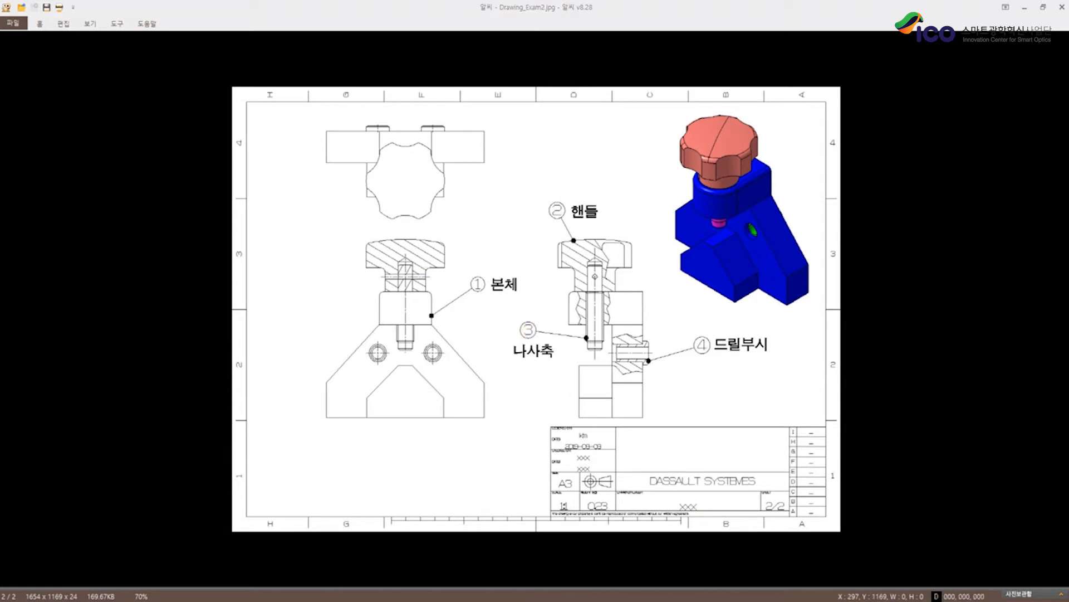
# Examine the top, front and side views and the dimensions of part 1, the body, in Drawing_Exam.jpg
pyautogui.click(298, 554)
pyautogui.moveTo(574, 238)
pyautogui.mouseDown()
pyautogui.moveTo(517, 307)
pyautogui.moveTo(559, 309)
pyautogui.mouseUp()
pyautogui.moveTo(550, 432); pyautogui.dragTo(566, 351)
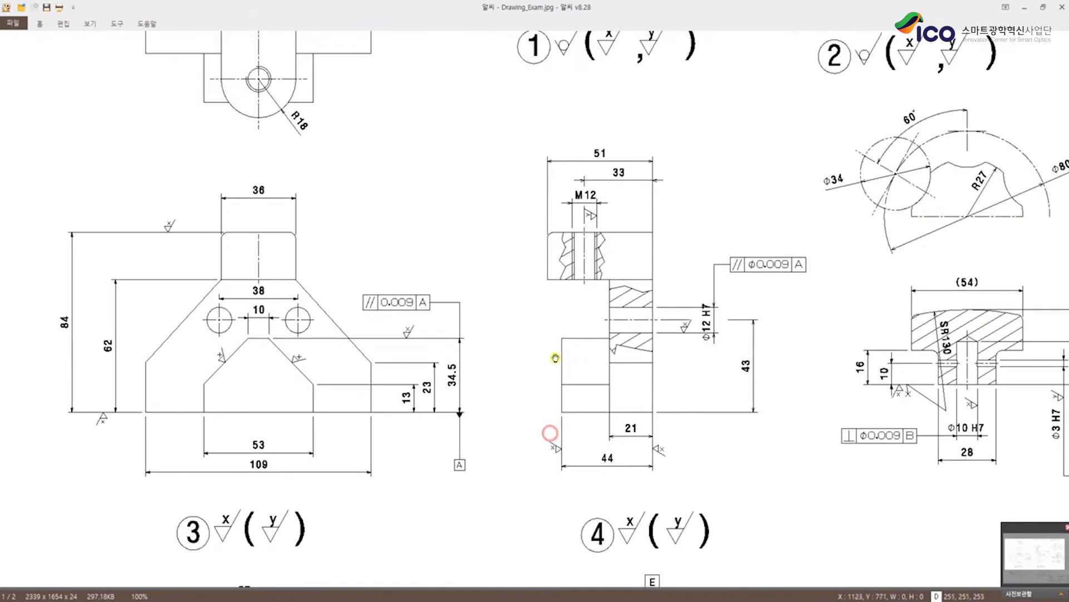
pyautogui.moveTo(315, 370); pyautogui.dragTo(454, 274)
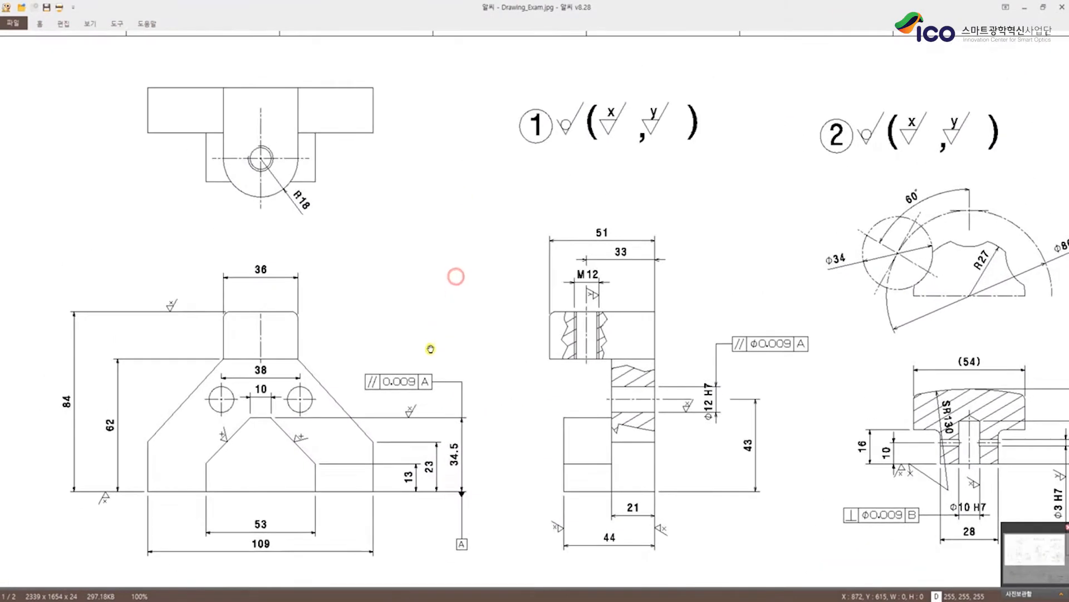
pyautogui.moveTo(303, 232); pyautogui.dragTo(354, 195)
pyautogui.moveTo(407, 166); pyautogui.dragTo(375, 213)
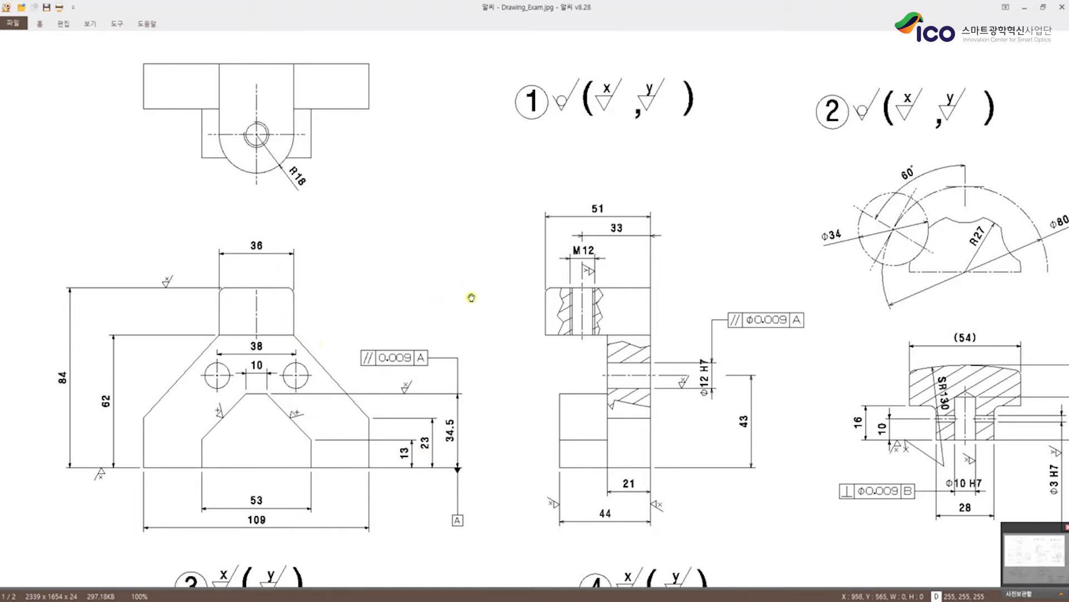
pyautogui.moveTo(549, 308)
pyautogui.mouseDown()
pyautogui.moveTo(554, 298)
pyautogui.moveTo(544, 351)
pyautogui.moveTo(544, 226)
pyautogui.moveTo(415, 311)
pyautogui.mouseUp()
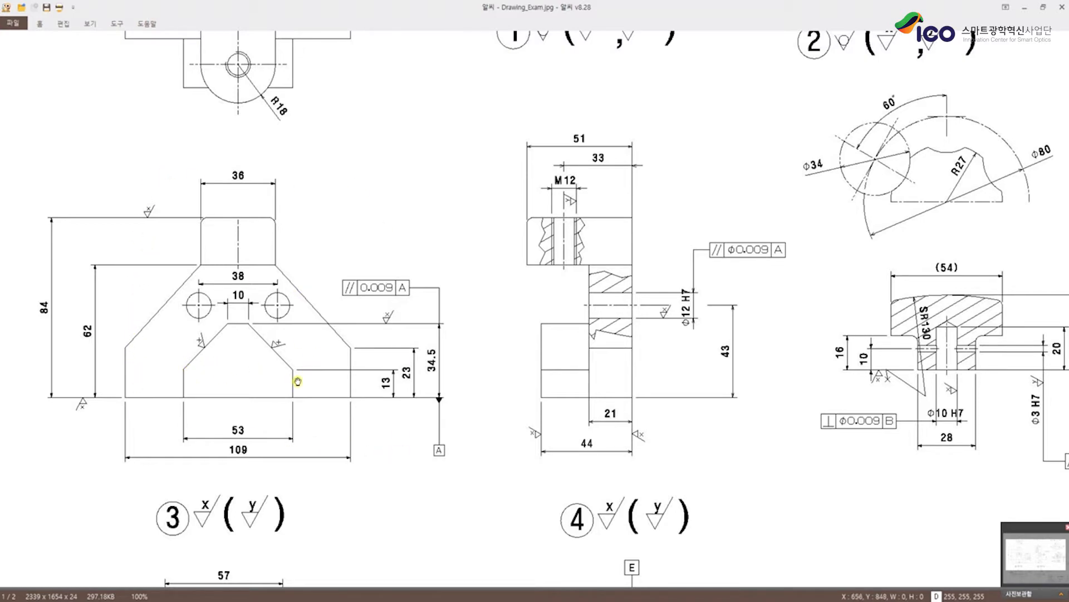
pyautogui.moveTo(355, 278); pyautogui.dragTo(344, 349)
pyautogui.moveTo(194, 332); pyautogui.dragTo(256, 296)
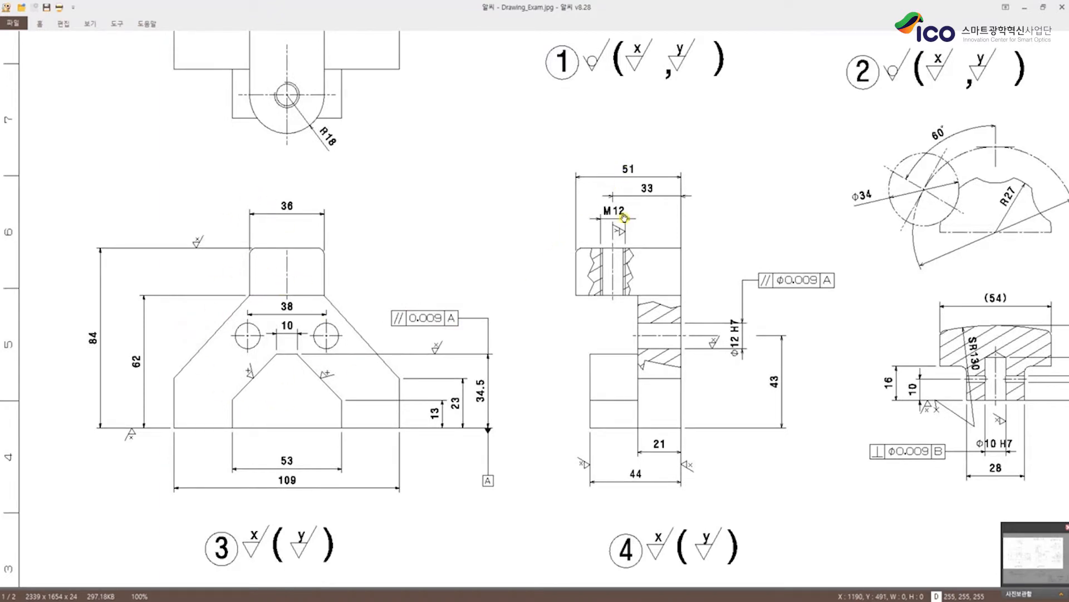
pyautogui.moveTo(493, 374)
pyautogui.mouseDown()
pyautogui.moveTo(385, 265)
pyautogui.moveTo(346, 318)
pyautogui.moveTo(349, 335)
pyautogui.moveTo(483, 339)
pyautogui.moveTo(430, 330)
pyautogui.moveTo(417, 361)
pyautogui.moveTo(512, 372)
pyautogui.moveTo(482, 439)
pyautogui.moveTo(506, 396)
pyautogui.moveTo(498, 336)
pyautogui.mouseUp()
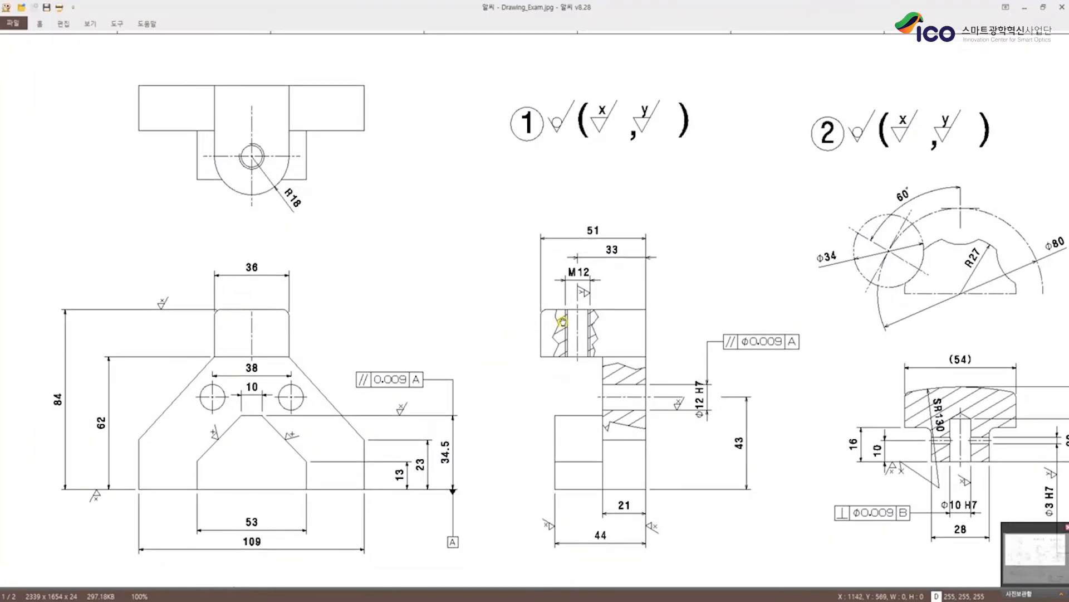
pyautogui.moveTo(564, 321); pyautogui.dragTo(530, 340)
pyautogui.moveTo(420, 389); pyautogui.dragTo(491, 341)
pyautogui.moveTo(552, 248); pyautogui.dragTo(547, 306)
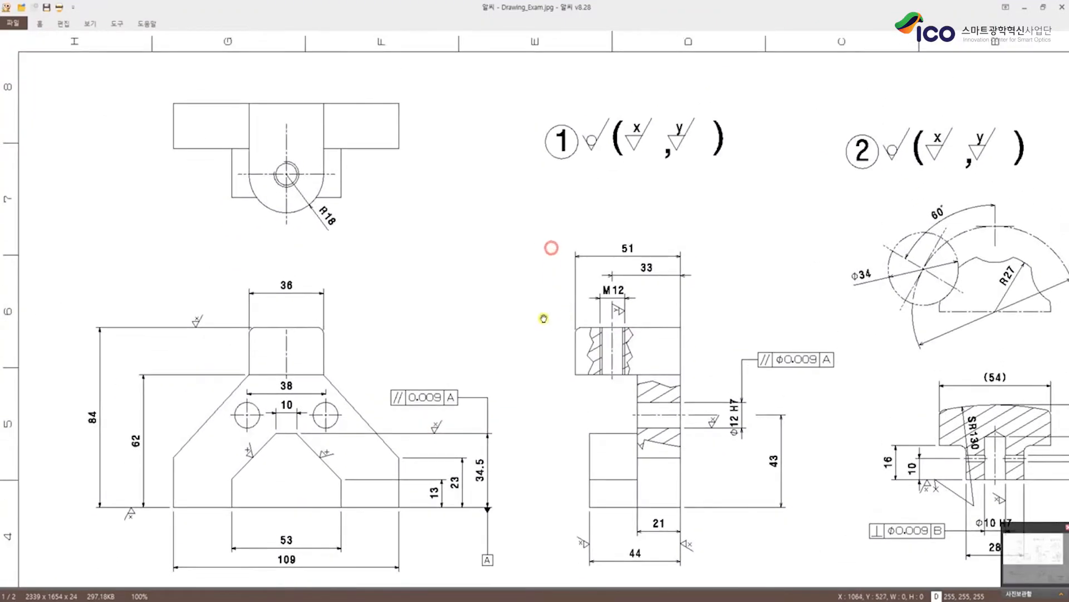
pyautogui.moveTo(366, 346); pyautogui.dragTo(394, 332)
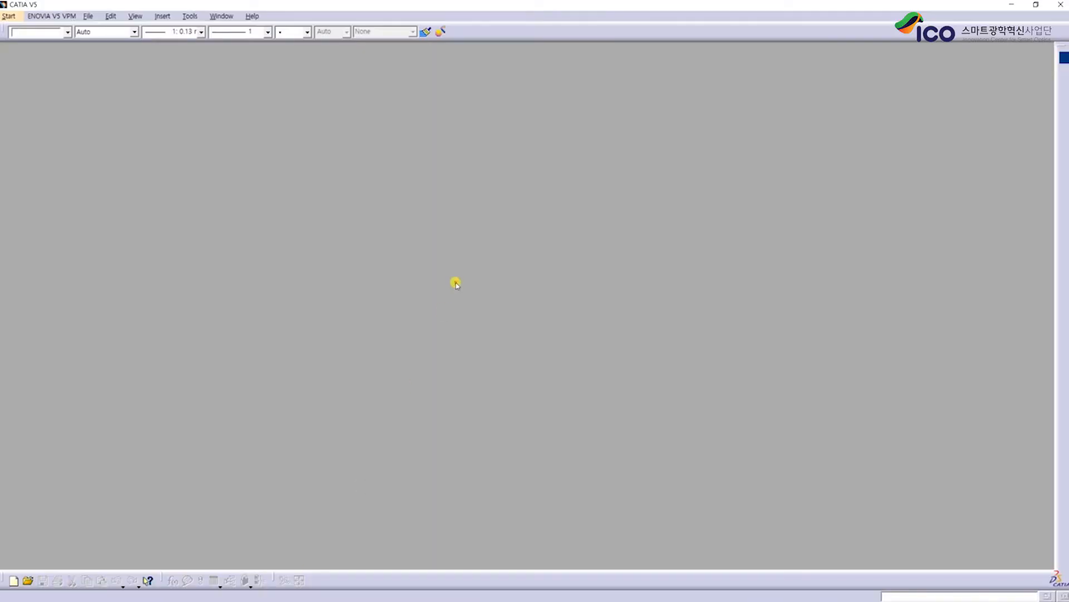
# Switch to CATIA and open 1.Body, 2_Knob, 3_Shaft and 4_Bush.CATPart together from the HBNU folder on the Samsung_T5 (H:) drive
pyautogui.click(456, 282)
pyautogui.click(87, 16)
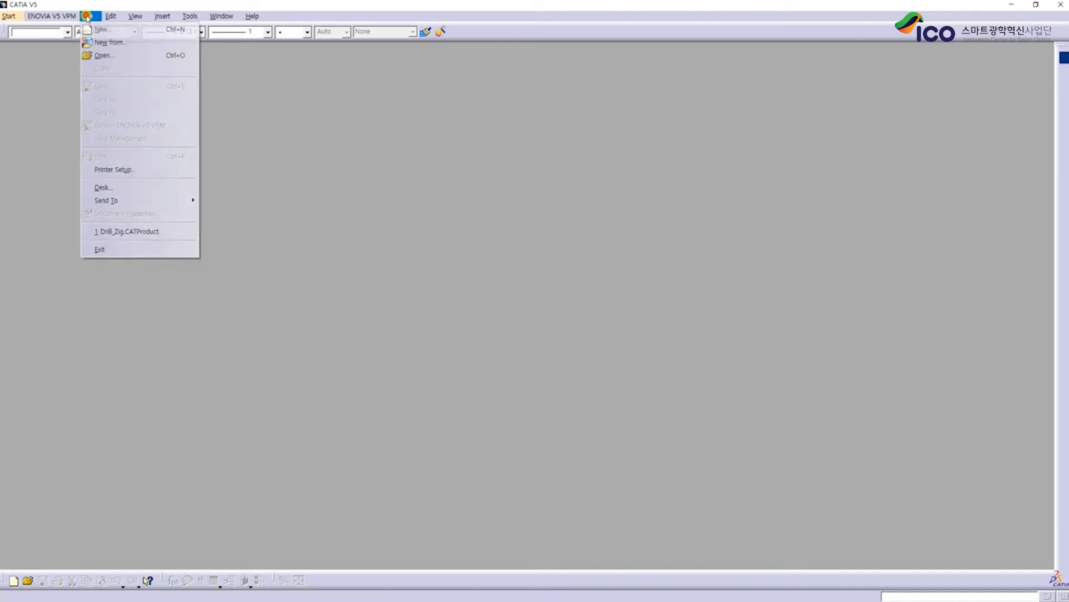
pyautogui.click(104, 53)
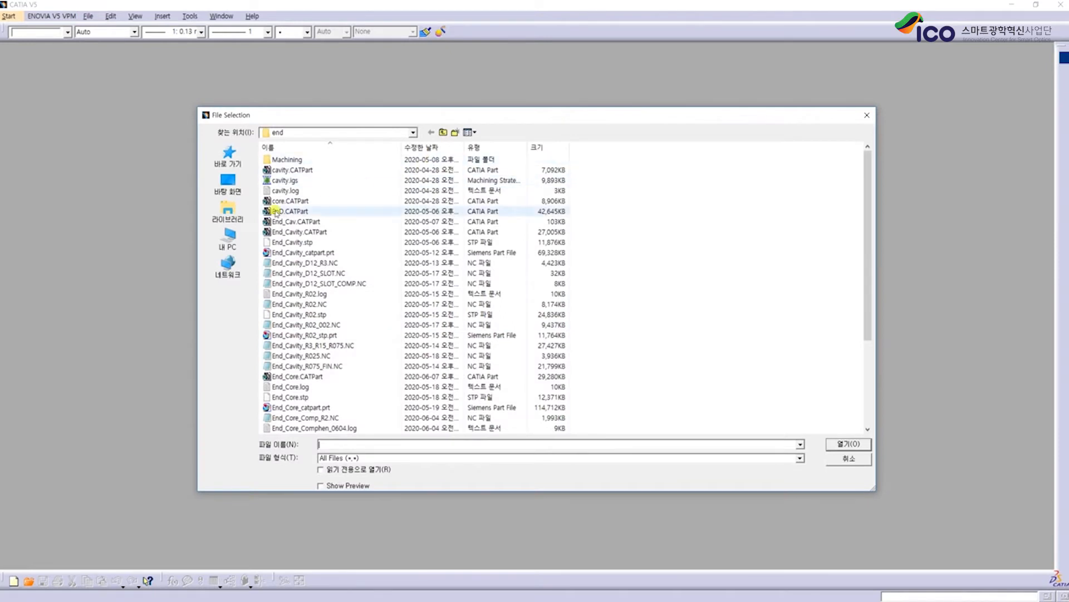
pyautogui.click(245, 239)
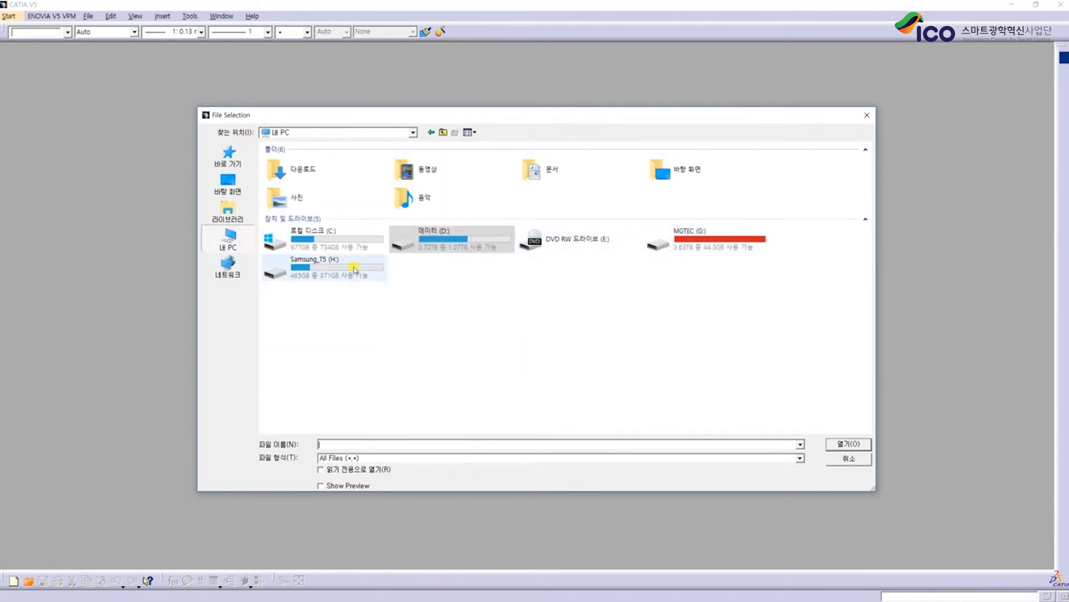
pyautogui.doubleClick(356, 271)
pyautogui.doubleClick(296, 233)
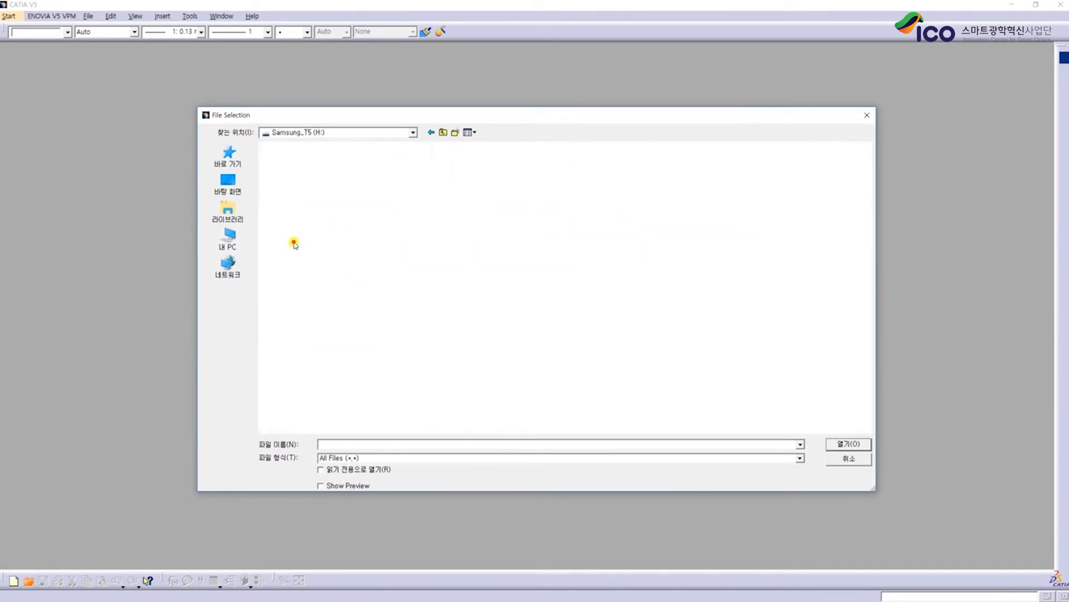
pyautogui.doubleClick(292, 159)
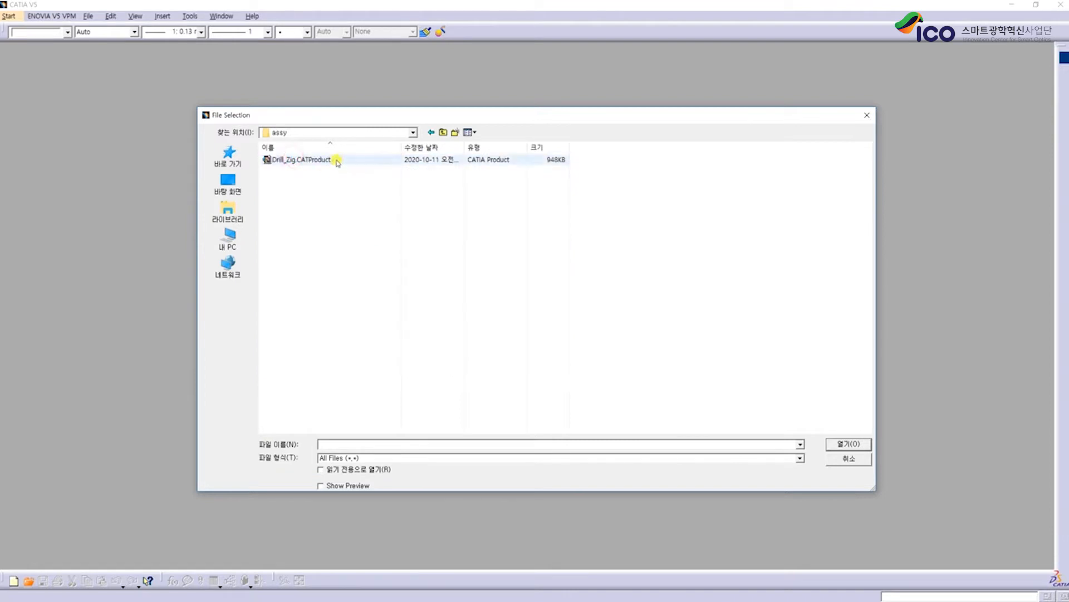
pyautogui.click(431, 132)
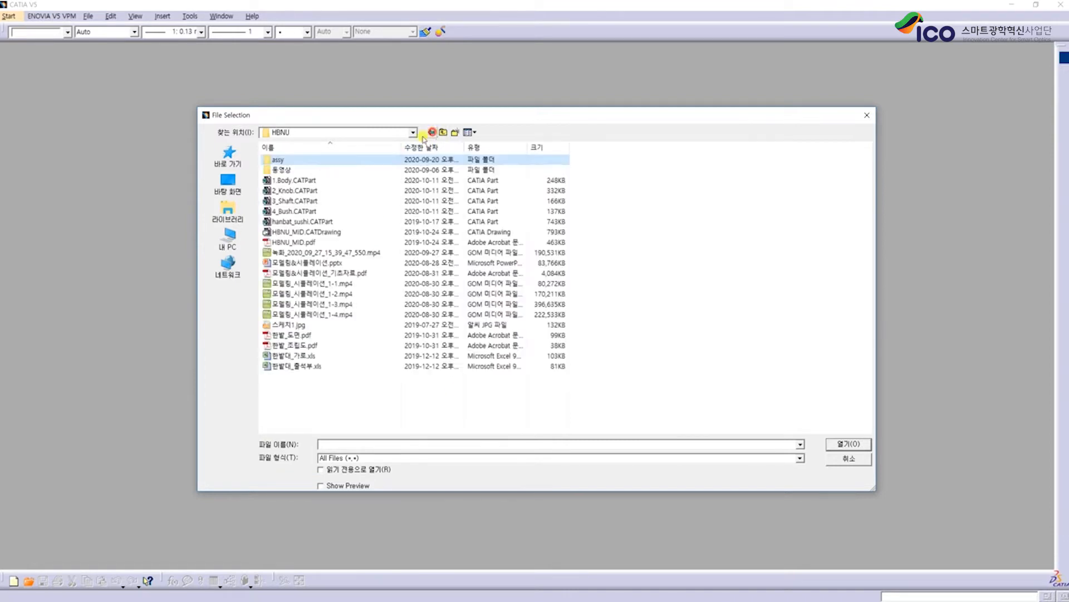
pyautogui.click(292, 180)
pyautogui.keyDown('shift'); pyautogui.click(296, 212); pyautogui.keyUp('shift')
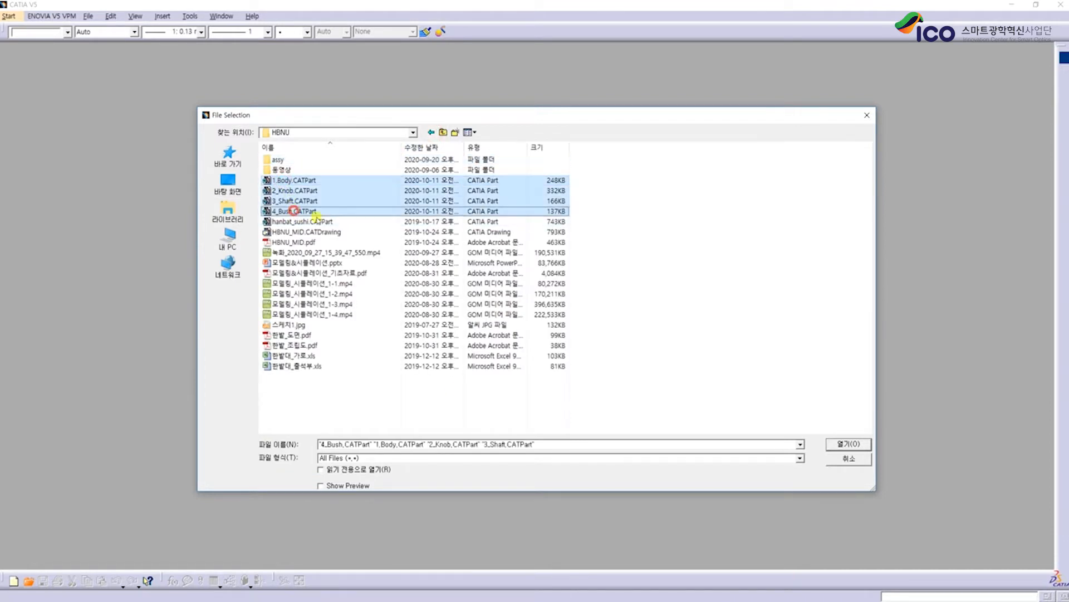
pyautogui.click(834, 444)
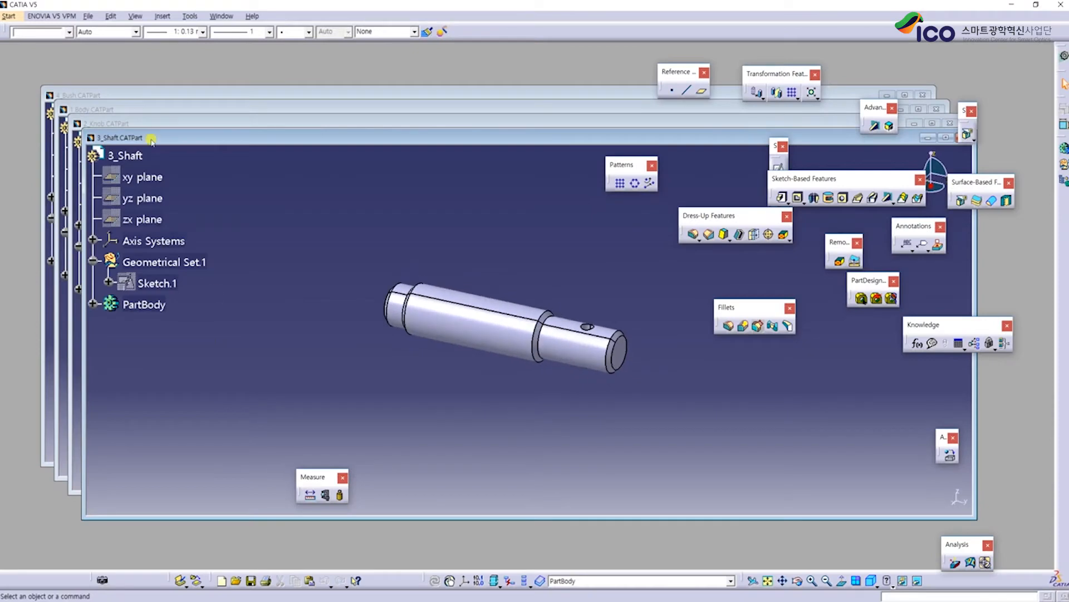
# Bring the body, knob, shaft and bush windows to the front in turn to view each part
pyautogui.click(96, 109)
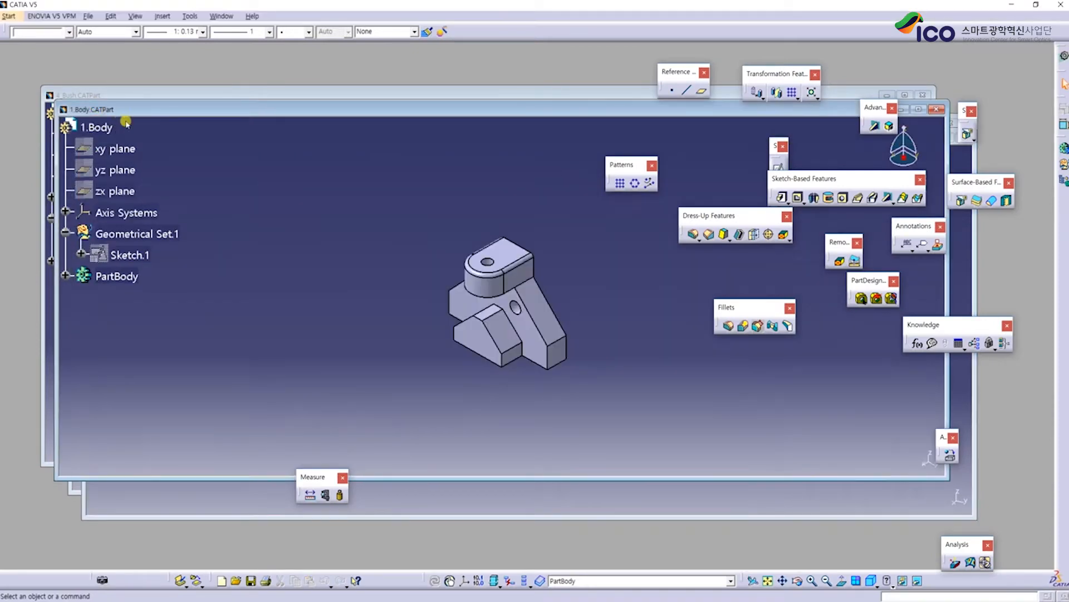
pyautogui.moveTo(152, 108); pyautogui.dragTo(174, 201)
pyautogui.click(146, 123)
pyautogui.moveTo(163, 124); pyautogui.dragTo(173, 201)
pyautogui.click(168, 138)
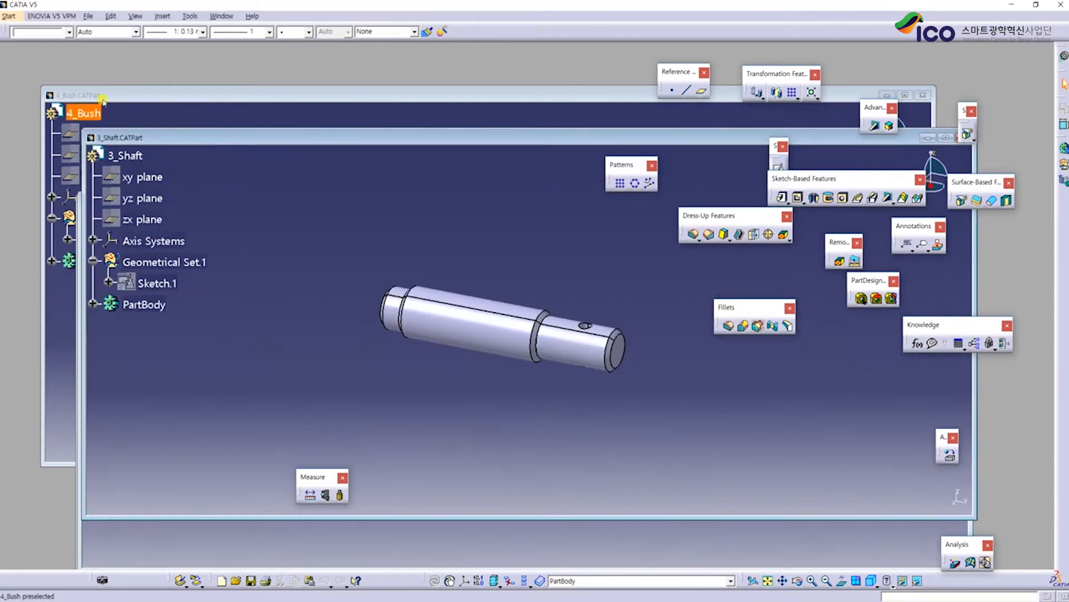
pyautogui.click(99, 97)
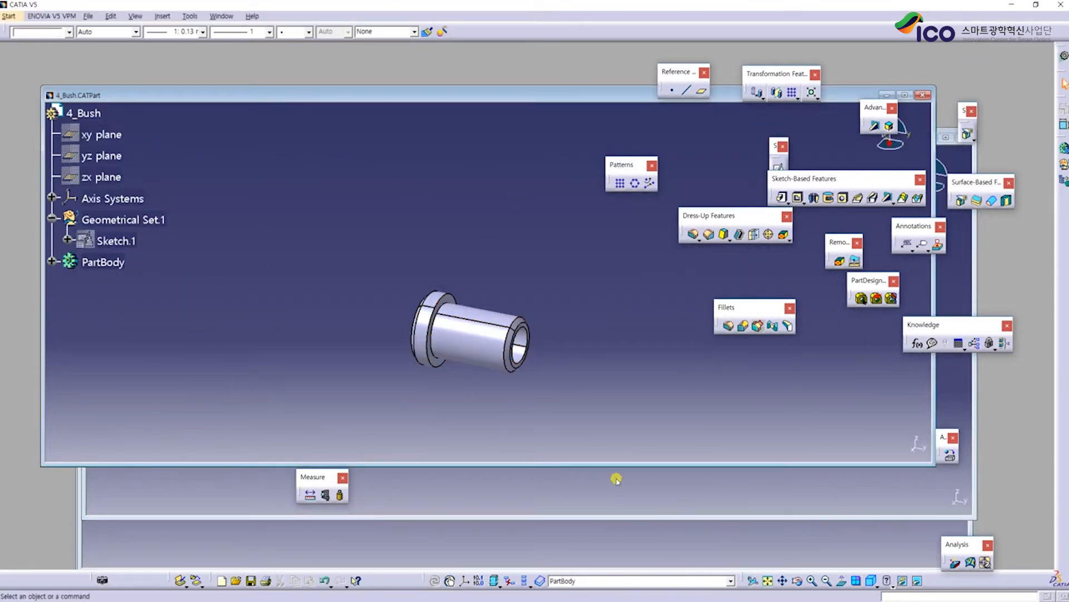
# Tile the four part windows vertically, then apply horizontal tiling
pyautogui.click(224, 17)
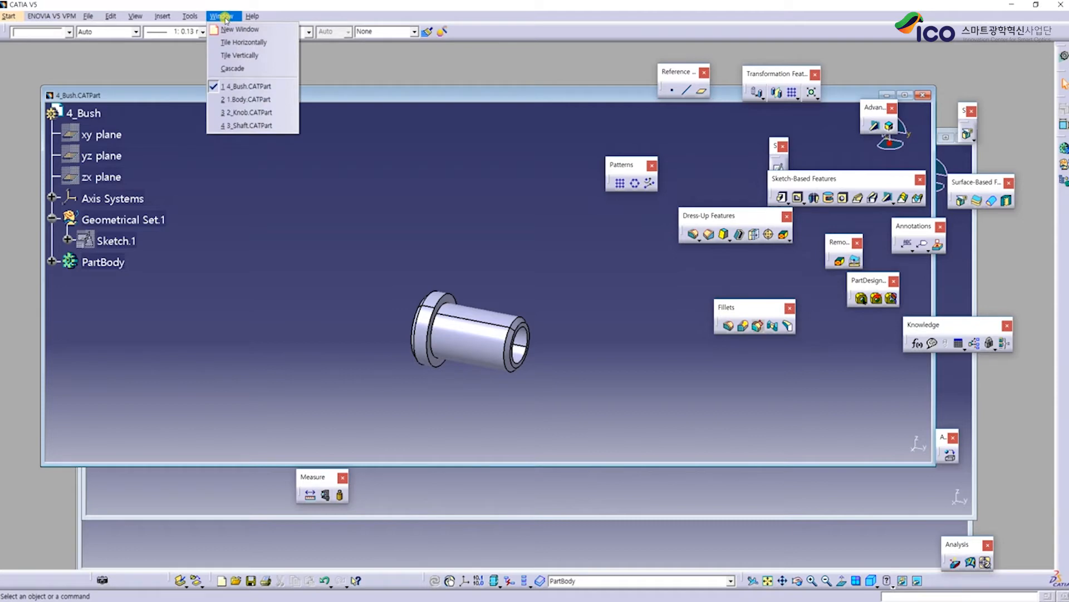
pyautogui.click(228, 55)
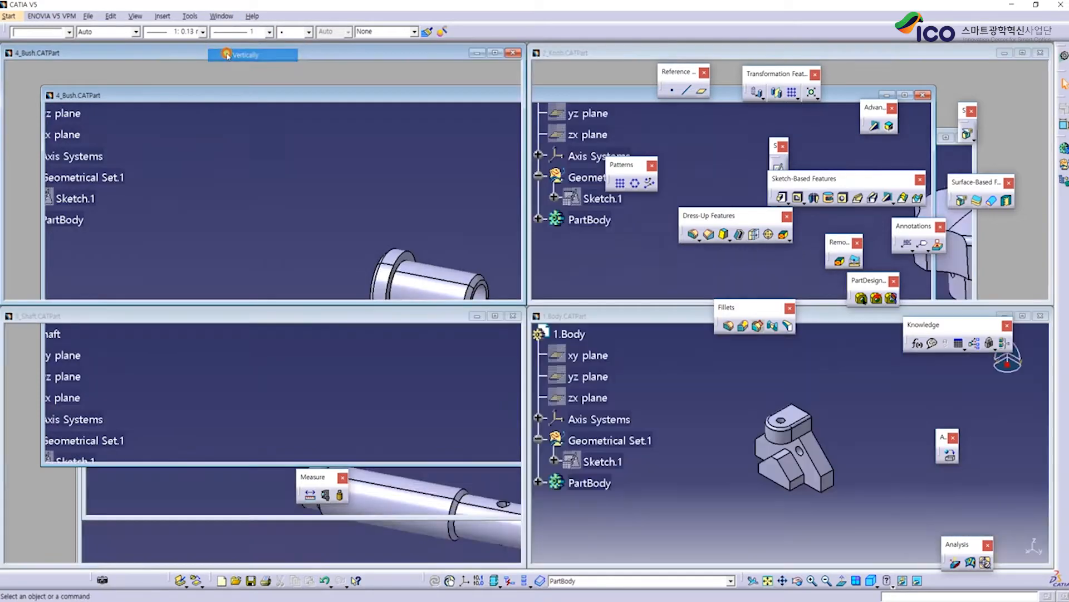
pyautogui.click(220, 17)
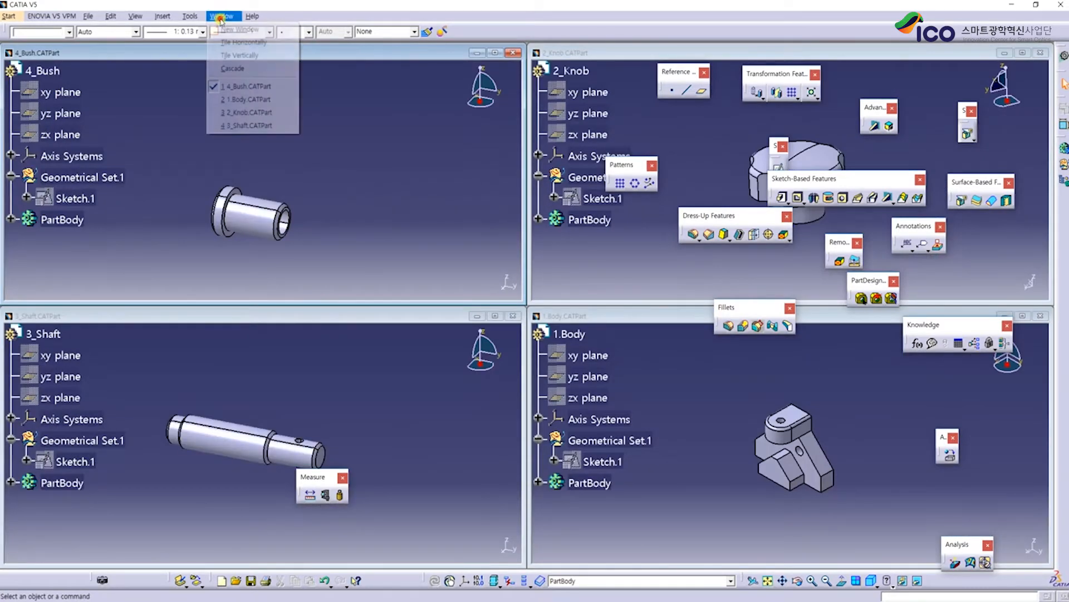
pyautogui.click(232, 43)
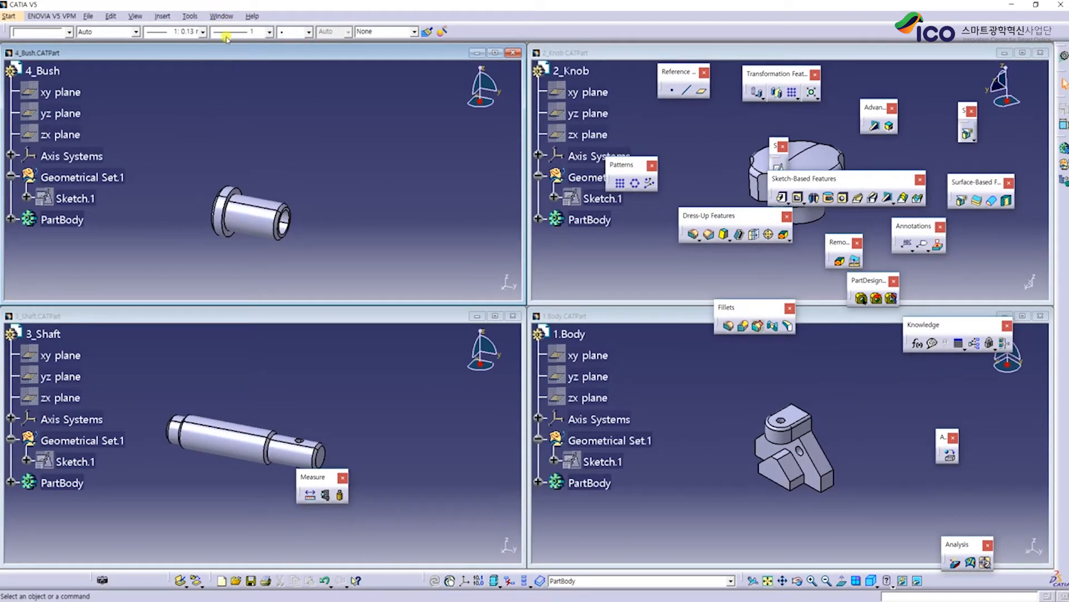
# Switch among the tiled knob, body, shaft and bush windows, making each one active in turn
pyautogui.click(711, 170)
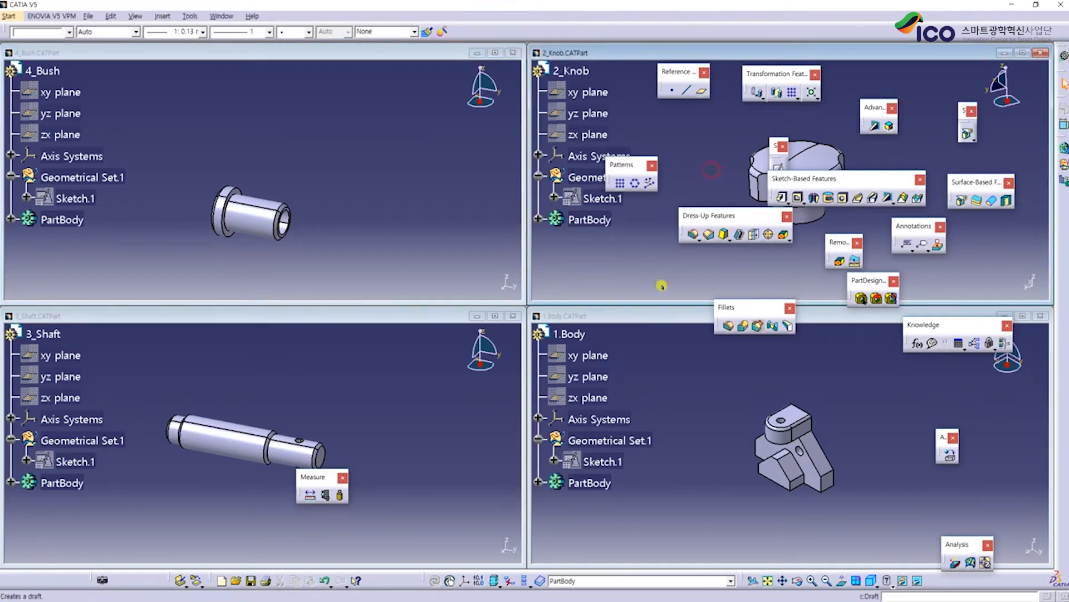
pyautogui.click(702, 421)
pyautogui.click(431, 401)
pyautogui.click(377, 212)
pyautogui.click(707, 437)
pyautogui.click(437, 401)
pyautogui.click(386, 214)
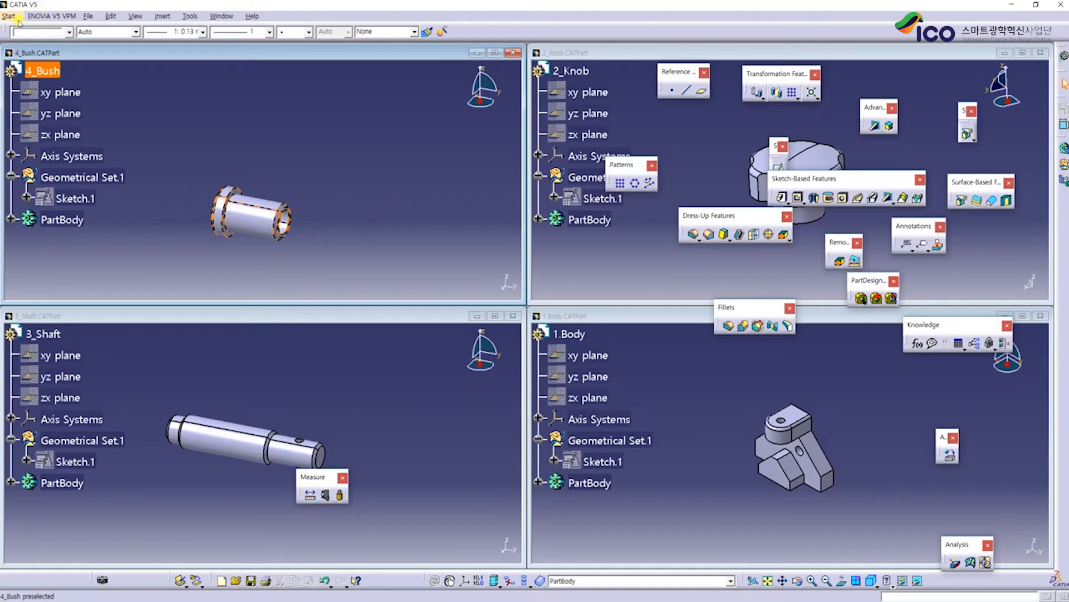
# Activate the 1.Body part and start a new drawing in the Drafting workbench, choosing the empty sheet layout
pyautogui.click(678, 401)
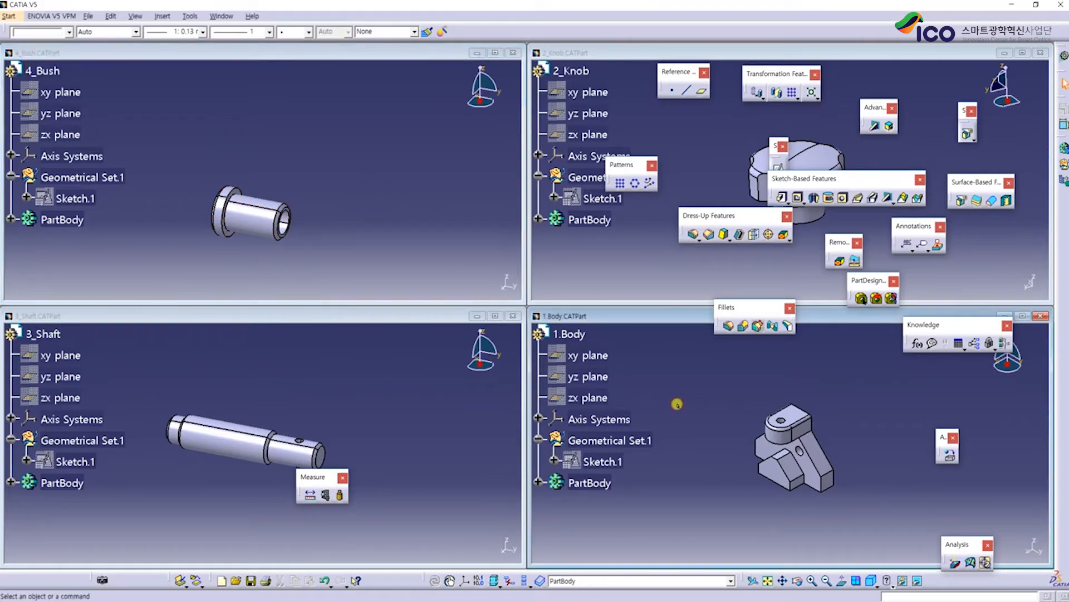
pyautogui.click(10, 16)
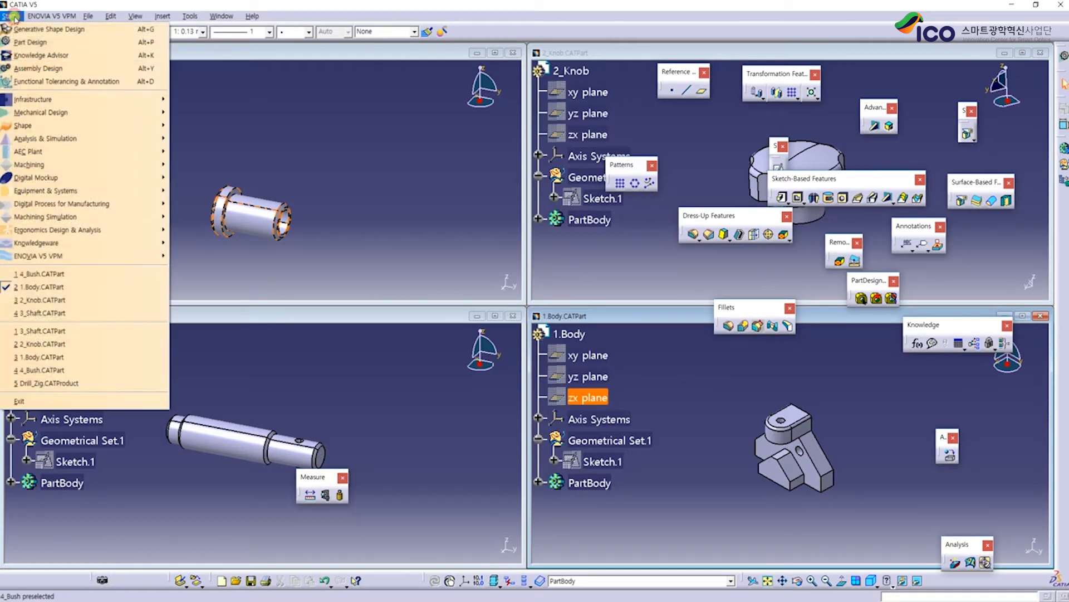
pyautogui.moveTo(53, 113)
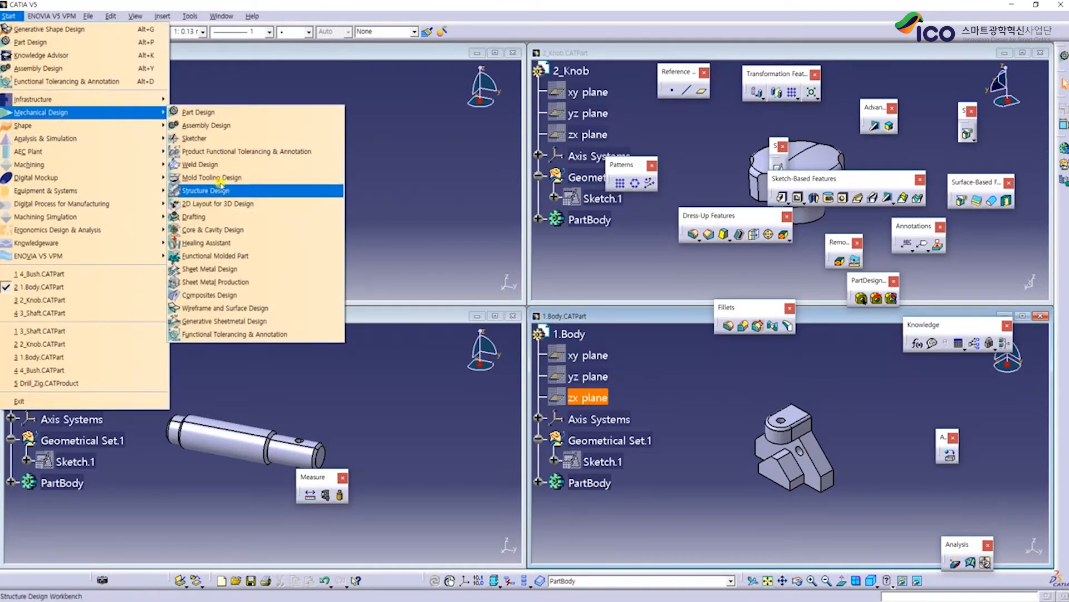
pyautogui.click(223, 216)
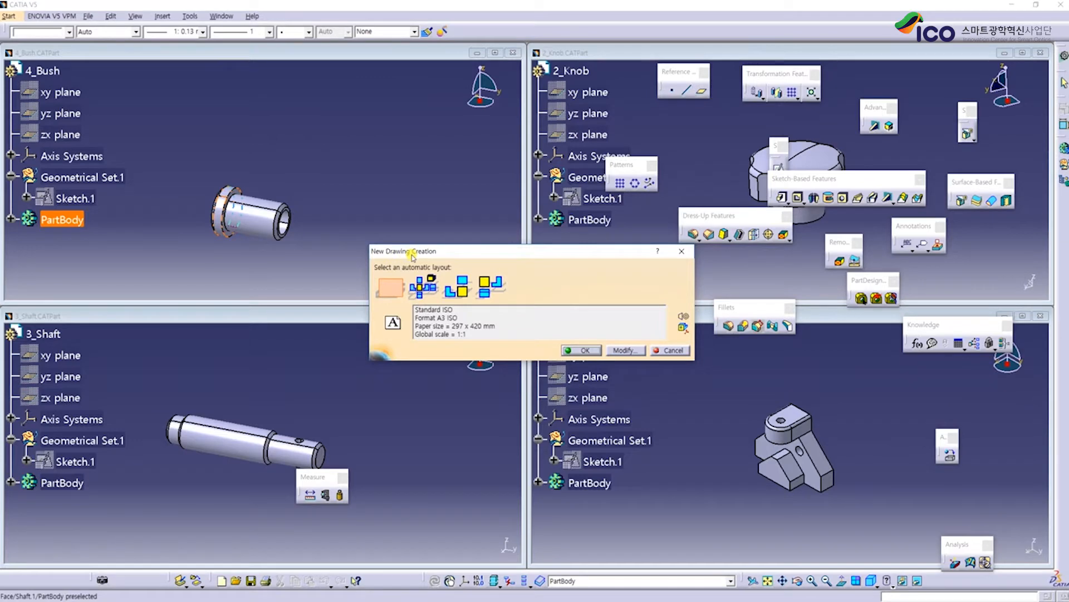
pyautogui.click(417, 293)
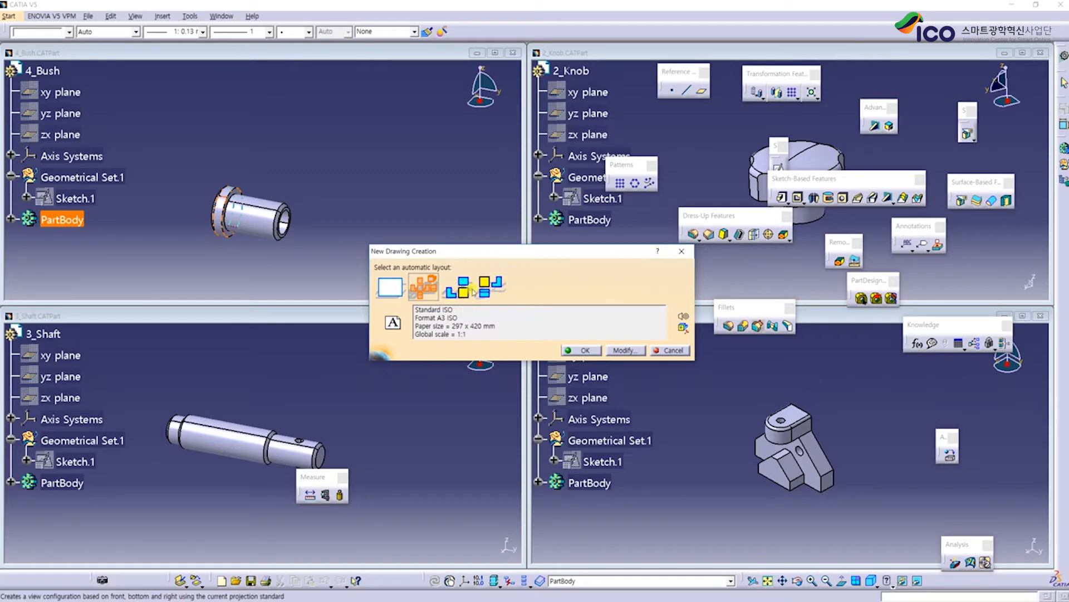
pyautogui.click(458, 286)
pyautogui.click(390, 287)
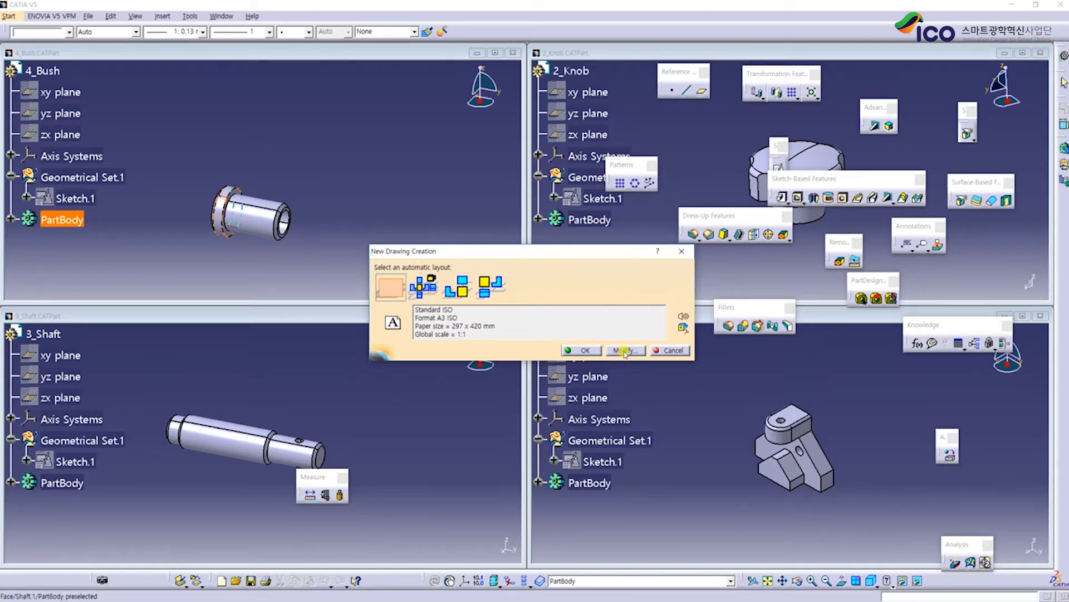
# Review the standard, sheet format and global scale proposed for the new drawing
pyautogui.moveTo(416, 310); pyautogui.dragTo(464, 310)
pyautogui.click(464, 310)
pyautogui.moveTo(465, 317); pyautogui.dragTo(432, 317)
pyautogui.click(466, 322)
pyautogui.moveTo(474, 335); pyautogui.dragTo(415, 334)
pyautogui.click(480, 337)
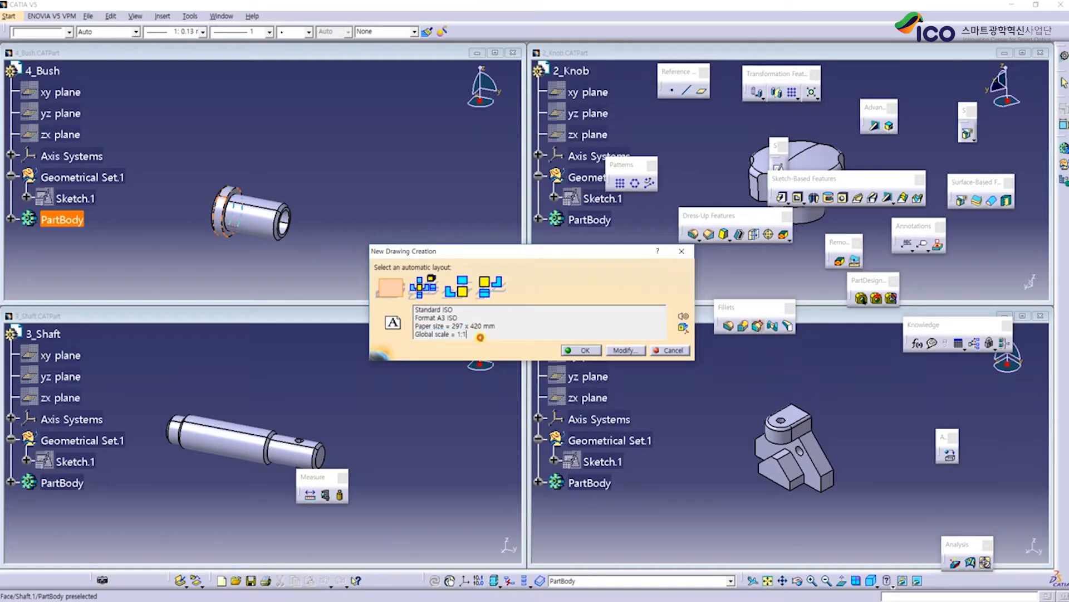
# Modify the new drawing's settings by choosing ISO as its standard
pyautogui.click(623, 350)
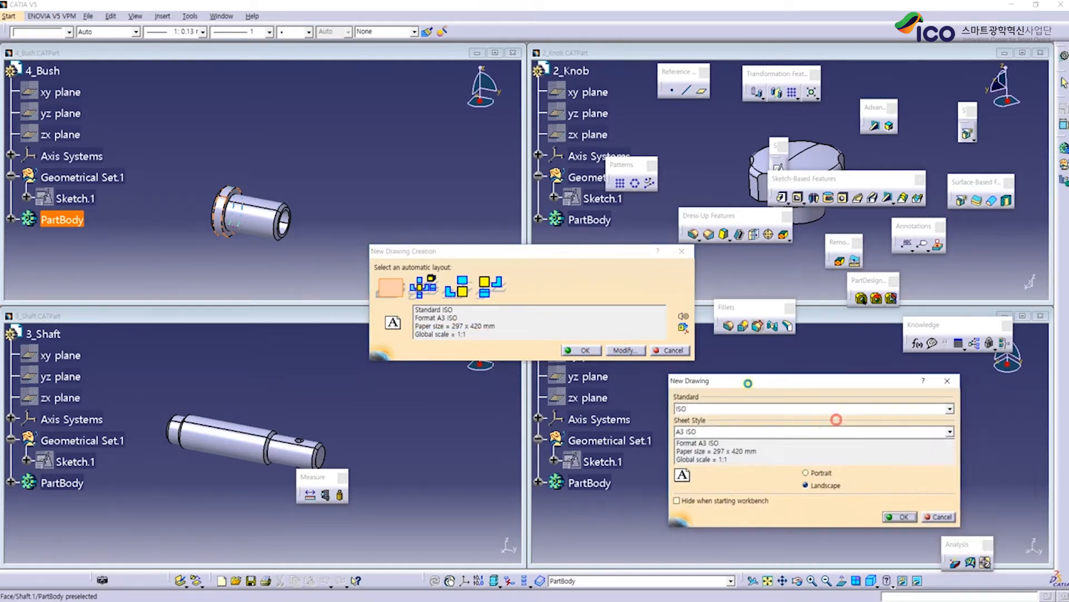
pyautogui.moveTo(748, 384); pyautogui.dragTo(668, 383)
pyautogui.click(614, 408)
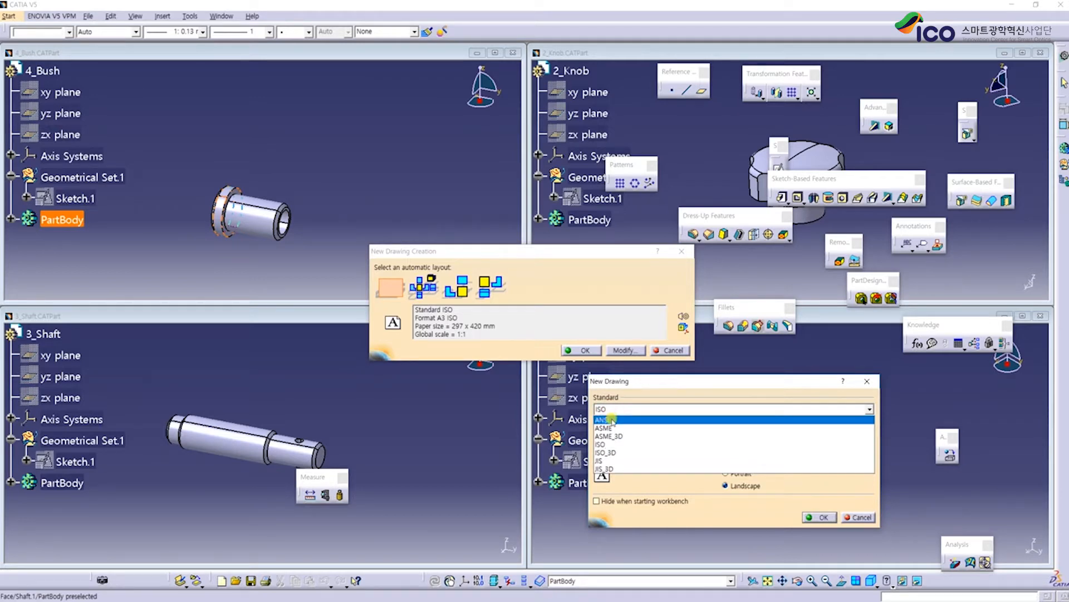
pyautogui.click(630, 445)
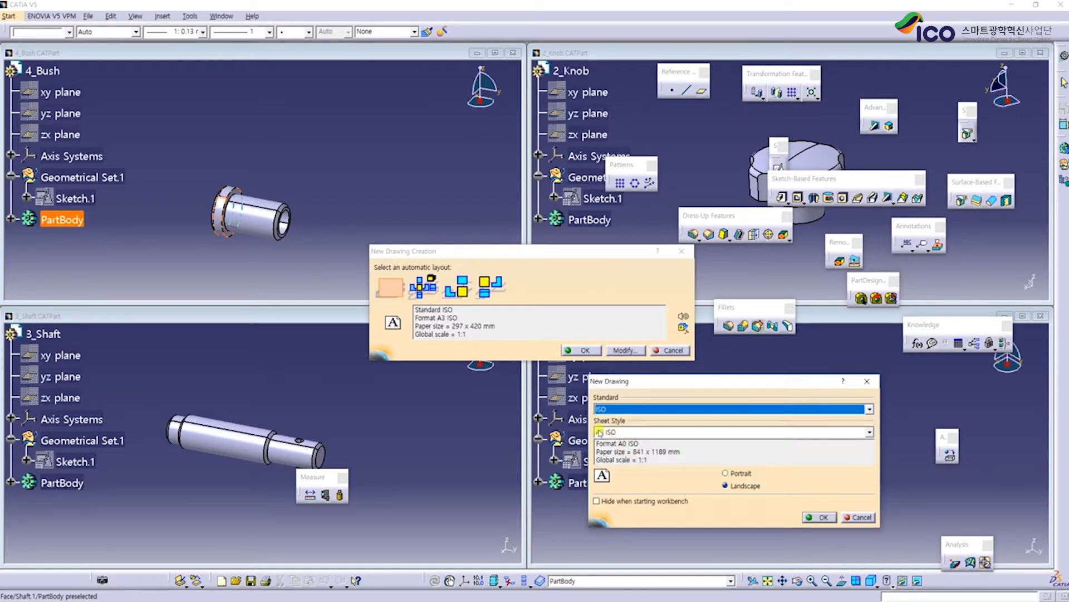
# Set the sheet style to A2 ISO in landscape orientation and accept the modified drawing settings
pyautogui.click(605, 433)
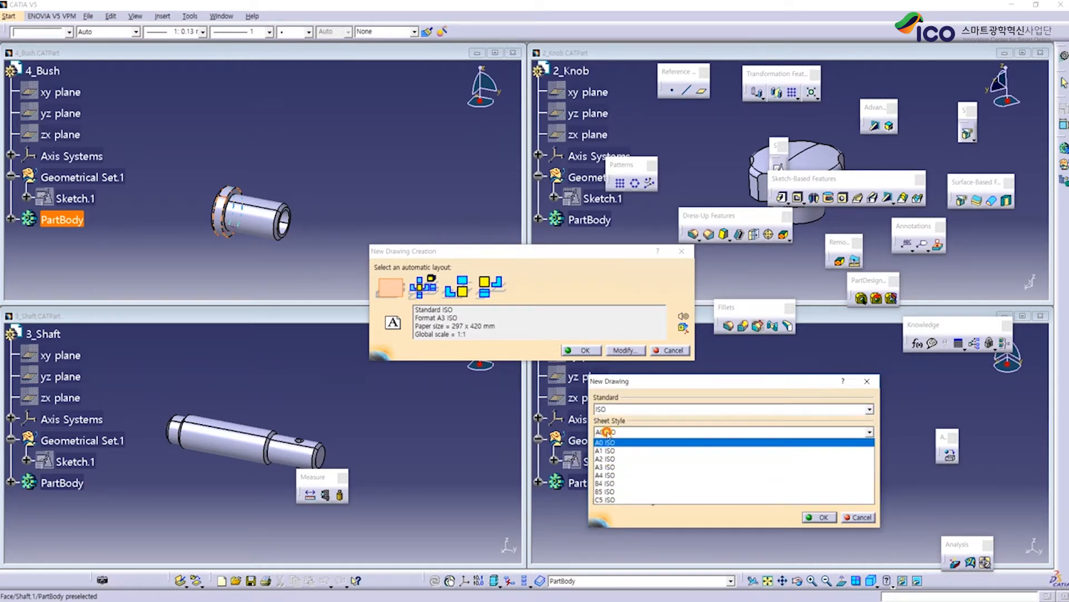
pyautogui.click(628, 459)
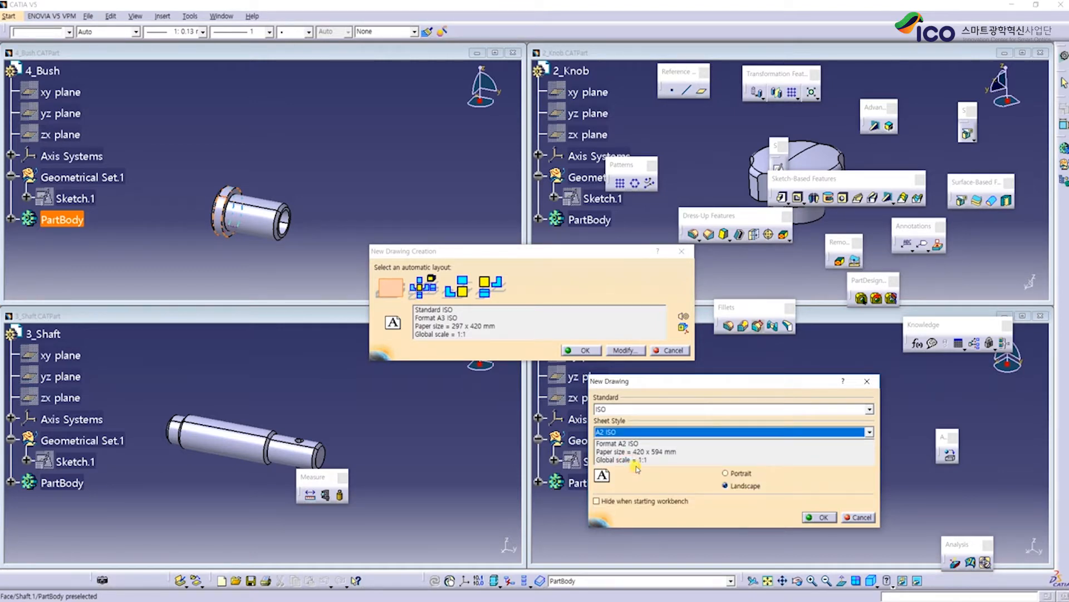
pyautogui.click(602, 432)
pyautogui.click(618, 452)
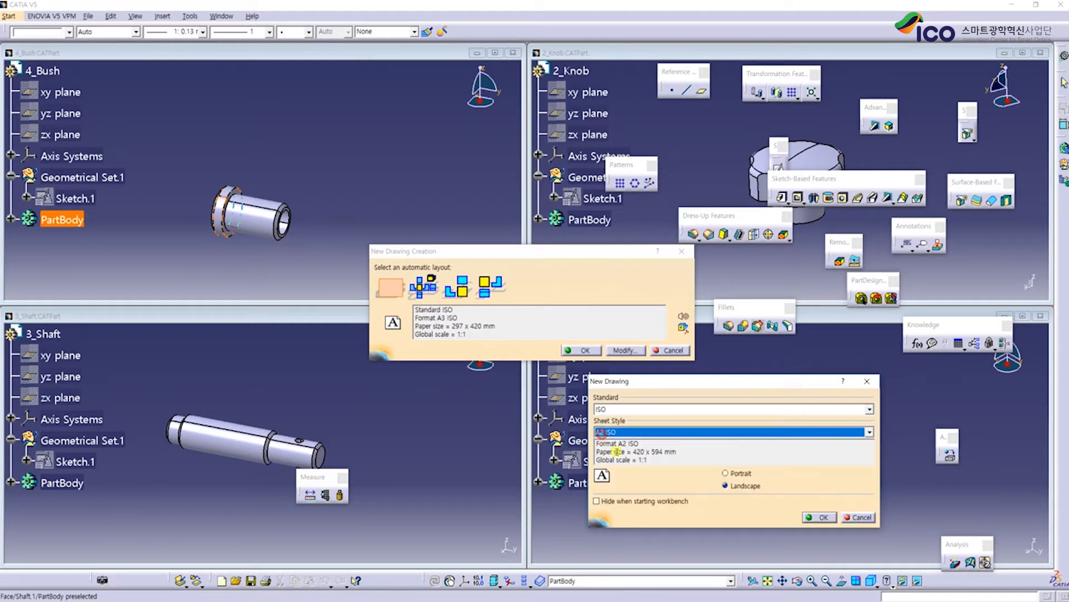
pyautogui.click(731, 474)
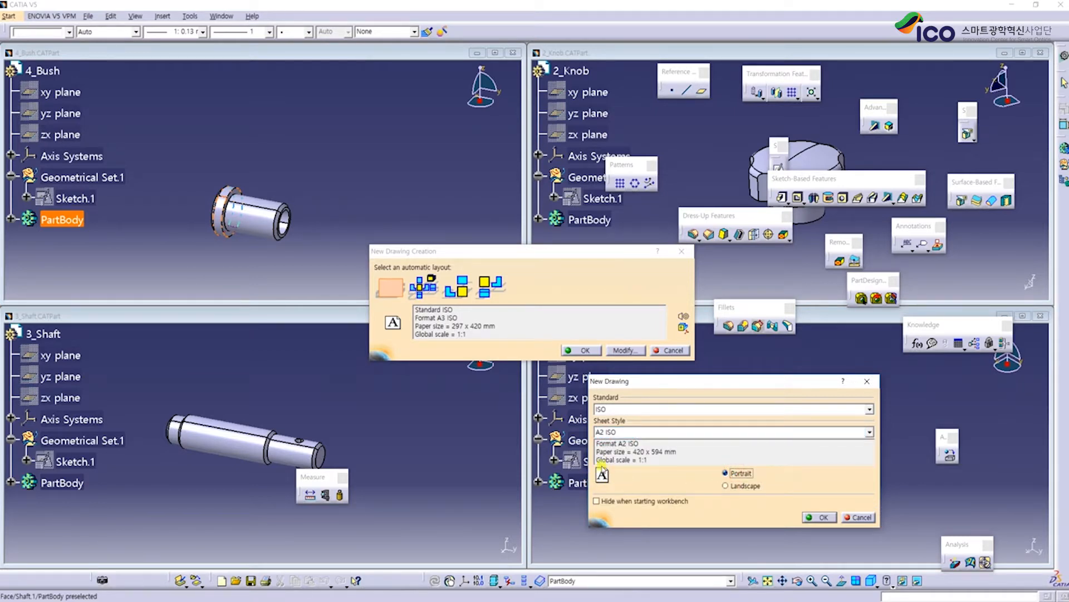
pyautogui.click(734, 488)
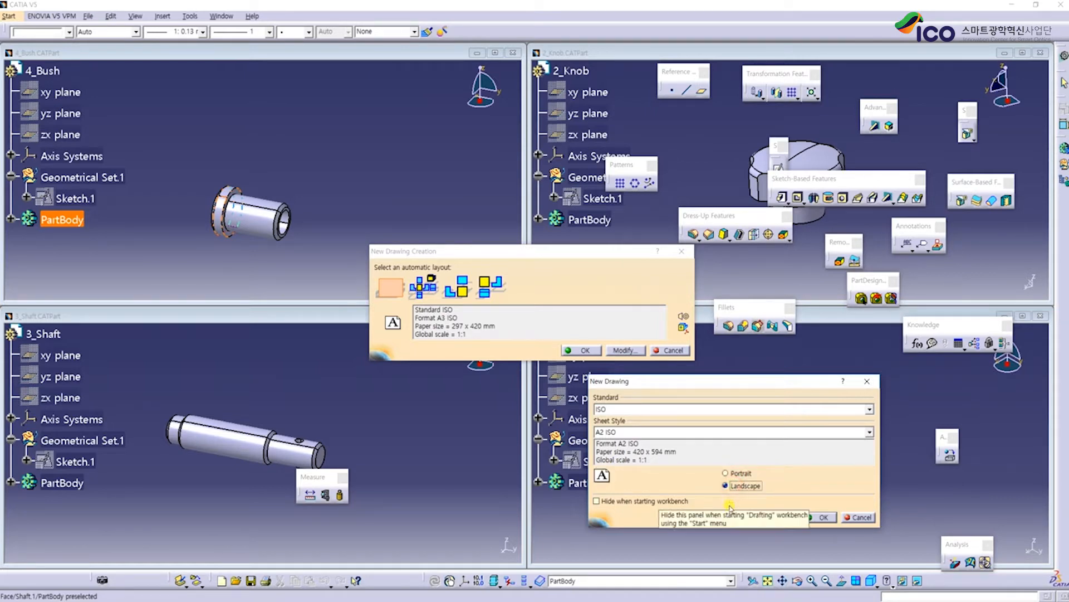
pyautogui.click(824, 520)
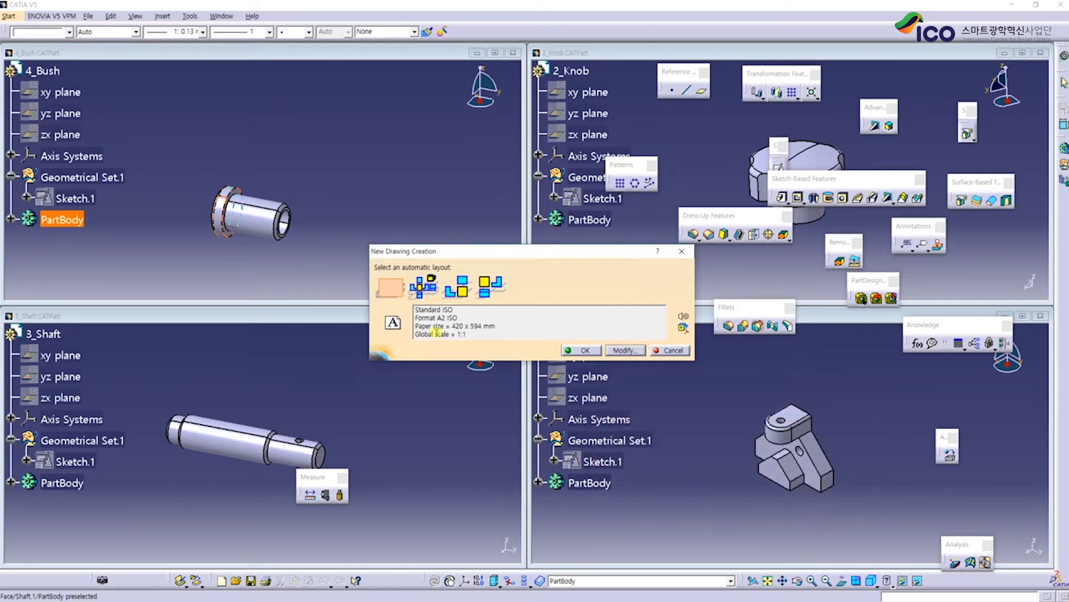
# Check the updated A2 ISO format and create the new drawing from these settings
pyautogui.moveTo(463, 318); pyautogui.dragTo(417, 318)
pyautogui.click(418, 318)
pyautogui.click(463, 315)
pyautogui.click(463, 321)
pyautogui.click(564, 348)
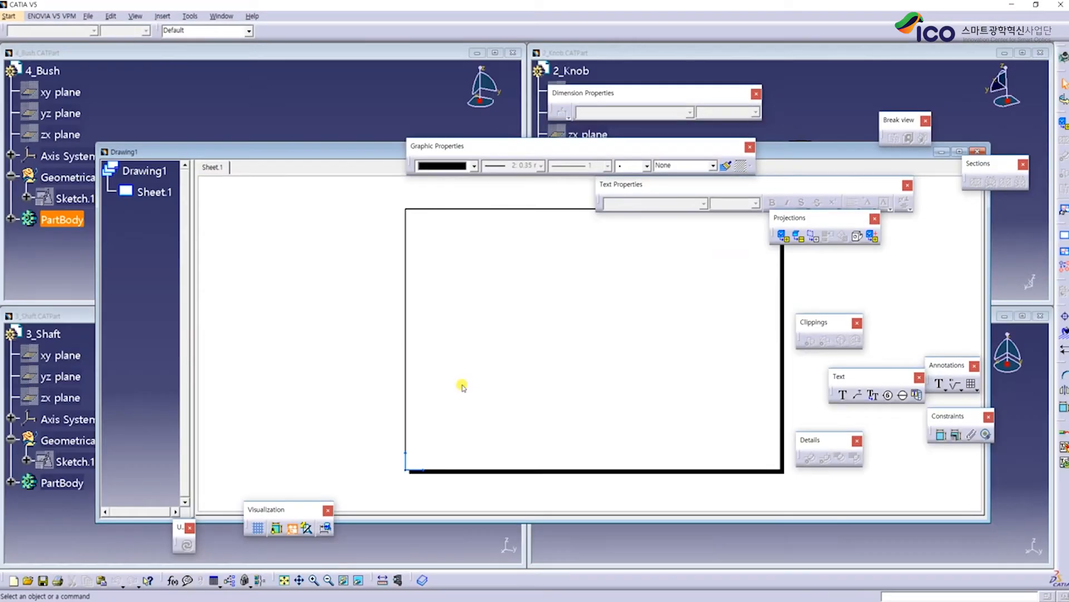
# Maximize the new drawing's window and move the Text Properties, Graphic Properties and Dimension Properties toolbars out of the way
pyautogui.doubleClick(239, 156)
pyautogui.click(585, 341)
pyautogui.moveTo(655, 186); pyautogui.dragTo(813, 137)
pyautogui.moveTo(619, 153); pyautogui.dragTo(468, 116)
pyautogui.click(312, 139)
pyautogui.moveTo(427, 256)
pyautogui.mouseDown(button='middle')
pyautogui.moveTo(680, 251)
pyautogui.moveTo(578, 260)
pyautogui.moveTo(487, 245)
pyautogui.mouseUp(button='middle')
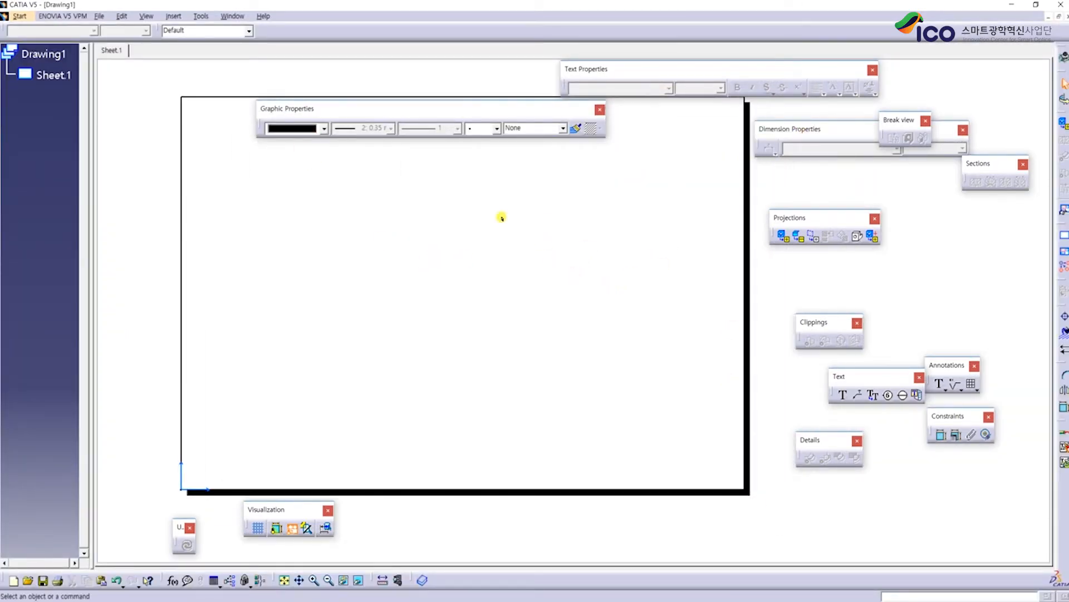
pyautogui.moveTo(548, 221); pyautogui.dragTo(694, 296, button='middle')
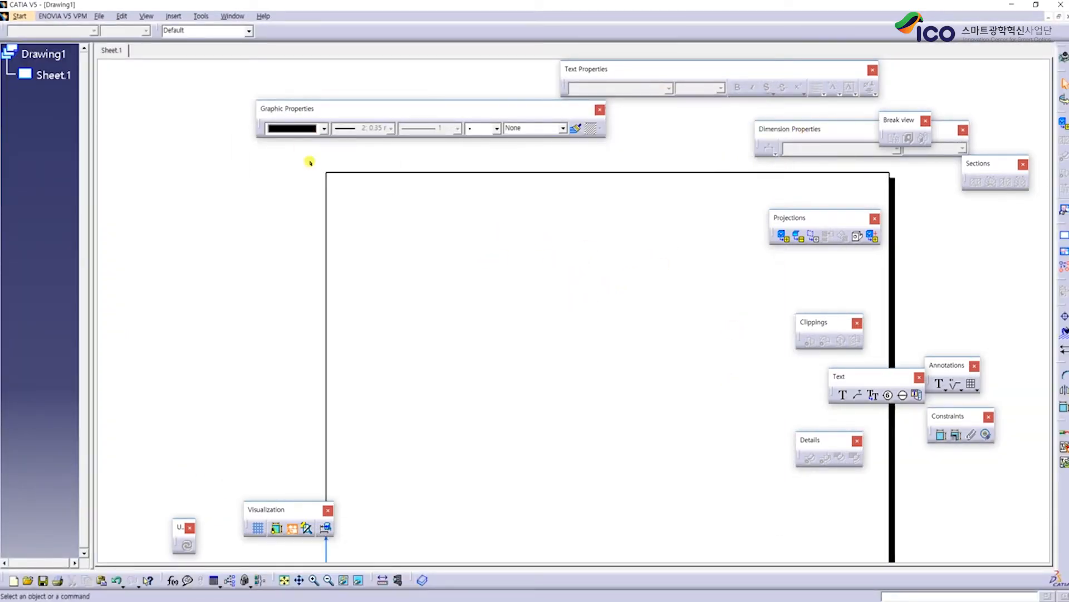
# Highlight the drawing and its Sheet.1 node in the tree to examine the sheet structure
pyautogui.click(49, 76)
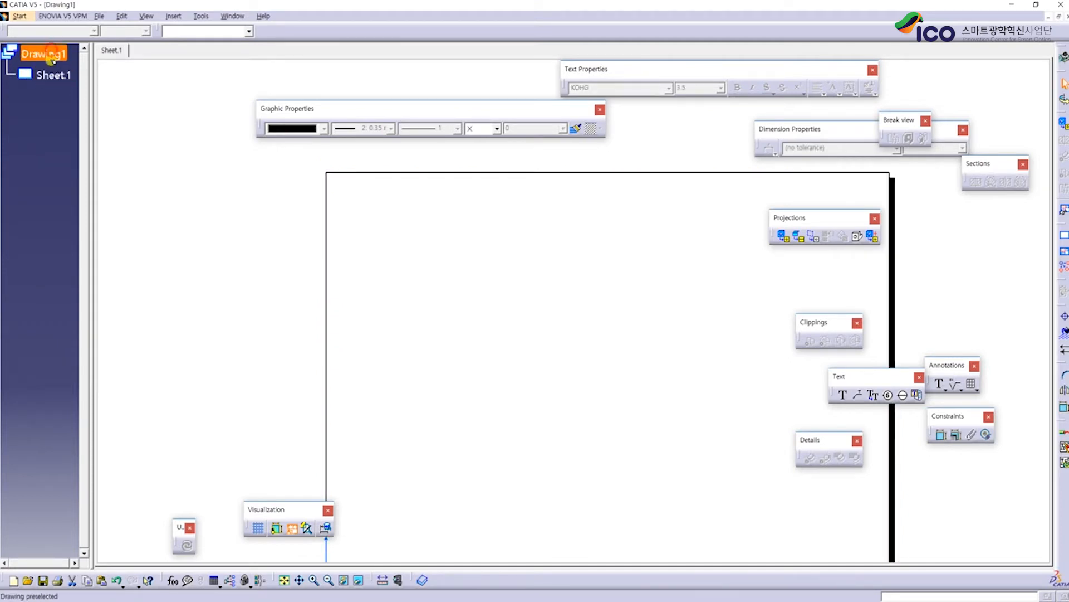
pyautogui.click(47, 80)
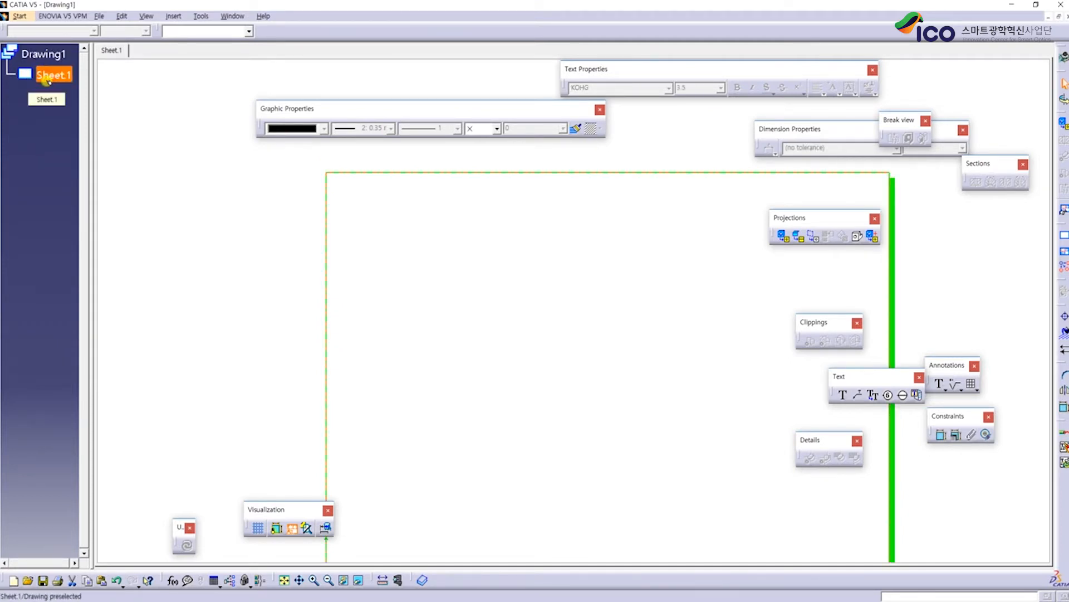
pyautogui.click(315, 260)
pyautogui.moveTo(503, 289); pyautogui.dragTo(464, 240, button='middle')
pyautogui.click(47, 75)
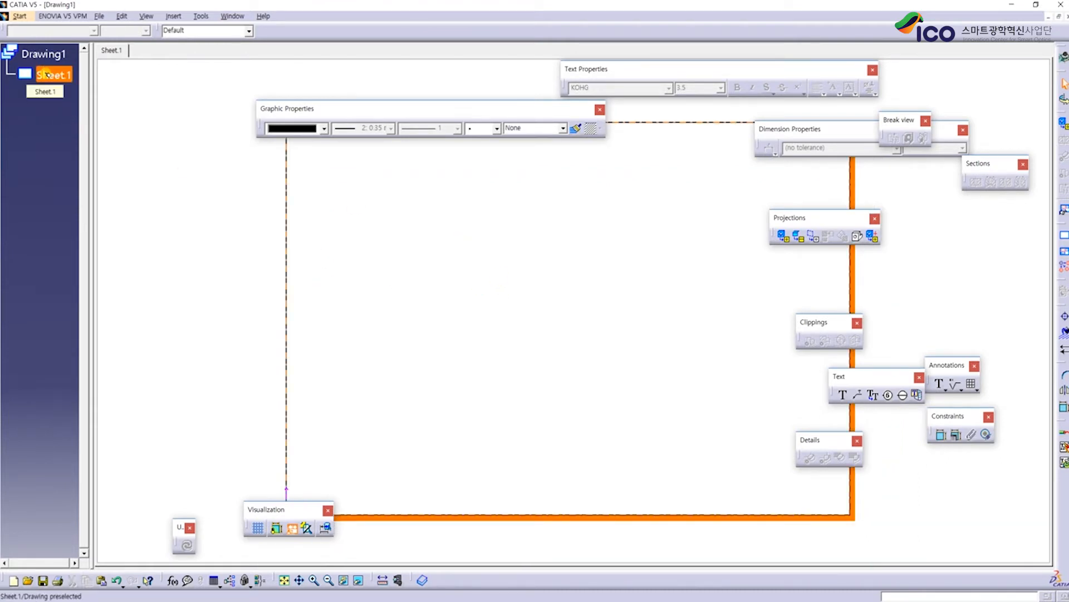
pyautogui.click(544, 256)
# Undock the Drawing toolbar beside the sheet and look through its New Sheet options
pyautogui.click(1062, 223)
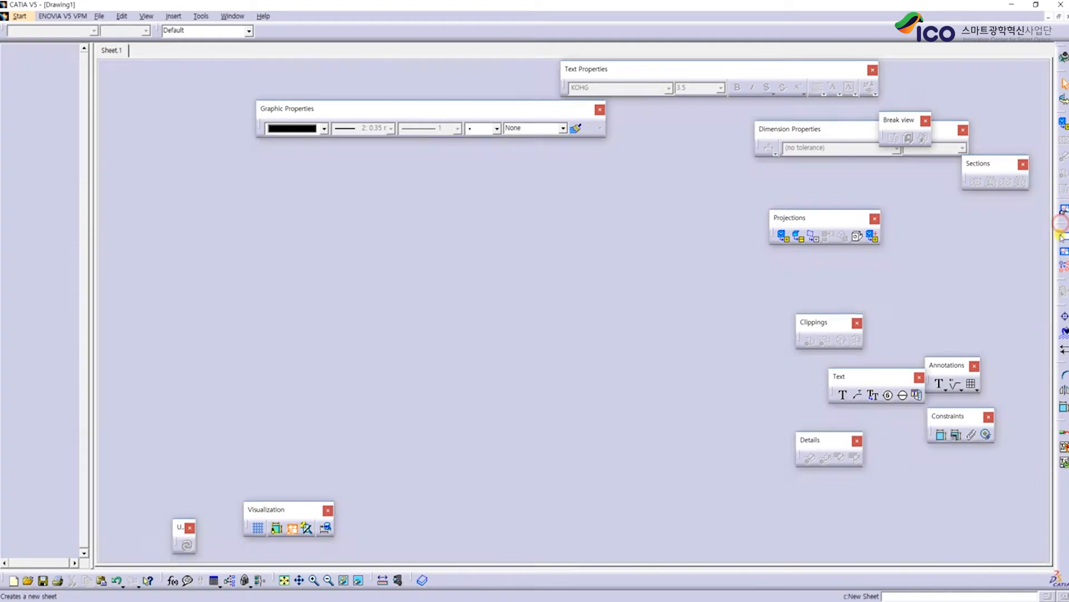
pyautogui.moveTo(1062, 223); pyautogui.dragTo(910, 254)
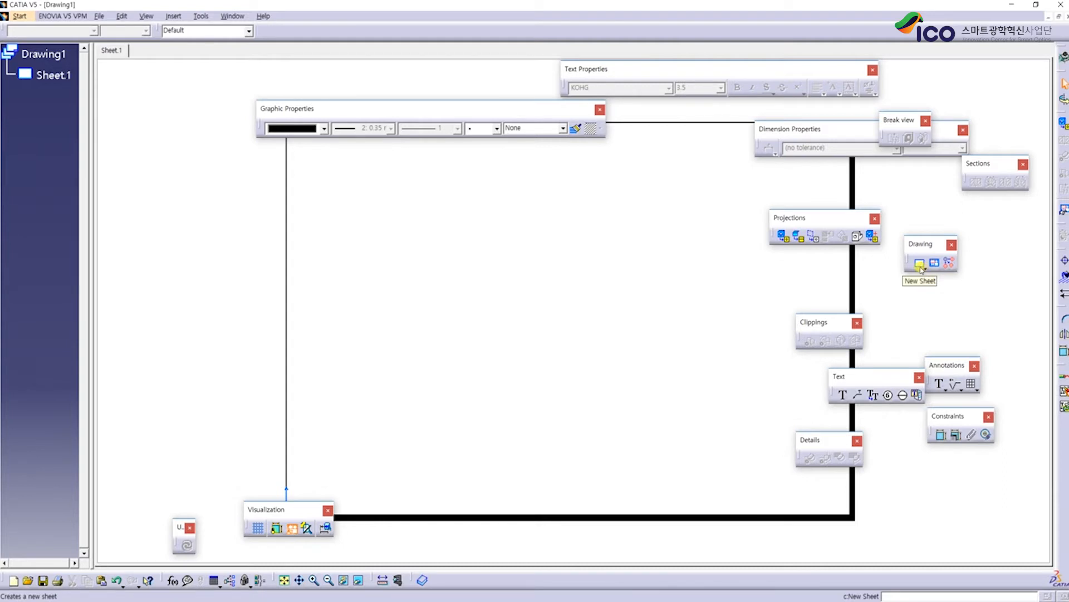
pyautogui.click(925, 268)
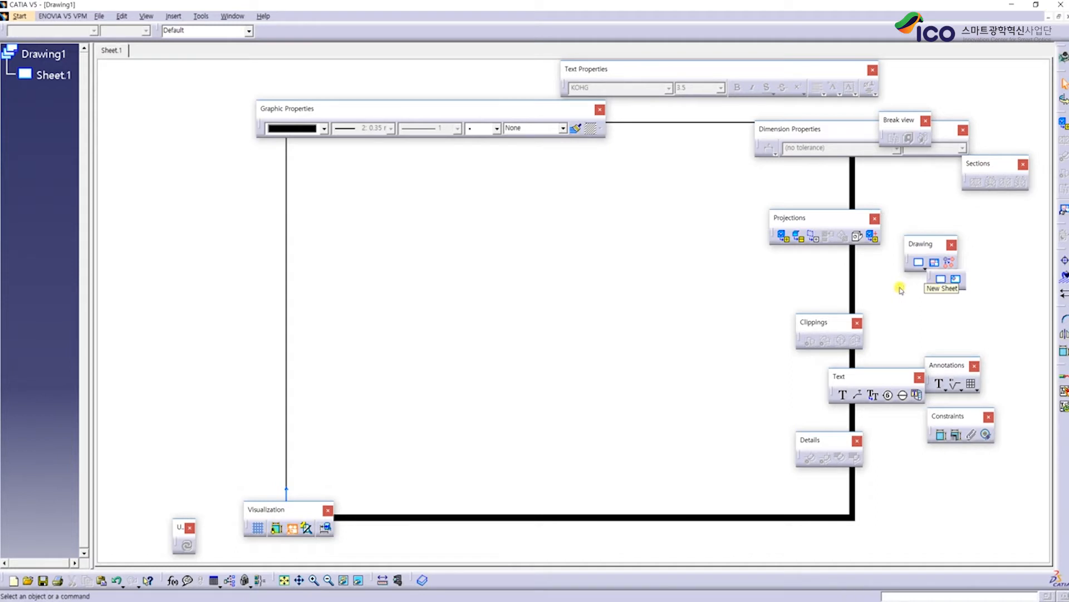
pyautogui.click(922, 267)
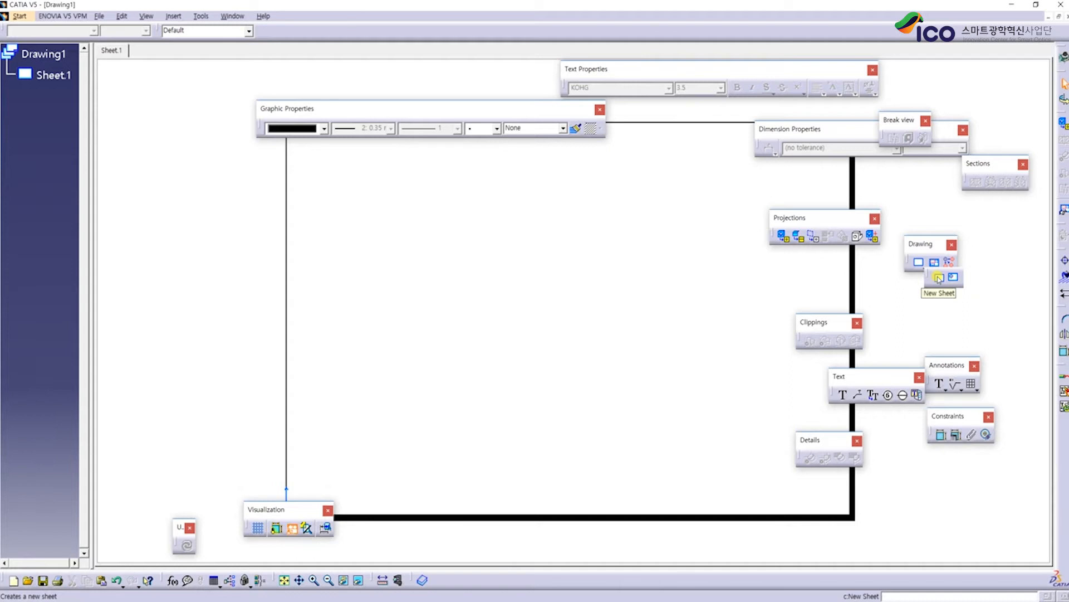
pyautogui.click(913, 285)
# Open the properties of Sheet.1 and review its scale, A2 ISO format and orientation
pyautogui.click(402, 153)
pyautogui.click(53, 77)
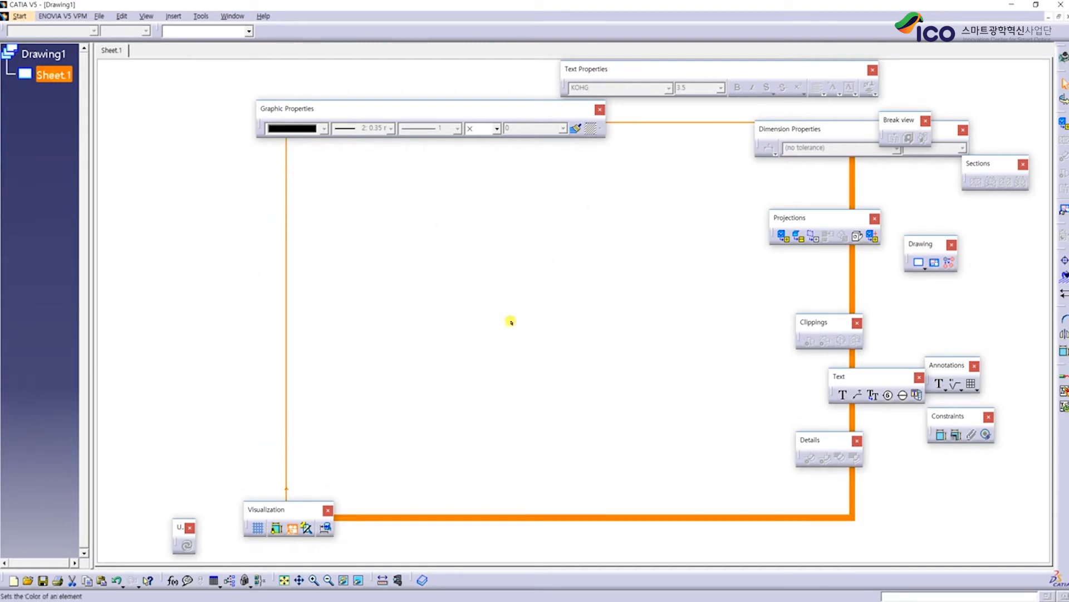
pyautogui.click(627, 283)
pyautogui.moveTo(587, 311)
pyautogui.keyDown('ctrl'); pyautogui.mouseDown(button='middle')
pyautogui.moveTo(587, 329)
pyautogui.moveTo(613, 270)
pyautogui.moveTo(607, 284)
pyautogui.mouseUp(button='middle'); pyautogui.keyUp('ctrl')
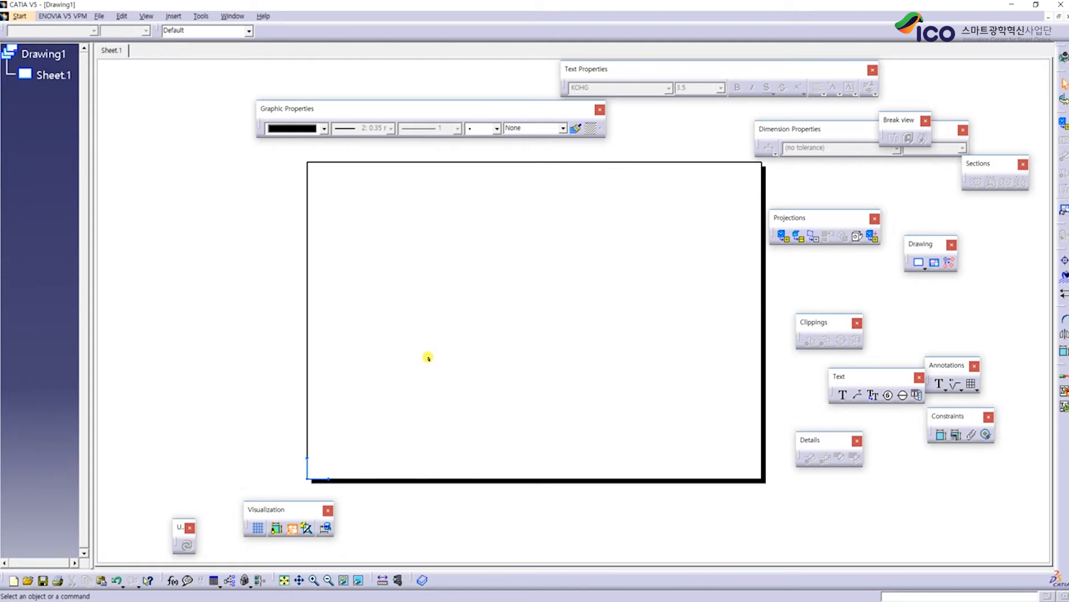
pyautogui.click(428, 357)
pyautogui.click(55, 77)
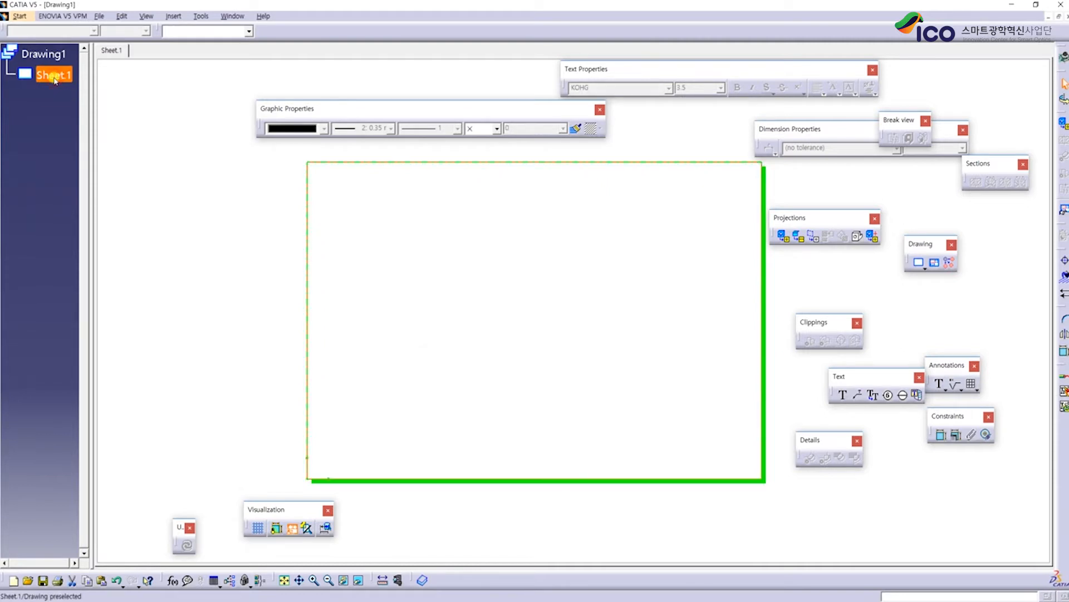
pyautogui.rightClick(43, 71)
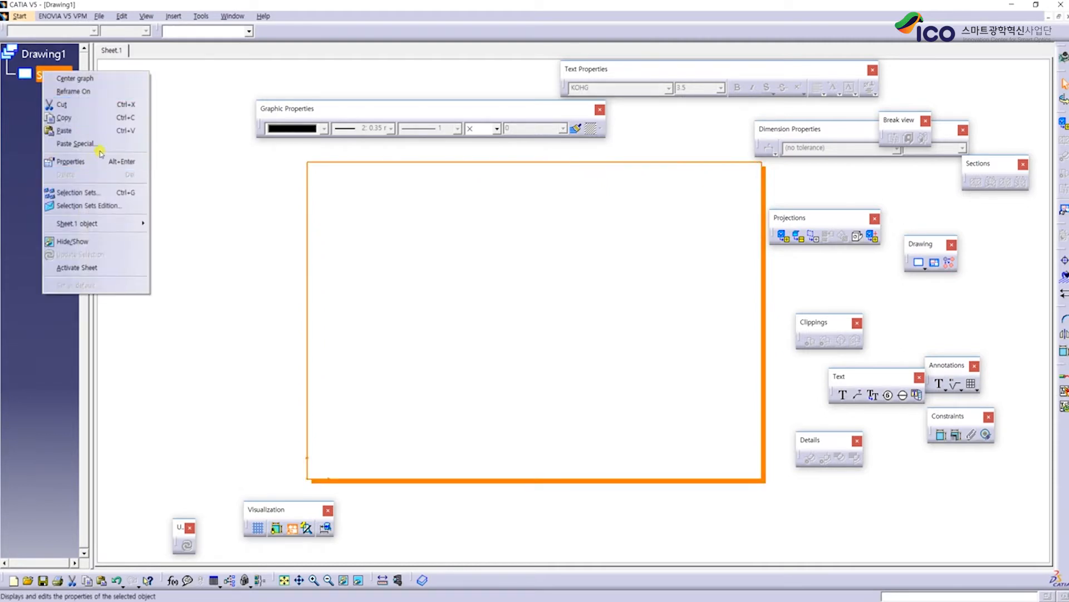
pyautogui.click(101, 159)
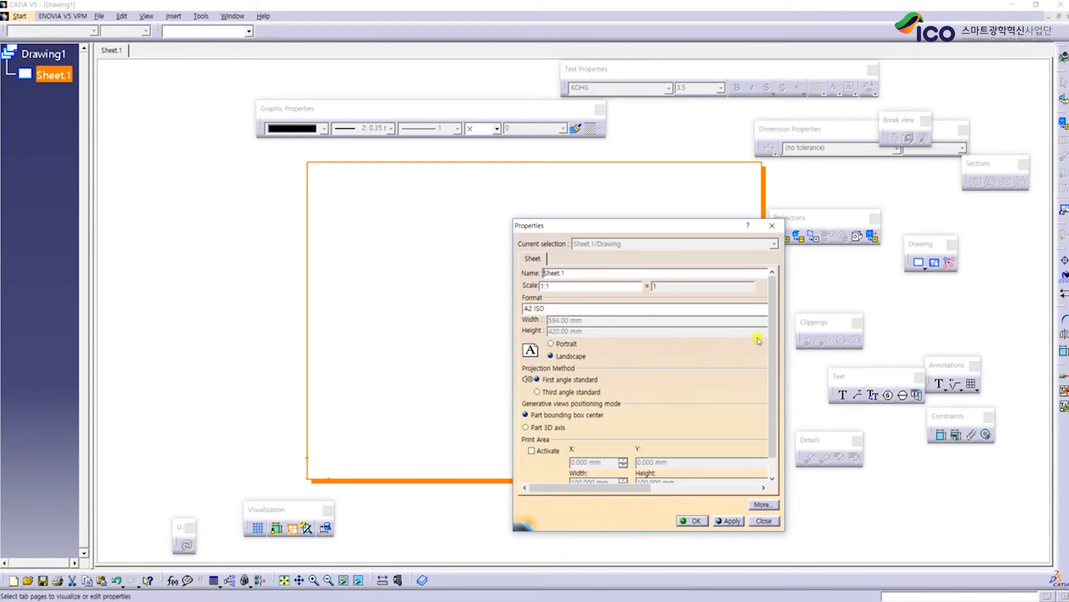
pyautogui.click(553, 308)
pyautogui.moveTo(630, 489)
pyautogui.mouseDown()
pyautogui.moveTo(691, 490)
pyautogui.moveTo(633, 490)
pyautogui.mouseUp()
# Compare the first and third angle projection methods for Sheet.1, choose First angle standard and accept the properties
pyautogui.click(538, 382)
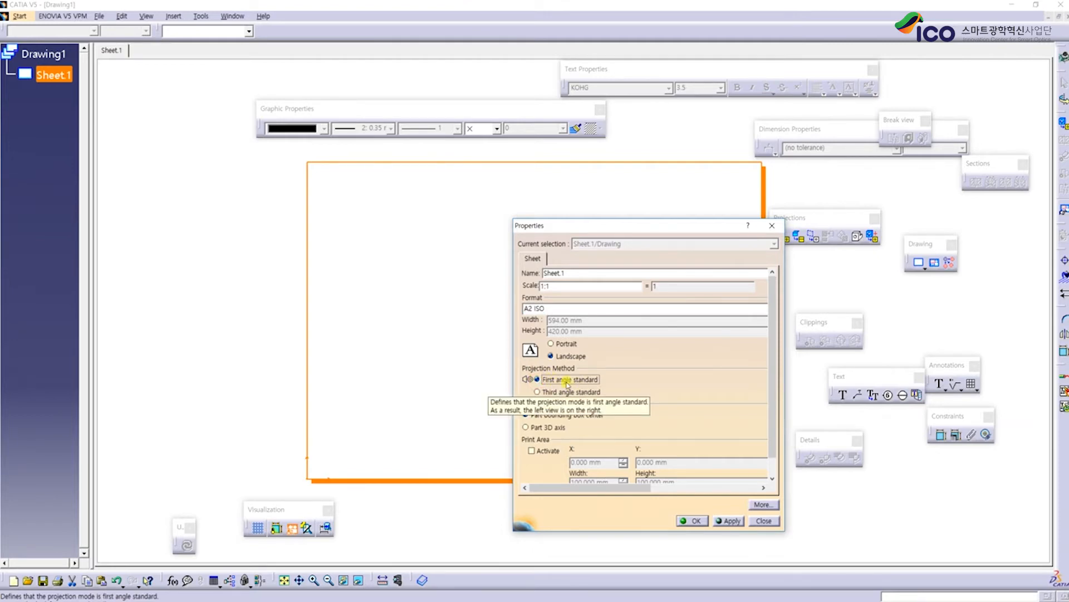
pyautogui.click(546, 393)
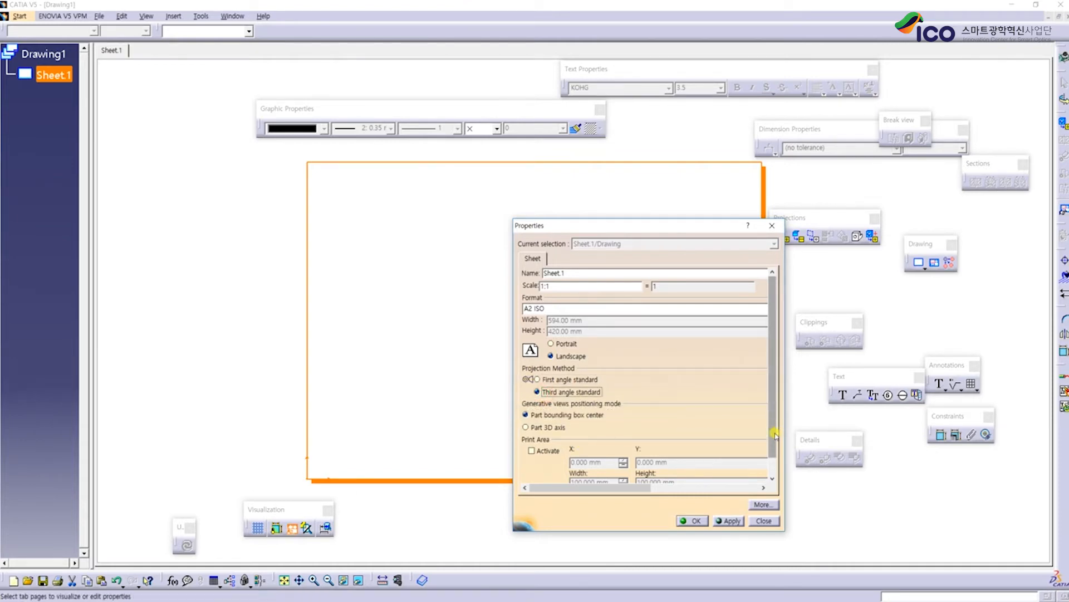
pyautogui.scroll(-1, 581, 440)
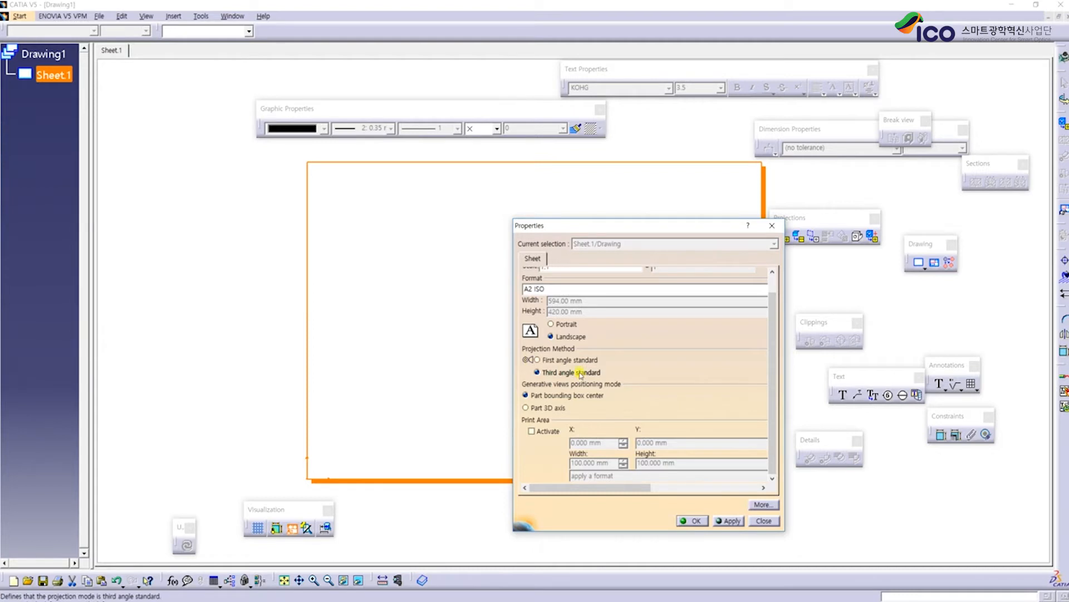
pyautogui.moveTo(595, 225); pyautogui.dragTo(674, 225)
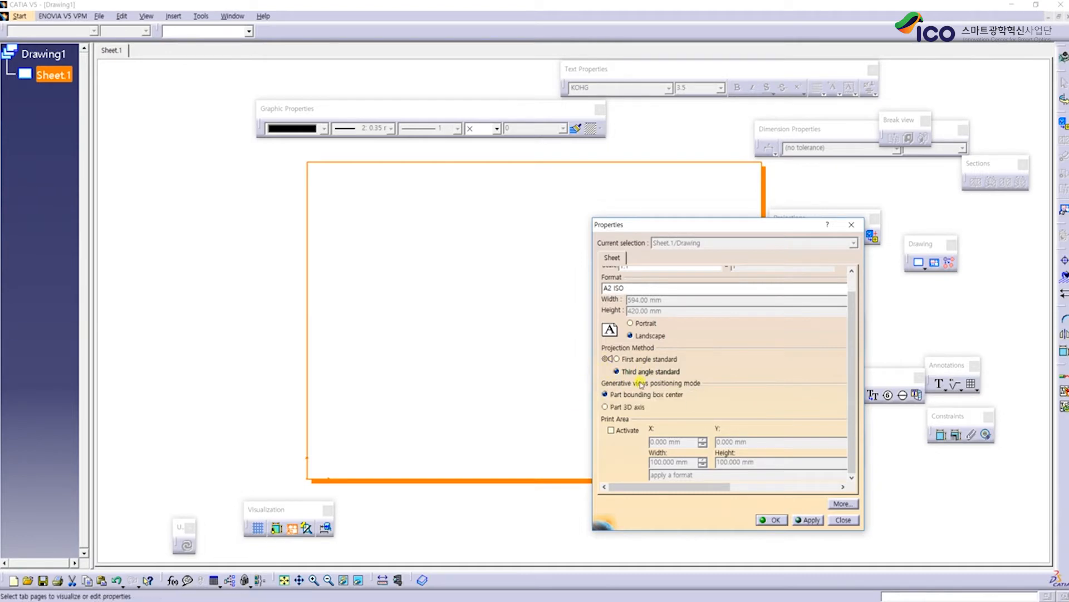
pyautogui.click(662, 359)
pyautogui.click(774, 519)
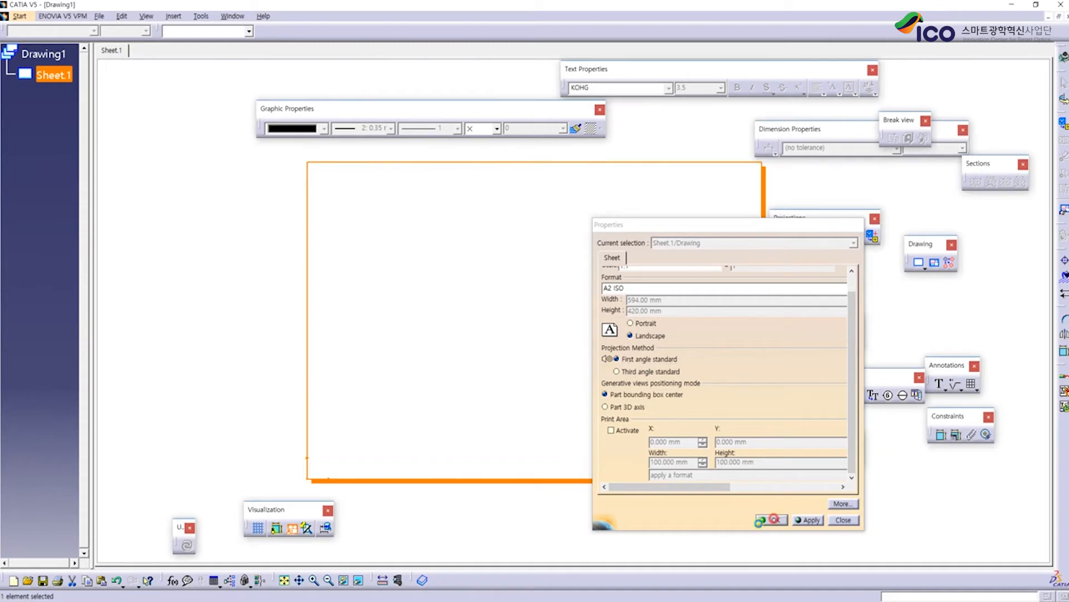
pyautogui.click(444, 375)
# Start a Front View and tile the open windows horizontally to show the drawing alongside the four parts
pyautogui.moveTo(606, 308); pyautogui.dragTo(543, 331, button='middle')
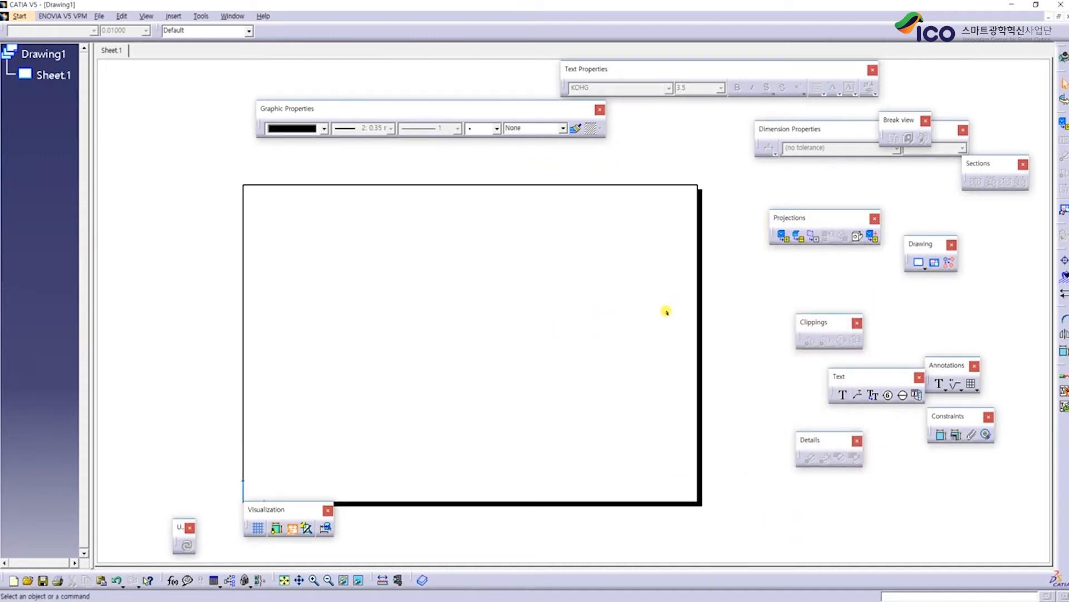
pyautogui.moveTo(572, 286)
pyautogui.mouseDown(button='middle')
pyautogui.moveTo(601, 265)
pyautogui.moveTo(586, 295)
pyautogui.mouseUp(button='middle')
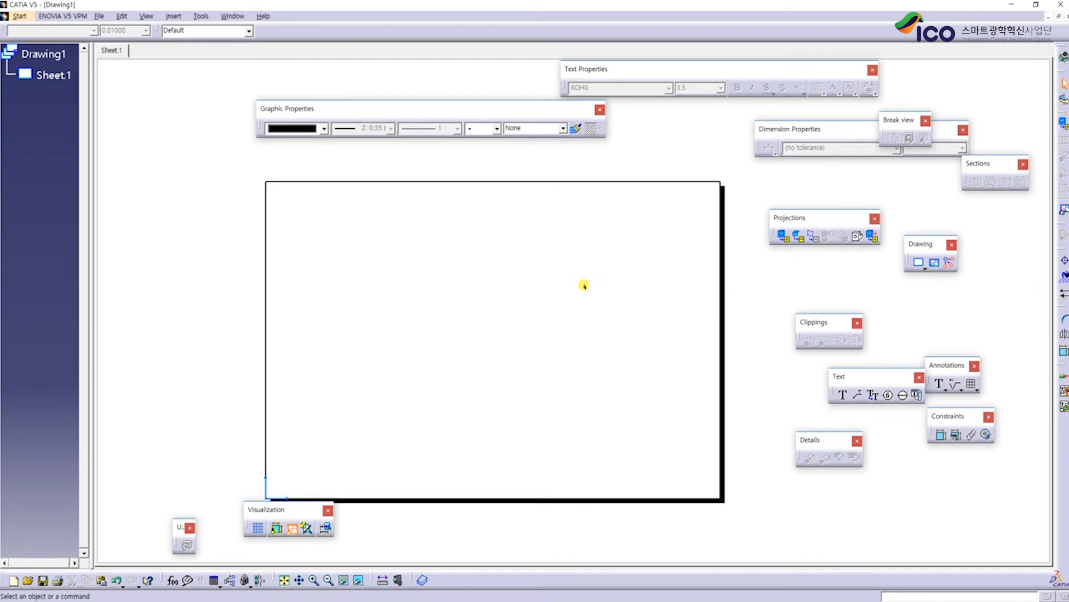
pyautogui.click(785, 238)
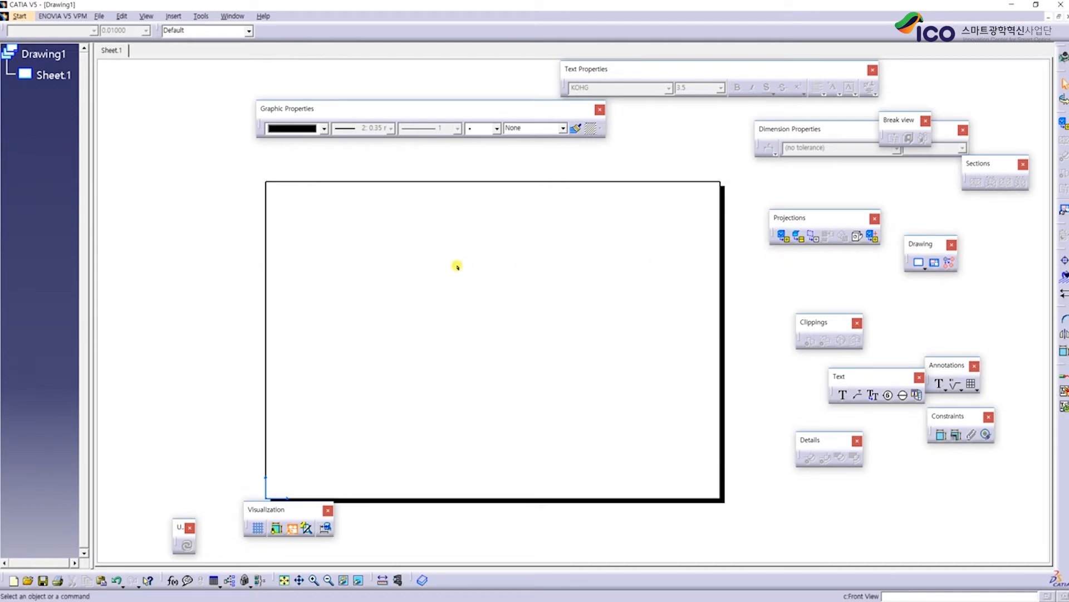
pyautogui.click(783, 239)
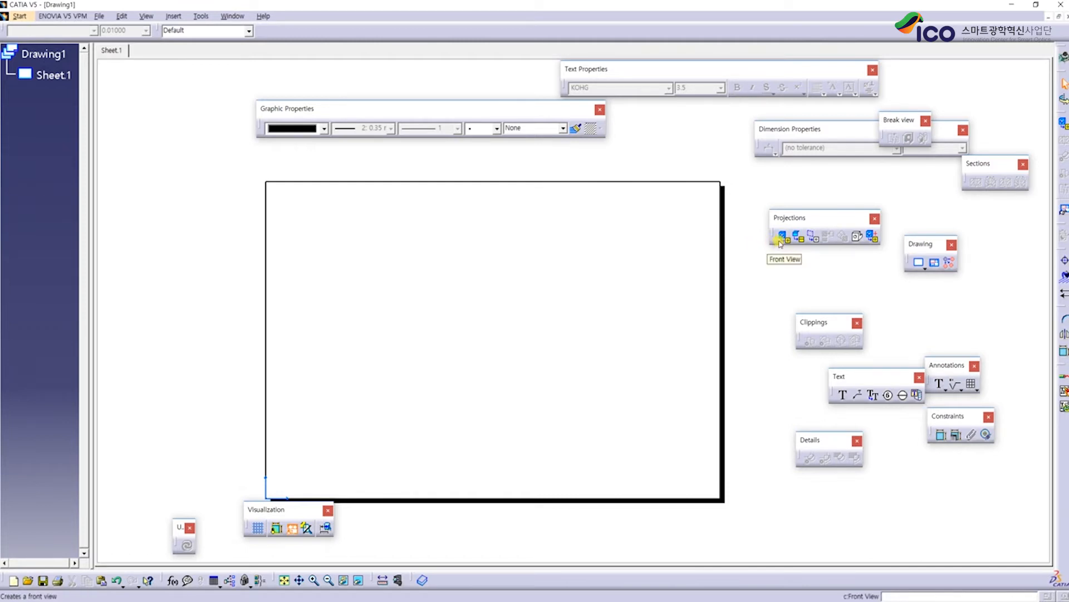
pyautogui.click(781, 238)
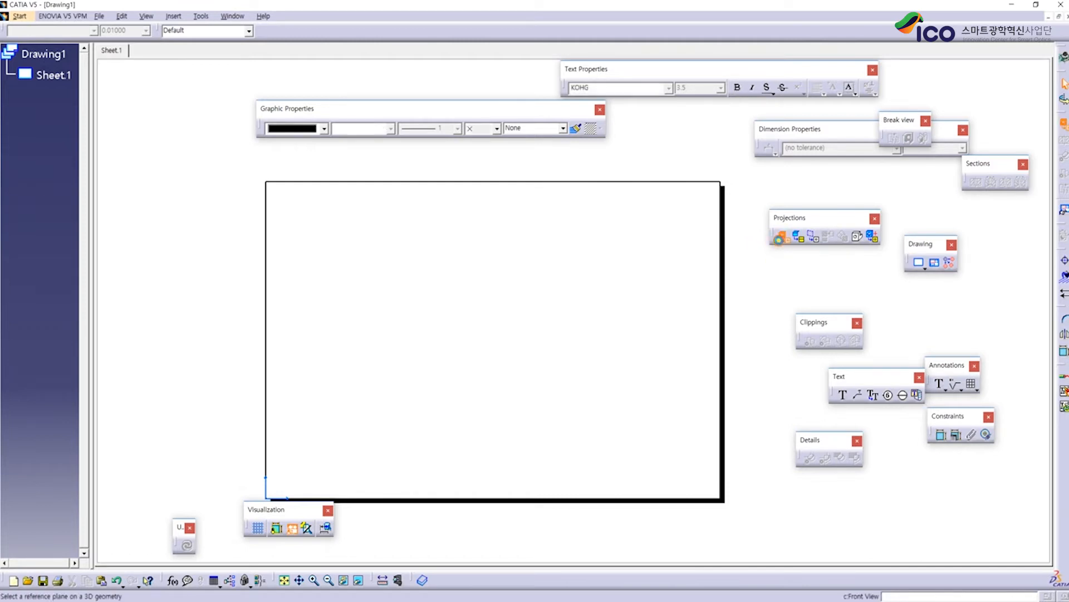
pyautogui.click(239, 17)
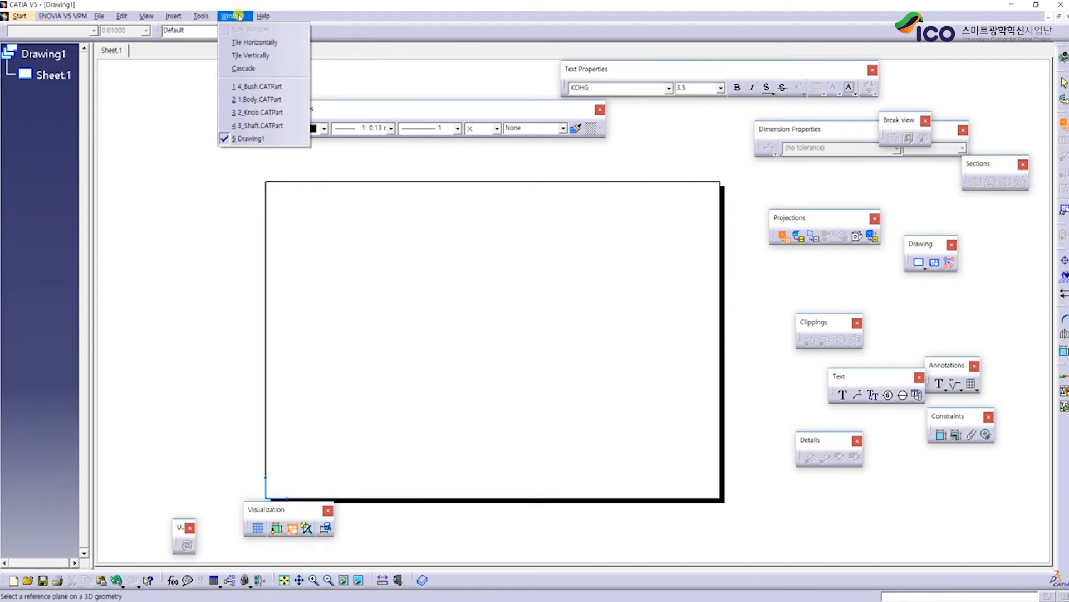
pyautogui.click(253, 42)
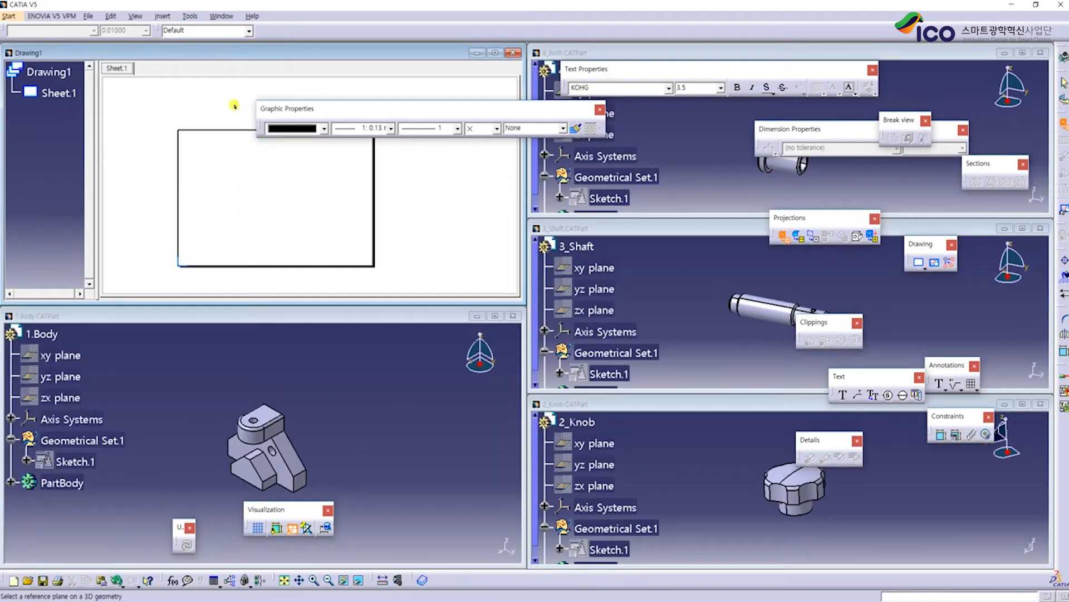
# Open the 1.Body.CATPart window and pick the front face of the body as the reference plane for the front view
pyautogui.click(222, 16)
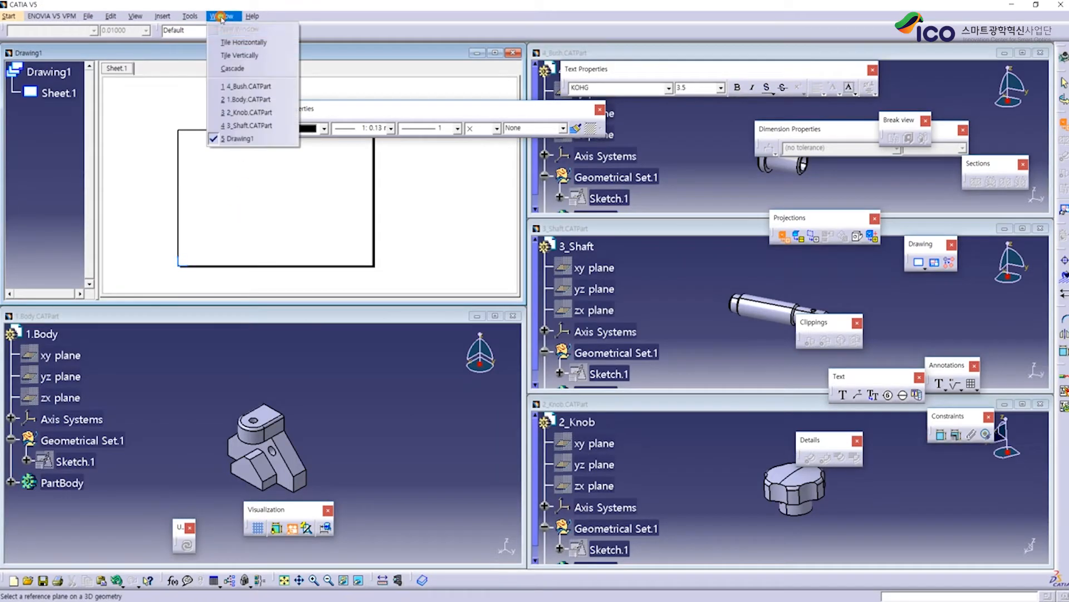
pyautogui.click(244, 99)
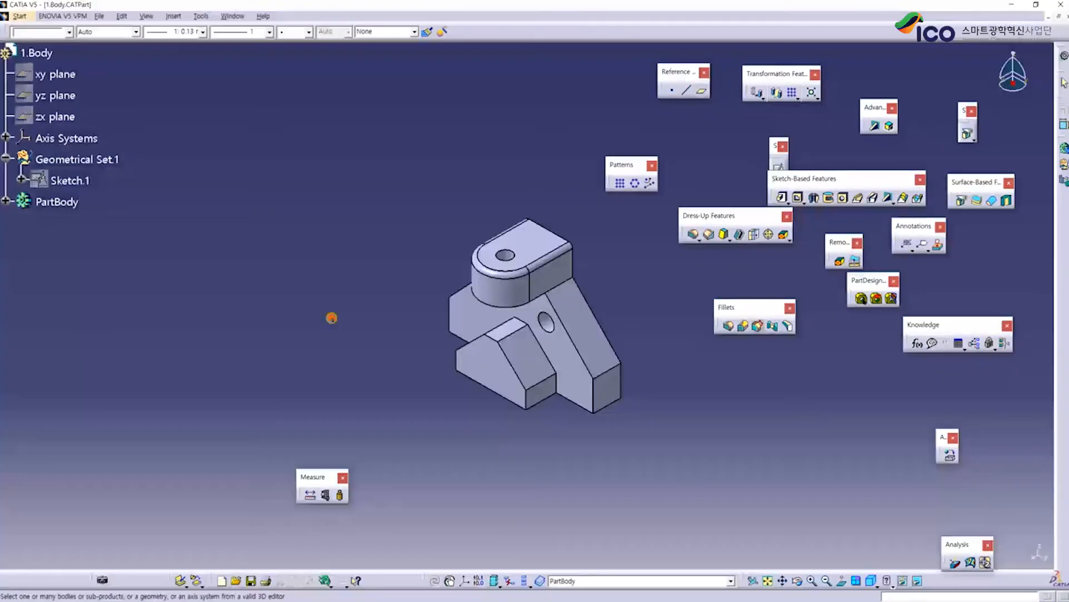
pyautogui.doubleClick(328, 316)
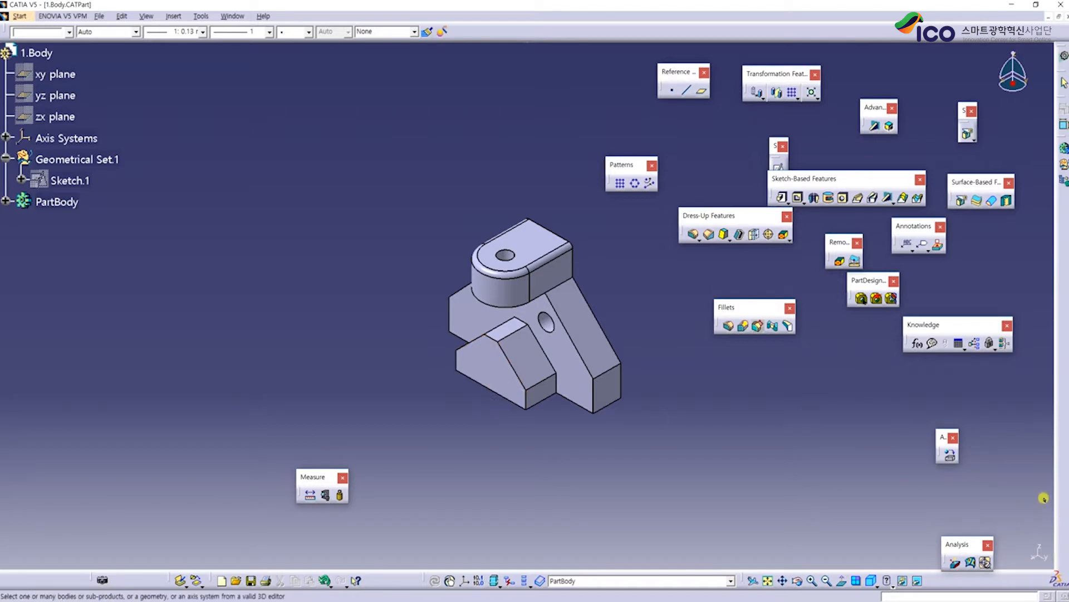
pyautogui.click(504, 376)
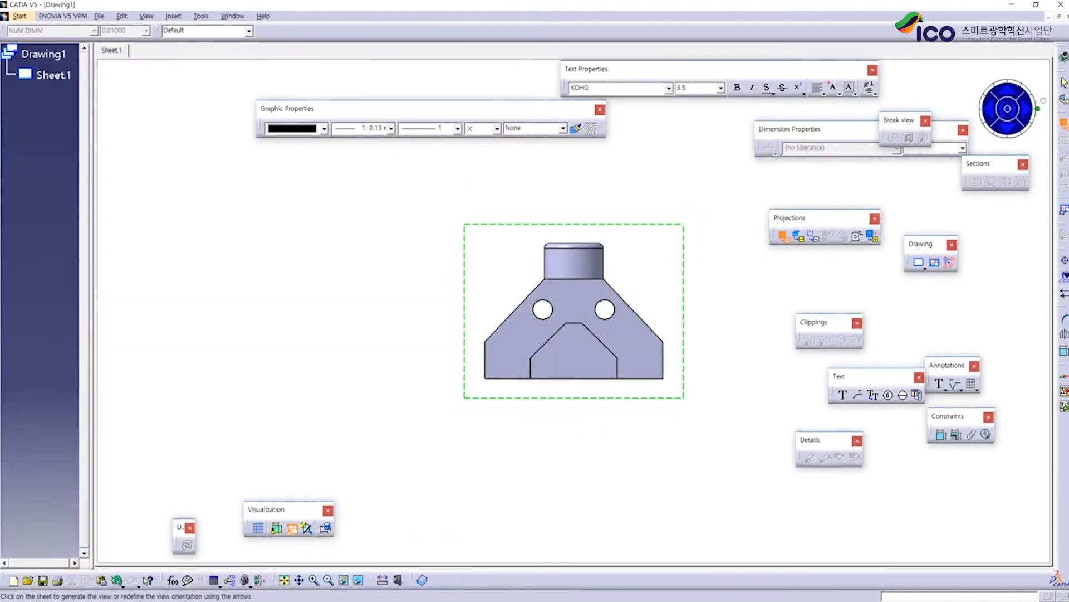
# Switch to Drawing_Exam.jpg in the image viewer and examine the front, side and top views of part 1
pyautogui.click(245, 600)
pyautogui.click(283, 569)
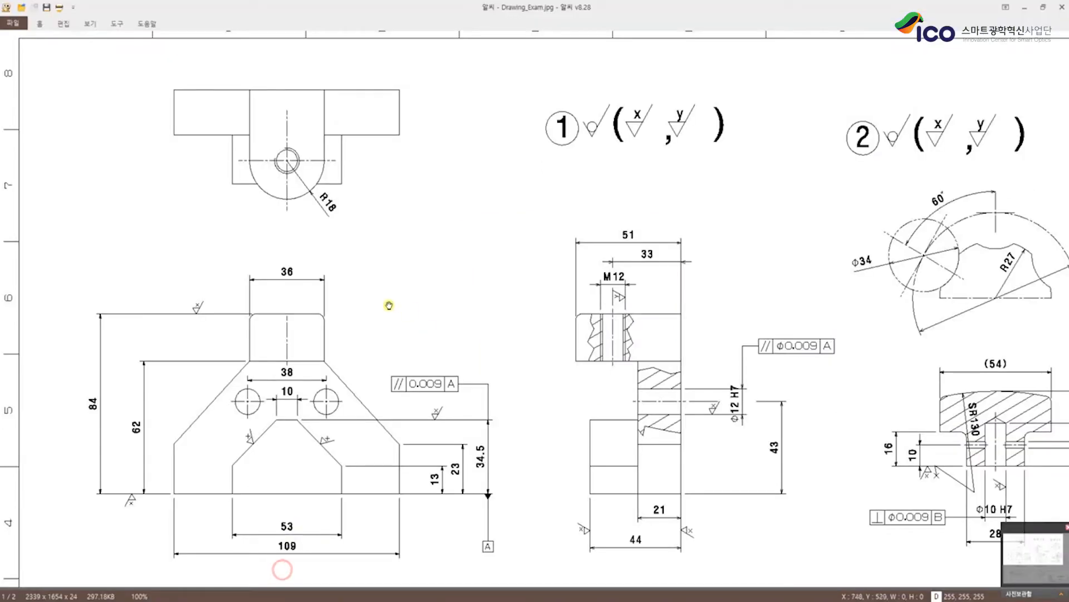
pyautogui.moveTo(238, 174); pyautogui.dragTo(482, 371)
pyautogui.click(518, 219)
pyautogui.moveTo(502, 143); pyautogui.dragTo(651, 363)
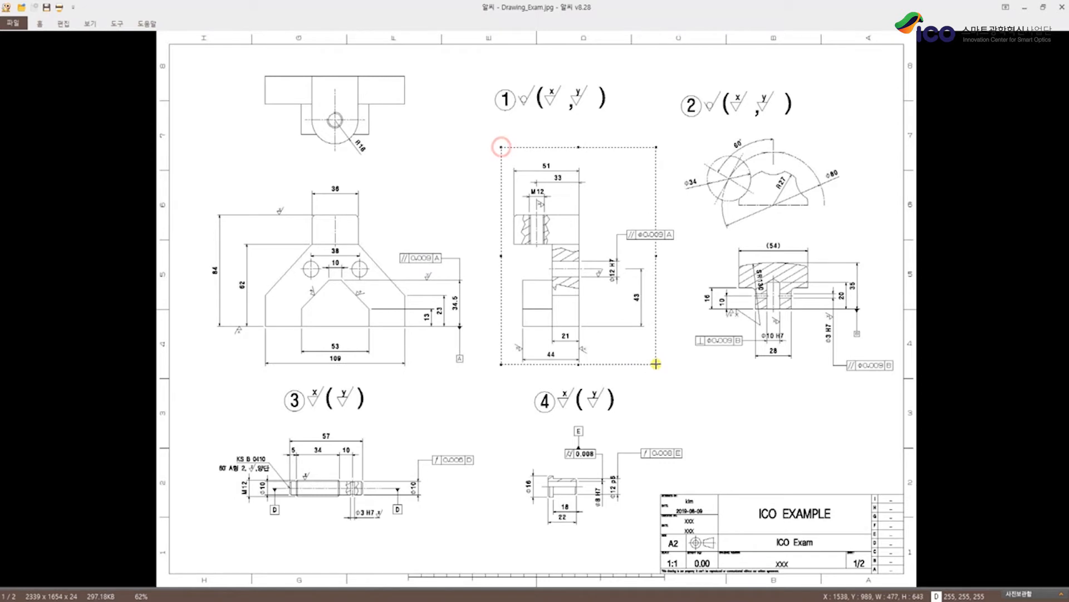
pyautogui.click(468, 157)
pyautogui.moveTo(239, 67); pyautogui.dragTo(444, 165)
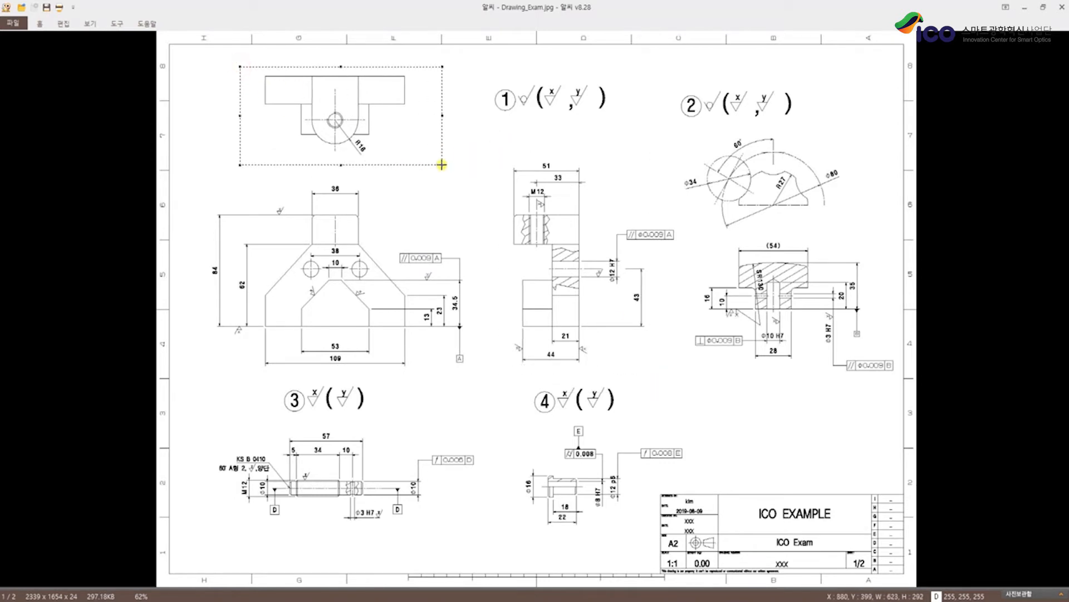
pyautogui.click(461, 147)
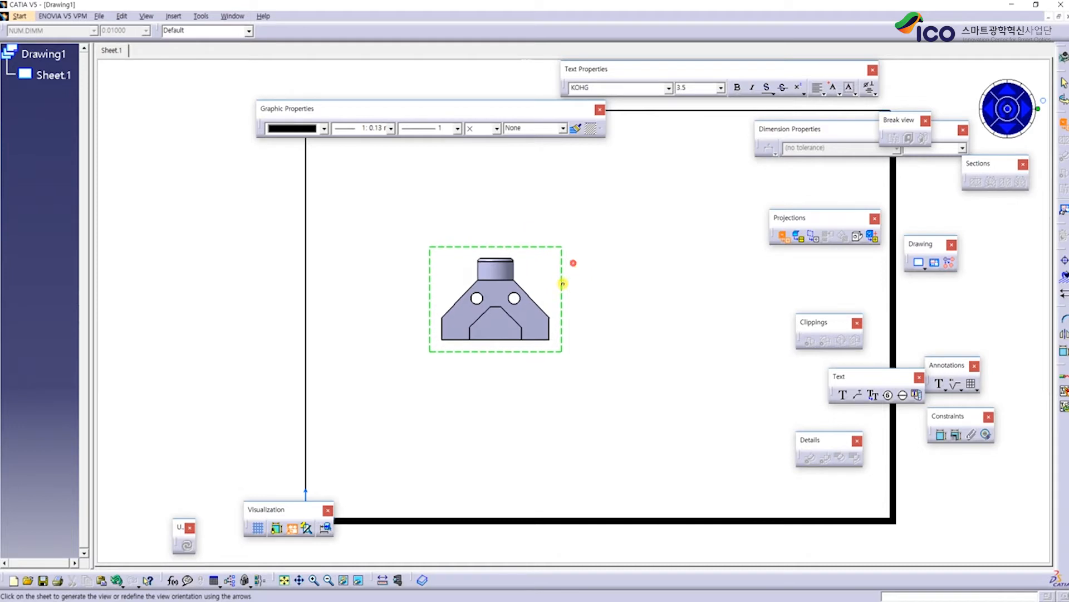
# Turn the front view preview to its side and top orientations and return it to the front orientation
pyautogui.click(574, 263)
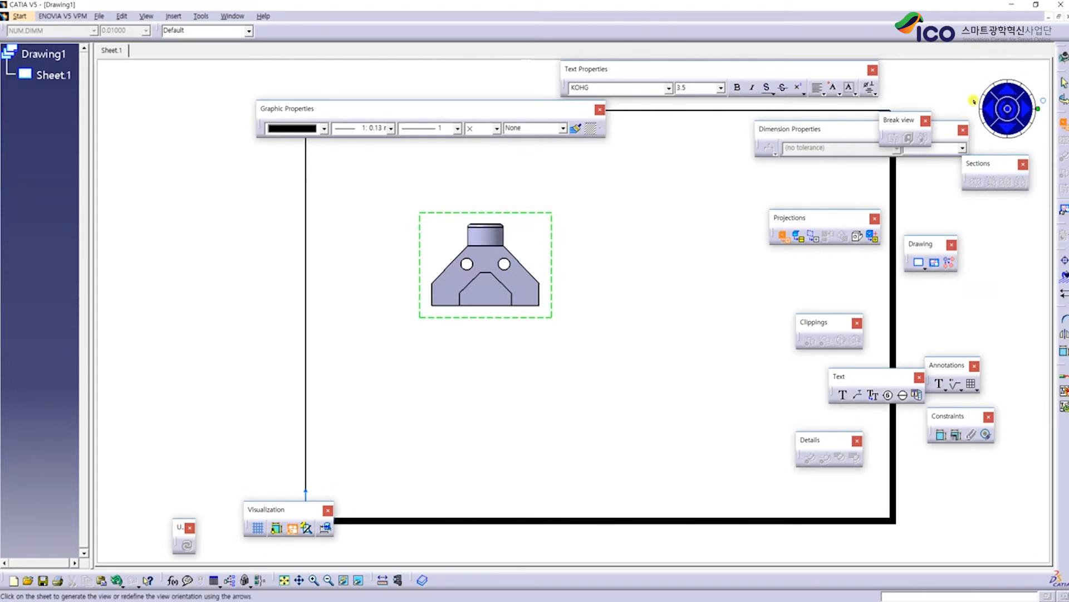
pyautogui.click(1025, 112)
pyautogui.click(1026, 112)
pyautogui.click(1025, 112)
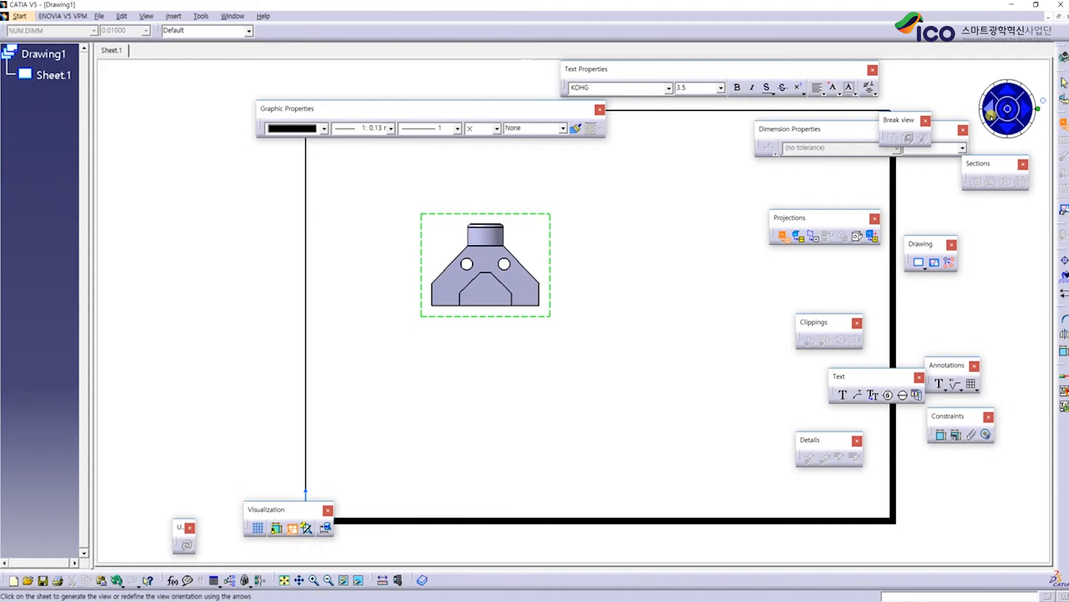
pyautogui.click(990, 111)
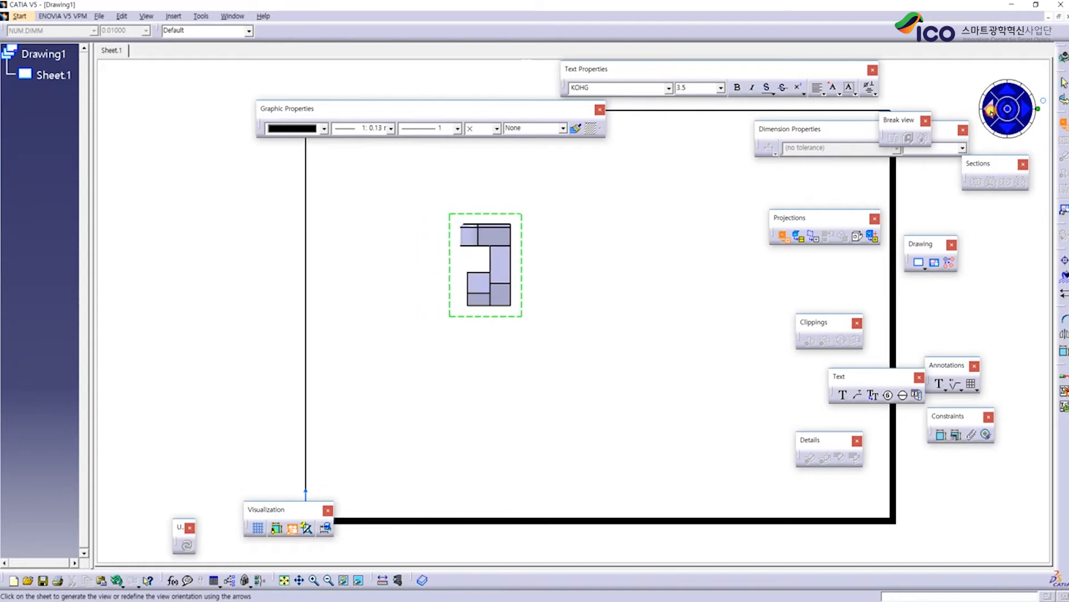
pyautogui.click(1030, 110)
pyautogui.click(1009, 131)
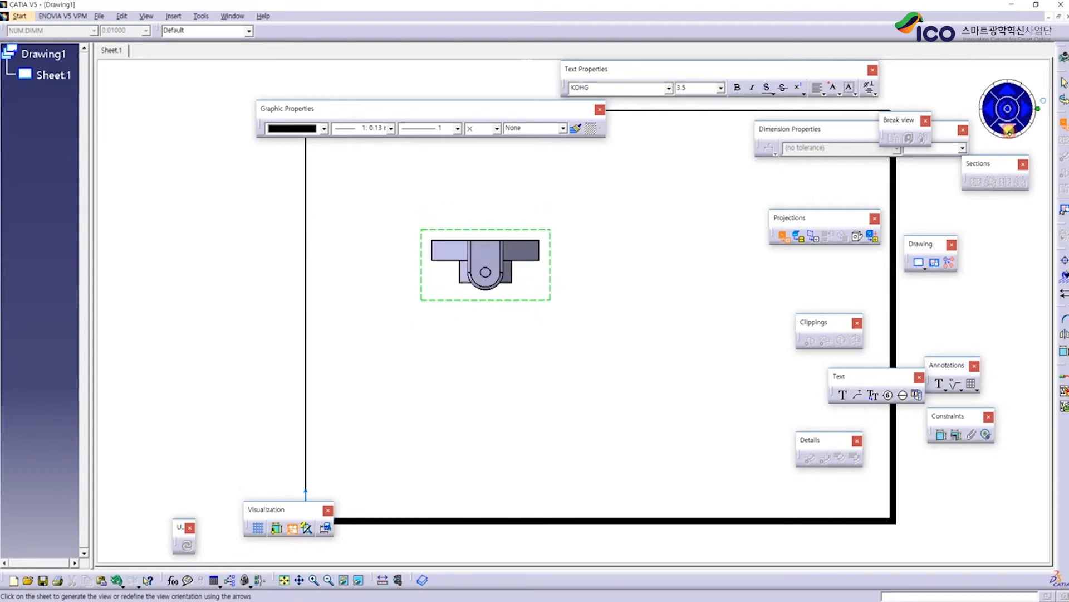
pyautogui.click(1007, 93)
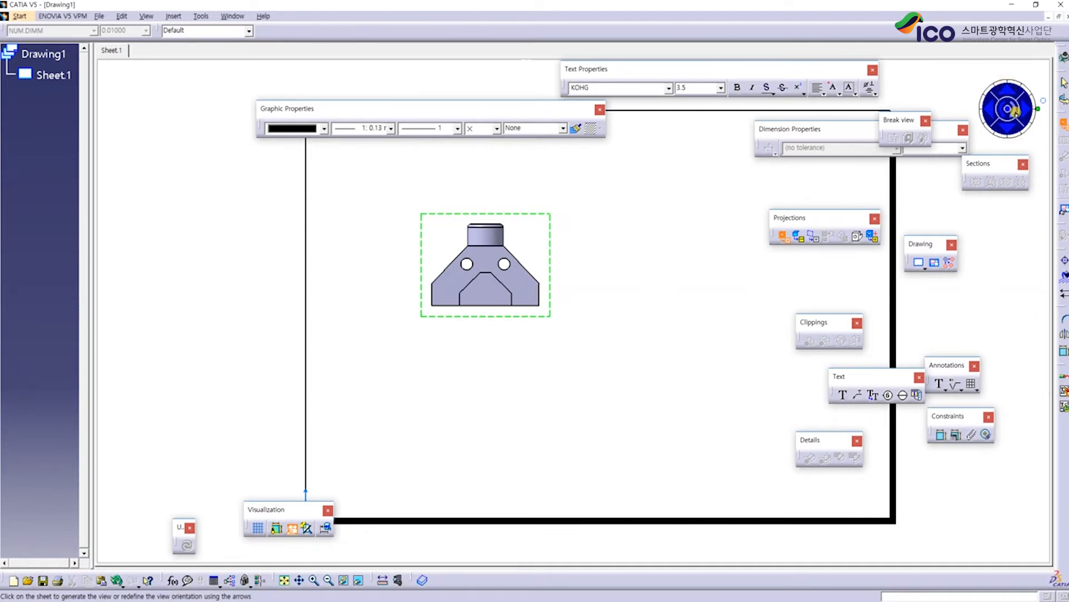
# Rotate the front view preview stepwise in its own plane through a full turn back to upright
pyautogui.click(1015, 113)
pyautogui.click(1015, 113)
pyautogui.click(1015, 112)
pyautogui.click(1015, 112)
pyautogui.click(1015, 112)
pyautogui.click(1015, 112)
pyautogui.click(1015, 112)
pyautogui.click(1015, 113)
pyautogui.click(1016, 112)
pyautogui.click(1016, 112)
pyautogui.click(1015, 113)
pyautogui.click(1015, 113)
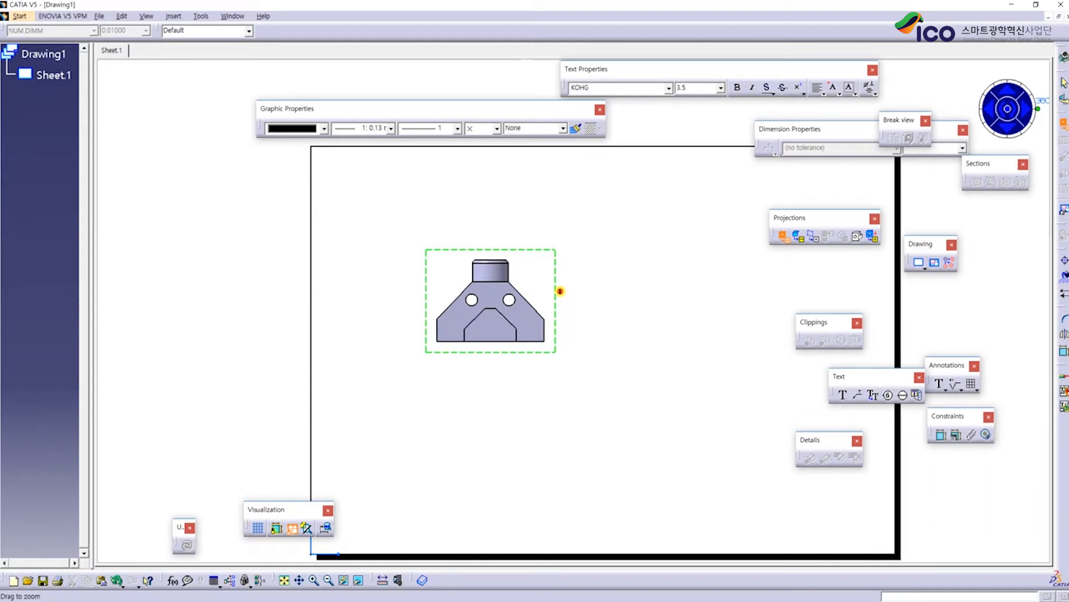
# Generate the upright front view of 1.Body in the left half of the sheet
pyautogui.click(559, 290)
pyautogui.moveTo(546, 277); pyautogui.dragTo(593, 322)
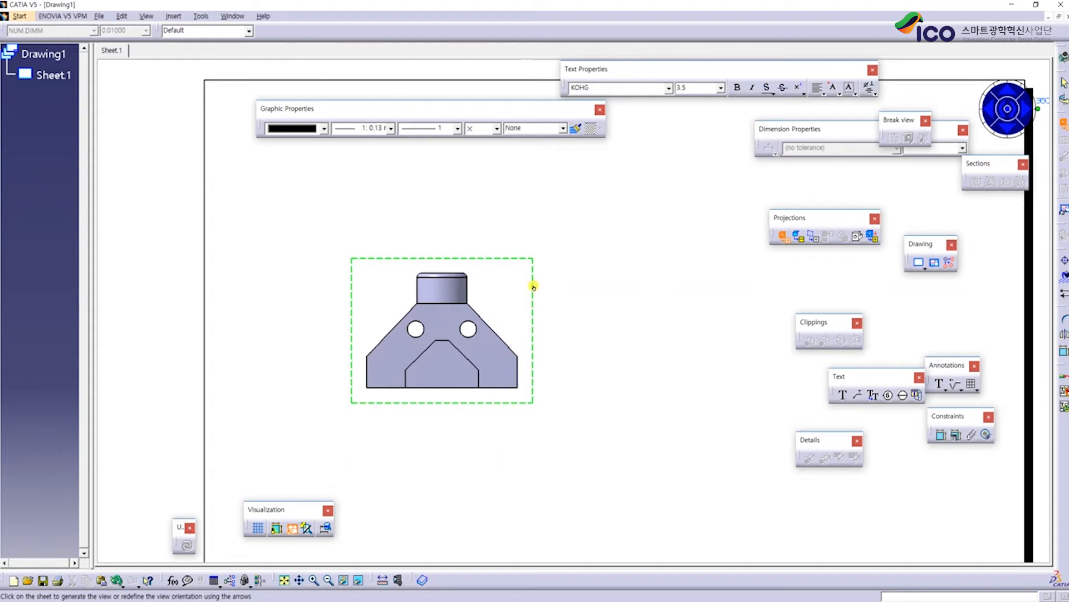
pyautogui.click(572, 282)
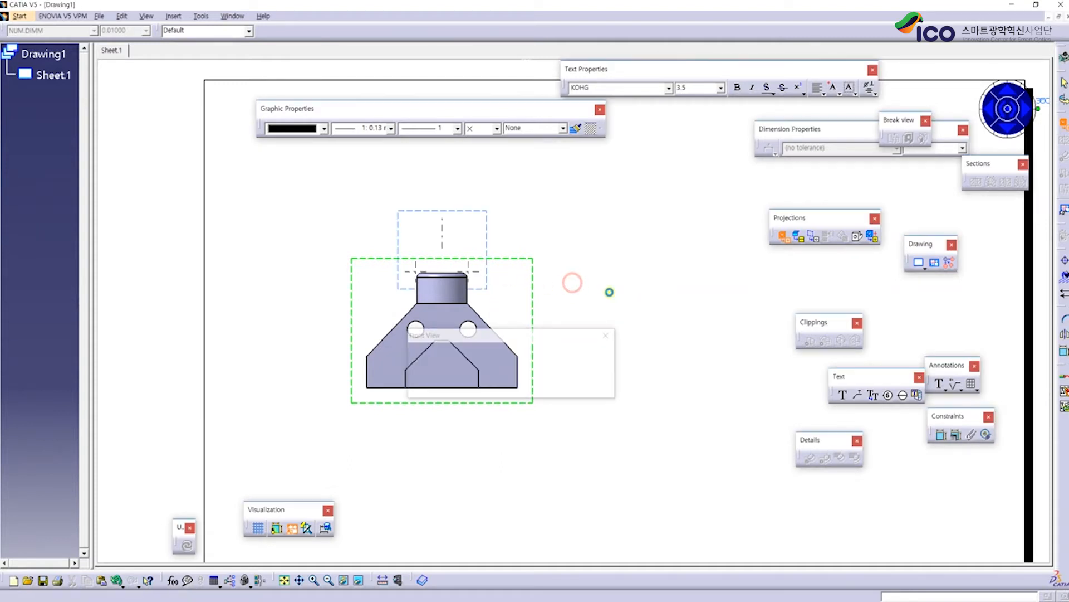
pyautogui.click(590, 268)
pyautogui.moveTo(394, 260); pyautogui.dragTo(414, 319, button='middle')
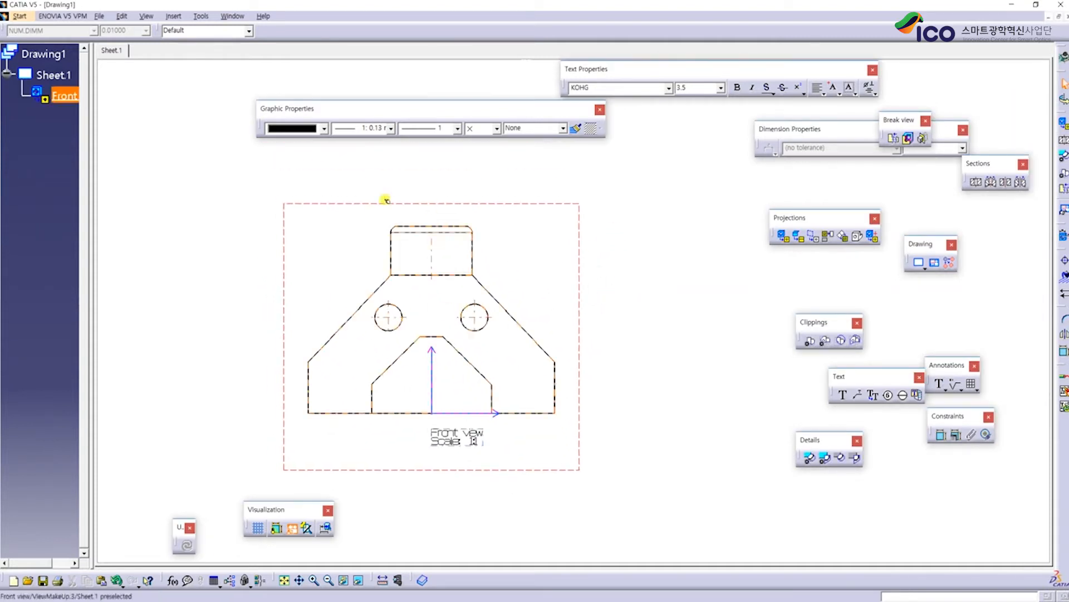
pyautogui.keyDown('ctrl'); pyautogui.moveTo(438, 244); pyautogui.dragTo(544, 265, button='middle'); pyautogui.keyUp('ctrl')
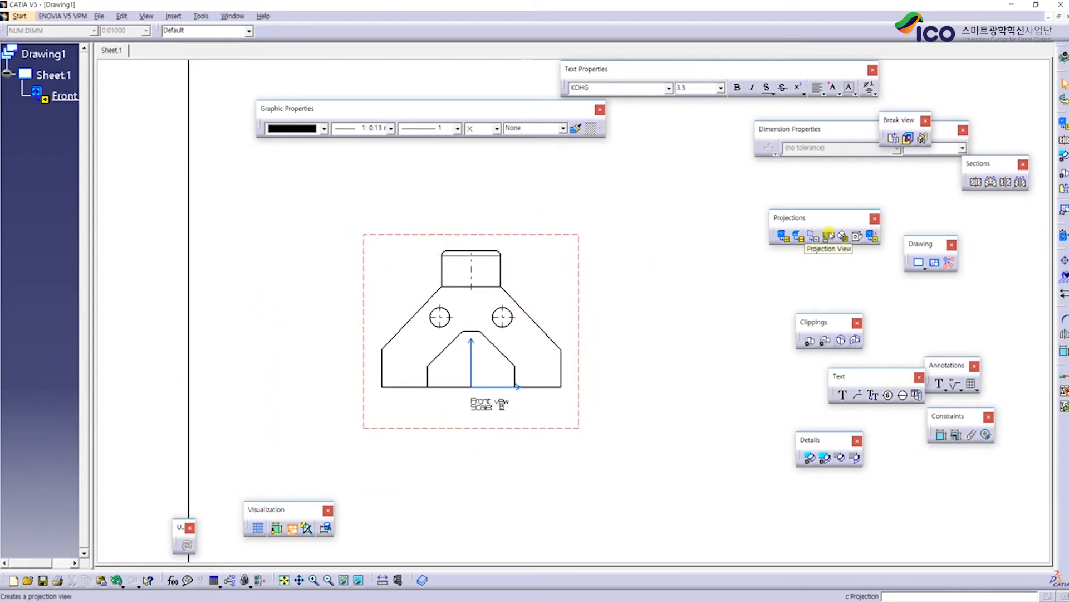
# Review the projection method in the properties of Sheet.1, keep First angle standard and accept
pyautogui.click(46, 75)
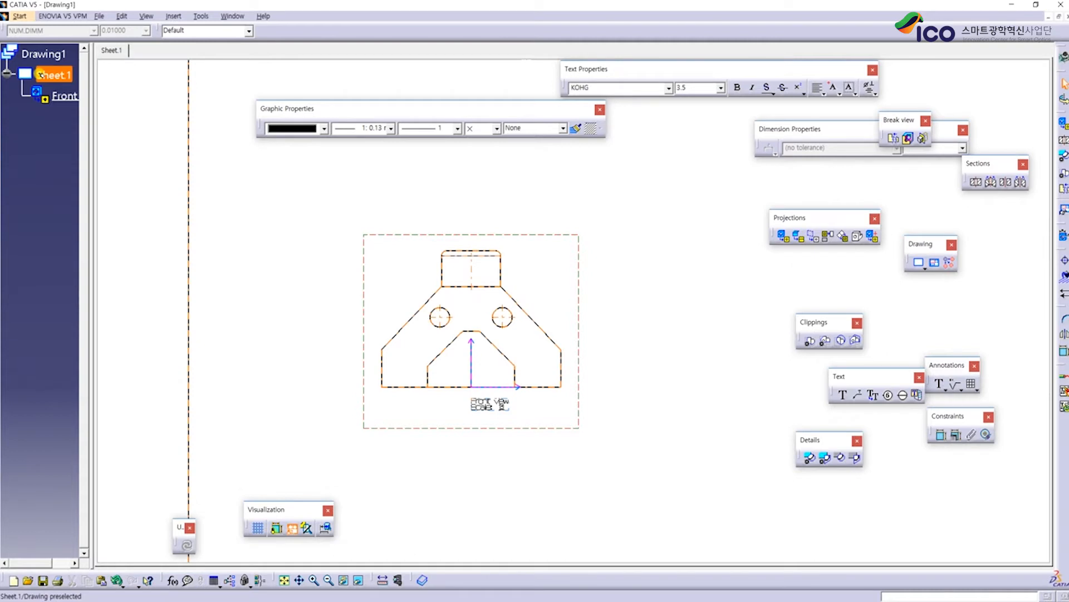
pyautogui.rightClick(41, 75)
pyautogui.click(67, 164)
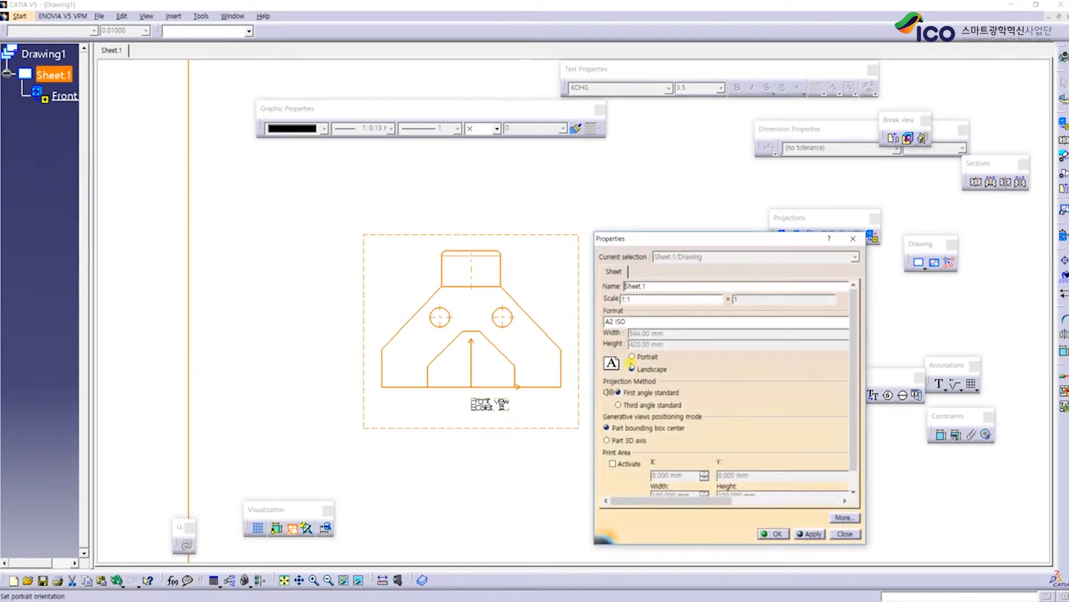
pyautogui.click(645, 394)
pyautogui.click(774, 534)
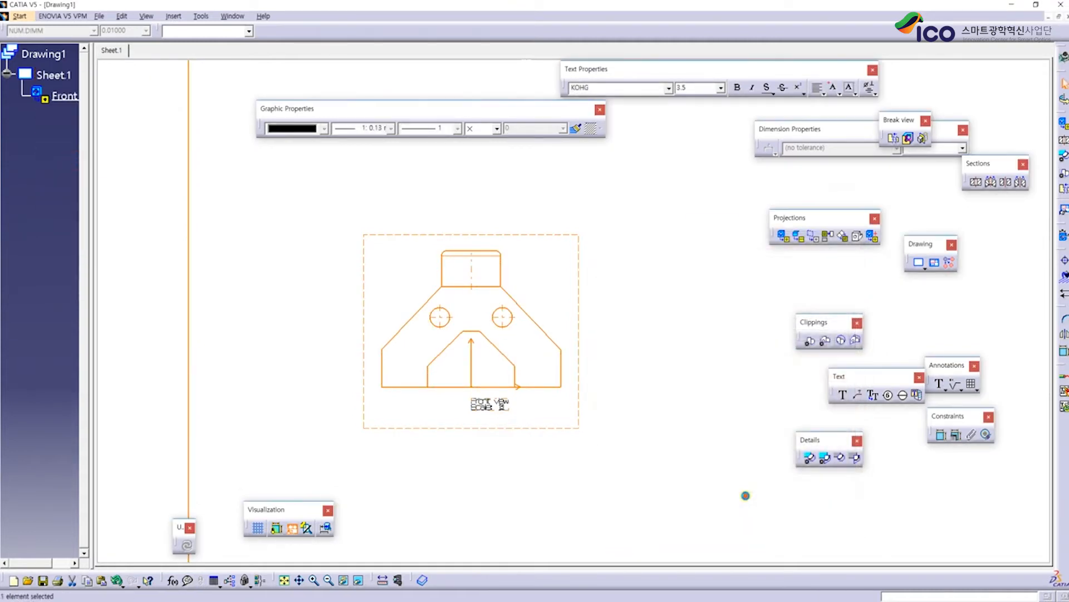
pyautogui.click(745, 496)
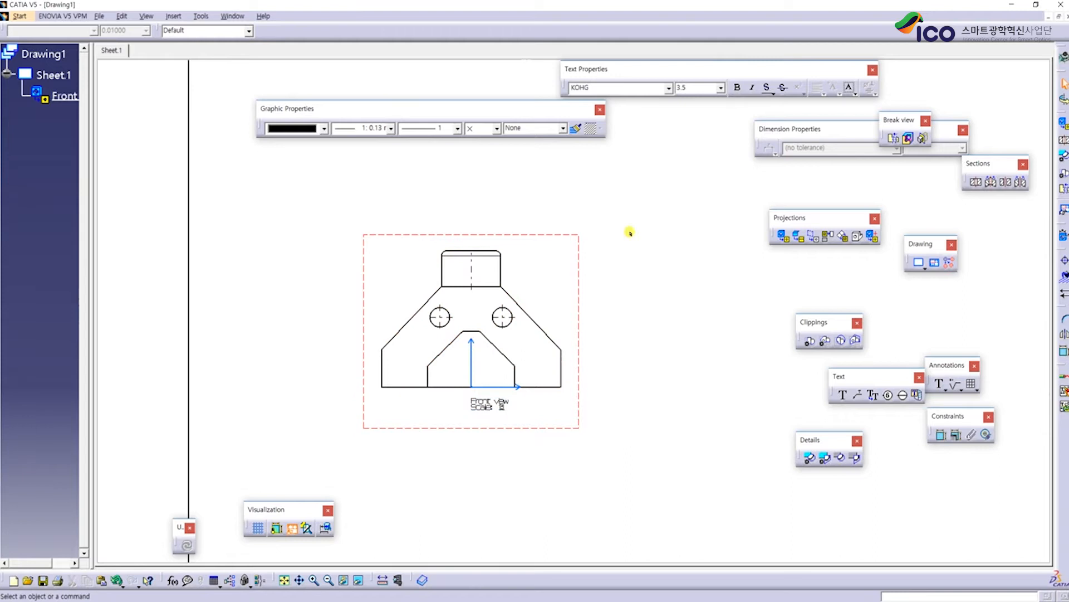
# Try placing a left projection view to the right of the front view and delete it again
pyautogui.click(830, 238)
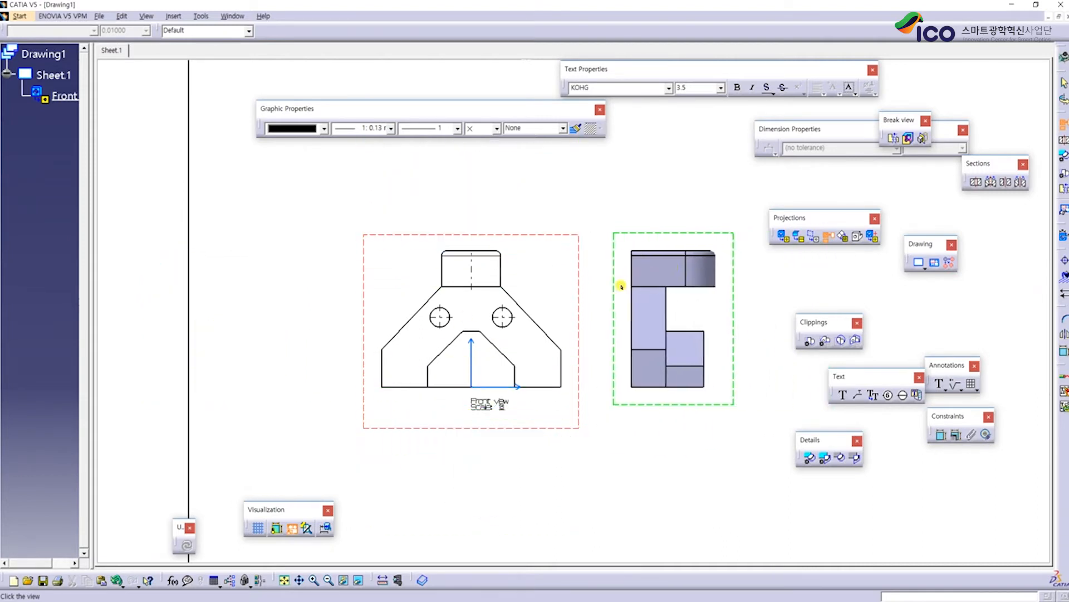
pyautogui.click(685, 322)
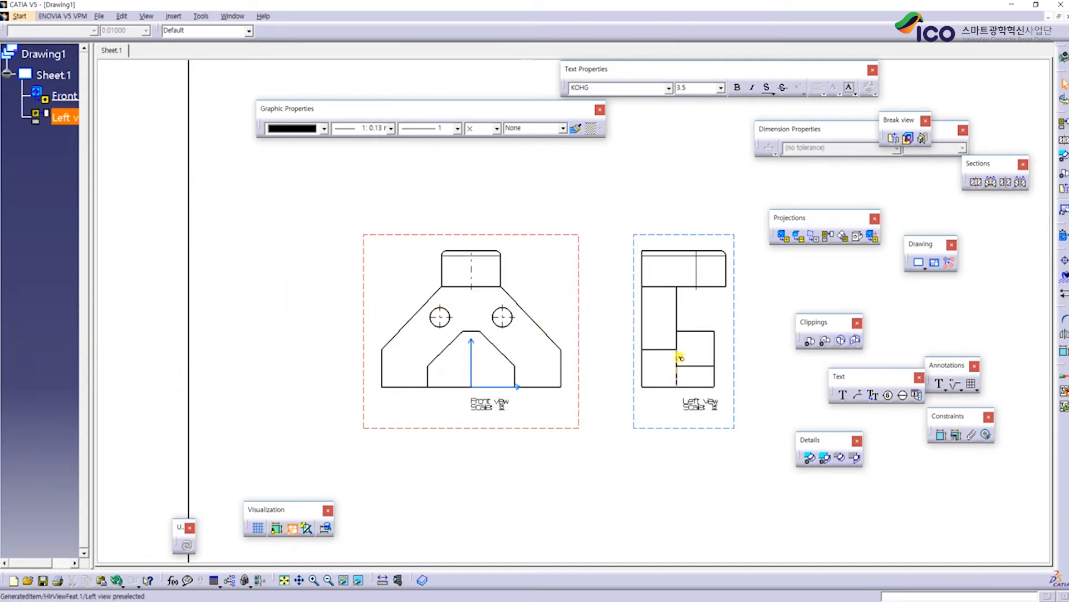
pyautogui.click(735, 404)
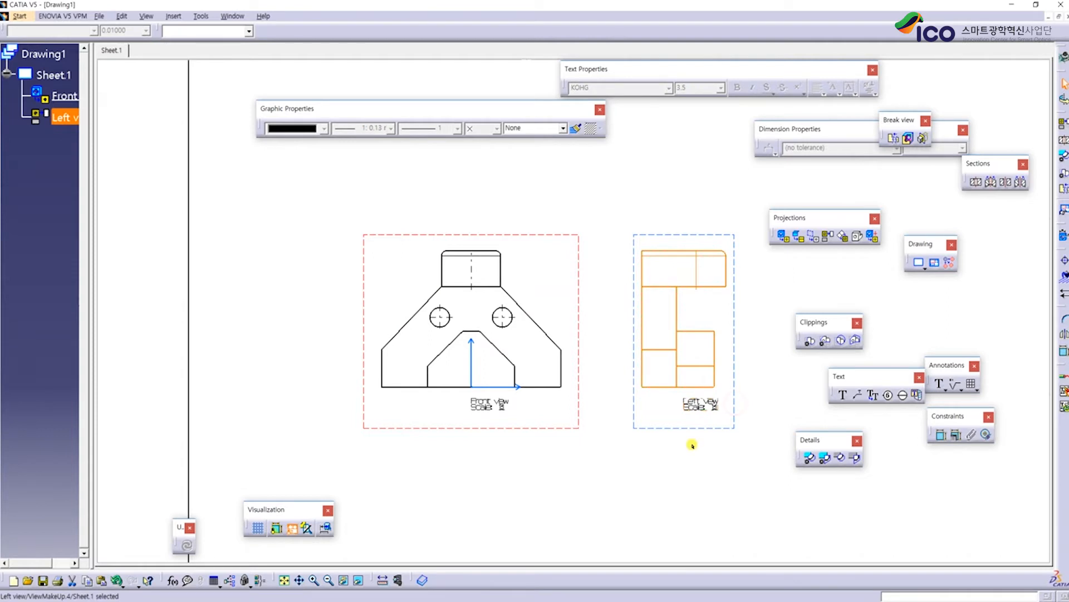
pyautogui.press('Delete')
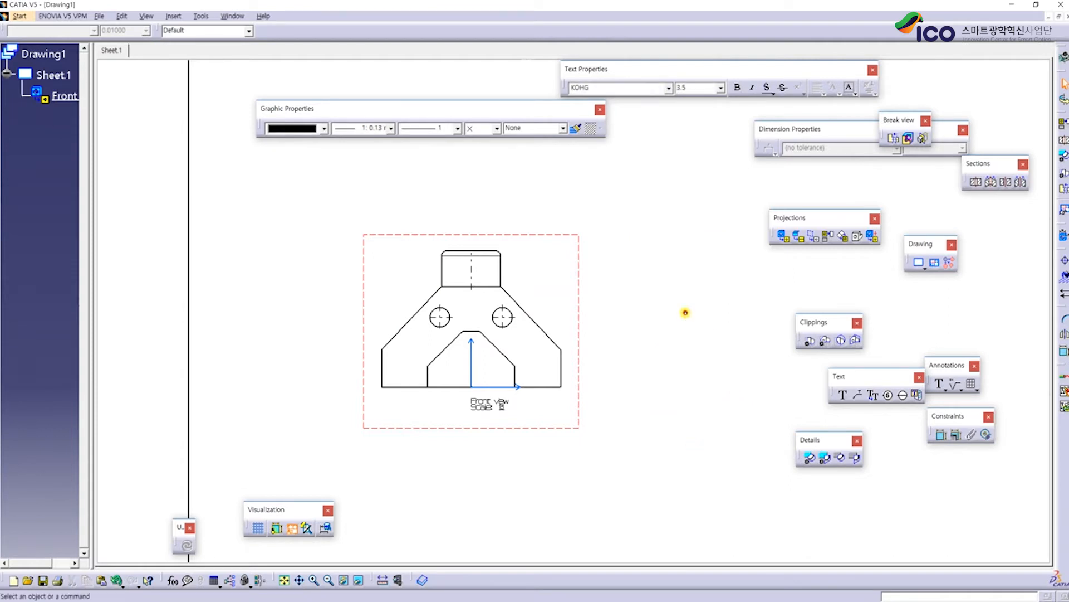
# Set the projection method of Sheet.1 to Third angle standard
pyautogui.moveTo(610, 258); pyautogui.dragTo(611, 343, button='middle')
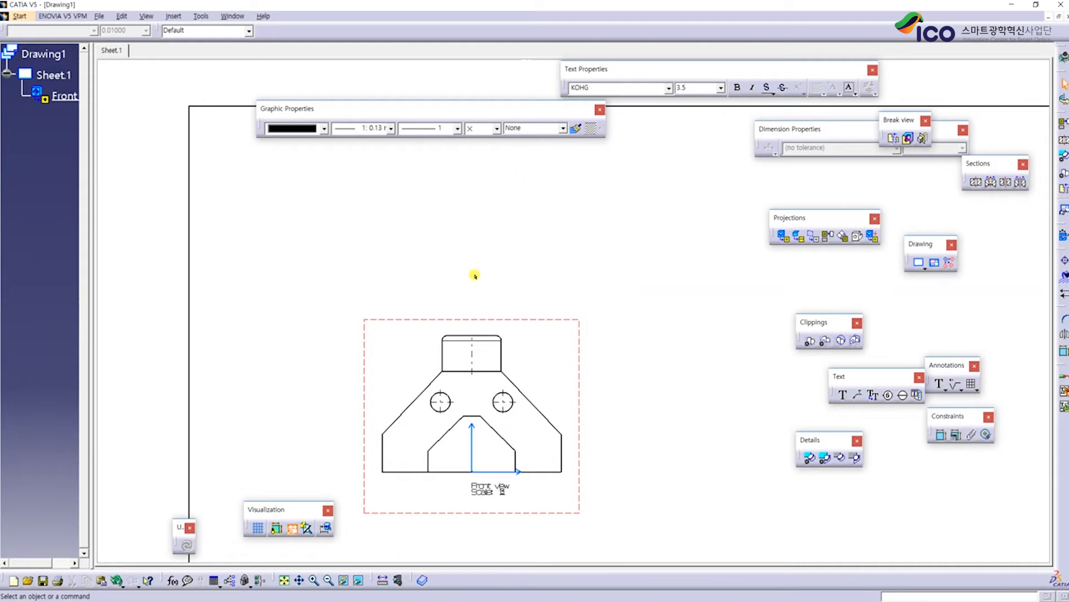
pyautogui.click(53, 75)
pyautogui.rightClick(53, 74)
pyautogui.click(90, 169)
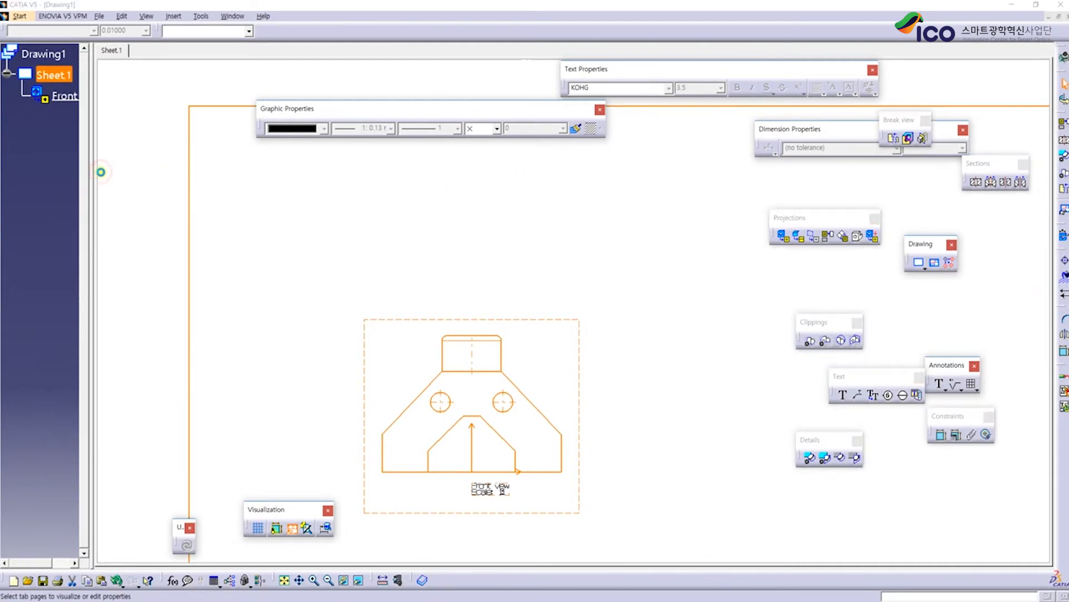
pyautogui.click(853, 238)
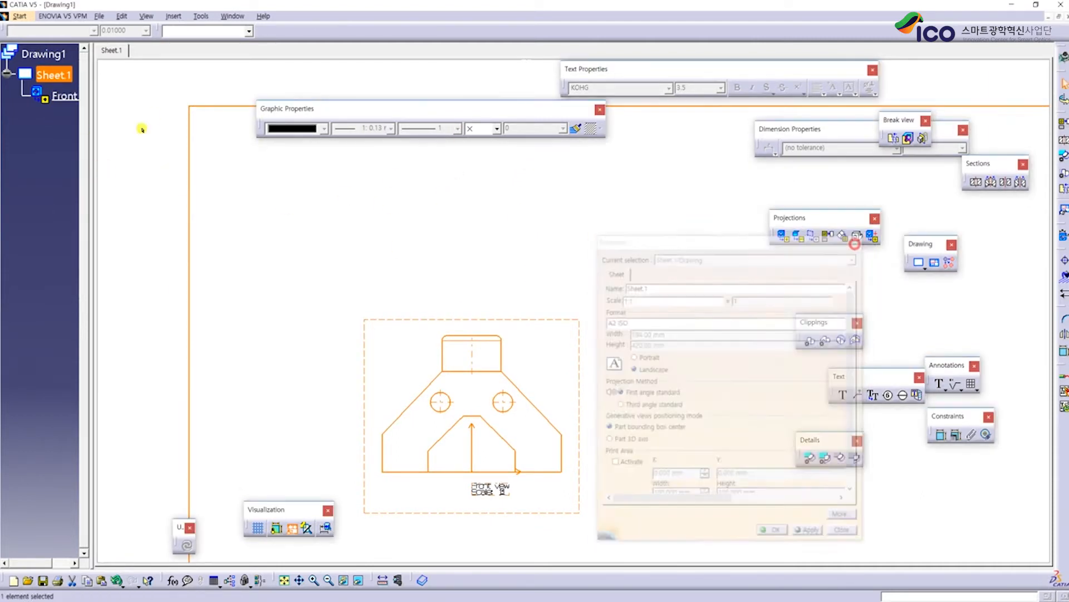
pyautogui.rightClick(52, 75)
pyautogui.click(106, 163)
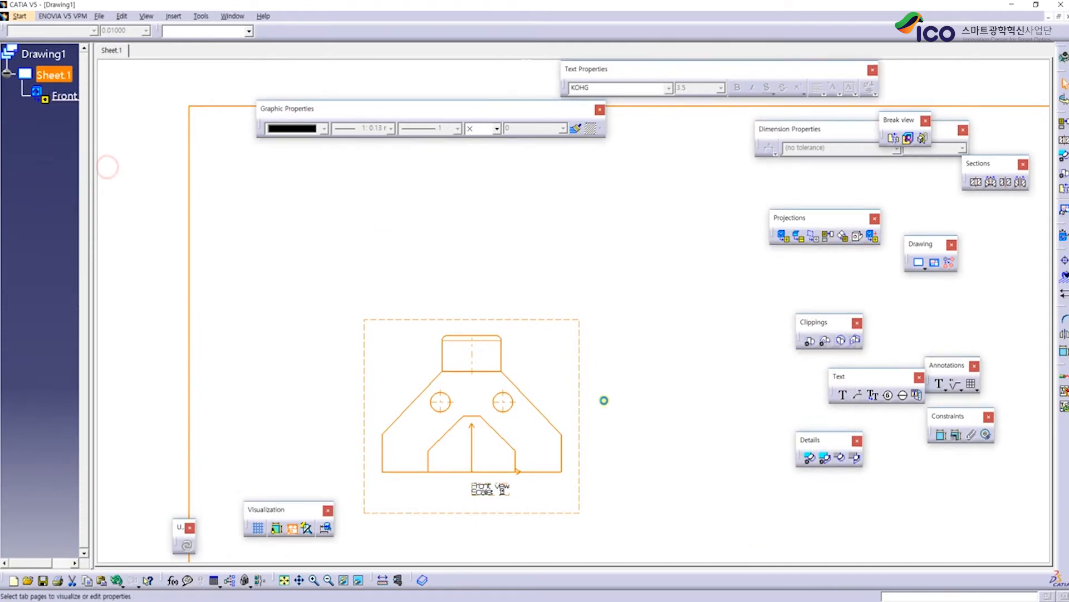
pyautogui.click(641, 405)
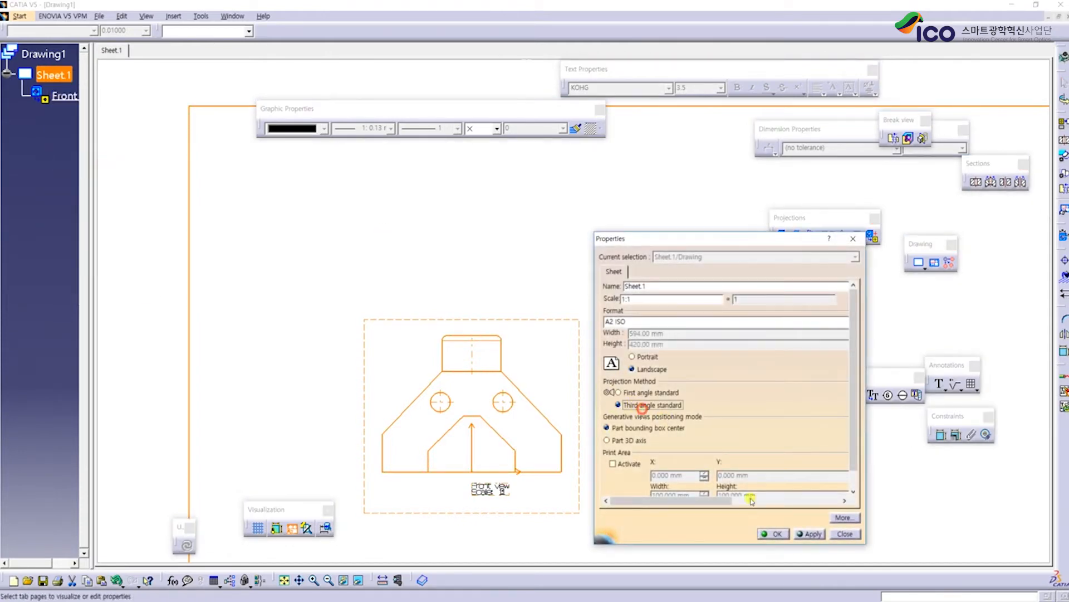
pyautogui.click(774, 534)
# Project a right view beside the front view of 1.Body and a top view above it
pyautogui.click(828, 236)
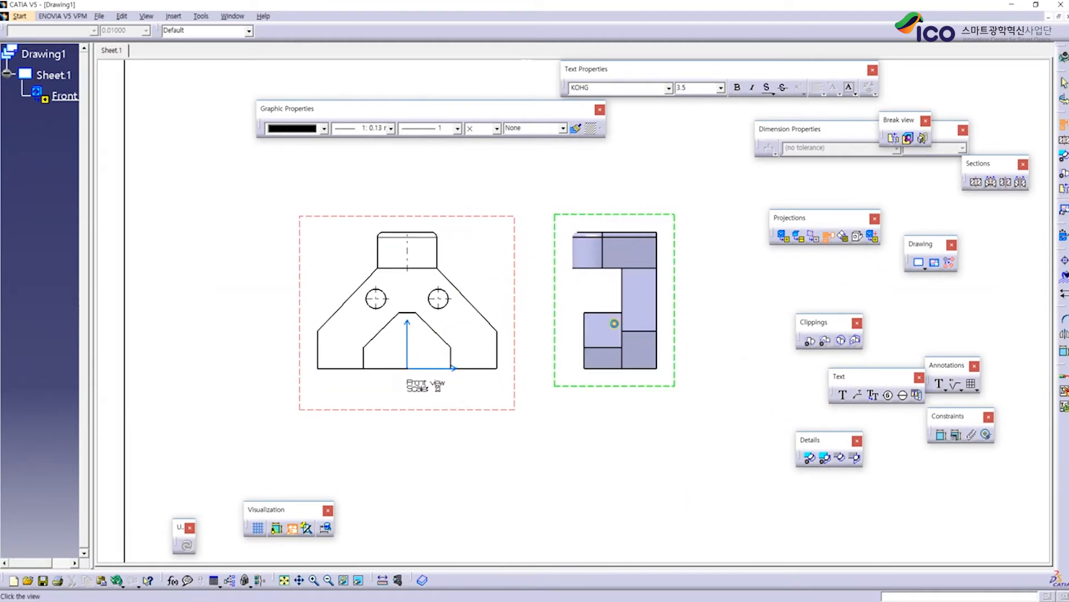
pyautogui.click(614, 322)
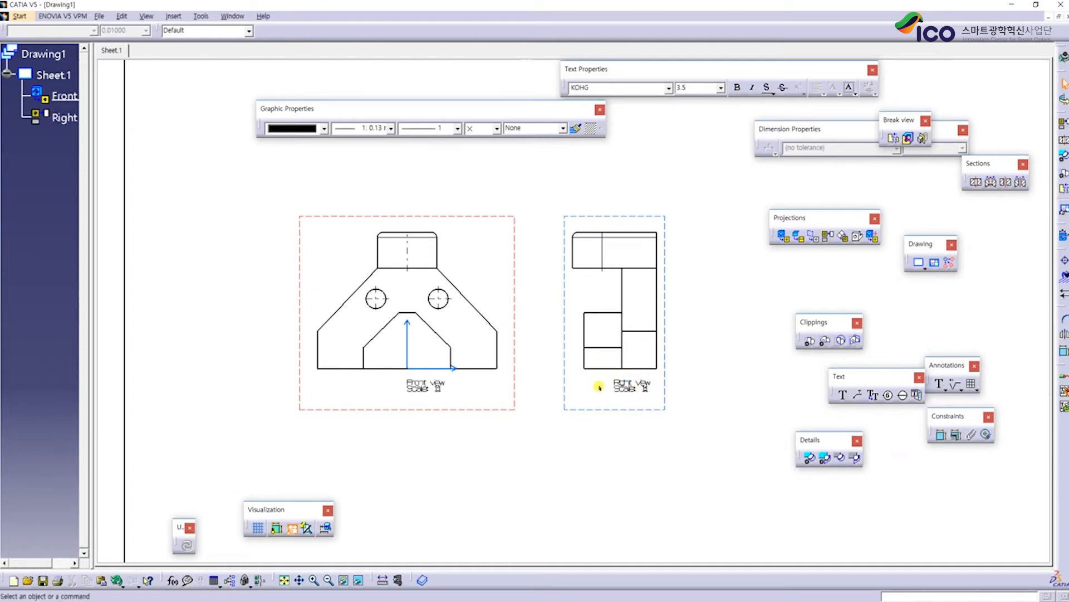
pyautogui.moveTo(543, 307); pyautogui.dragTo(555, 341, button='middle')
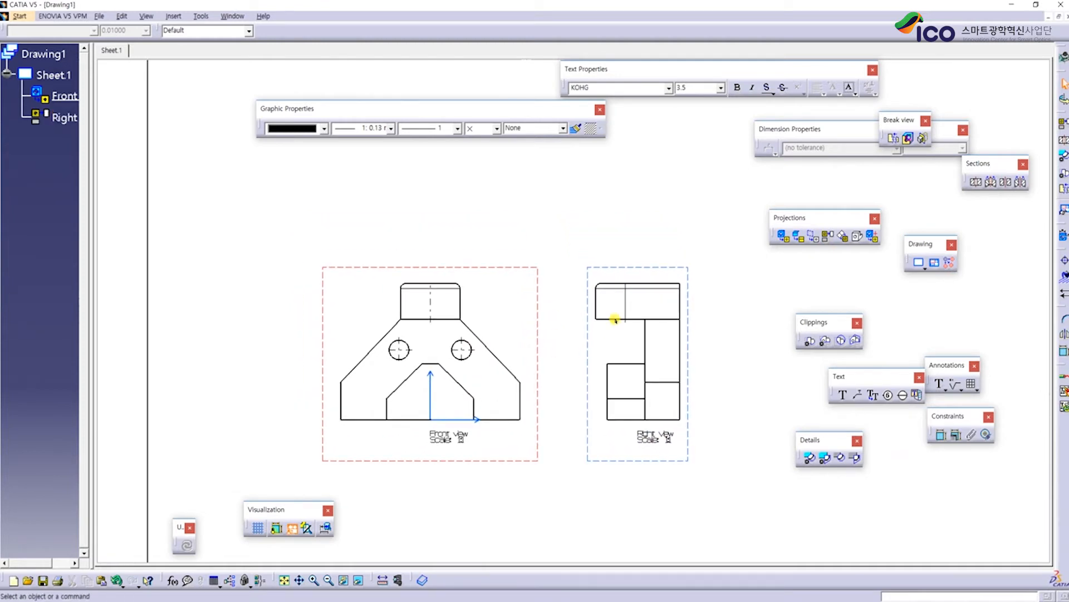
pyautogui.click(829, 239)
pyautogui.moveTo(504, 270); pyautogui.dragTo(480, 347, button='middle')
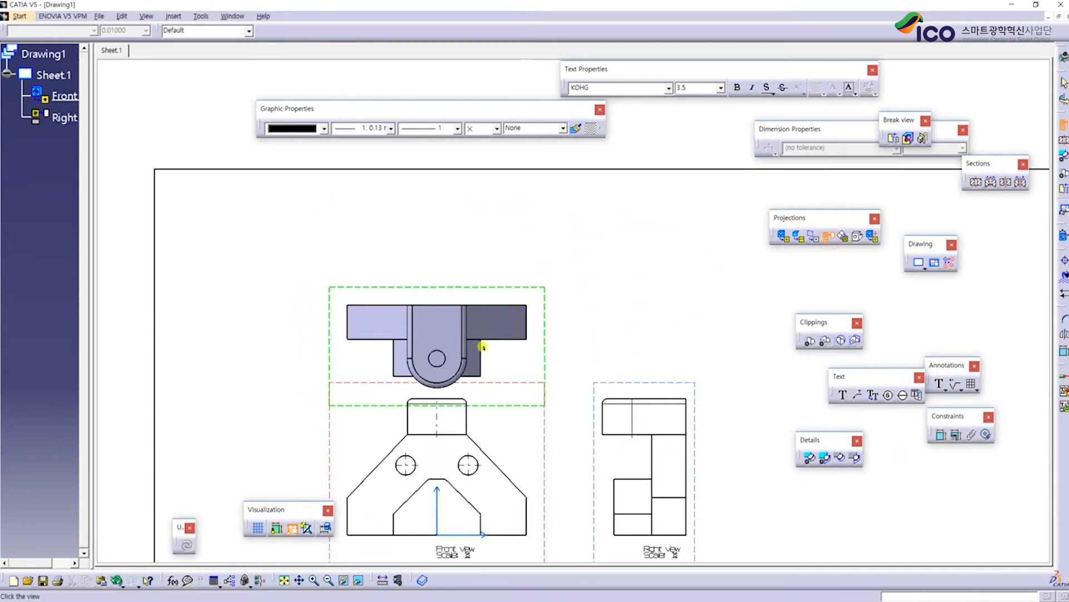
pyautogui.click(466, 283)
pyautogui.moveTo(542, 425); pyautogui.dragTo(574, 322, button='middle')
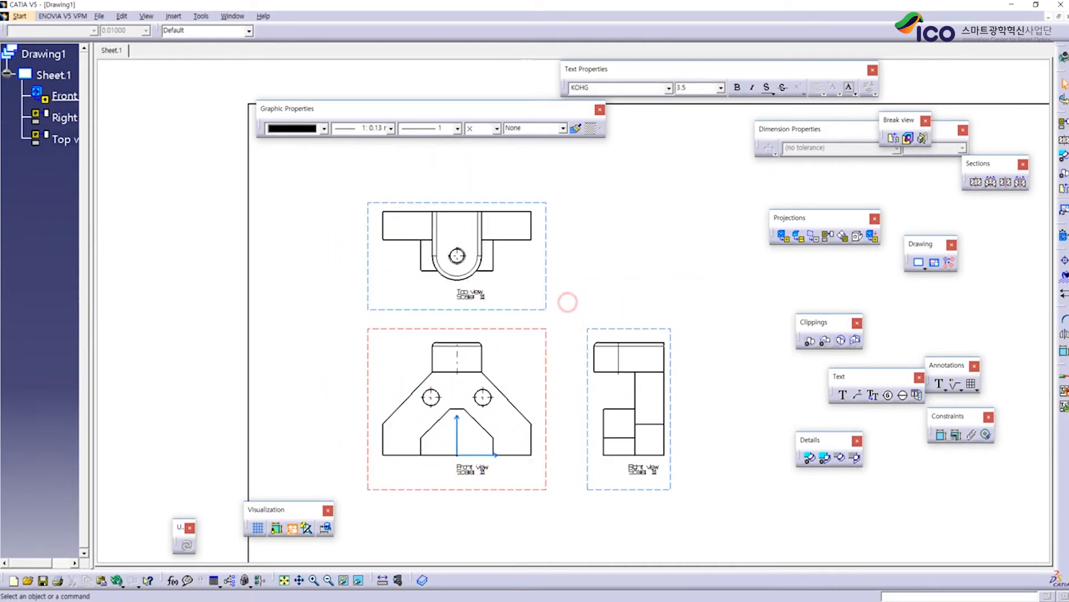
# Start a front view of the 2_Knob part with its yz plane as the reference plane
pyautogui.click(267, 590)
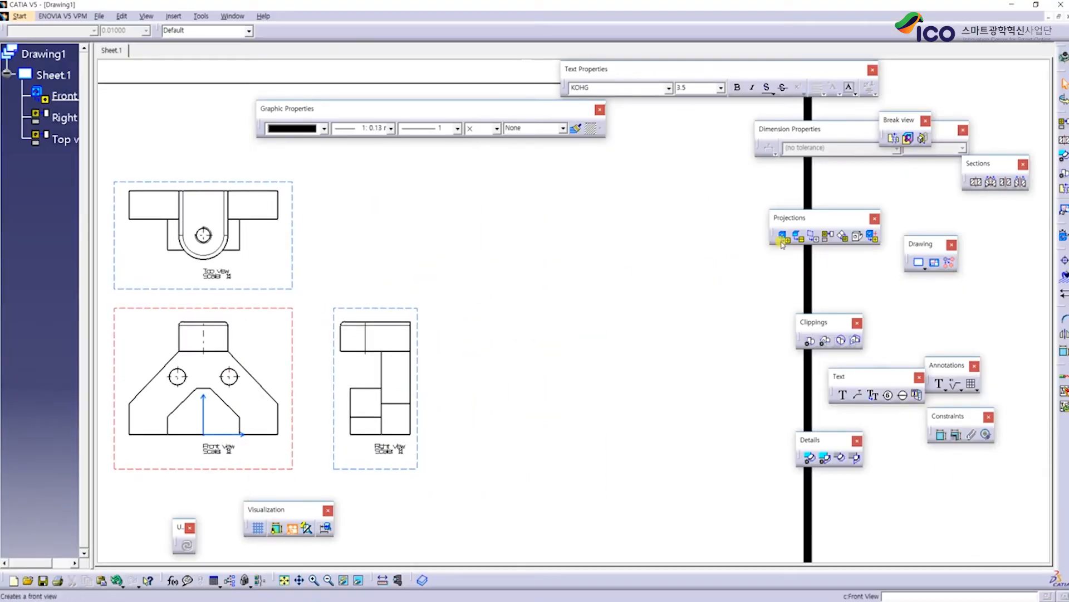
pyautogui.click(779, 244)
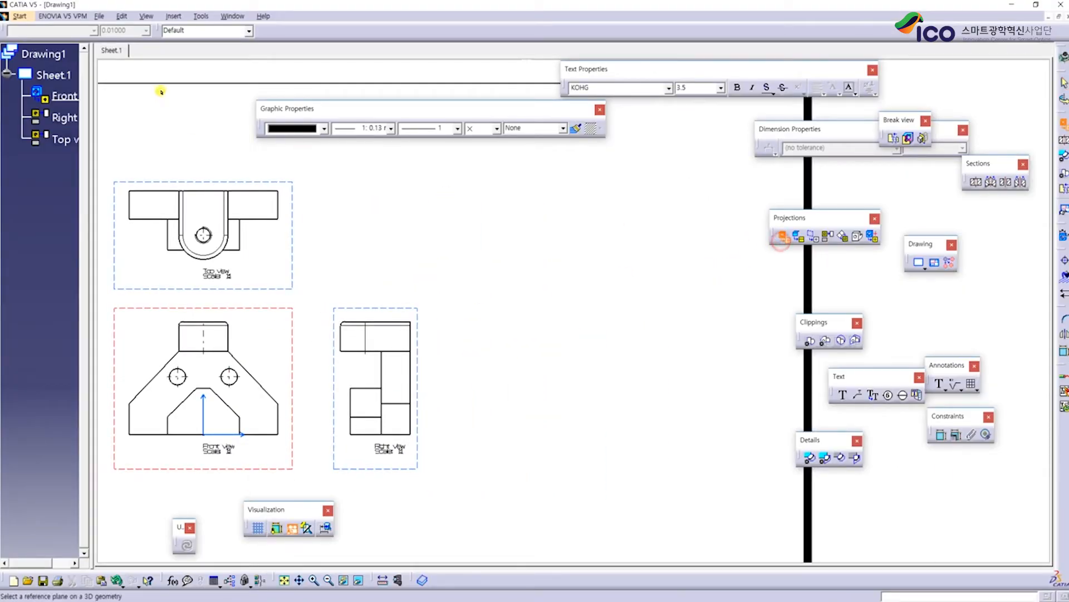
pyautogui.click(229, 17)
pyautogui.click(263, 113)
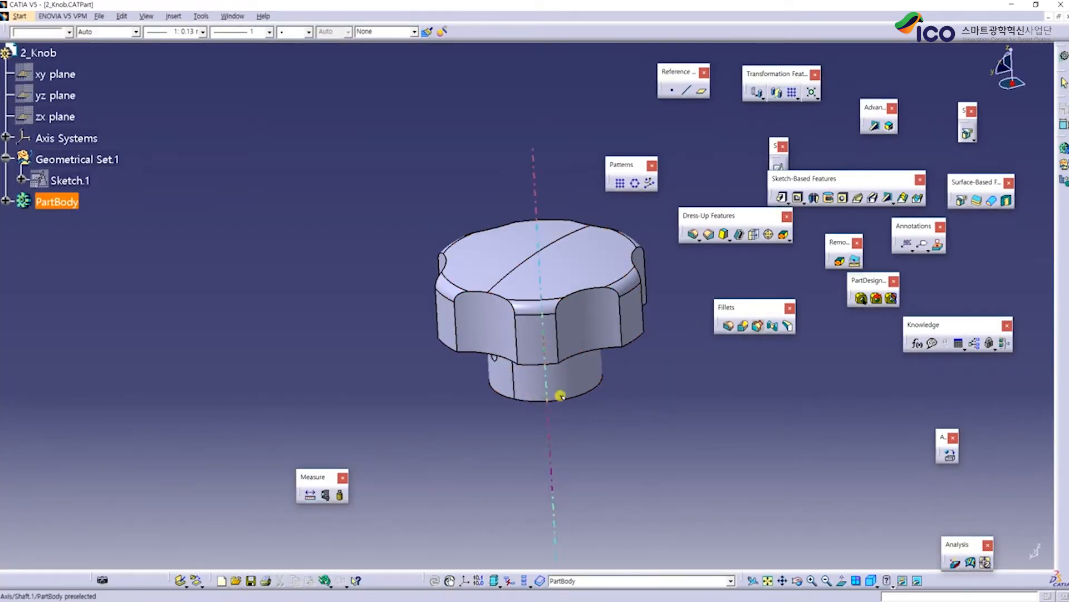
pyautogui.moveTo(597, 369); pyautogui.dragTo(553, 382, button='middle')
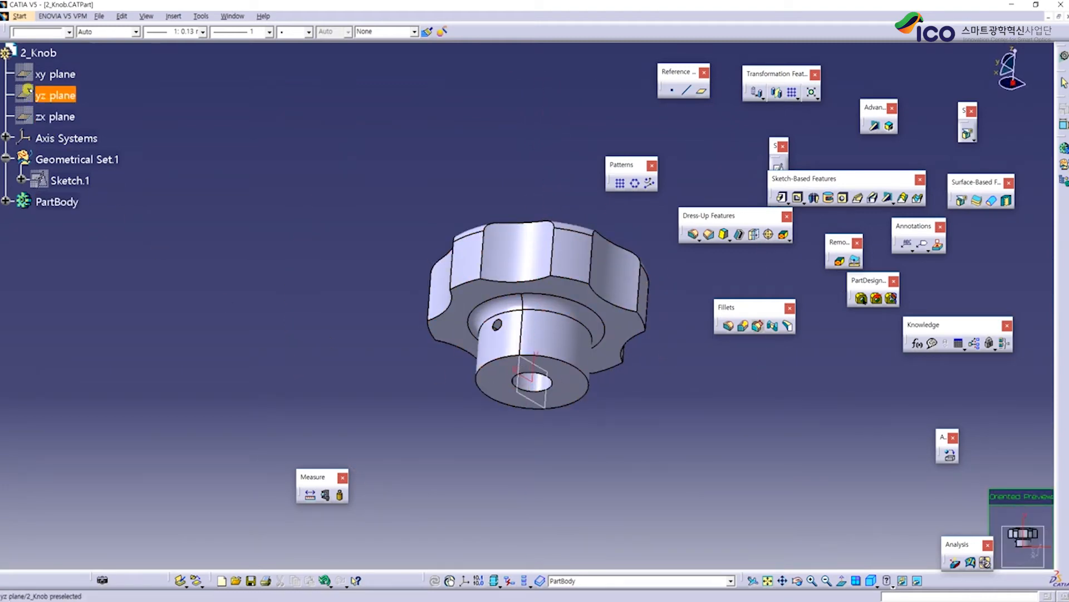
pyautogui.click(60, 93)
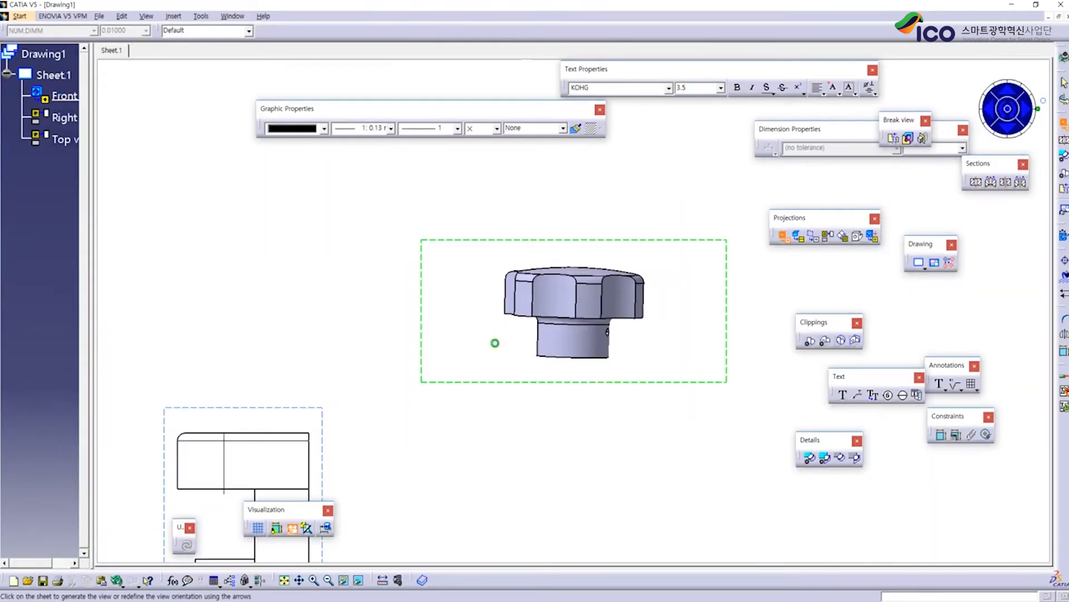
# Switch to the reference drawing Drawing_Exam.jpg and examine the orientation and cross hole of part 2
pyautogui.scroll(-3, 613, 334)
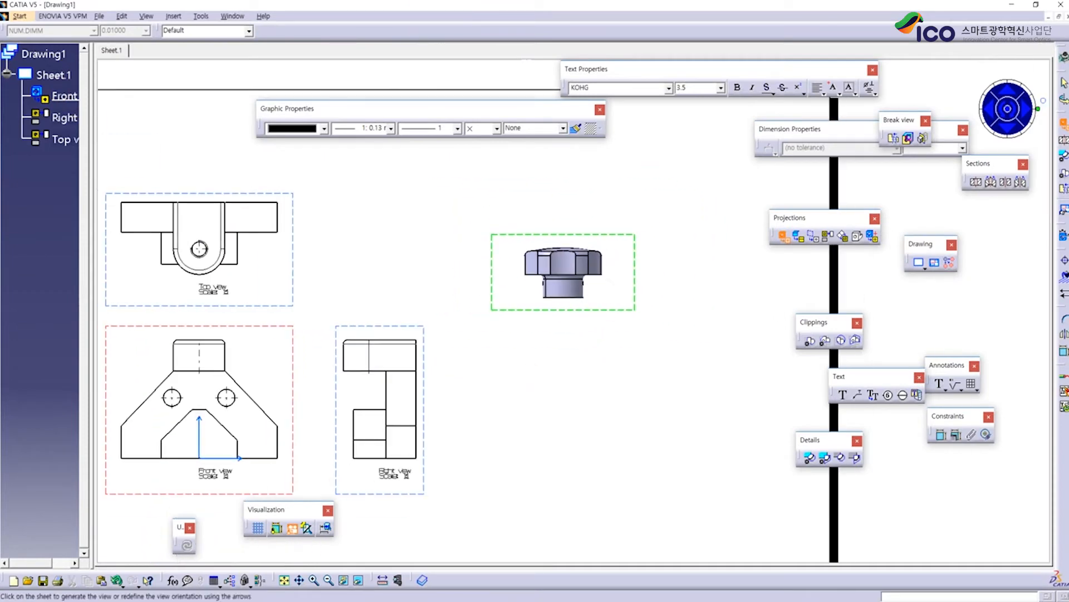
pyautogui.click(260, 582)
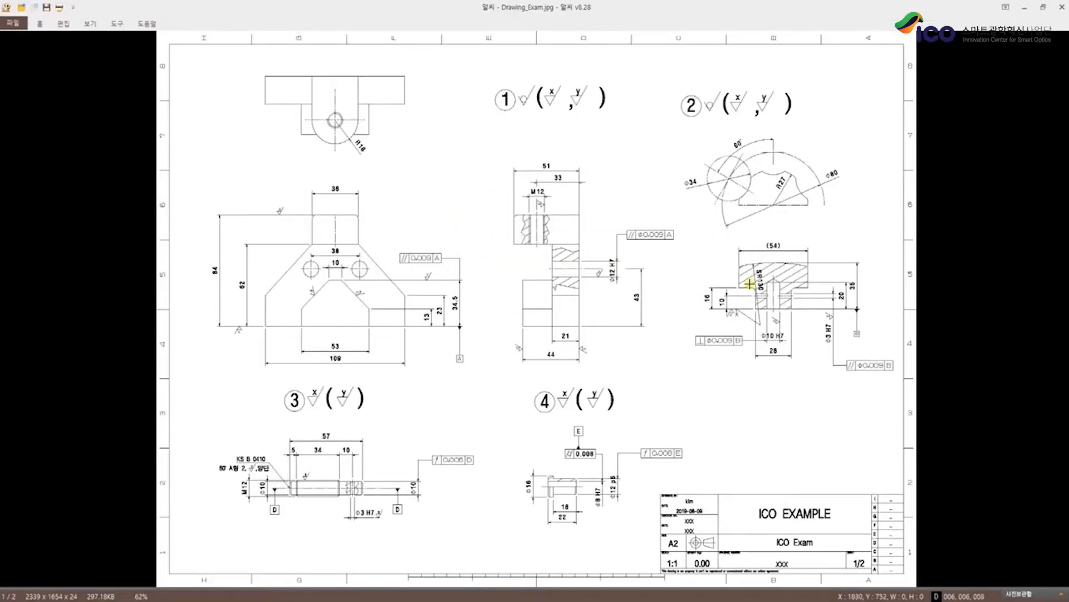
pyautogui.scroll(5, 852, 301)
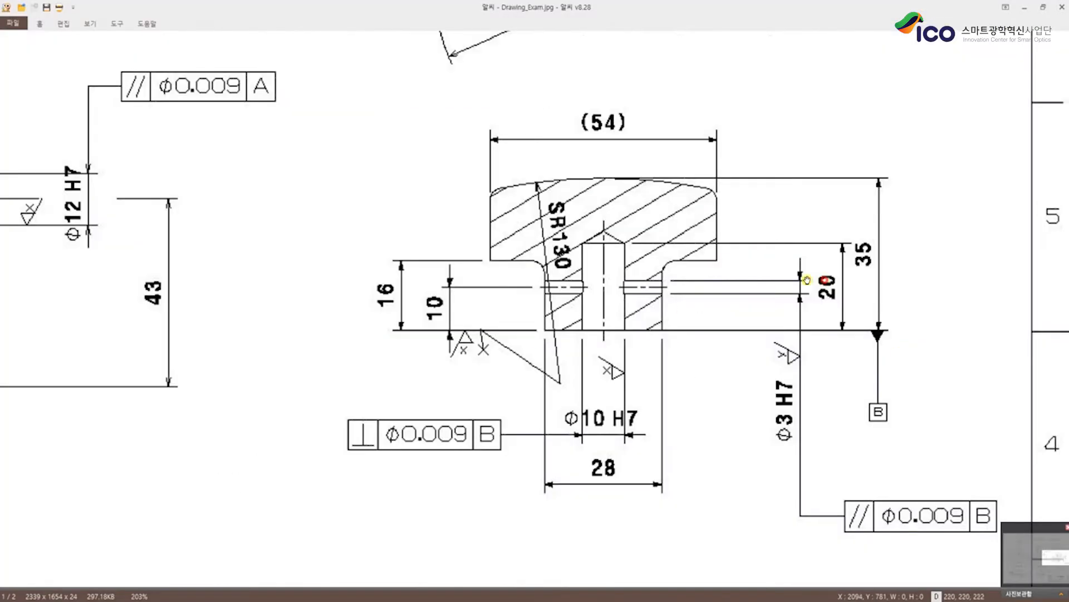
pyautogui.scroll(2, 555, 282)
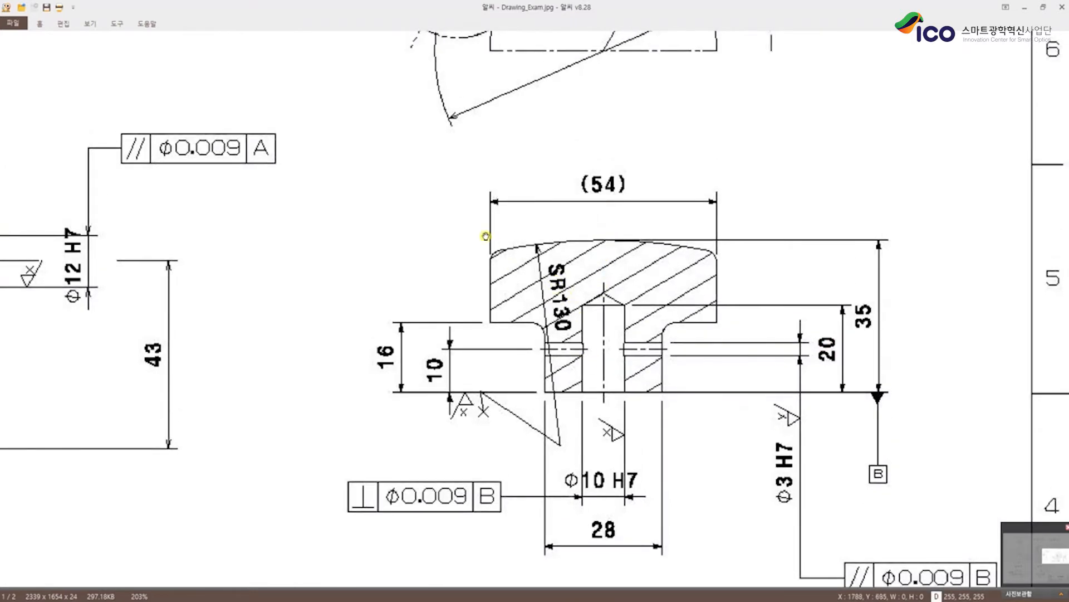
pyautogui.scroll(2, 680, 295)
pyautogui.scroll(-3, 652, 269)
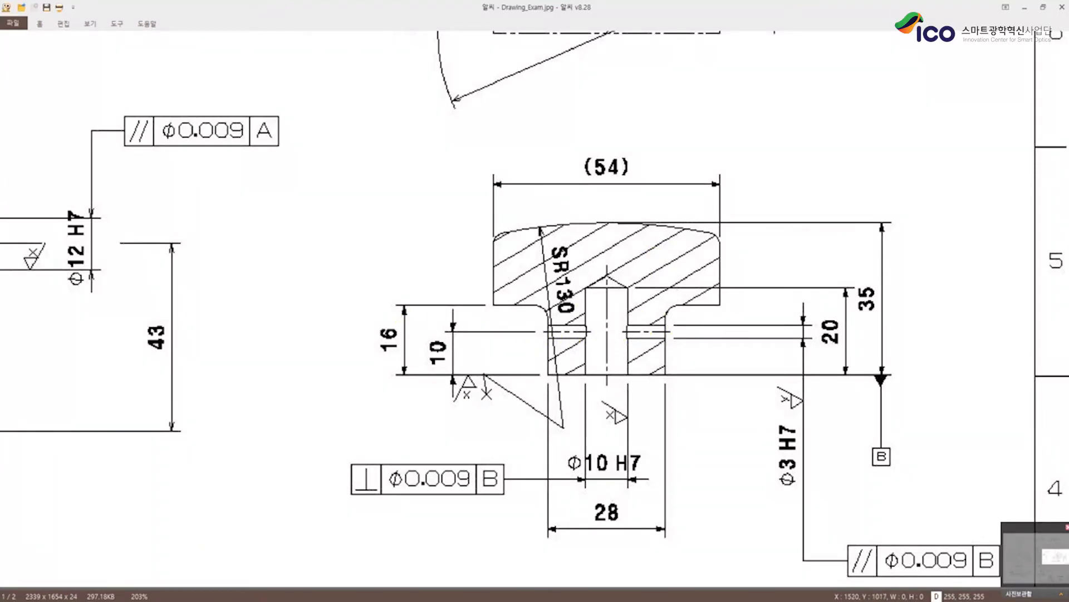
pyautogui.hotkey('alt', 'Tab')
# Turn the knob preview about its vertical axis until the cross holes lie at its sides, and move it beside the 1.Body views
pyautogui.scroll(3, 554, 334)
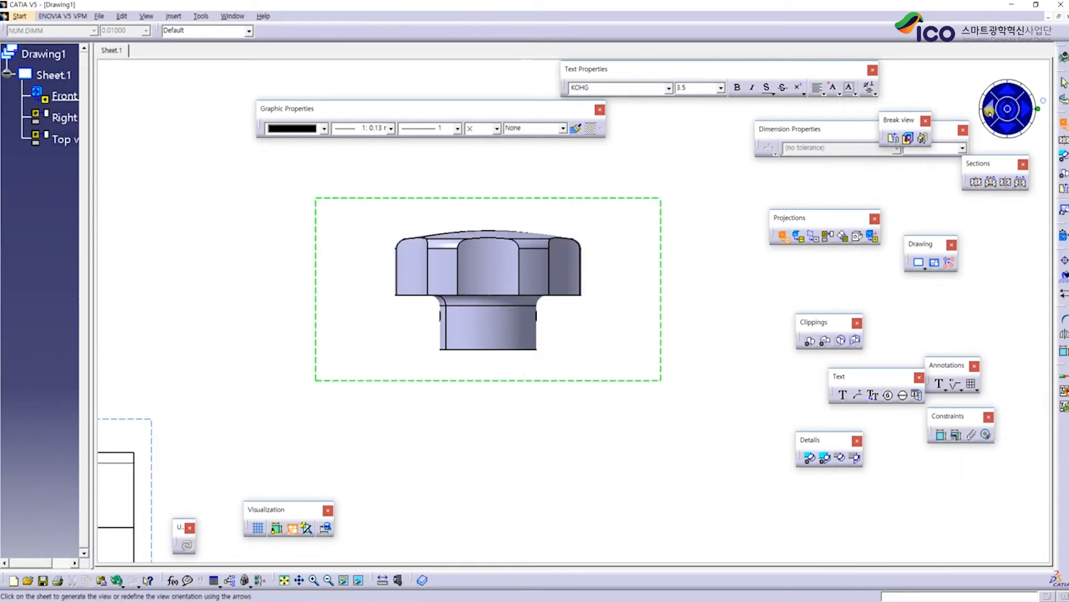
pyautogui.click(988, 110)
pyautogui.click(989, 110)
pyautogui.click(989, 110)
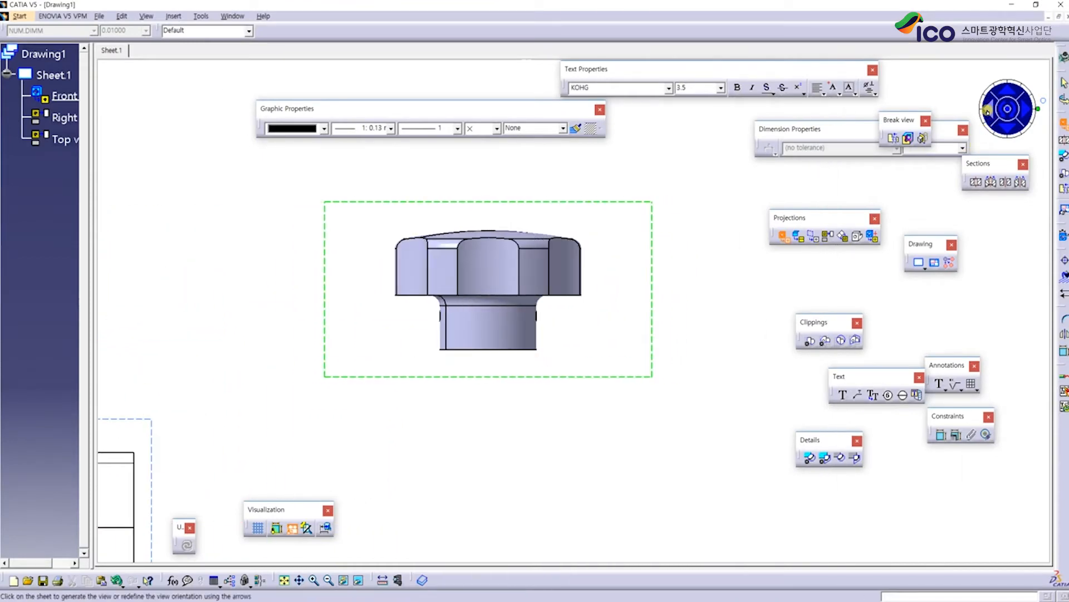
pyautogui.scroll(-5, 576, 308)
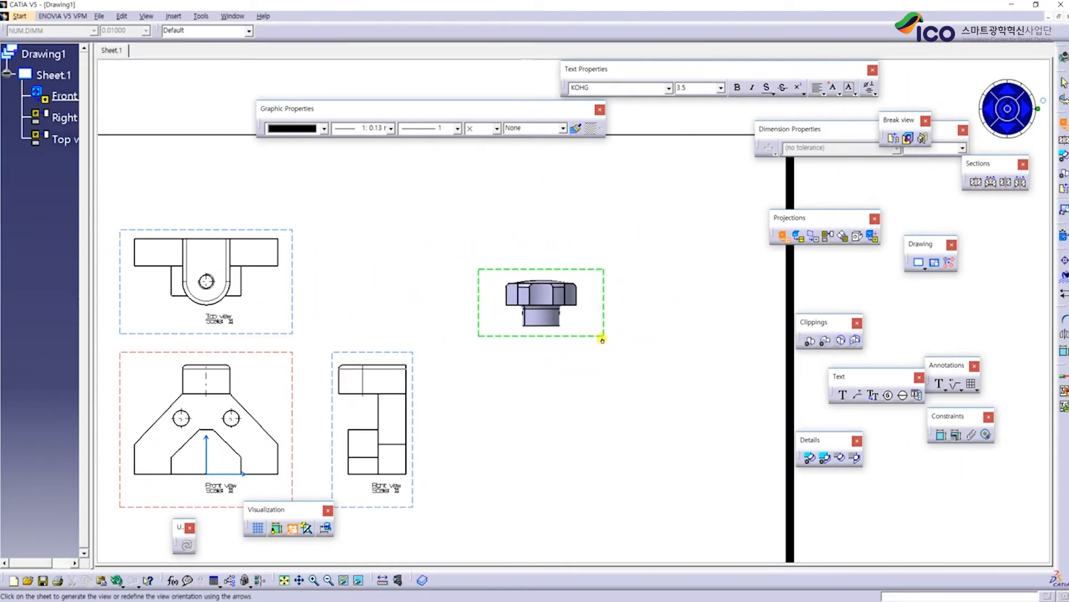
pyautogui.moveTo(601, 334); pyautogui.dragTo(668, 397)
pyautogui.click(989, 108)
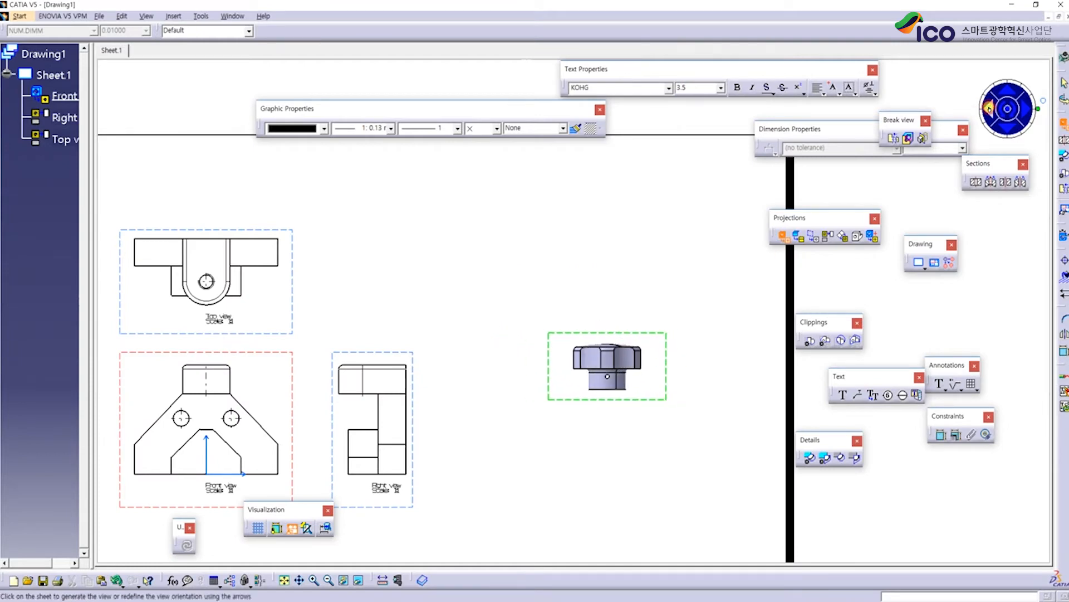
pyautogui.click(1024, 111)
# Check the cross hole edge on the neck of the knob preview closely and generate the front view of 2_Knob
pyautogui.keyDown('ctrl'); pyautogui.moveTo(666, 394); pyautogui.dragTo(726, 227, button='middle'); pyautogui.keyUp('ctrl')
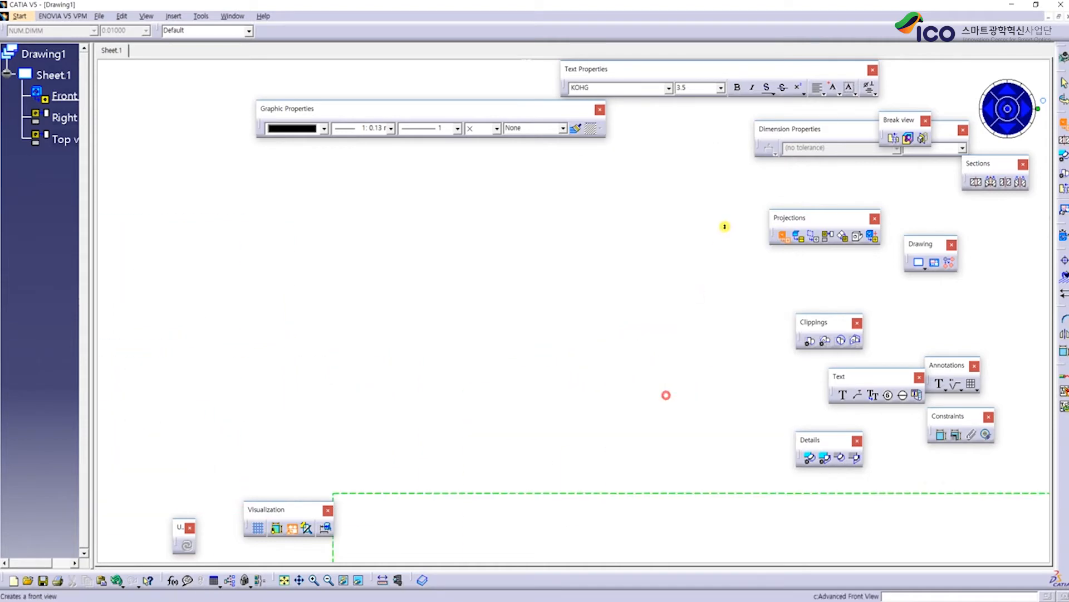
pyautogui.moveTo(699, 526); pyautogui.dragTo(546, 226, button='middle')
pyautogui.moveTo(561, 463); pyautogui.dragTo(524, 235, button='middle')
pyautogui.moveTo(556, 340); pyautogui.dragTo(392, 339, button='middle')
pyautogui.keyDown('ctrl'); pyautogui.moveTo(674, 333); pyautogui.dragTo(595, 279, button='middle'); pyautogui.keyUp('ctrl')
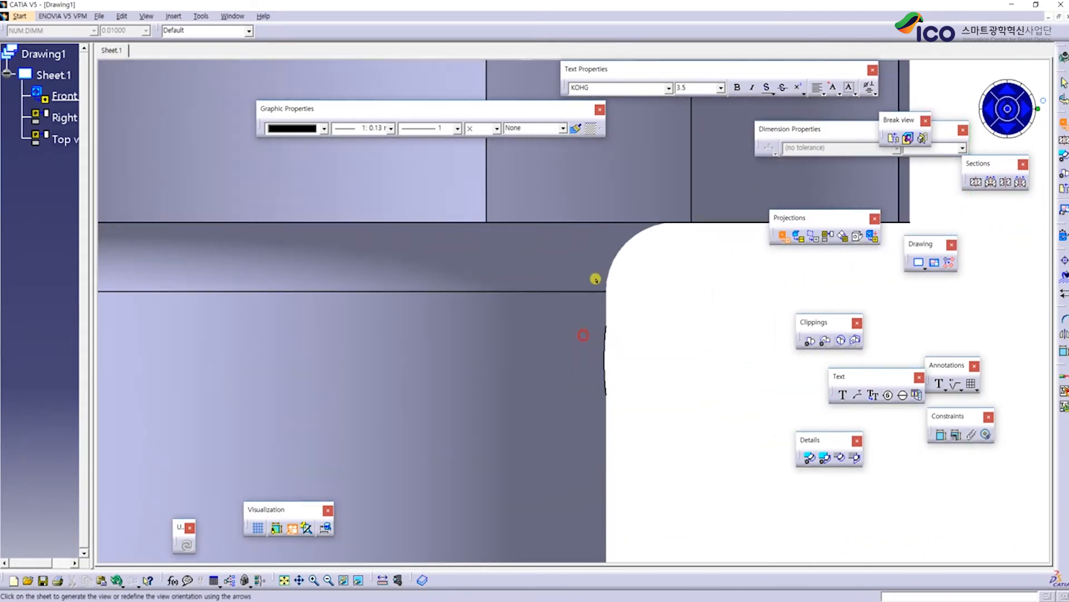
pyautogui.keyDown('ctrl'); pyautogui.moveTo(635, 362); pyautogui.dragTo(606, 408, button='middle'); pyautogui.keyUp('ctrl')
pyautogui.click(613, 449)
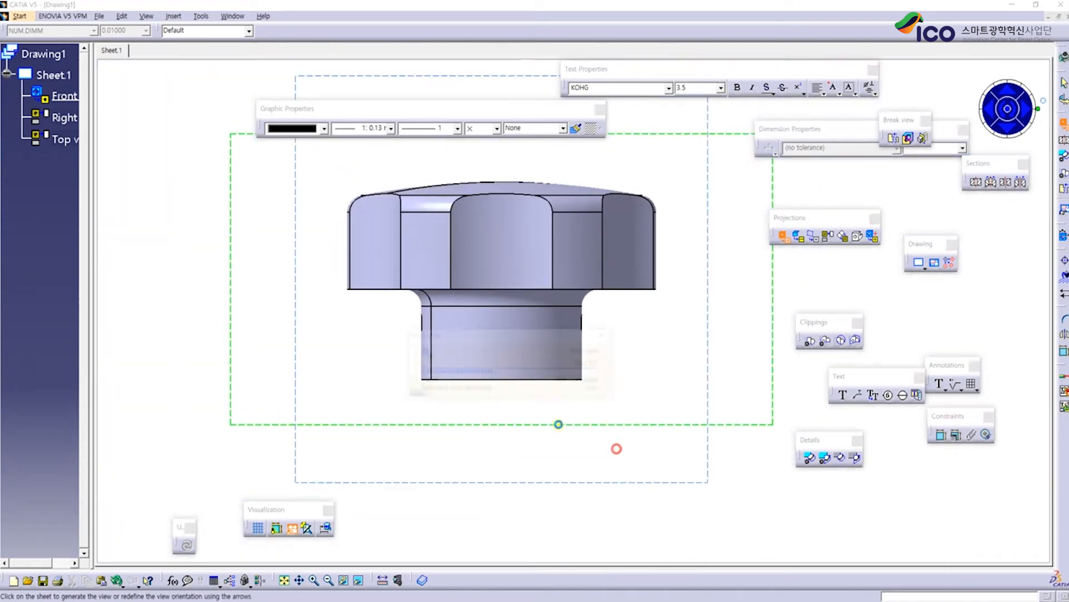
# Project a top view of the knob above its front view
pyautogui.keyDown('ctrl'); pyautogui.moveTo(582, 318); pyautogui.dragTo(610, 451, button='middle'); pyautogui.keyUp('ctrl')
pyautogui.moveTo(610, 451); pyautogui.dragTo(613, 497, button='middle')
pyautogui.click(823, 236)
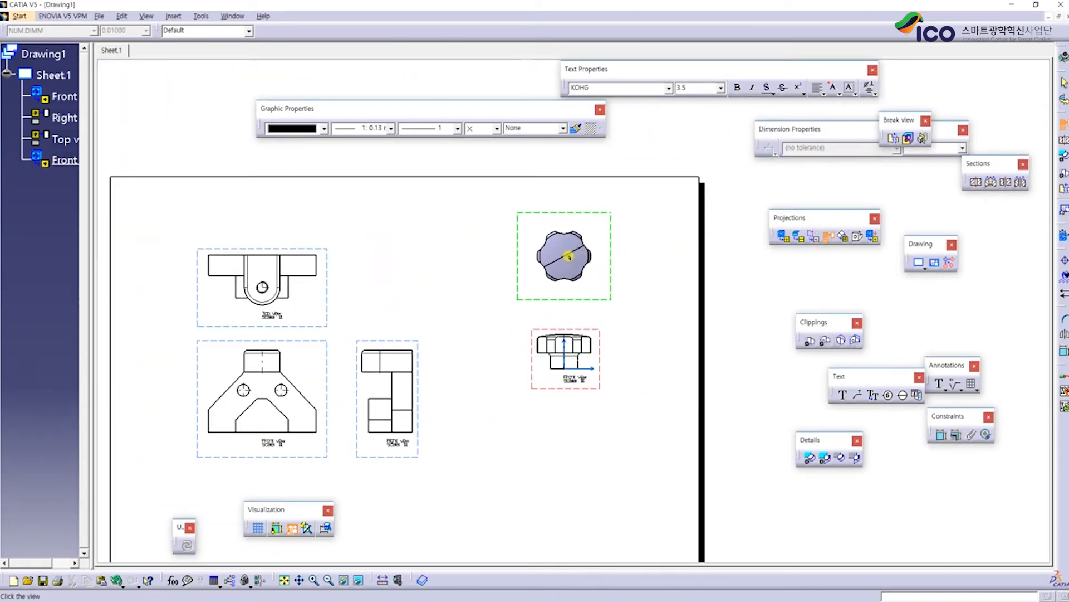
pyautogui.click(568, 256)
# Move the knob's front view and its aligned top view down and slightly closer to the 1.Body views
pyautogui.moveTo(597, 453)
pyautogui.keyDown('ctrl'); pyautogui.mouseDown(button='middle')
pyautogui.moveTo(611, 423)
pyautogui.moveTo(599, 333)
pyautogui.moveTo(596, 350)
pyautogui.mouseUp(button='middle'); pyautogui.keyUp('ctrl')
pyautogui.moveTo(578, 344); pyautogui.dragTo(538, 414)
pyautogui.click(658, 429)
pyautogui.moveTo(507, 478); pyautogui.dragTo(610, 409, button='middle')
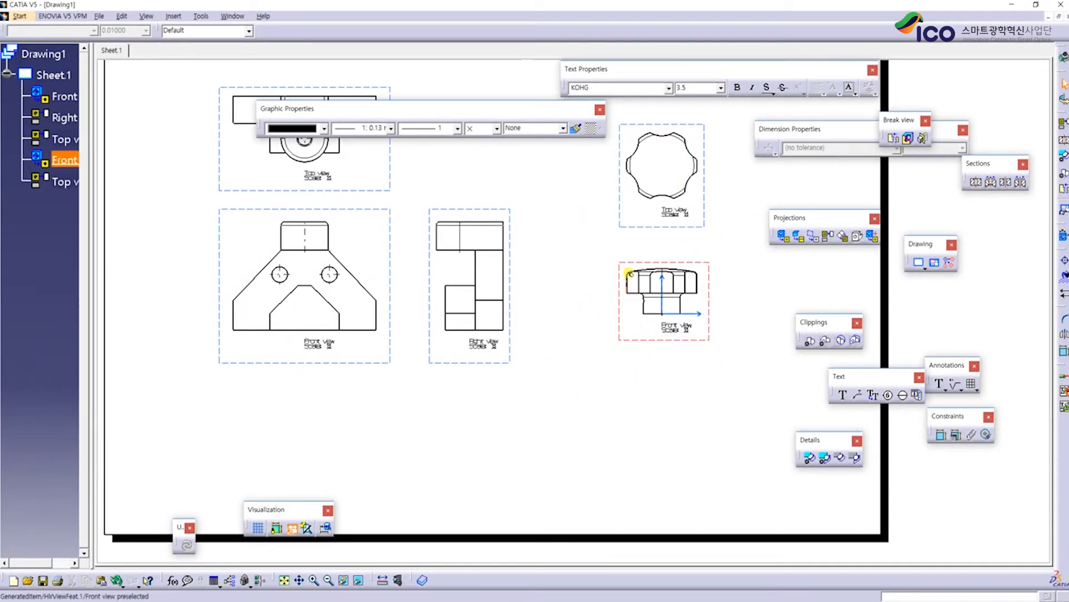
pyautogui.moveTo(515, 424); pyautogui.dragTo(566, 383, button='middle')
# Switch to the reference drawing Drawing_Exam.jpg and examine the views of the knob and of shaft part 3
pyautogui.click(245, 600)
pyautogui.click(301, 595)
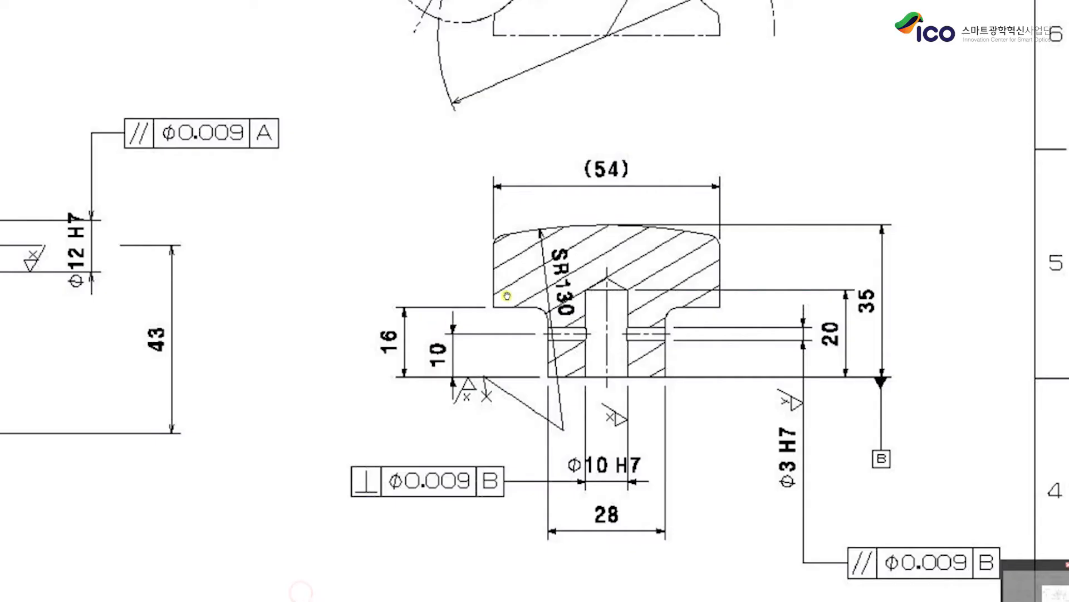
pyautogui.moveTo(511, 306); pyautogui.dragTo(712, 121)
pyautogui.moveTo(492, 353); pyautogui.dragTo(707, 236)
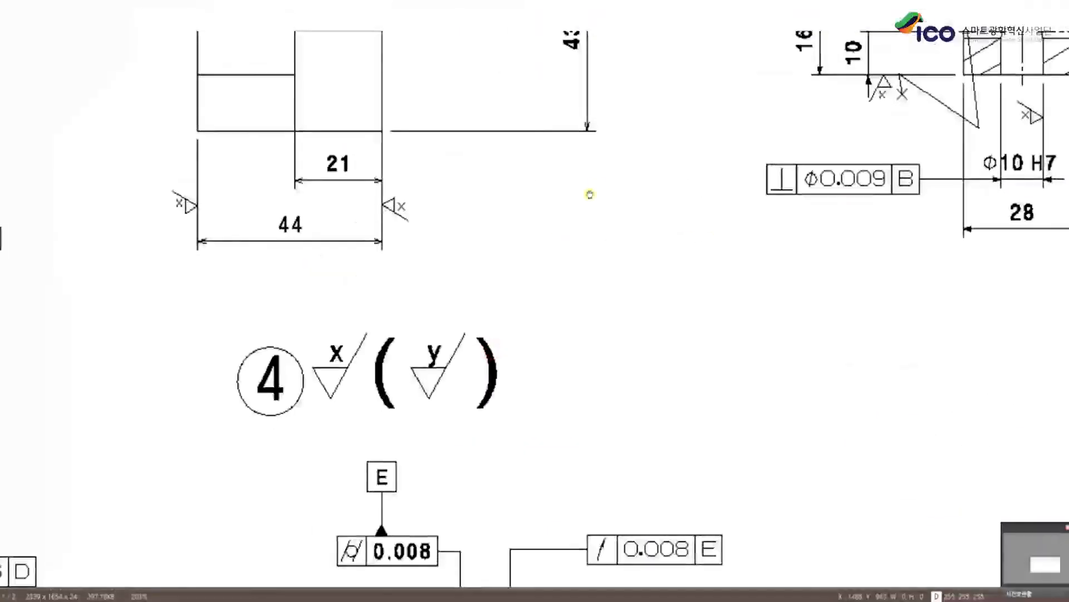
pyautogui.moveTo(515, 349)
pyautogui.mouseDown()
pyautogui.moveTo(603, 200)
pyautogui.moveTo(606, 215)
pyautogui.mouseUp()
pyautogui.moveTo(461, 320); pyautogui.dragTo(590, 343)
pyautogui.moveTo(401, 355); pyautogui.dragTo(701, 300)
pyautogui.moveTo(505, 328); pyautogui.dragTo(701, 299)
pyautogui.moveTo(344, 280); pyautogui.dragTo(466, 372)
pyautogui.moveTo(472, 444); pyautogui.dragTo(477, 365)
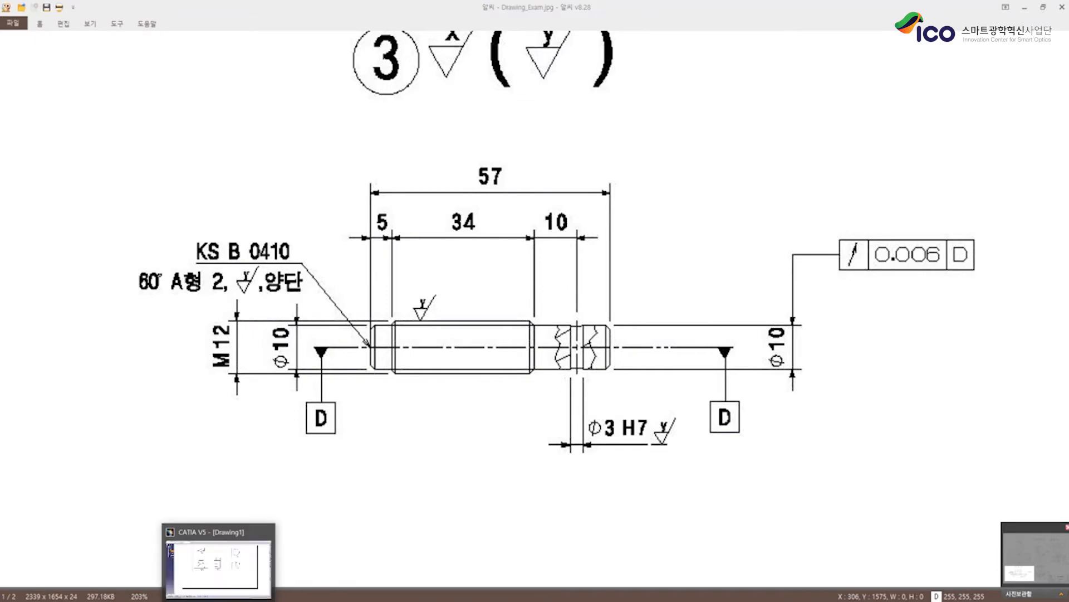
# Switch back to CATIA and start a front view of the 3_Shaft part with its yz plane as the reference plane
pyautogui.click(220, 599)
pyautogui.click(230, 15)
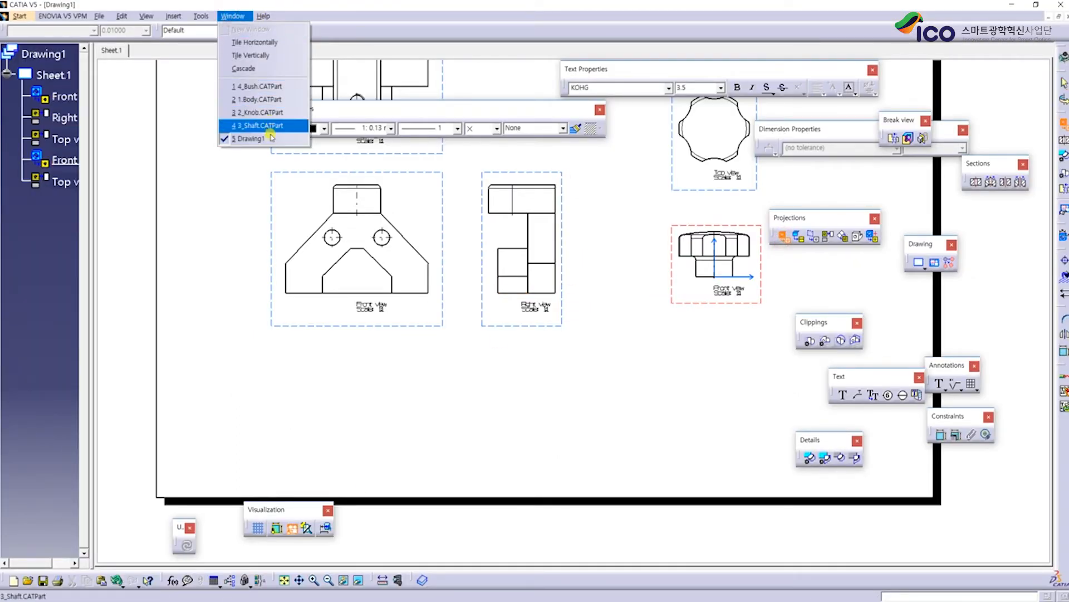
pyautogui.click(270, 127)
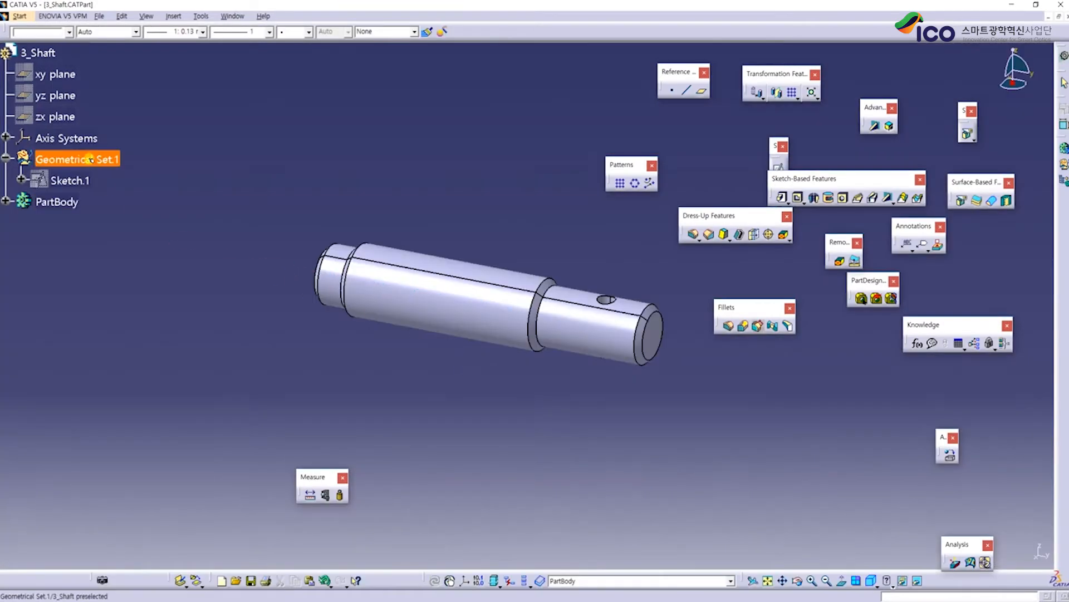
pyautogui.click(40, 96)
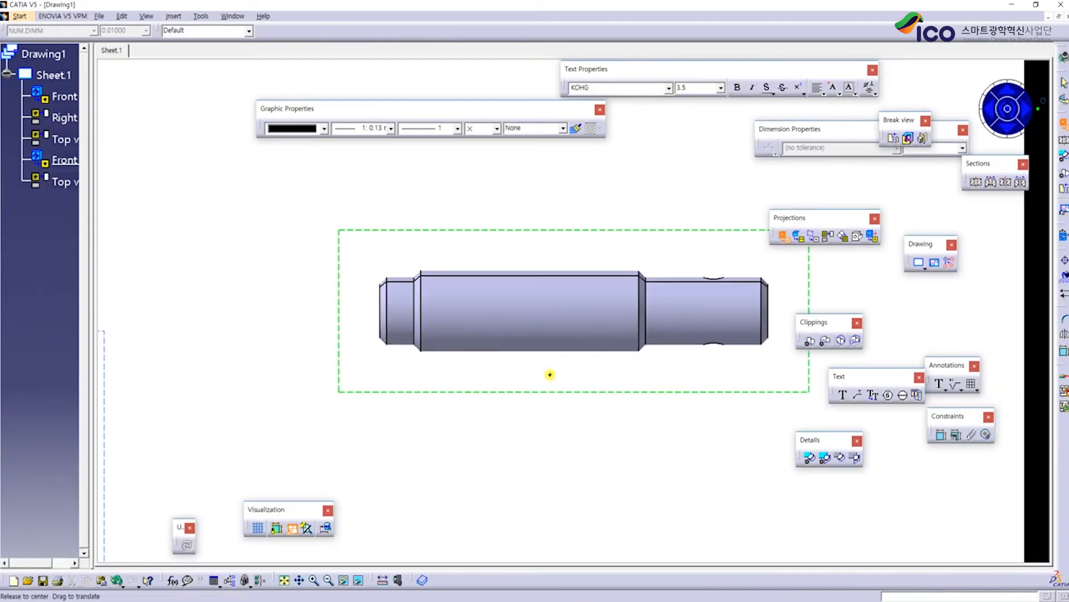
# Place the shaft's front view on the sheet below the 1.Body front view
pyautogui.moveTo(550, 375)
pyautogui.mouseDown(button='middle')
pyautogui.moveTo(463, 425)
pyautogui.moveTo(604, 372)
pyautogui.mouseUp(button='middle')
pyautogui.moveTo(604, 373); pyautogui.dragTo(662, 483, button='middle')
pyautogui.moveTo(571, 356); pyautogui.dragTo(655, 236, button='middle')
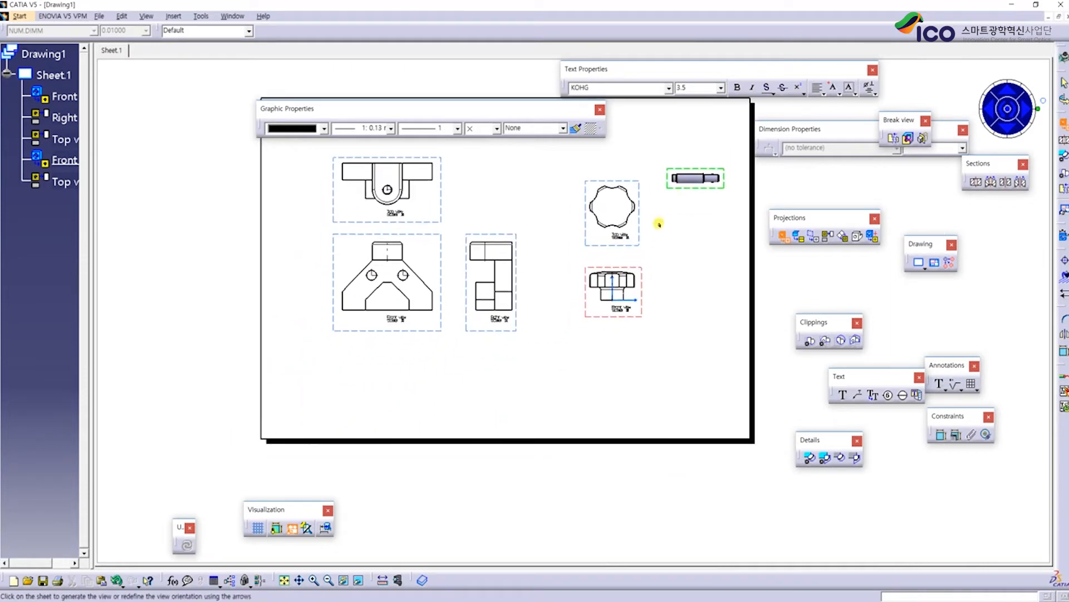
pyautogui.click(362, 390)
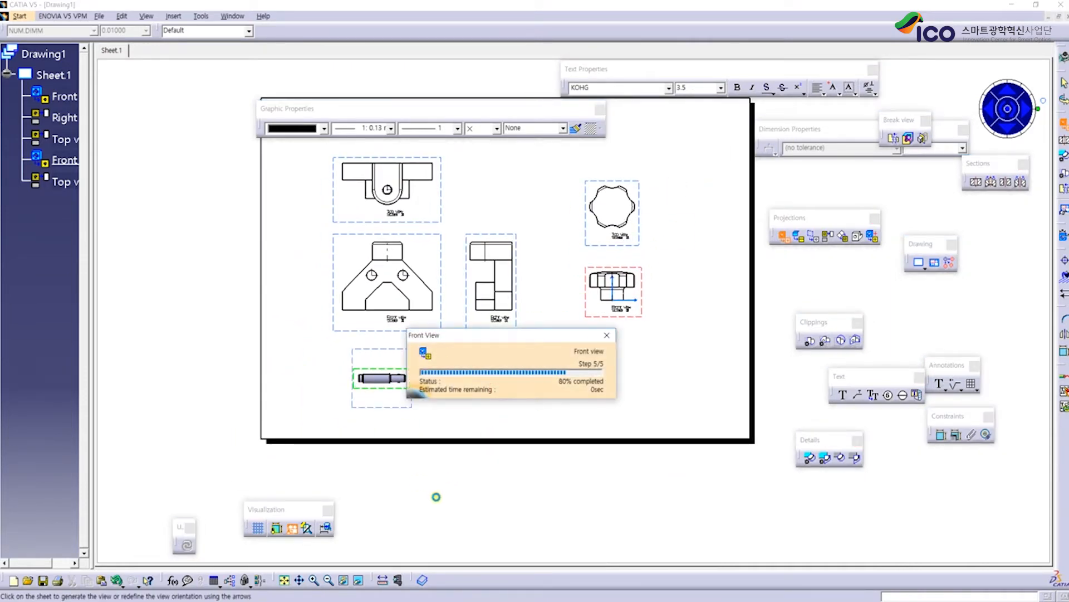
# Create a front view of the 4_Bush part from its yz plane and place it beside the shaft view, below the body's side view
pyautogui.moveTo(437, 496); pyautogui.dragTo(557, 391, button='middle')
pyautogui.click(783, 236)
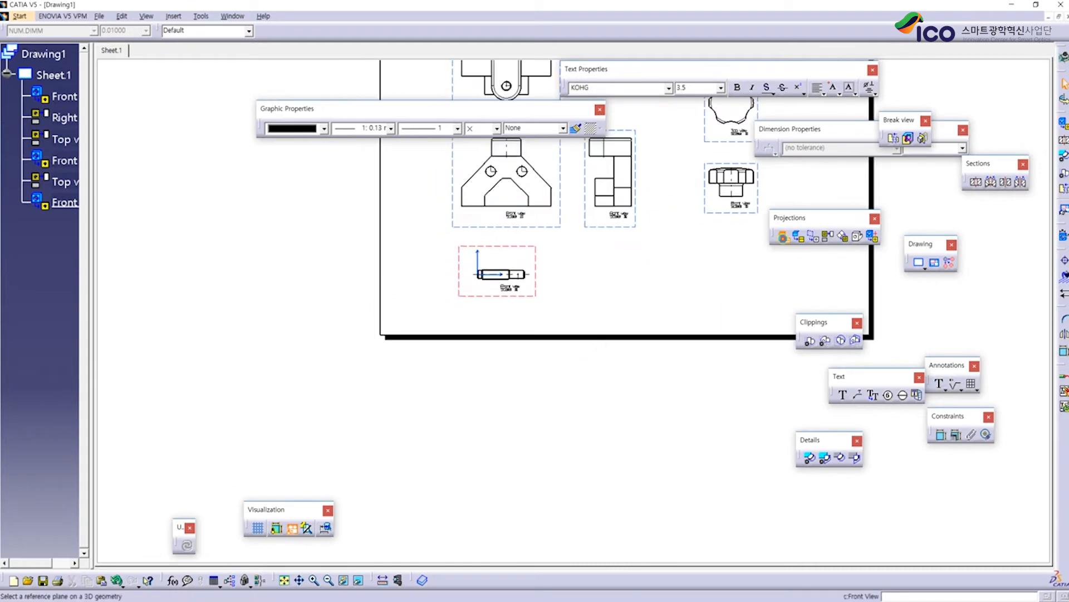
pyautogui.click(230, 16)
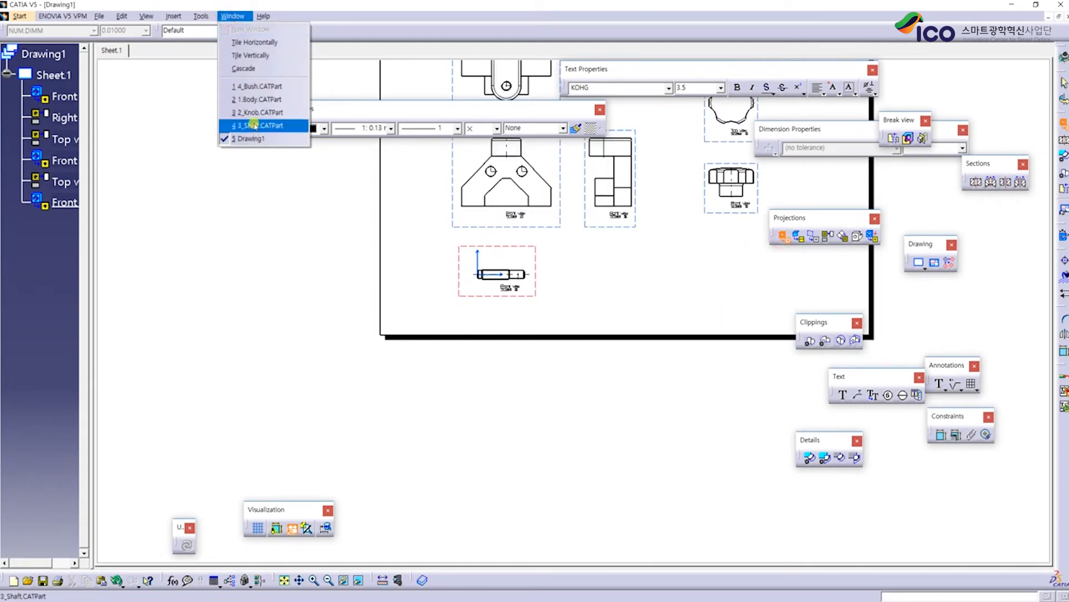
pyautogui.click(261, 86)
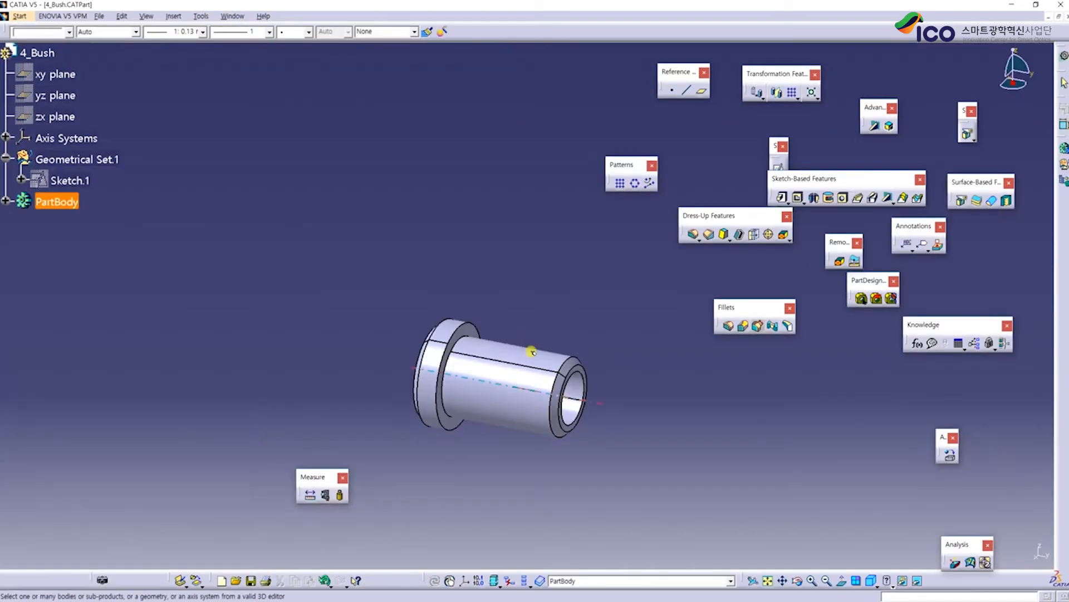
pyautogui.click(52, 89)
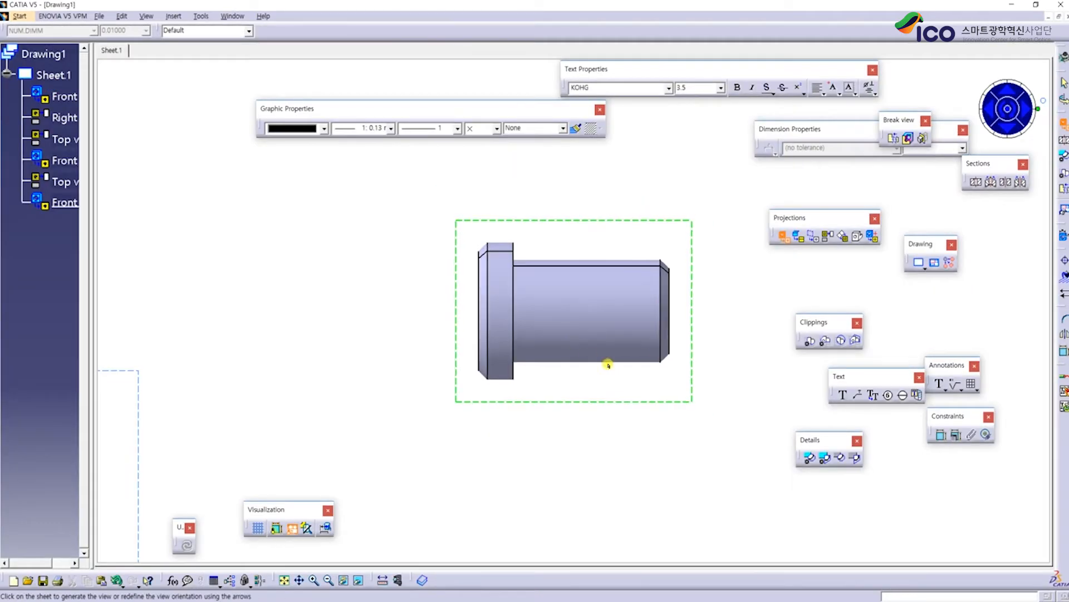
pyautogui.click(608, 365)
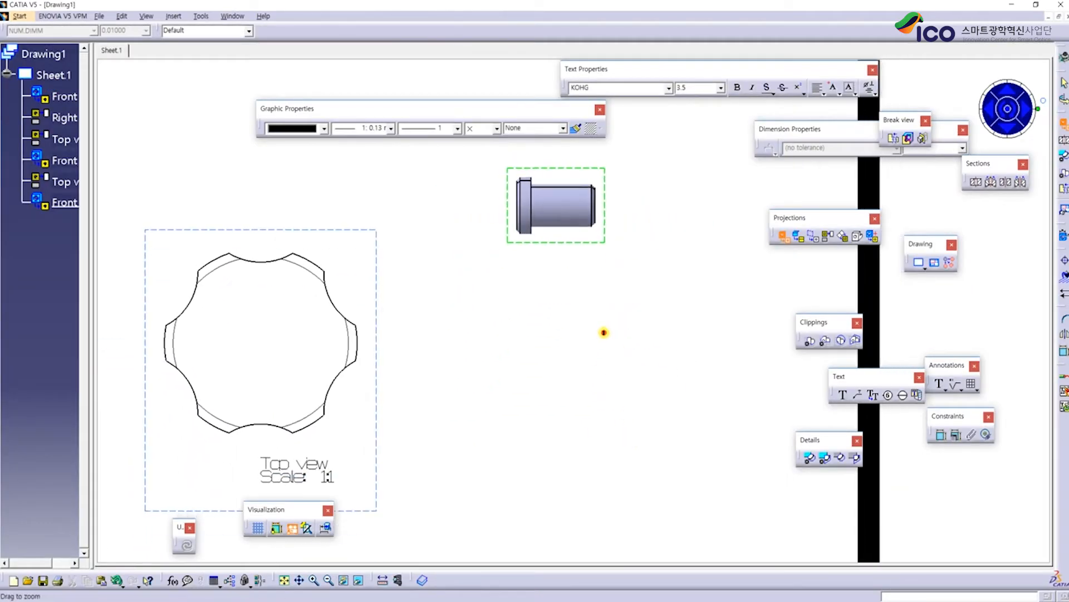
pyautogui.click(419, 480)
# Move the 1.Body views up the sheet and widen the gaps from its front view to its top and right views
pyautogui.moveTo(373, 457); pyautogui.dragTo(358, 368, button='middle')
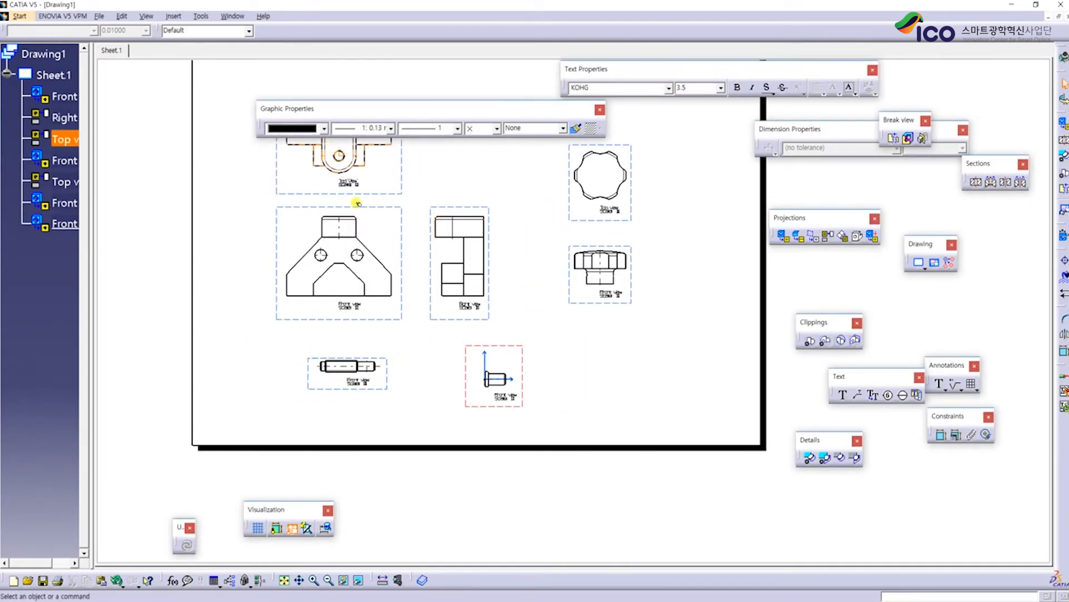
pyautogui.moveTo(400, 182); pyautogui.dragTo(400, 241, button='middle')
pyautogui.moveTo(404, 218); pyautogui.dragTo(403, 239)
pyautogui.moveTo(401, 287); pyautogui.dragTo(401, 262)
pyautogui.moveTo(487, 322); pyautogui.dragTo(505, 320)
pyautogui.moveTo(401, 215); pyautogui.dragTo(401, 209)
pyautogui.click(438, 215)
pyautogui.moveTo(443, 218); pyautogui.dragTo(446, 262, button='middle')
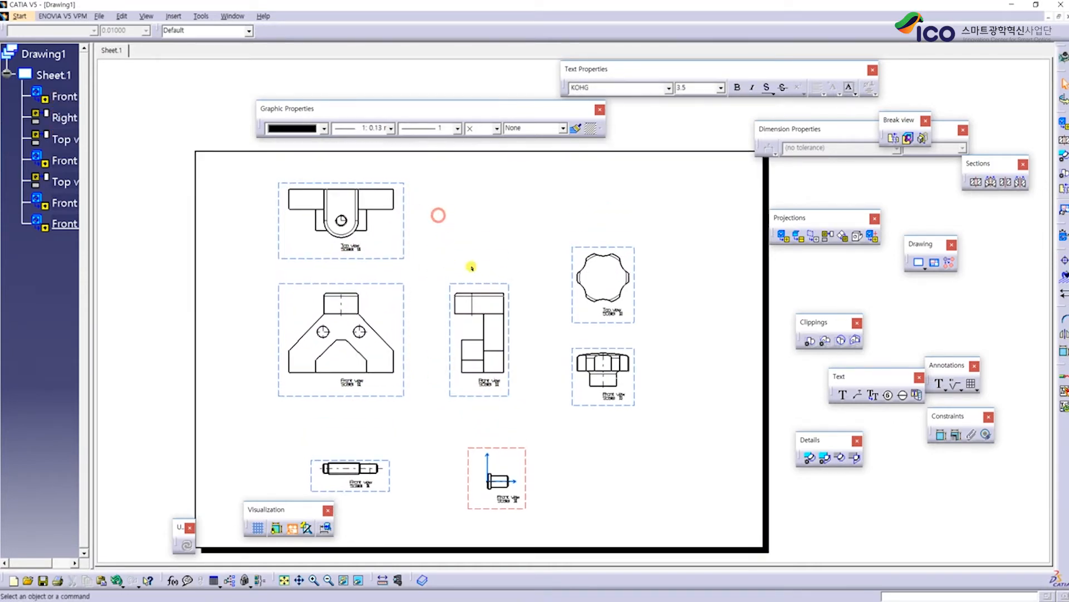
# Move the knob views up and farther right of the body views, bringing the top view closer to the front view
pyautogui.moveTo(571, 269); pyautogui.dragTo(574, 236)
pyautogui.moveTo(638, 369); pyautogui.dragTo(667, 340)
pyautogui.moveTo(667, 240); pyautogui.dragTo(668, 284)
pyautogui.moveTo(433, 315); pyautogui.dragTo(429, 349, button='middle')
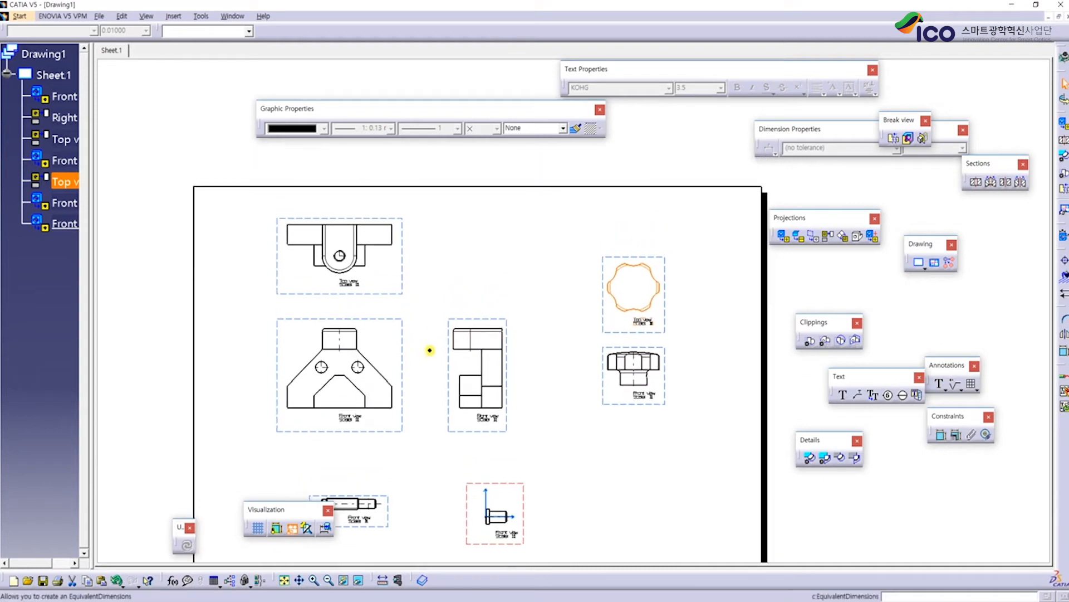
pyautogui.click(513, 268)
# Switch to the reference drawing Drawing_Exam.jpg, examine its overall layout, frame and title block, and return to CATIA
pyautogui.moveTo(465, 300); pyautogui.dragTo(469, 235, button='middle')
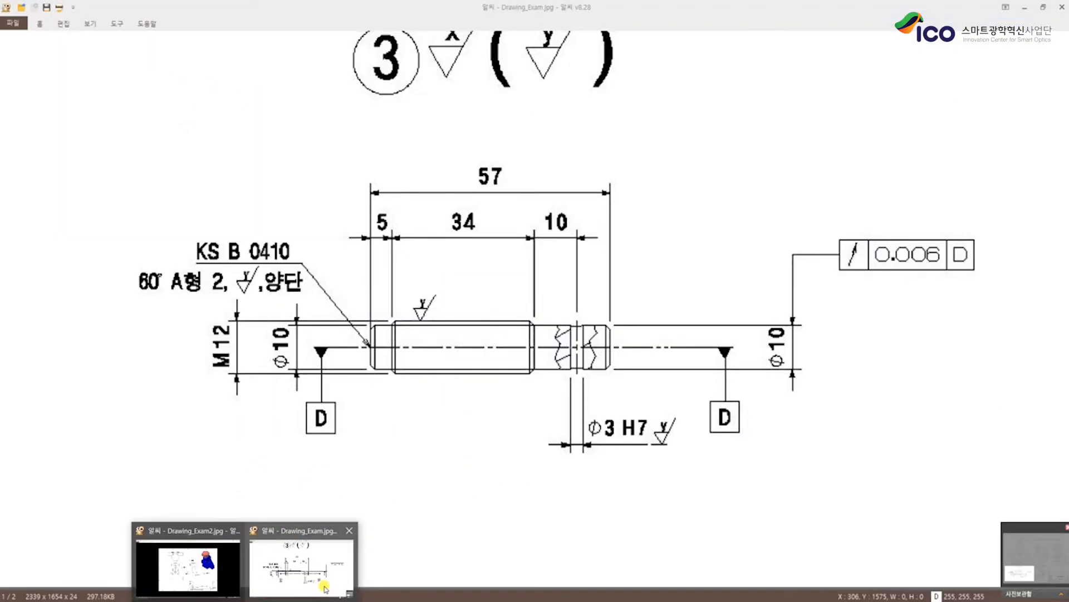
pyautogui.click(323, 585)
pyautogui.moveTo(616, 301); pyautogui.dragTo(239, 234)
pyautogui.moveTo(740, 413); pyautogui.dragTo(334, 362)
pyautogui.scroll(-6, 604, 252)
pyautogui.scroll(-3, 604, 252)
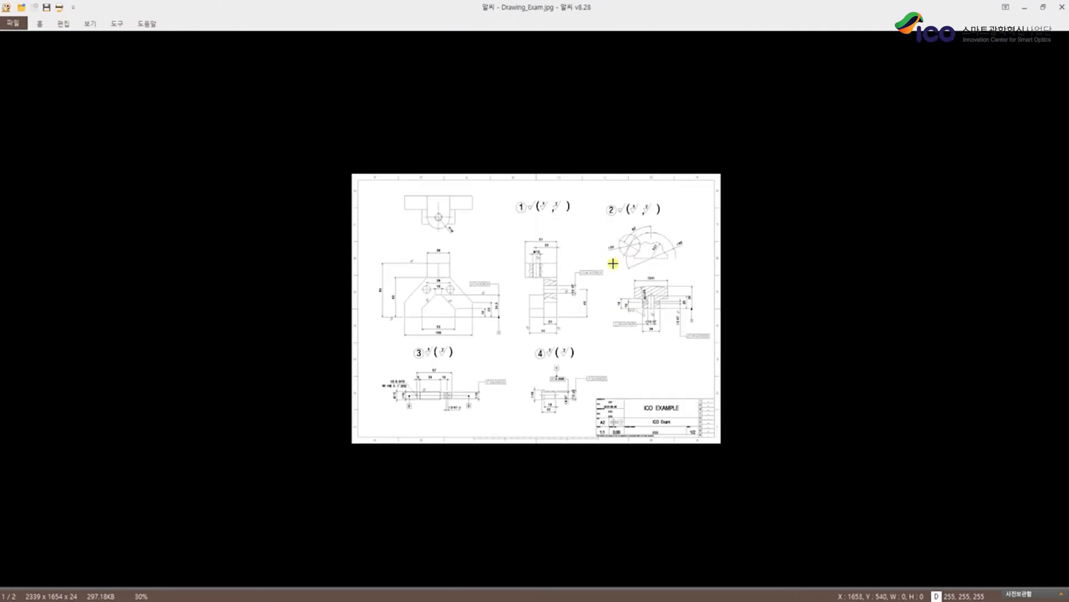
pyautogui.scroll(2, 629, 323)
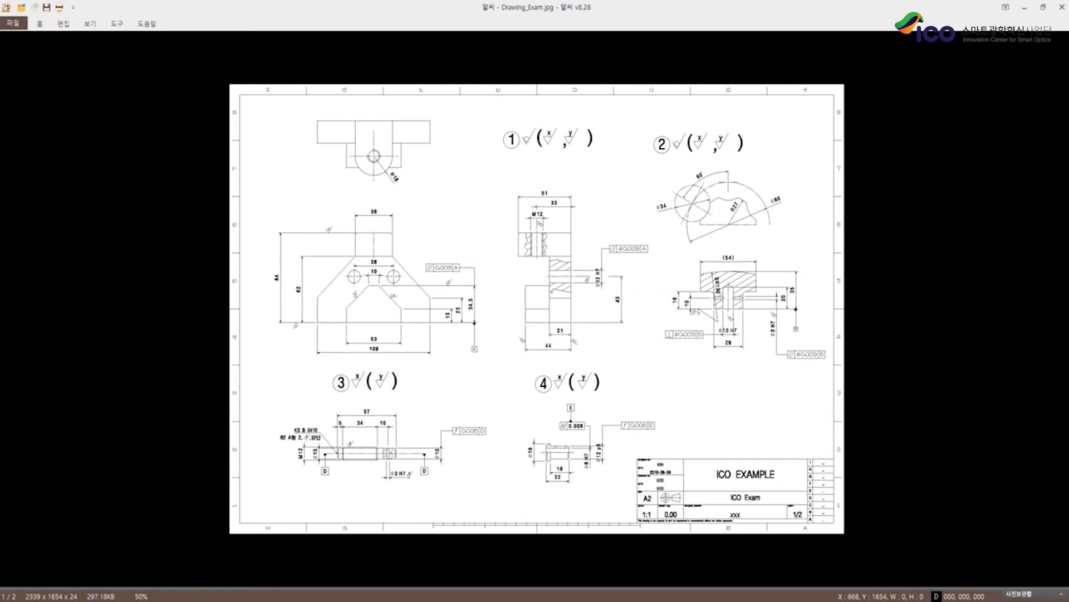
pyautogui.click(217, 563)
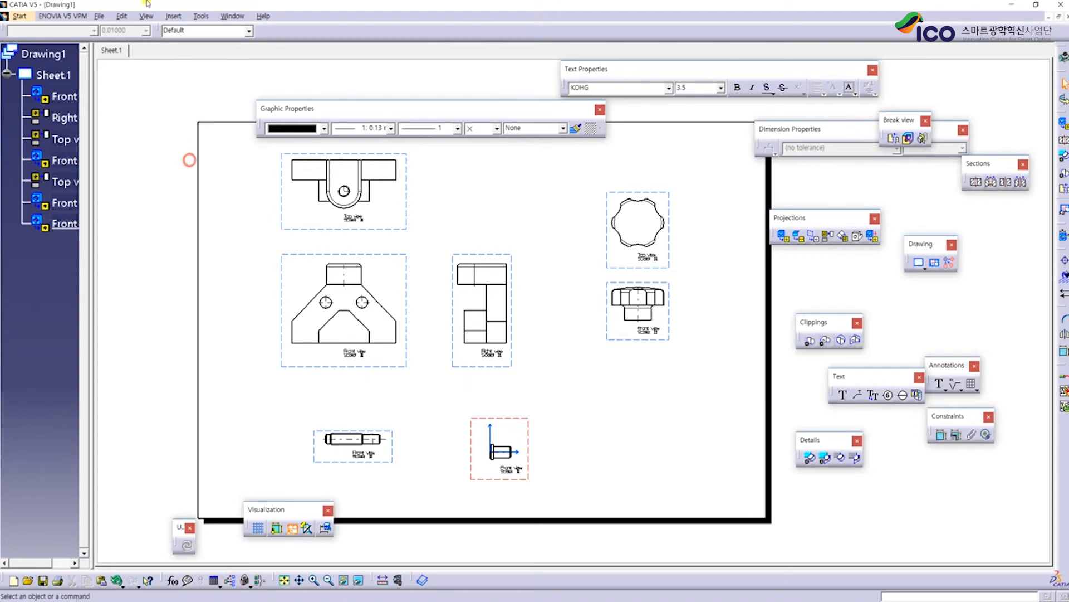
# Switch the drawing sheet to Sheet Background editing
pyautogui.click(124, 17)
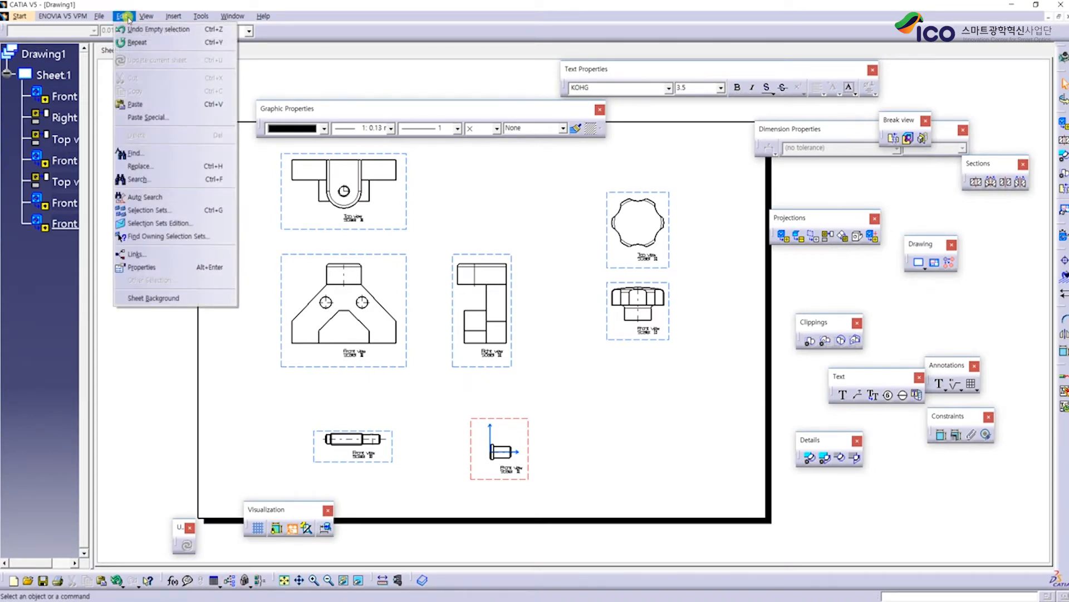
pyautogui.click(125, 17)
pyautogui.click(121, 17)
pyautogui.click(123, 16)
pyautogui.click(125, 17)
pyautogui.click(161, 299)
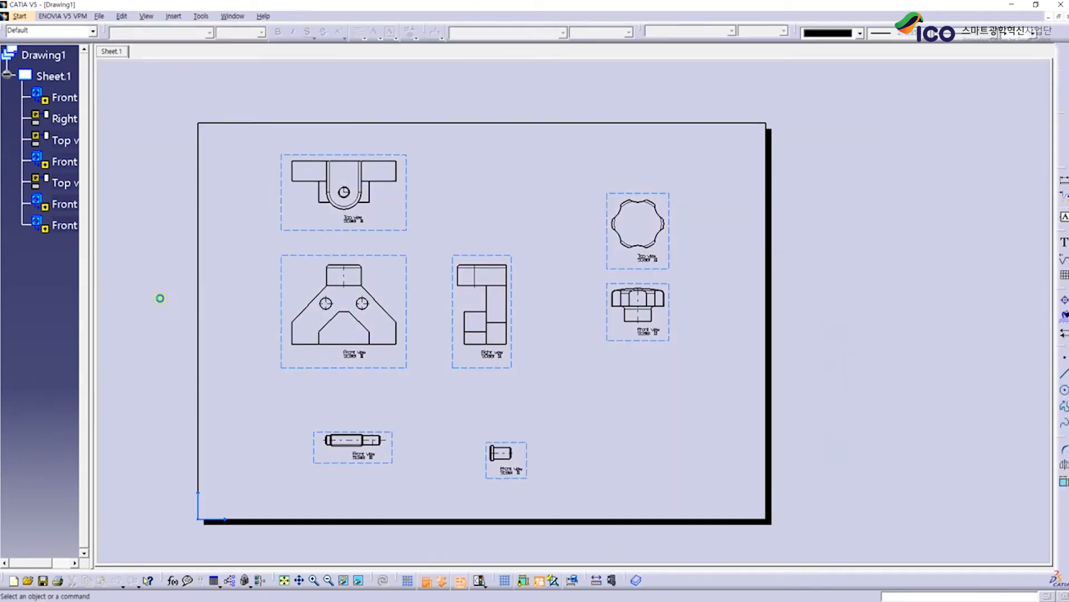
pyautogui.moveTo(433, 236)
pyautogui.mouseDown(button='middle')
pyautogui.moveTo(645, 254)
pyautogui.moveTo(578, 232)
pyautogui.mouseUp(button='middle')
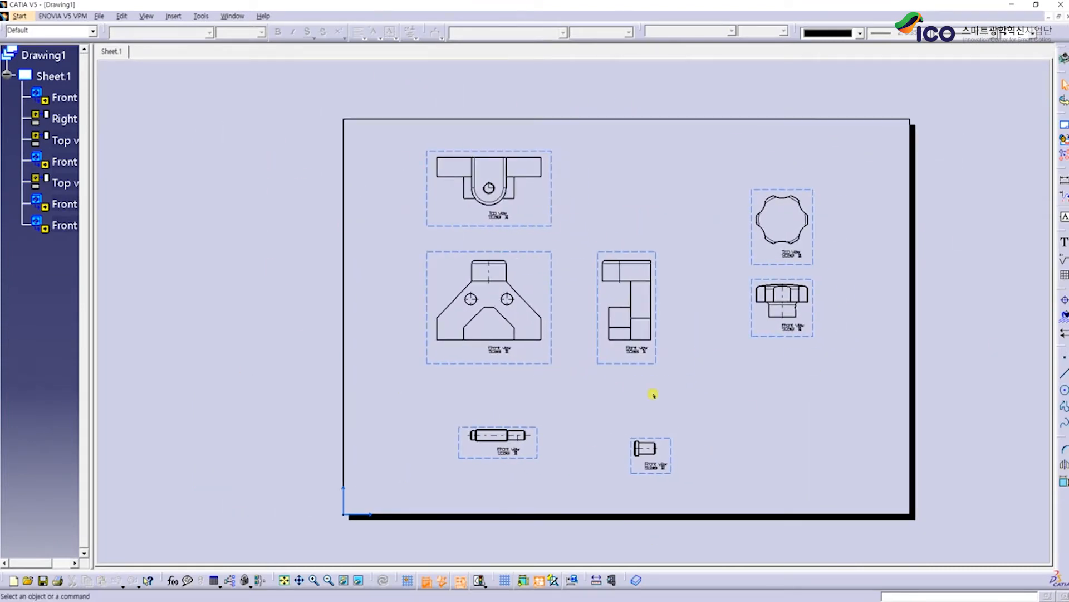
pyautogui.moveTo(735, 373); pyautogui.dragTo(626, 388, button='middle')
pyautogui.moveTo(542, 348); pyautogui.dragTo(537, 290, button='middle')
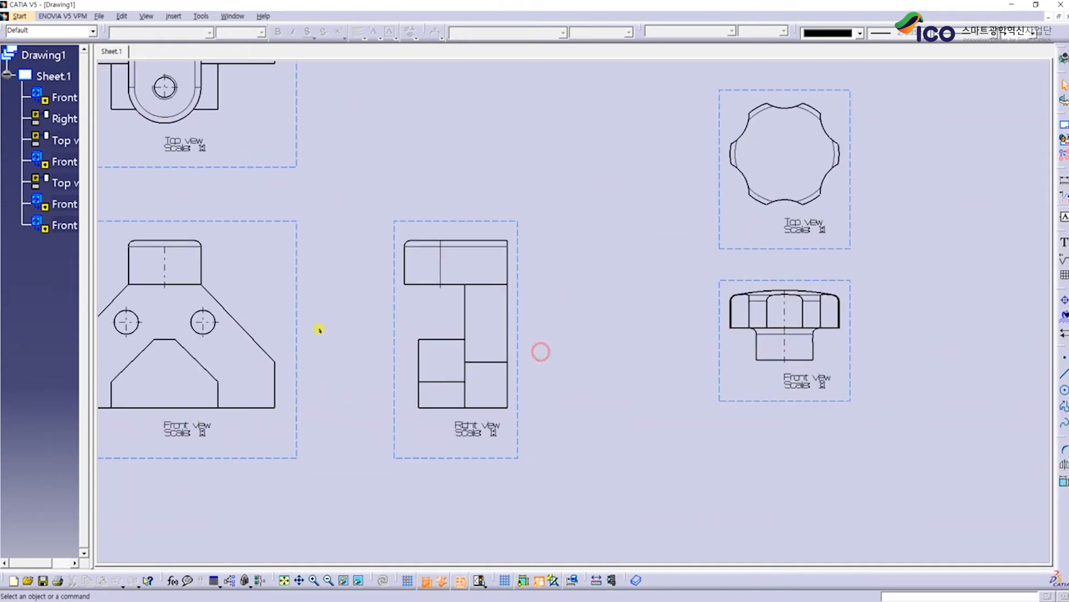
pyautogui.moveTo(303, 289); pyautogui.dragTo(460, 270, button='middle')
pyautogui.moveTo(470, 255); pyautogui.dragTo(289, 373)
pyautogui.moveTo(385, 158); pyautogui.dragTo(325, 286)
pyautogui.moveTo(465, 240); pyautogui.dragTo(356, 377)
pyautogui.click(490, 205)
pyautogui.moveTo(610, 260); pyautogui.dragTo(500, 293, button='middle')
pyautogui.keyDown('ctrl'); pyautogui.moveTo(500, 293); pyautogui.dragTo(501, 361, button='middle'); pyautogui.keyUp('ctrl')
pyautogui.moveTo(631, 355); pyautogui.dragTo(608, 293, button='middle')
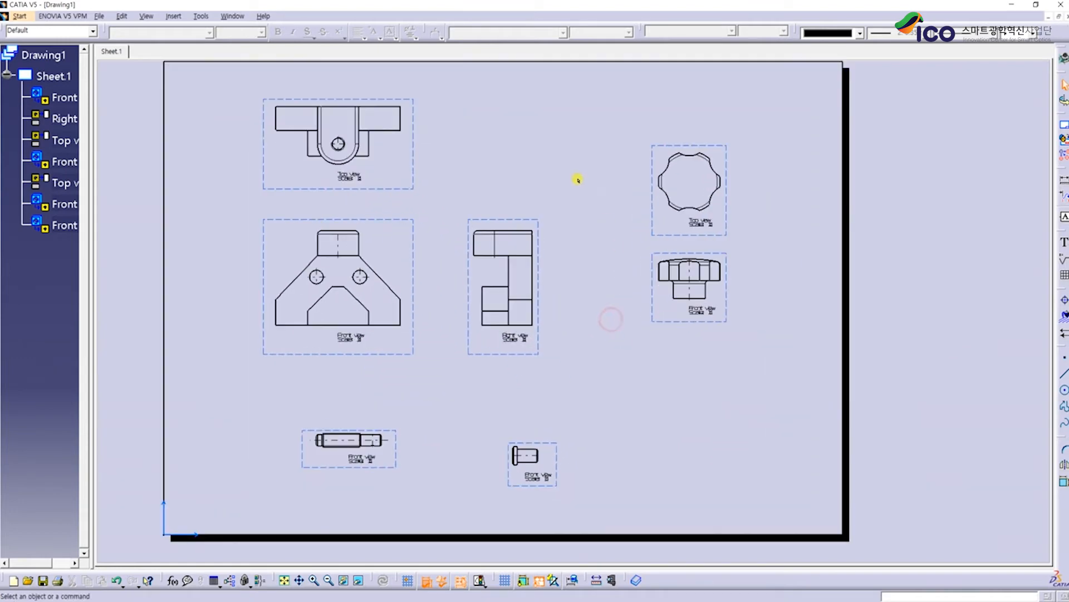
pyautogui.moveTo(382, 216); pyautogui.dragTo(407, 287, button='middle')
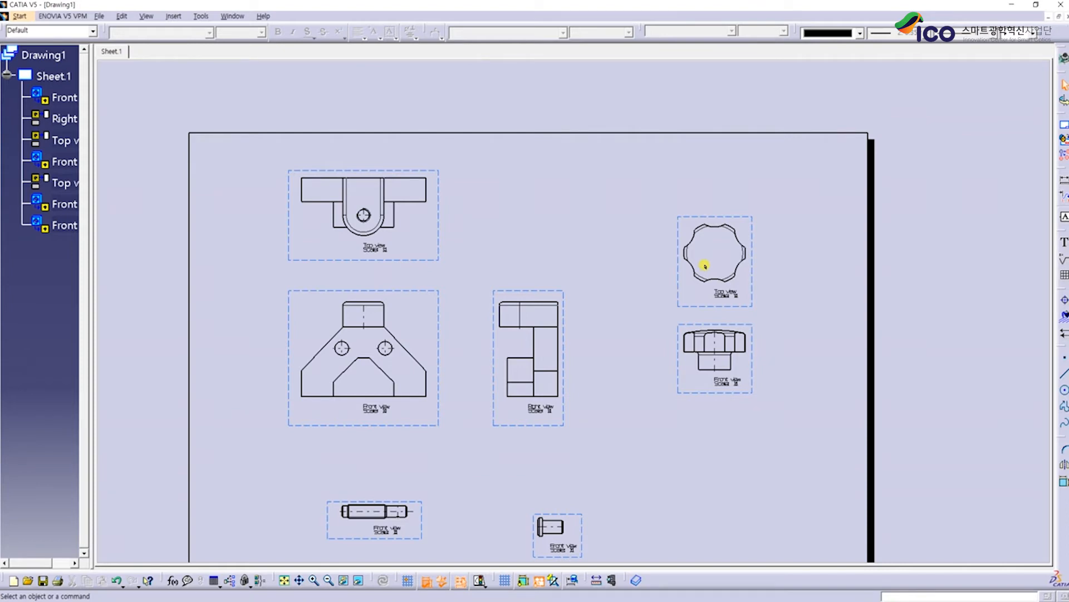
pyautogui.moveTo(777, 301); pyautogui.dragTo(771, 259, button='middle')
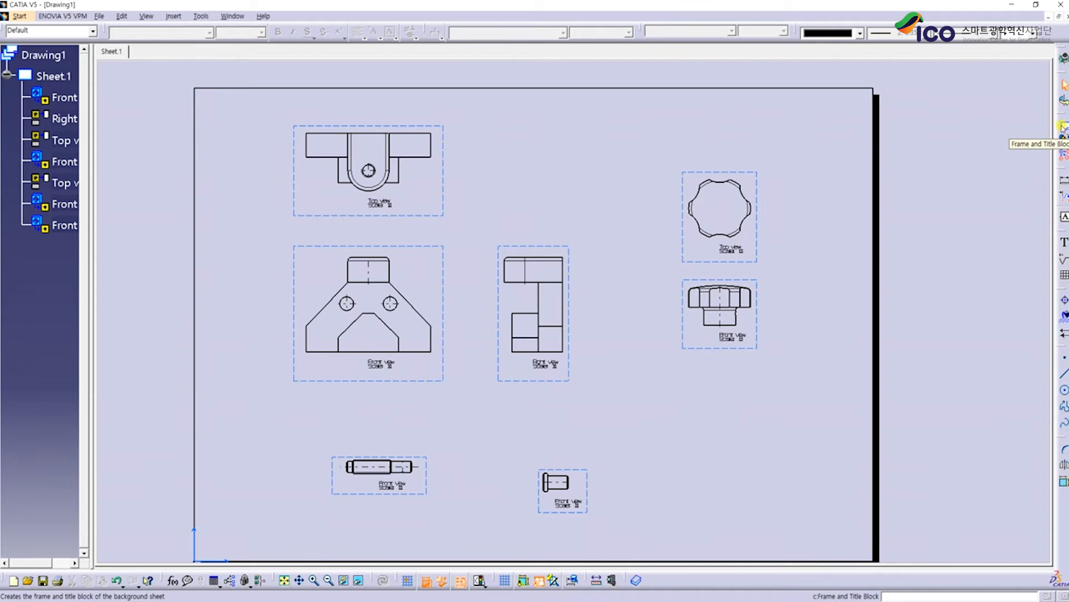
# Create a frame and title block on the sheet background with the Drawing Titleblock Sample 1 style
pyautogui.moveTo(1054, 115)
pyautogui.mouseDown()
pyautogui.moveTo(835, 113)
pyautogui.moveTo(788, 137)
pyautogui.mouseUp()
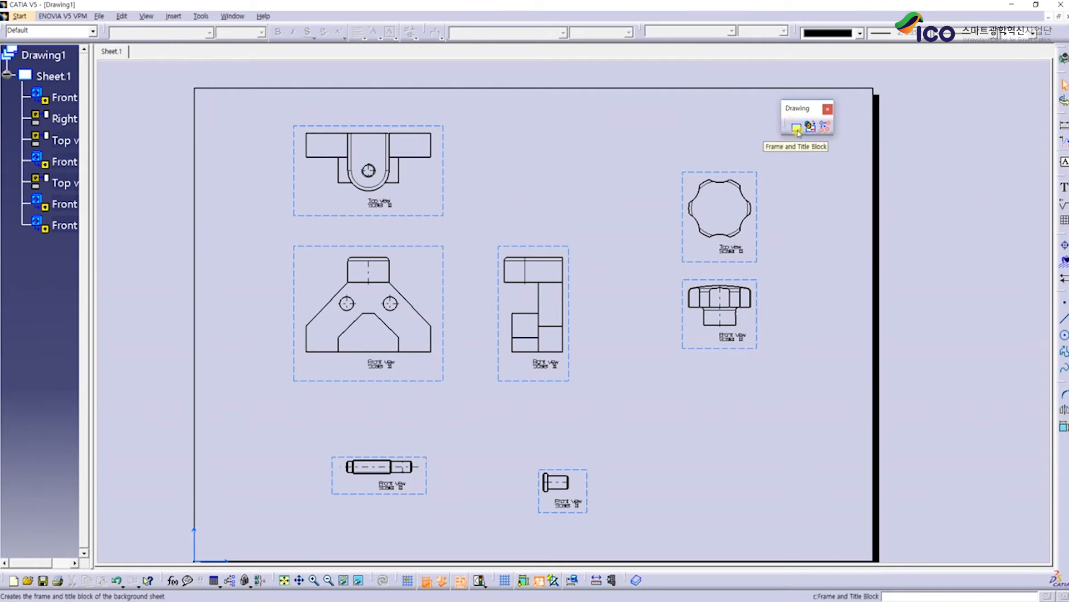
pyautogui.click(797, 129)
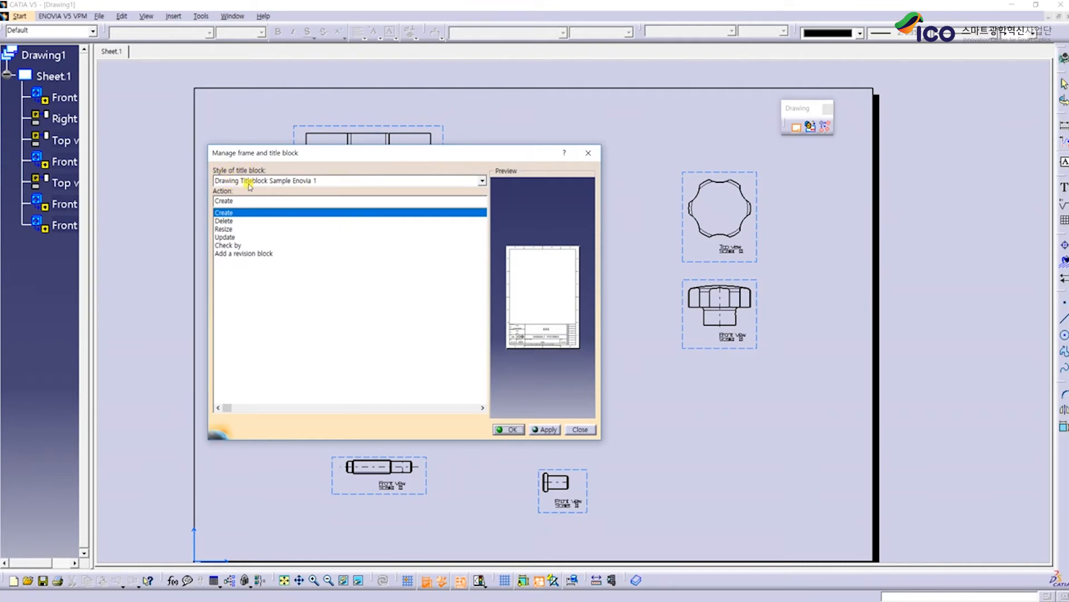
pyautogui.click(282, 182)
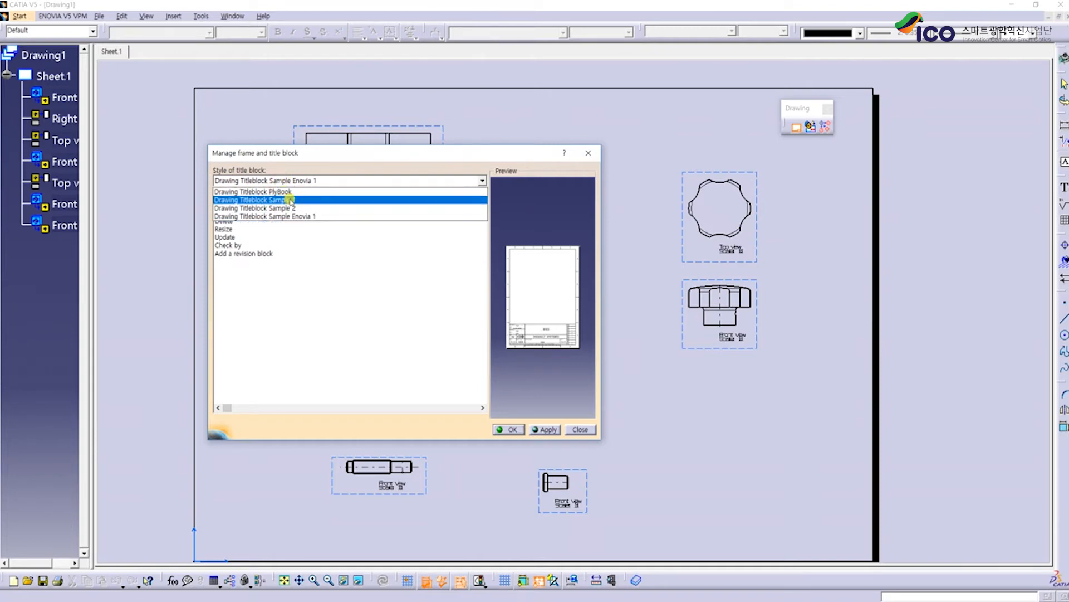
pyautogui.click(287, 200)
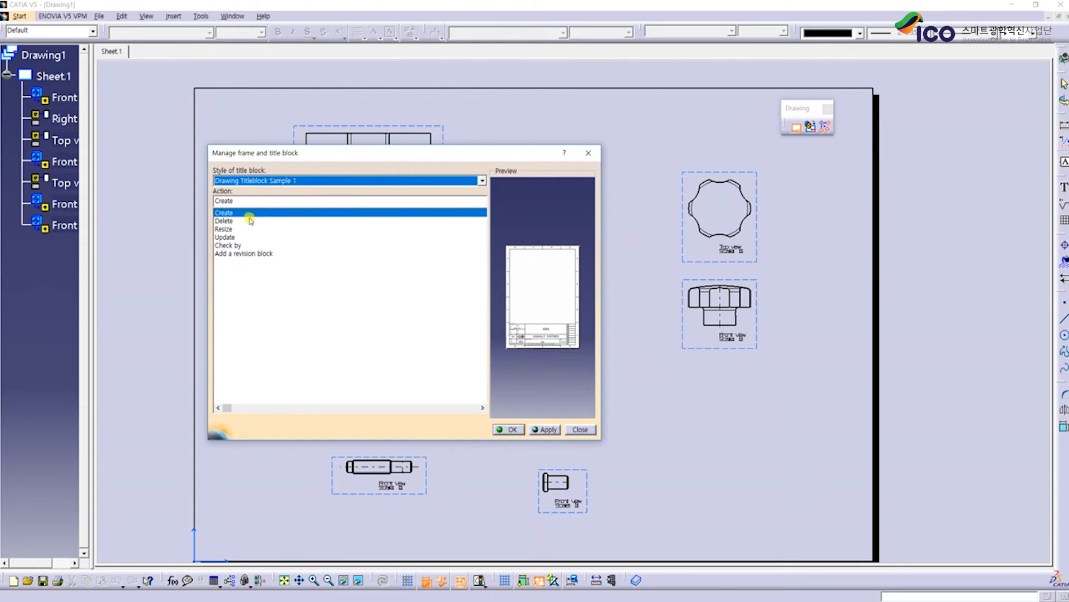
pyautogui.click(545, 430)
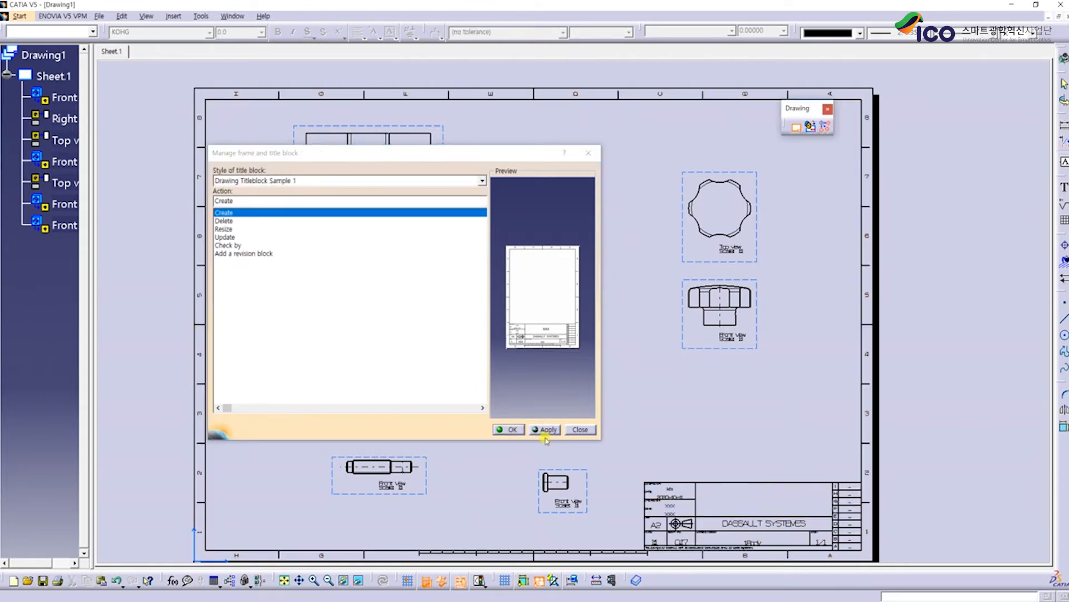
pyautogui.click(228, 201)
pyautogui.click(558, 432)
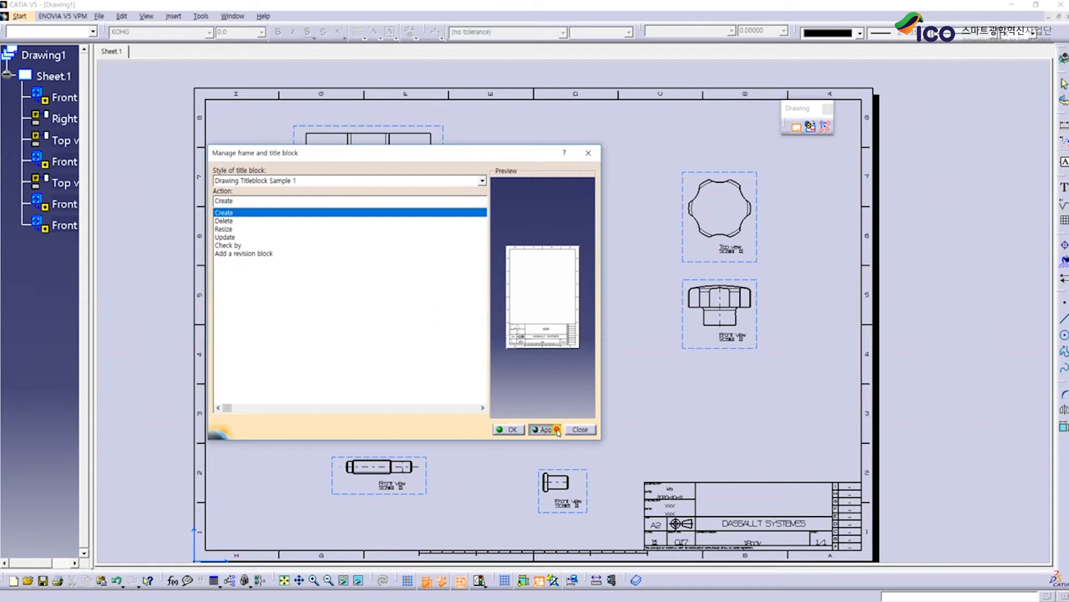
pyautogui.click(576, 328)
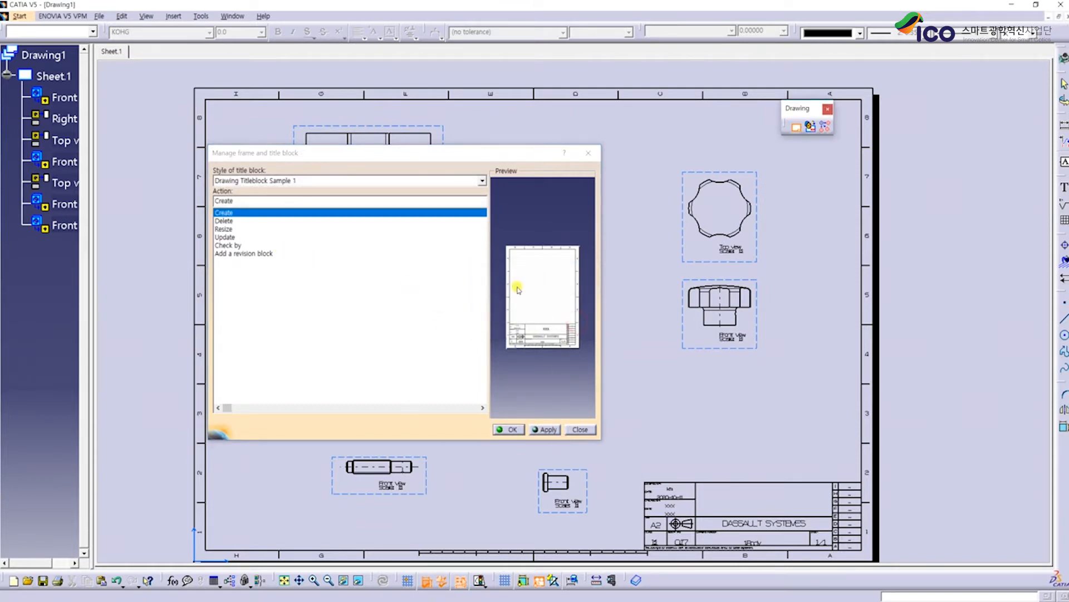
# Delete the Sample 1 frame and title block from the sheet and try the Resize action
pyautogui.click(251, 220)
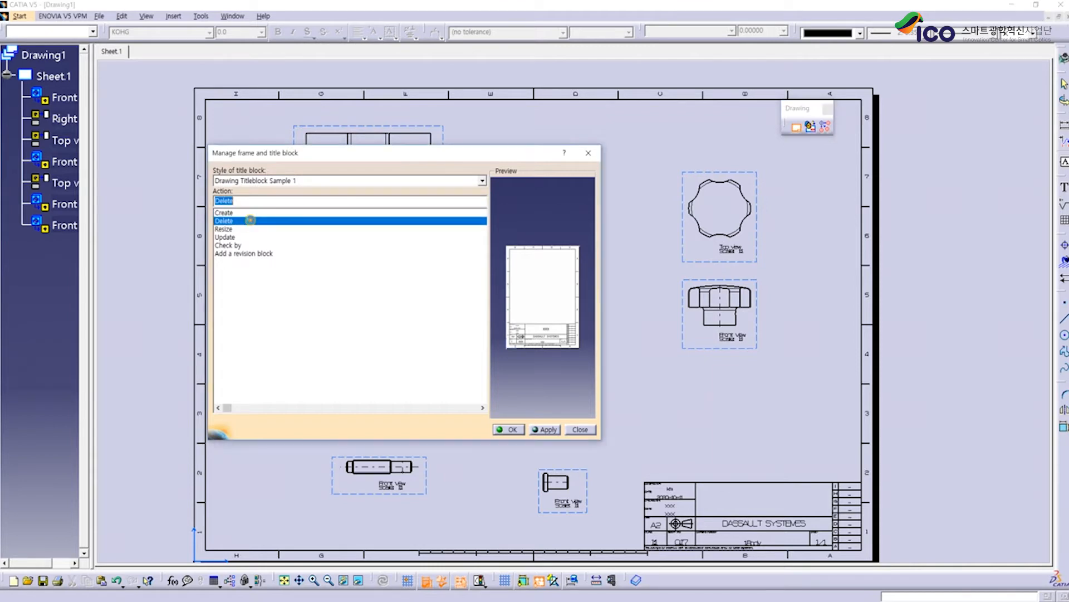
pyautogui.click(538, 429)
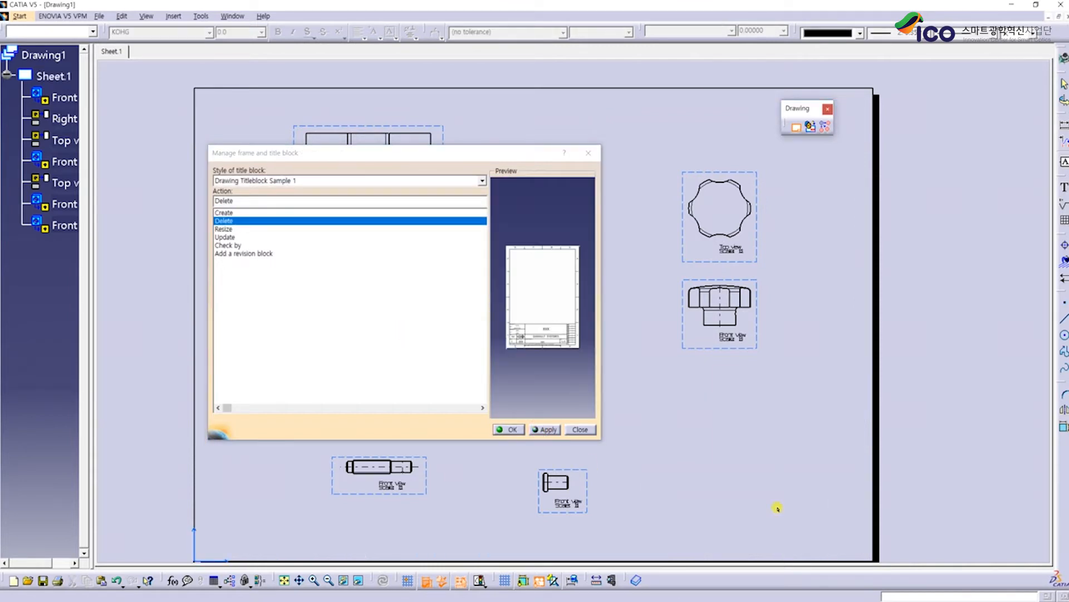
pyautogui.click(226, 229)
pyautogui.click(542, 430)
pyautogui.click(580, 430)
# Check the properties of Sheet.1 and switch the sheet back to its working views
pyautogui.click(54, 76)
pyautogui.rightClick(53, 76)
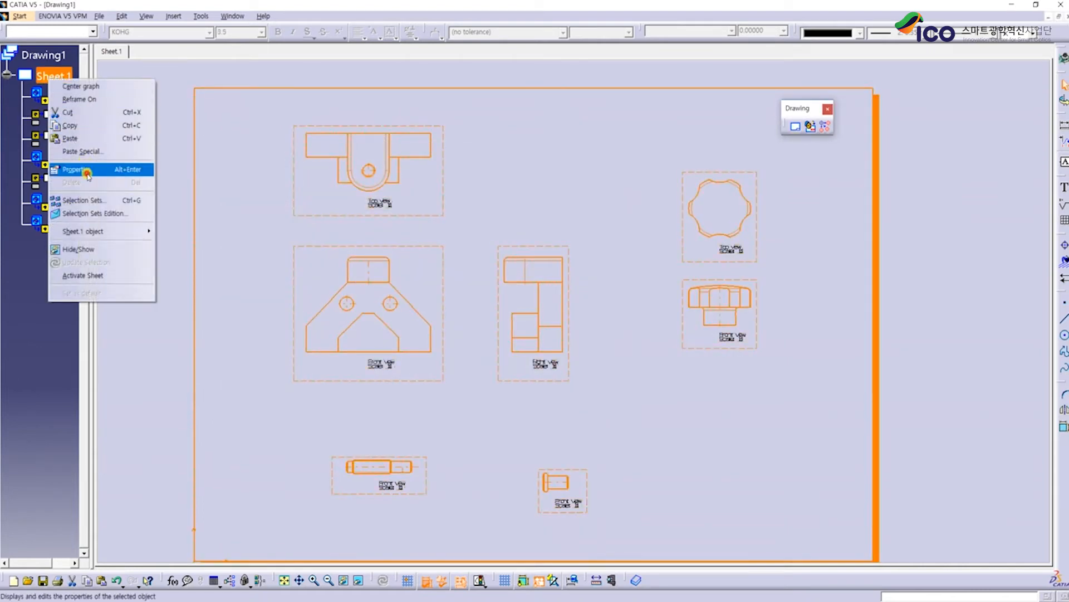
pyautogui.click(86, 173)
pyautogui.click(590, 329)
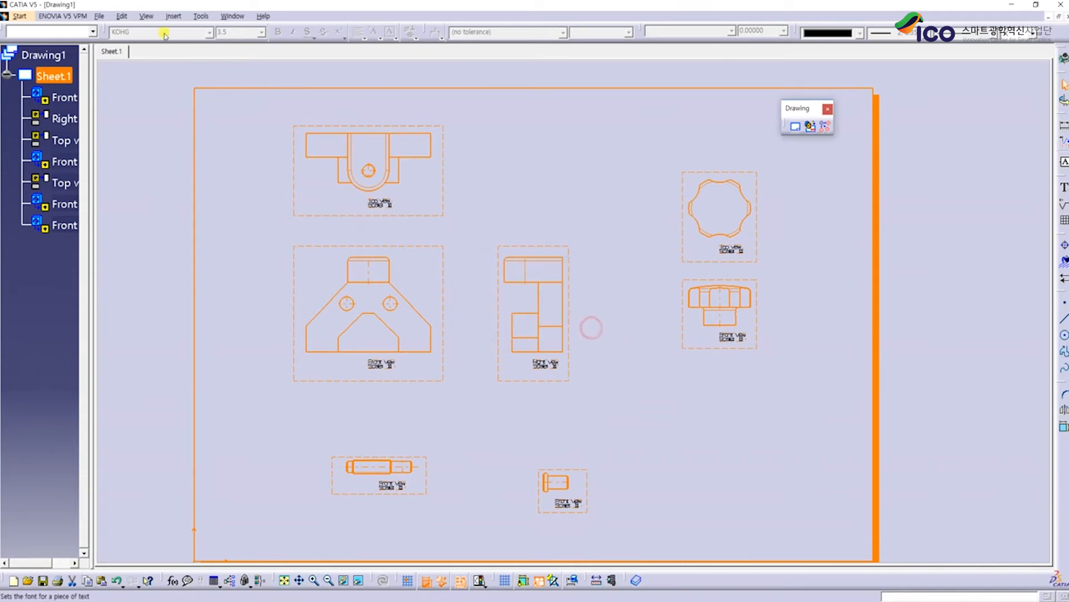
pyautogui.click(122, 16)
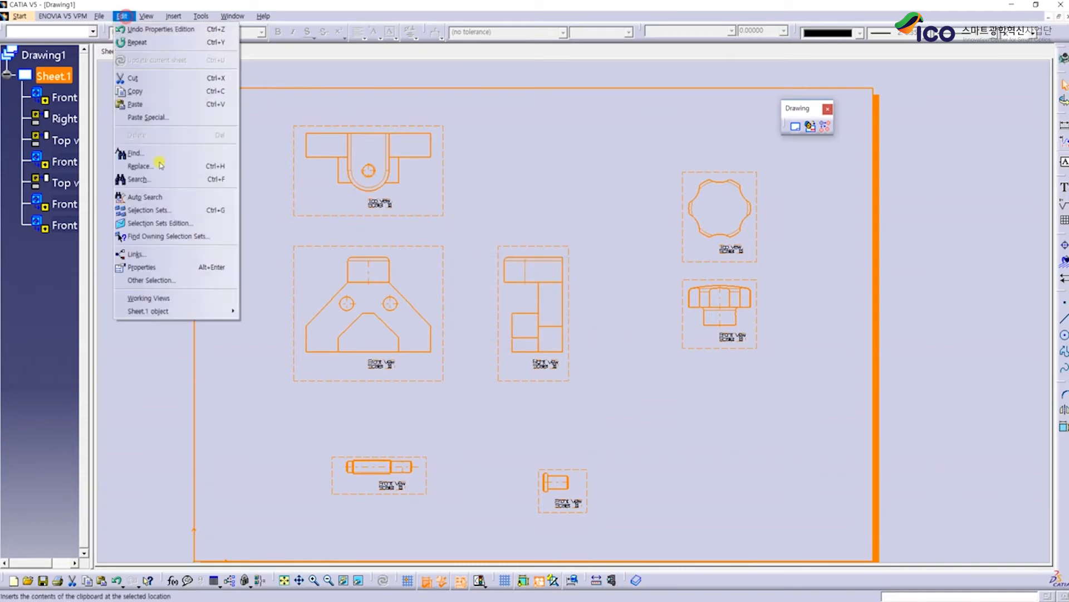
pyautogui.click(187, 299)
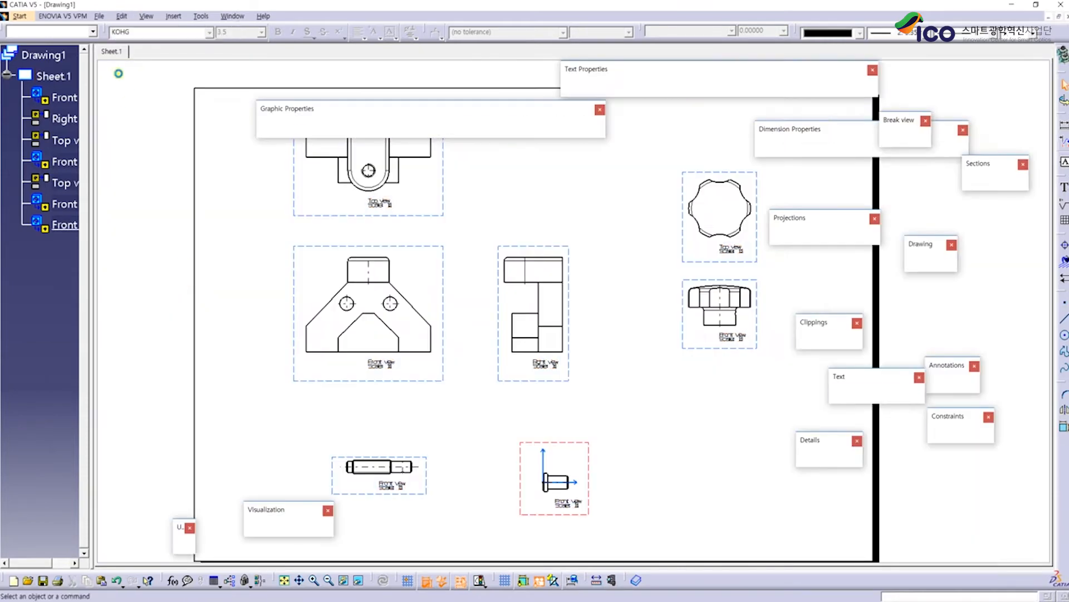
# Switch the sheet to background editing and create a frame and title block with the Drawing Titleblock Sample 1 style
pyautogui.rightClick(60, 73)
pyautogui.click(217, 196)
pyautogui.click(120, 16)
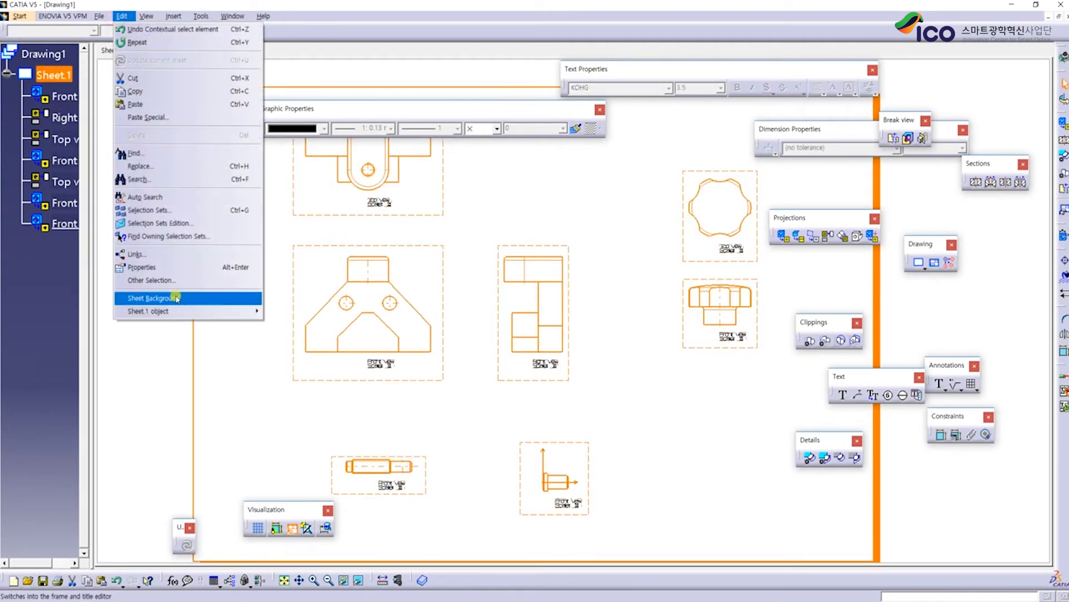
pyautogui.click(143, 295)
pyautogui.click(796, 127)
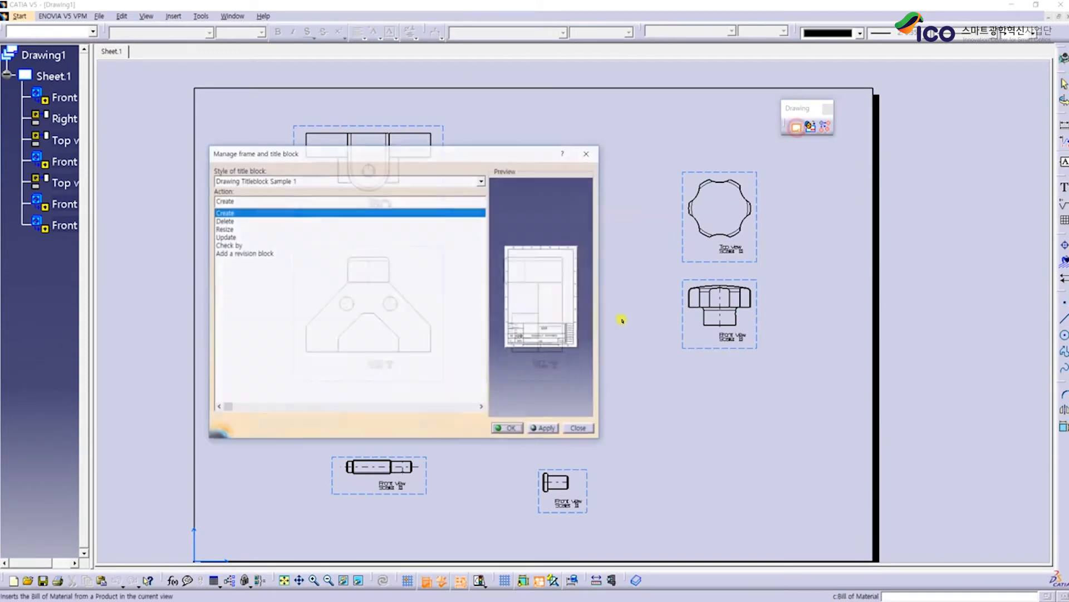
pyautogui.click(545, 430)
pyautogui.click(509, 429)
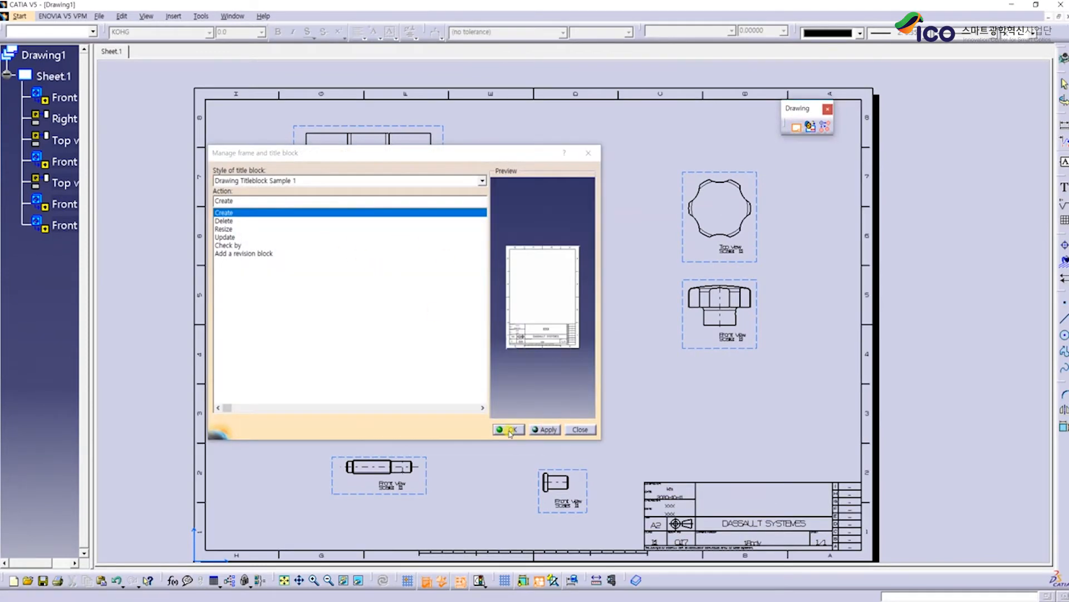
# Return to the working views and set the format of Sheet.1 to A3 ISO in its properties
pyautogui.click(146, 16)
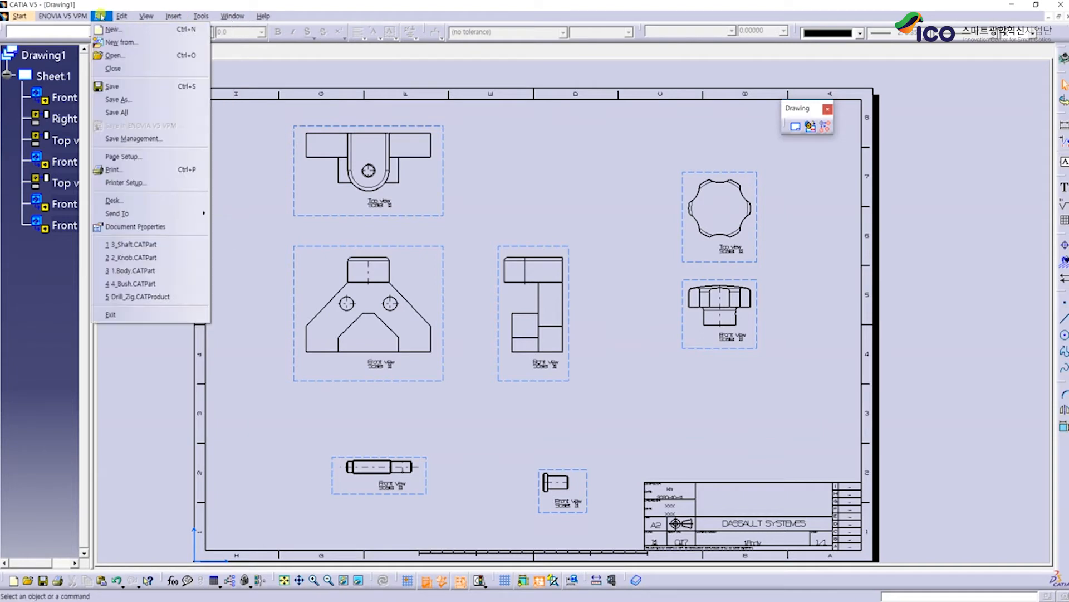
pyautogui.moveTo(122, 16)
pyautogui.click(172, 298)
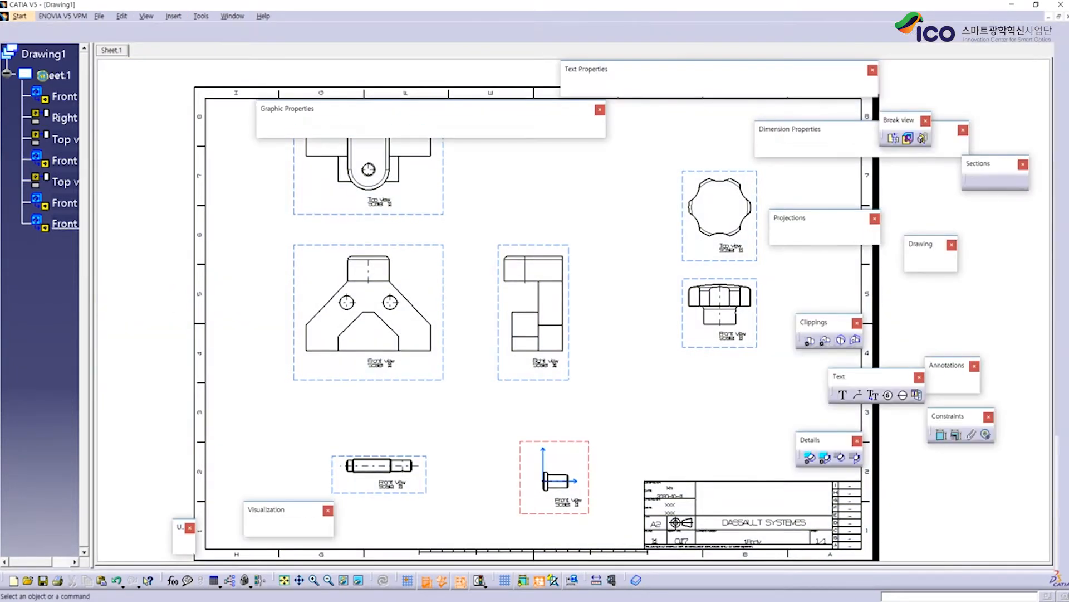
pyautogui.click(48, 74)
pyautogui.rightClick(45, 76)
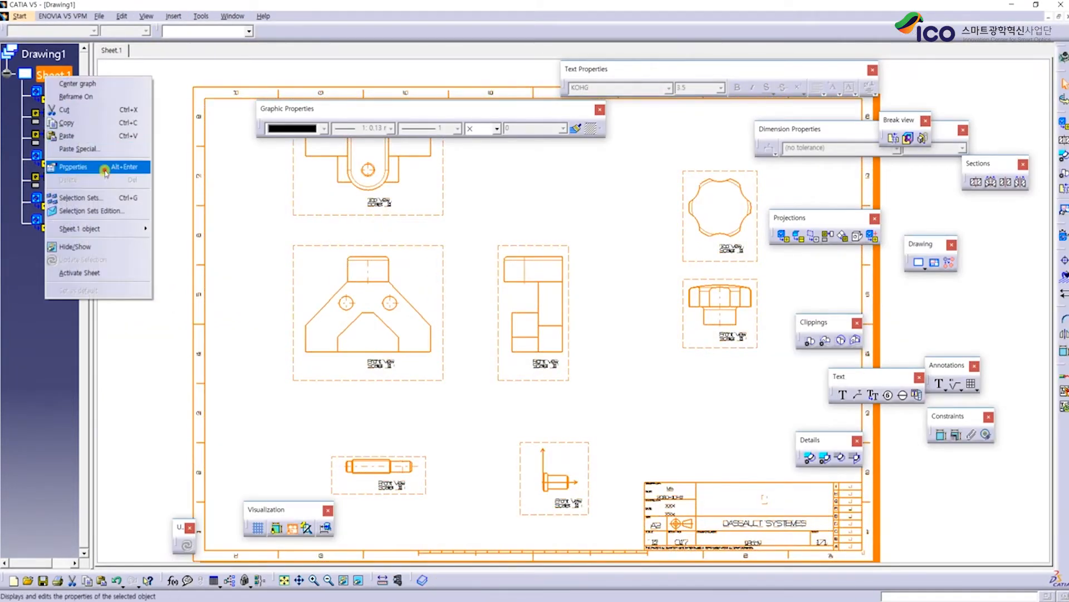
pyautogui.click(72, 167)
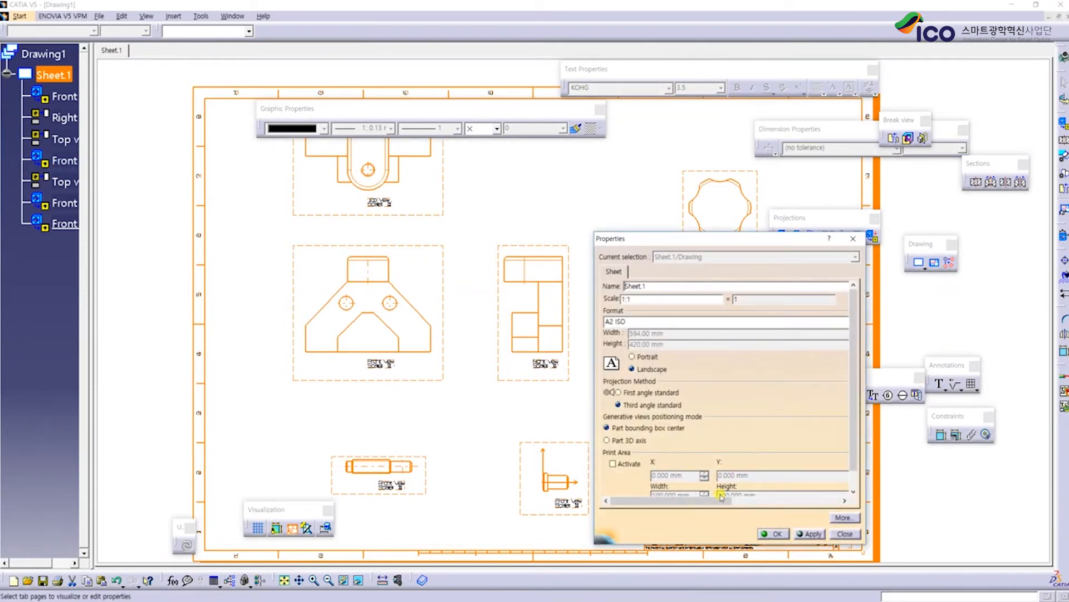
pyautogui.moveTo(720, 501); pyautogui.dragTo(760, 501)
pyautogui.click(803, 322)
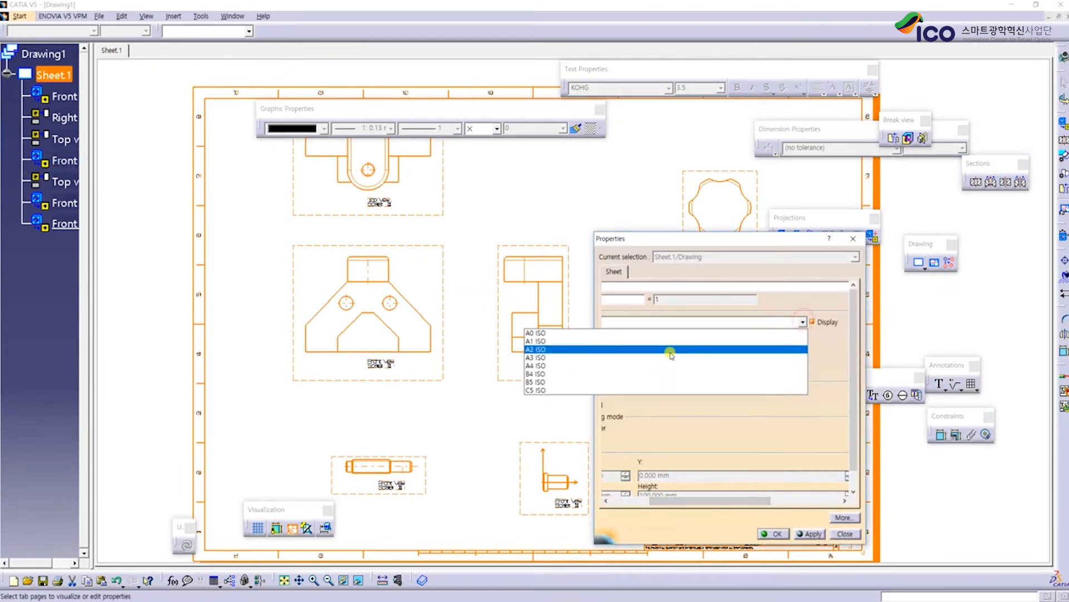
pyautogui.click(667, 355)
pyautogui.click(809, 534)
pyautogui.click(775, 534)
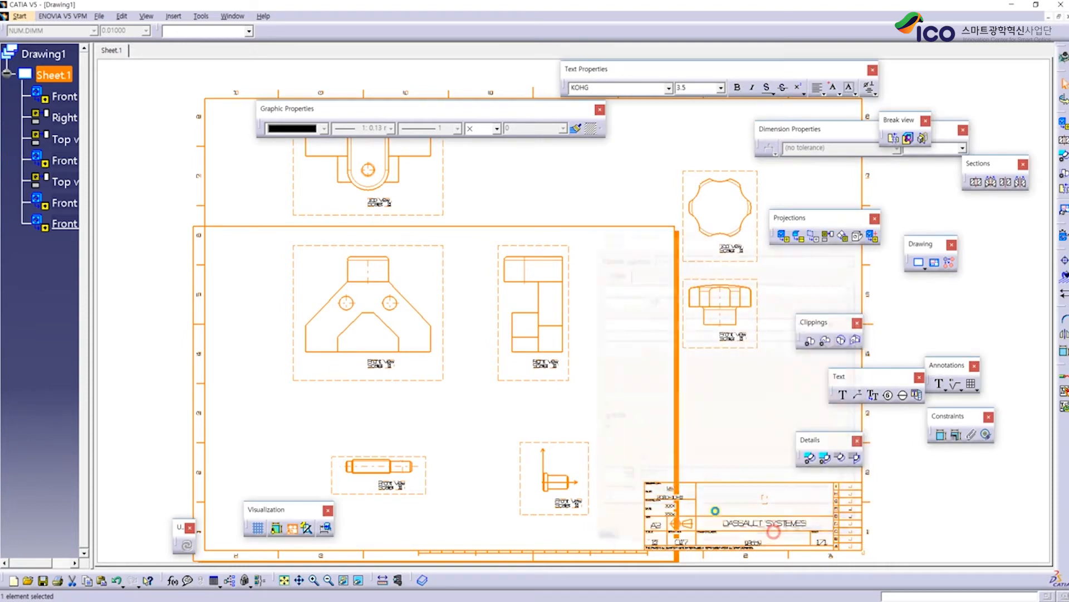
pyautogui.click(611, 461)
pyautogui.keyDown('ctrl'); pyautogui.moveTo(652, 376); pyautogui.dragTo(667, 433, button='middle'); pyautogui.keyUp('ctrl')
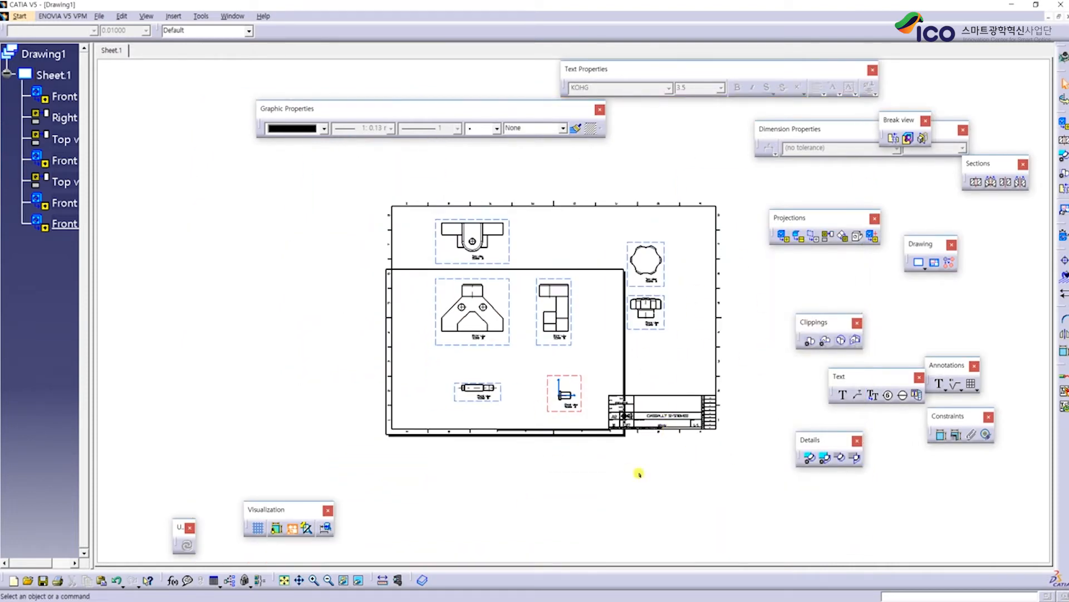
# Resize the Sample 1 frame and title block on the sheet background to fit the A3 sheet
pyautogui.click(122, 16)
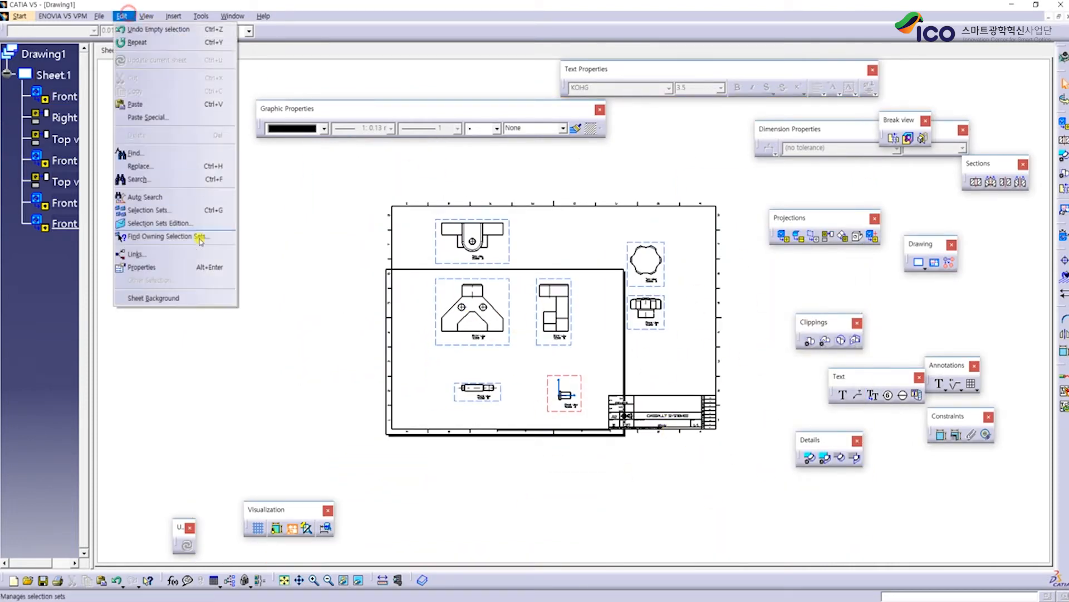
pyautogui.click(190, 300)
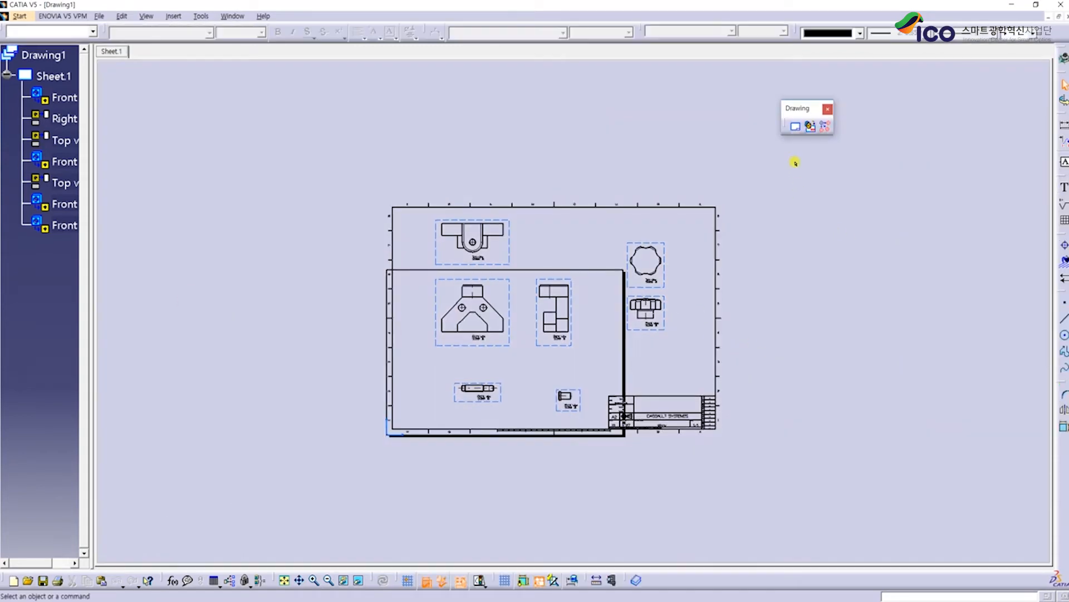
pyautogui.click(796, 129)
pyautogui.click(226, 229)
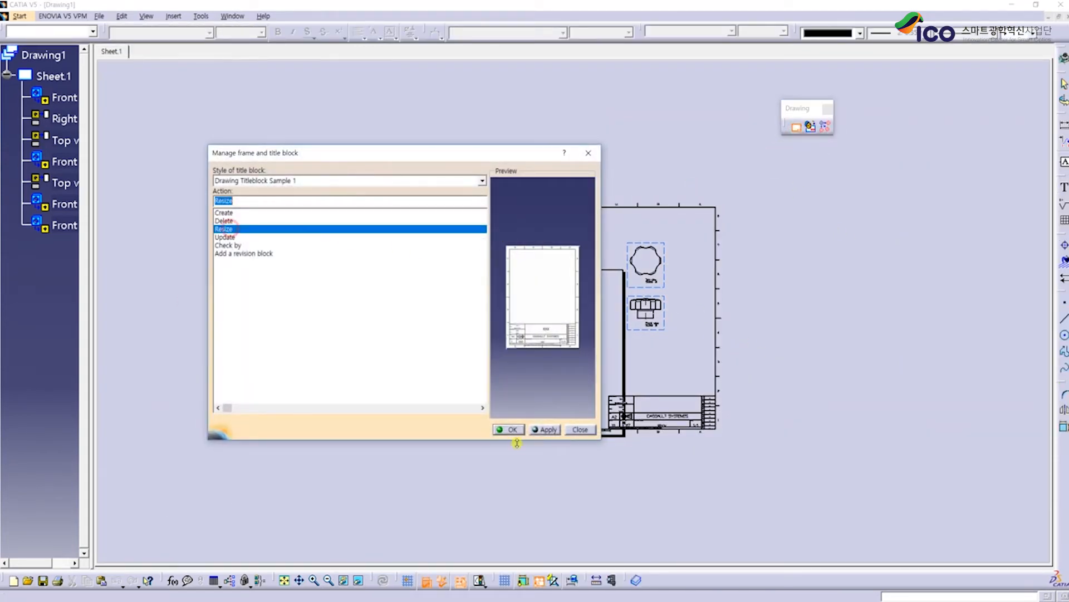
pyautogui.click(549, 431)
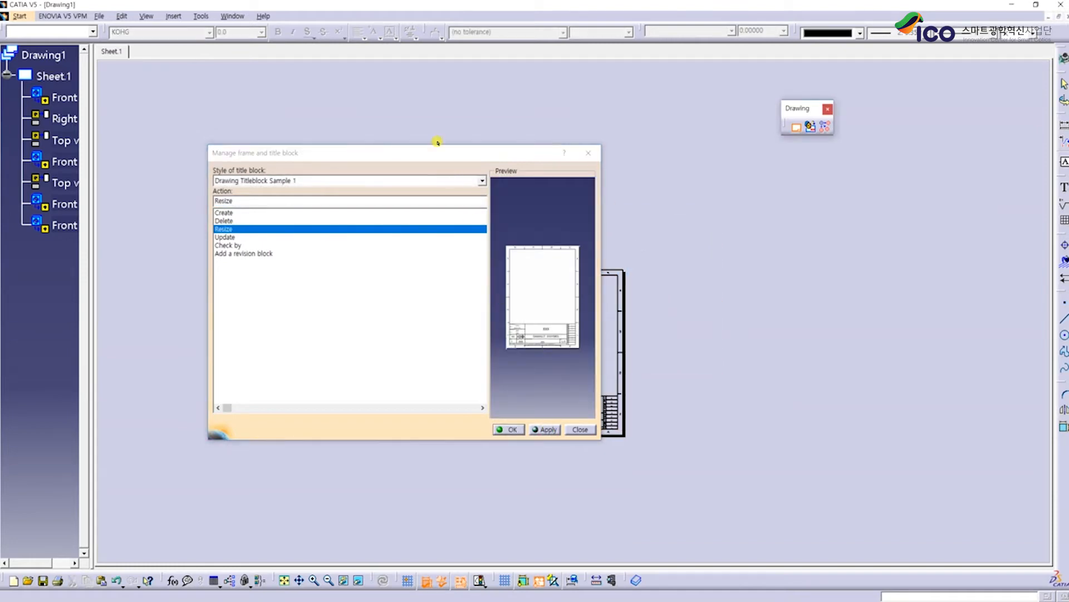
pyautogui.moveTo(435, 148); pyautogui.dragTo(434, 145)
pyautogui.moveTo(297, 151); pyautogui.dragTo(101, 150)
pyautogui.moveTo(548, 323)
pyautogui.mouseDown(button='middle')
pyautogui.moveTo(695, 248)
pyautogui.moveTo(680, 275)
pyautogui.moveTo(811, 216)
pyautogui.mouseUp(button='middle')
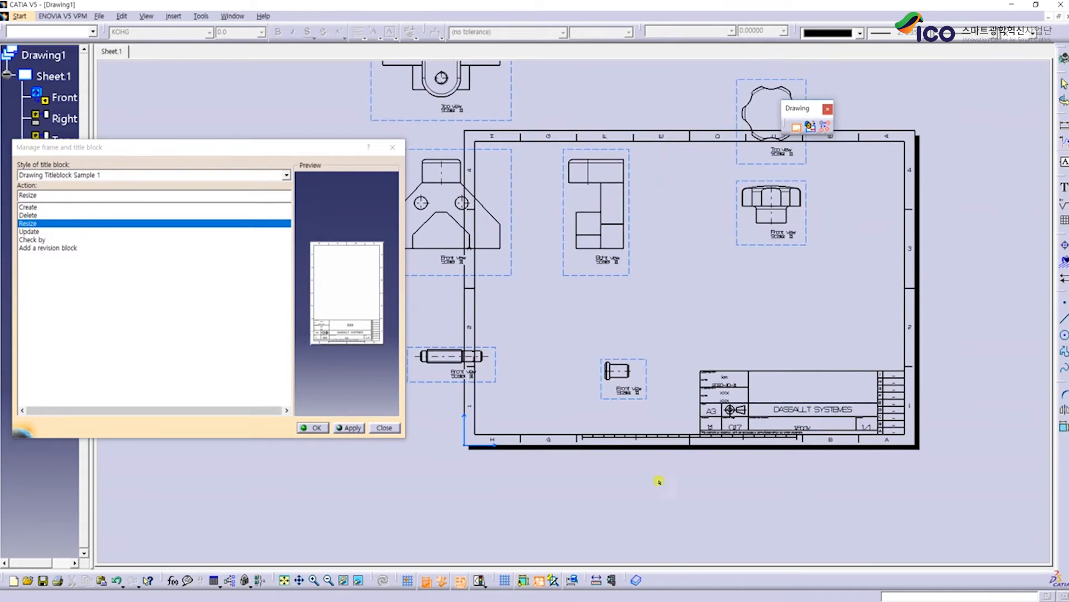
pyautogui.click(391, 147)
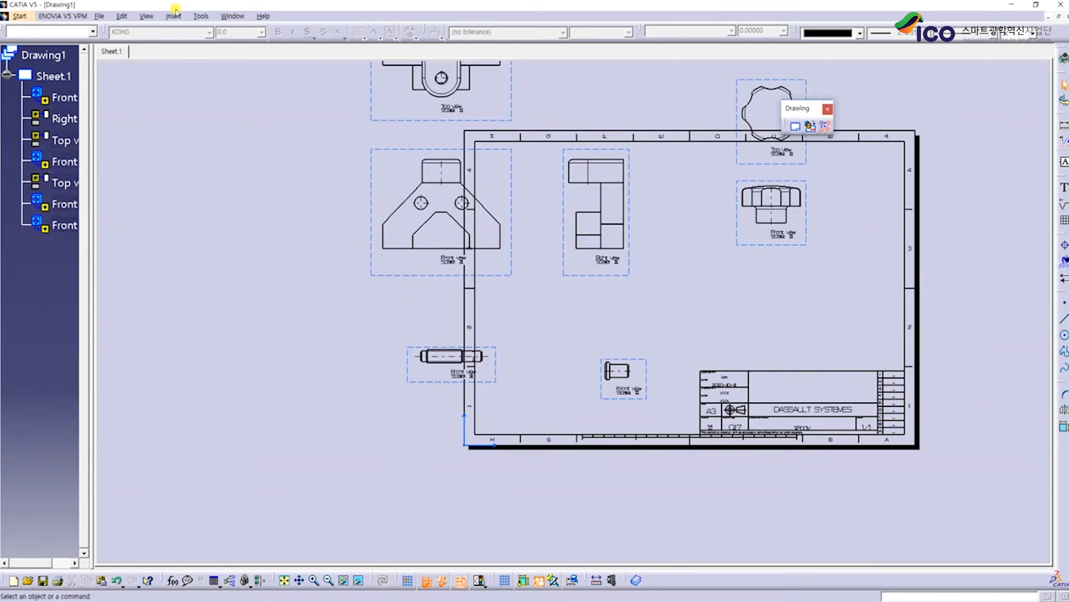
# Return to the working views and set the format of Sheet.1 to A2 ISO in its properties
pyautogui.click(154, 16)
pyautogui.moveTo(122, 16)
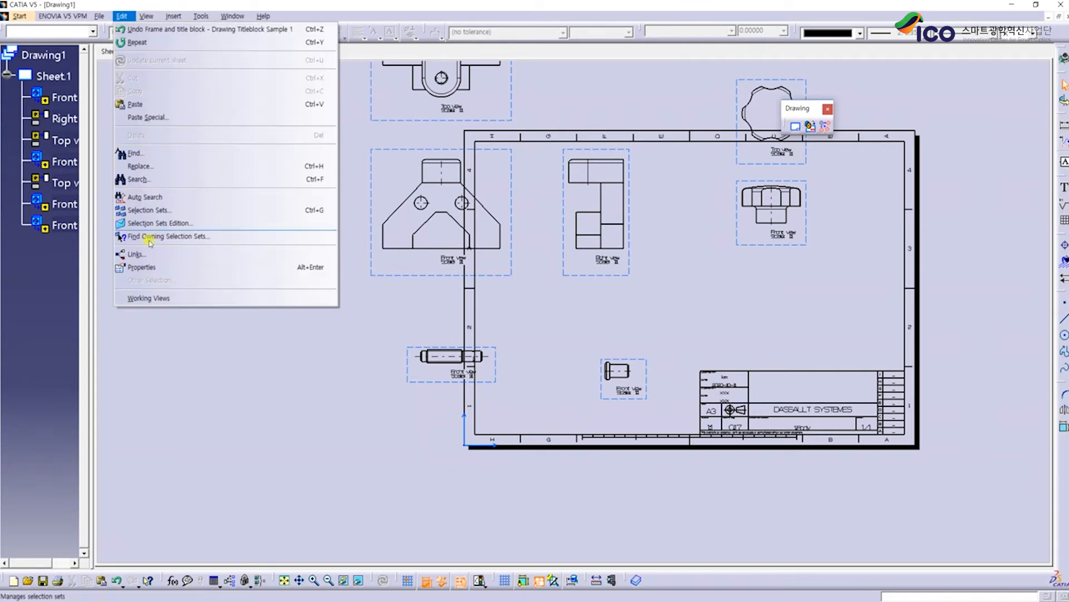
pyautogui.click(153, 282)
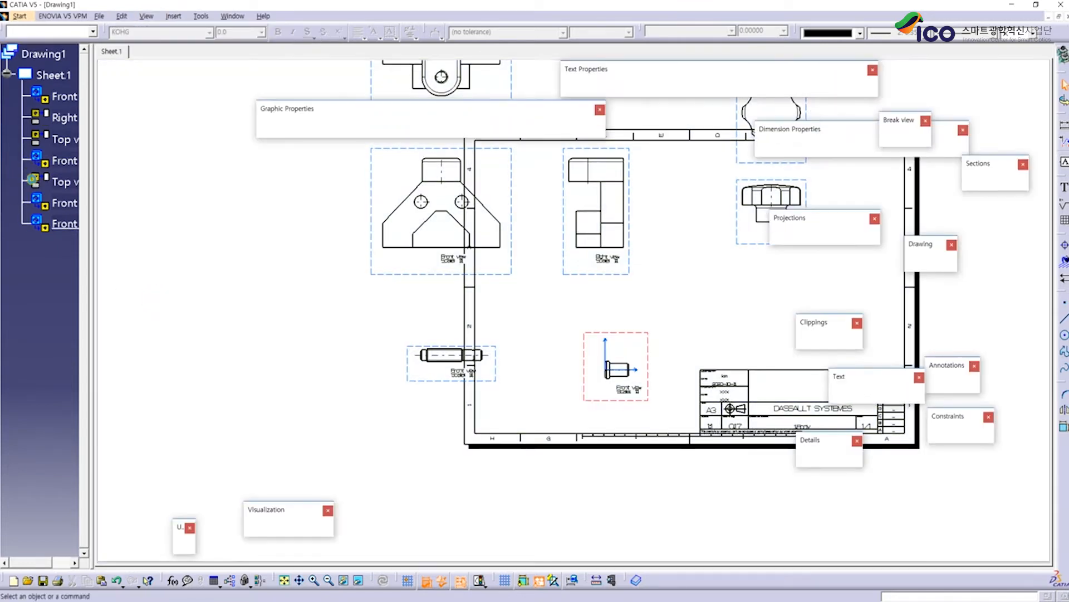
pyautogui.rightClick(53, 75)
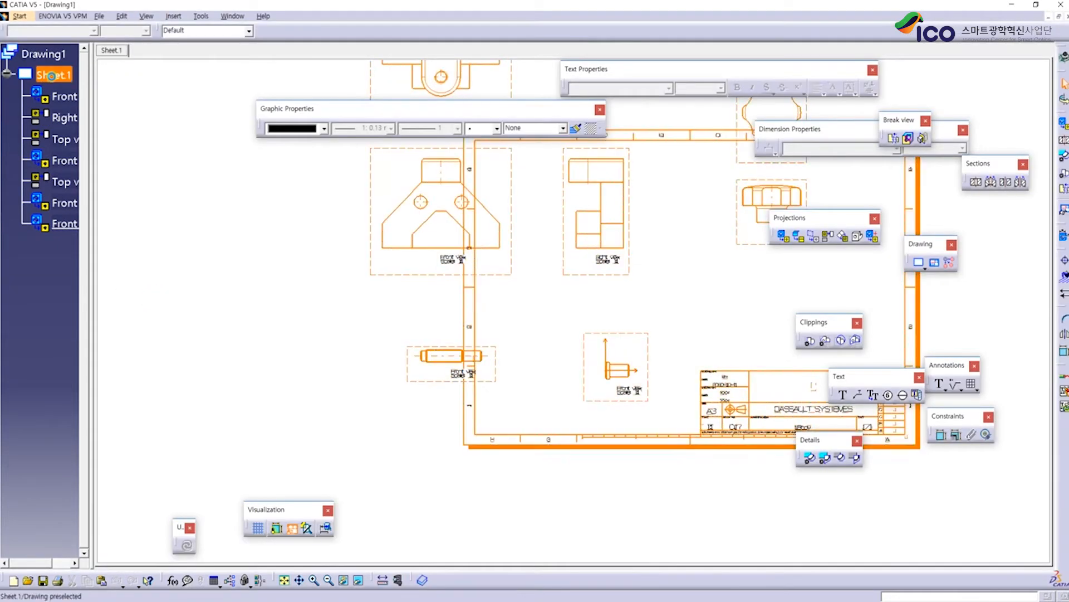
pyautogui.click(111, 168)
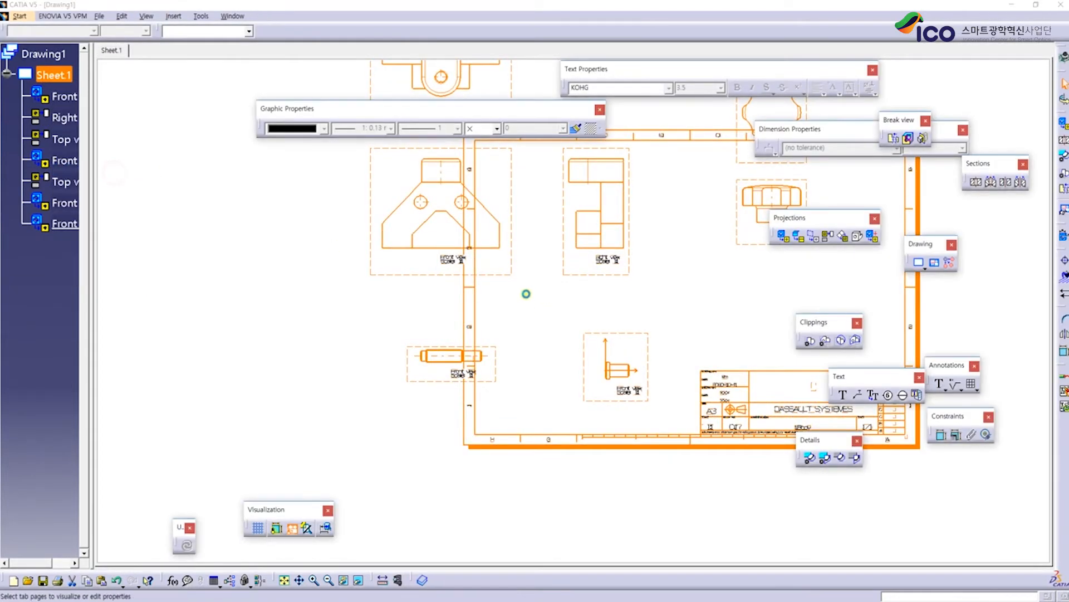
pyautogui.moveTo(684, 500); pyautogui.dragTo(740, 501)
pyautogui.click(768, 322)
pyautogui.click(689, 342)
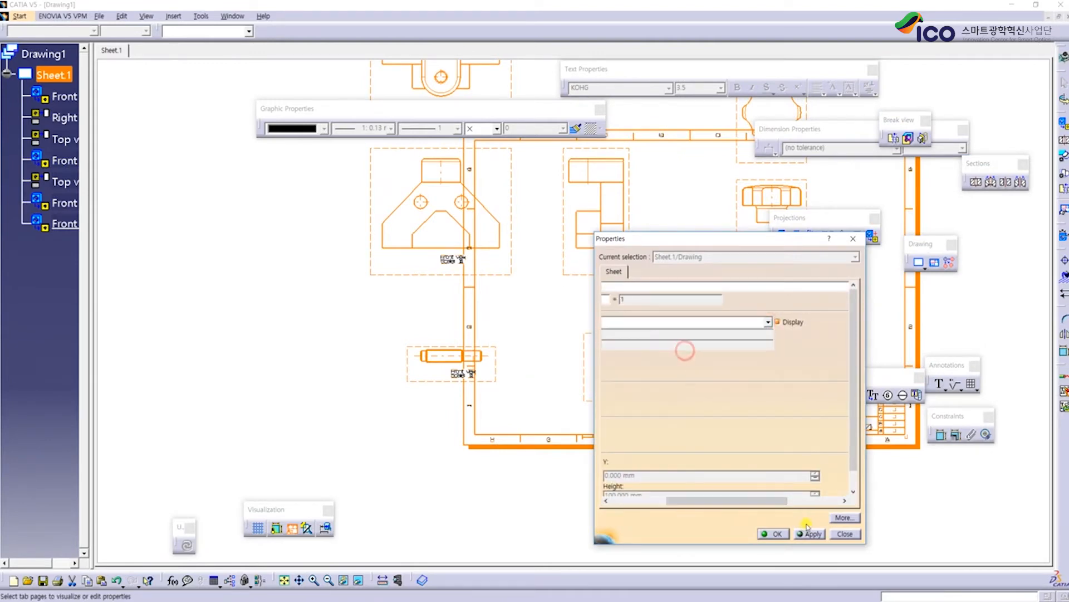
pyautogui.click(811, 533)
pyautogui.click(780, 533)
# Reposition the bush, shaft, body and knob views so that they all lie within the A2 sheet
pyautogui.moveTo(606, 435)
pyautogui.mouseDown(button='middle')
pyautogui.moveTo(554, 430)
pyautogui.moveTo(480, 358)
pyautogui.mouseUp(button='middle')
pyautogui.moveTo(474, 372); pyautogui.dragTo(696, 346)
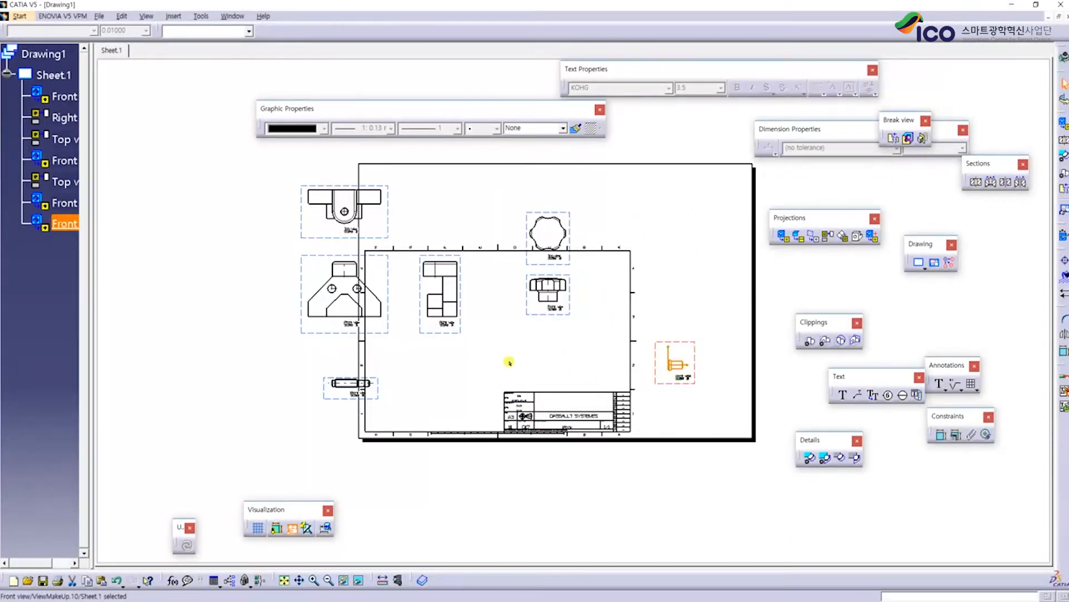
pyautogui.moveTo(377, 383); pyautogui.dragTo(474, 368)
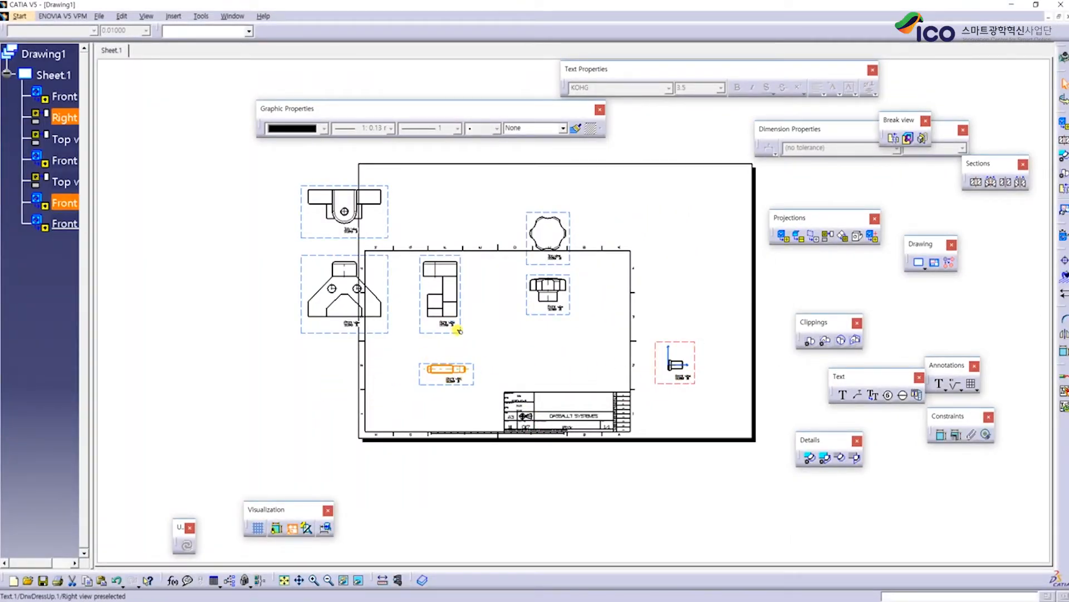
pyautogui.moveTo(387, 328); pyautogui.dragTo(483, 323)
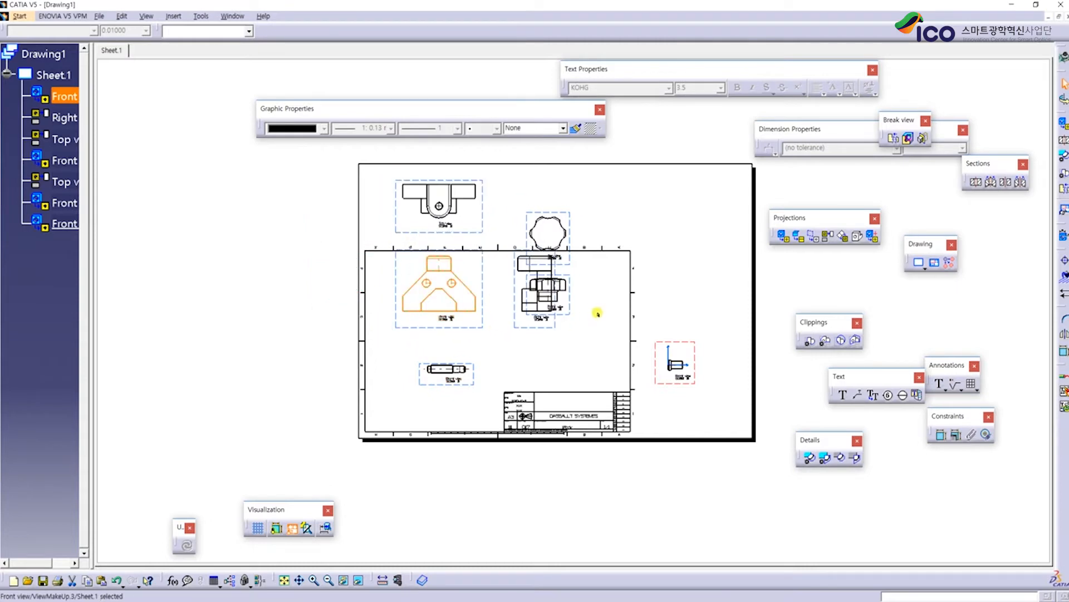
pyautogui.moveTo(569, 314); pyautogui.dragTo(643, 301)
# Switch to the sheet background and resize the Sample 1 frame and title block to fit the A2 sheet
pyautogui.click(146, 16)
pyautogui.click(152, 294)
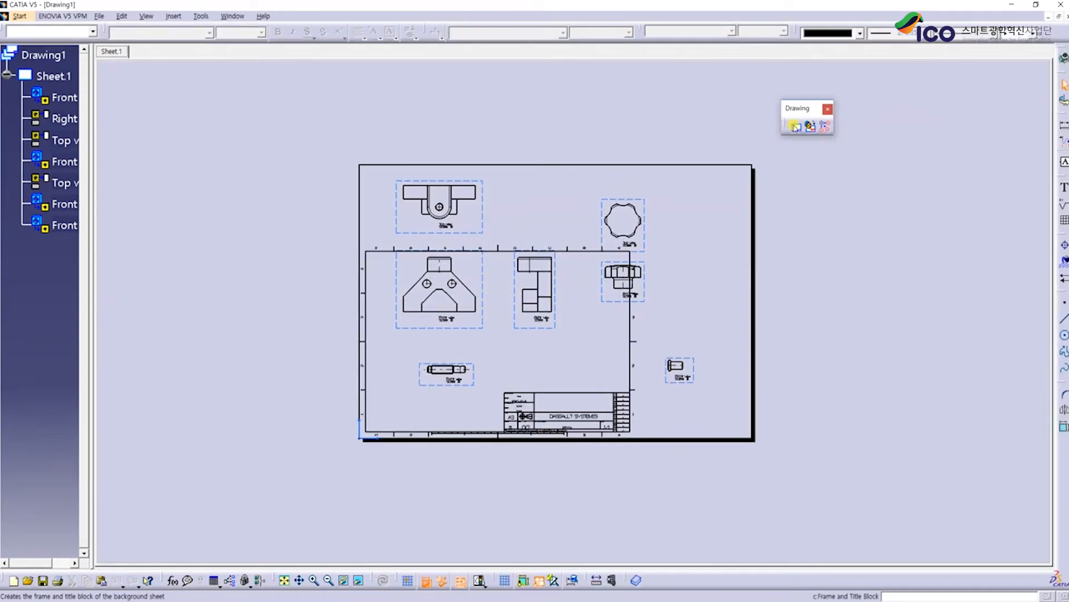
pyautogui.click(795, 127)
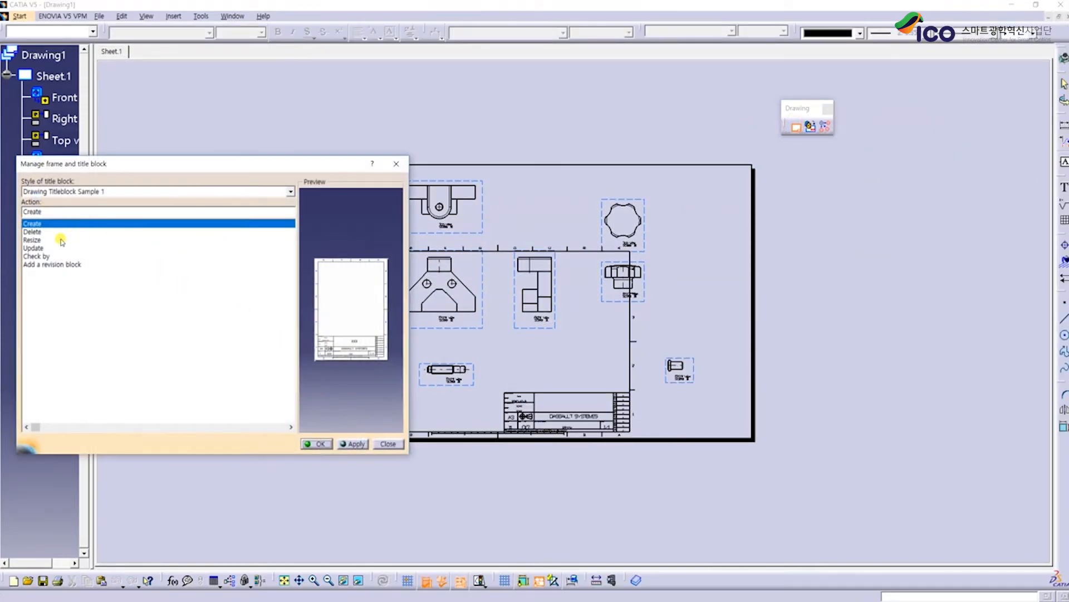
pyautogui.click(57, 241)
pyautogui.click(355, 444)
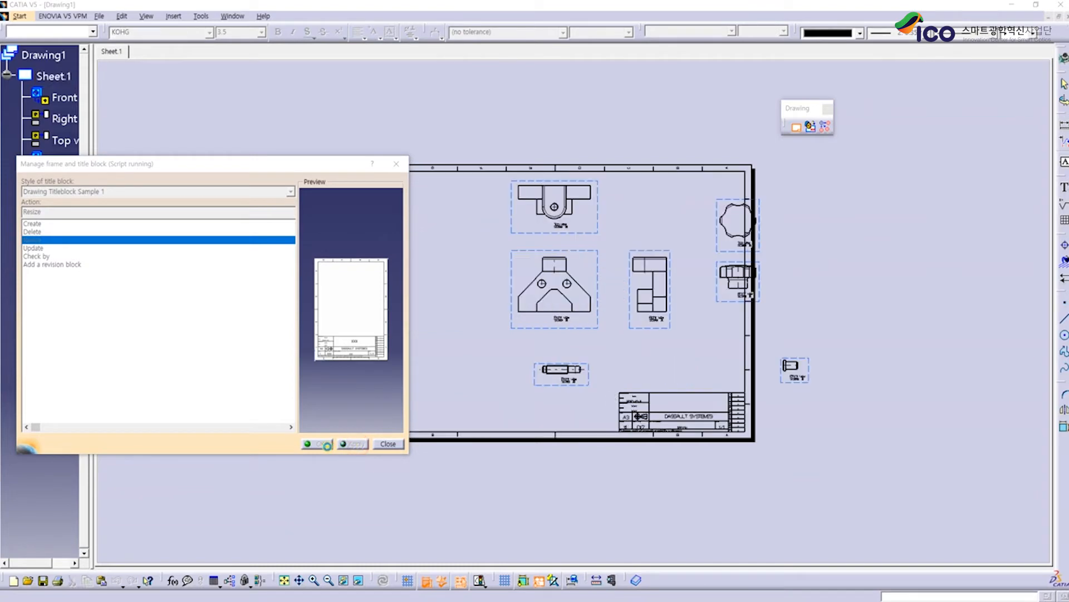
pyautogui.click(328, 444)
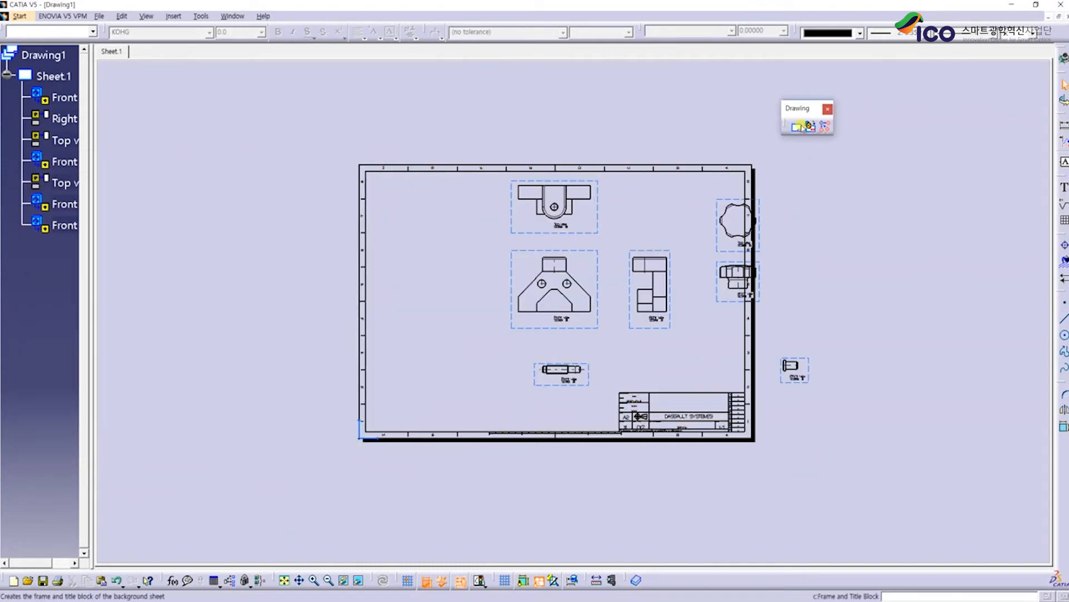
# Apply the Update action to the Sample 1 title block and examine its fields up close
pyautogui.click(796, 127)
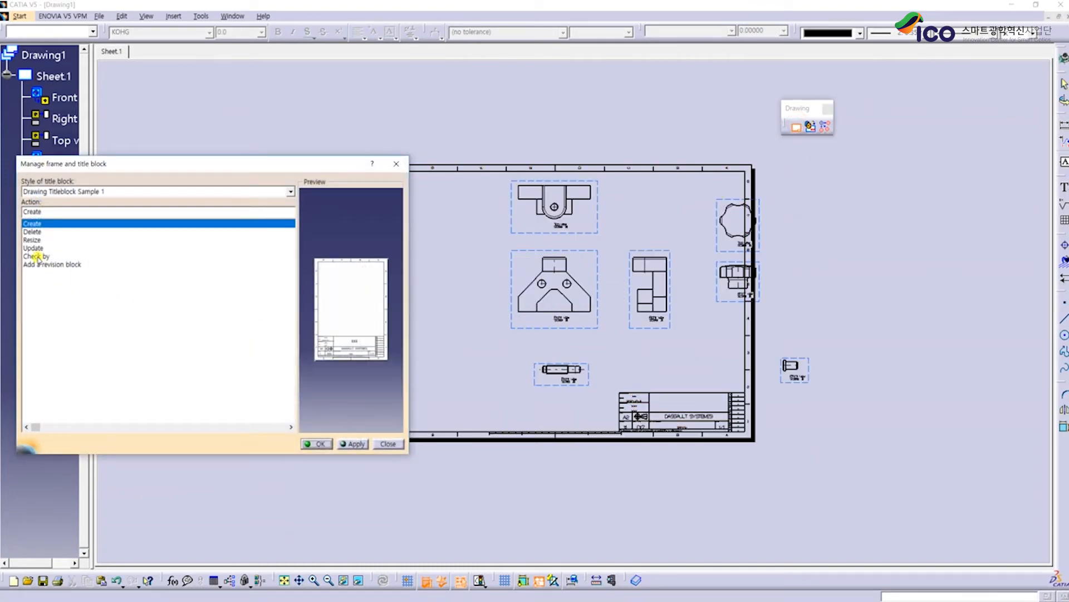
pyautogui.click(37, 249)
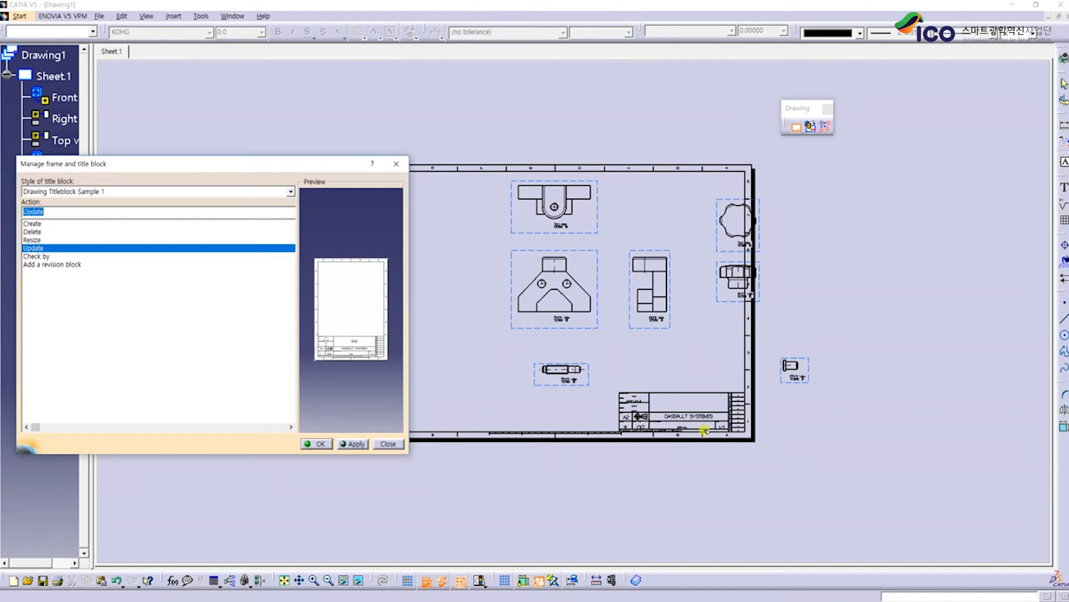
pyautogui.click(361, 448)
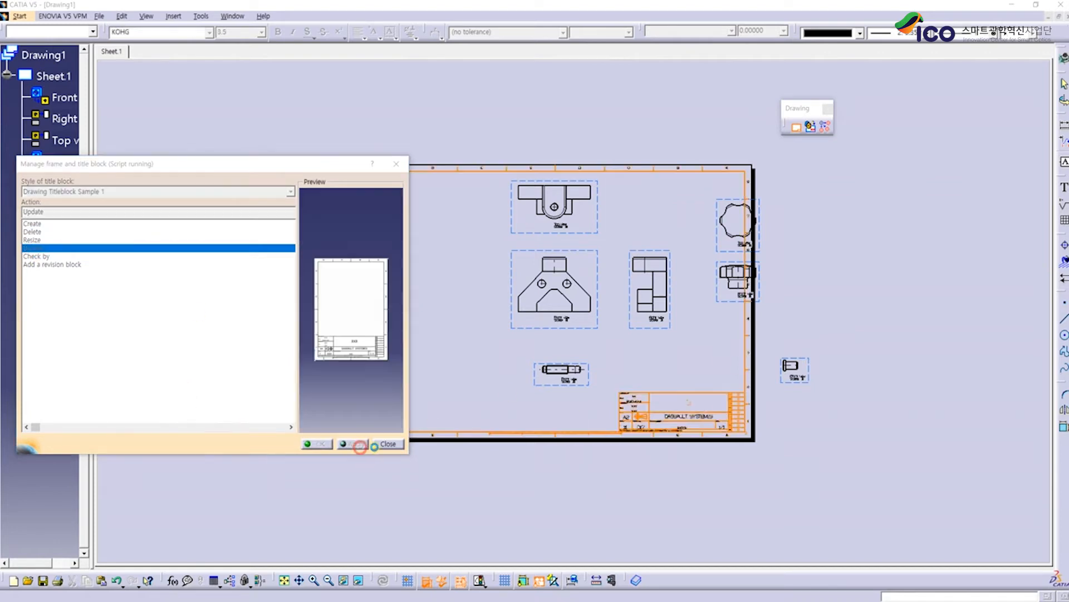
pyautogui.moveTo(629, 427); pyautogui.dragTo(630, 292, button='middle')
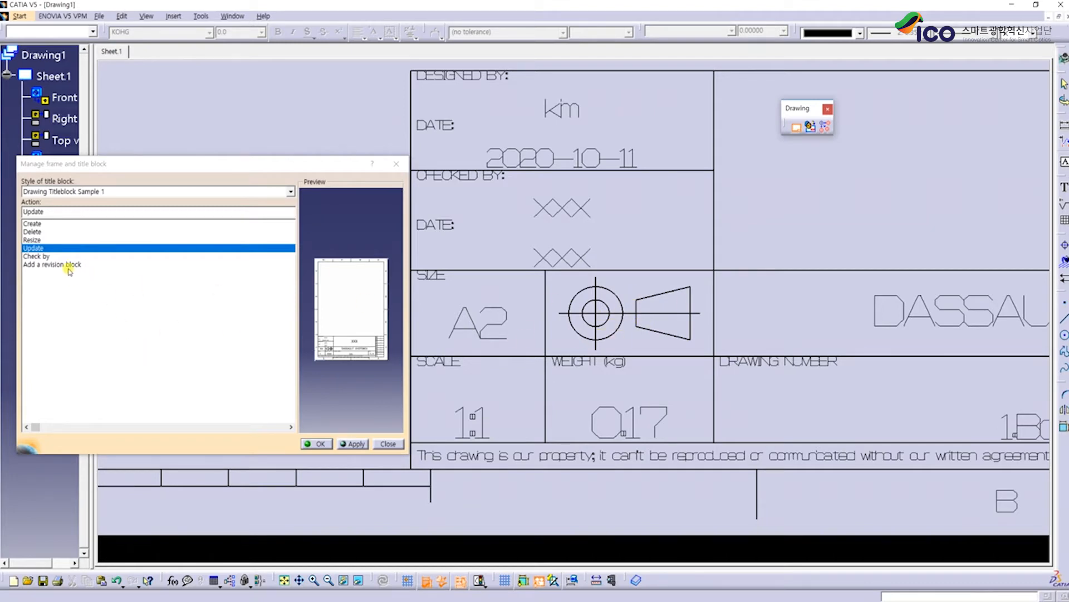
# Run the Check by action on the title block and enter the controller's name
pyautogui.click(42, 255)
pyautogui.click(349, 443)
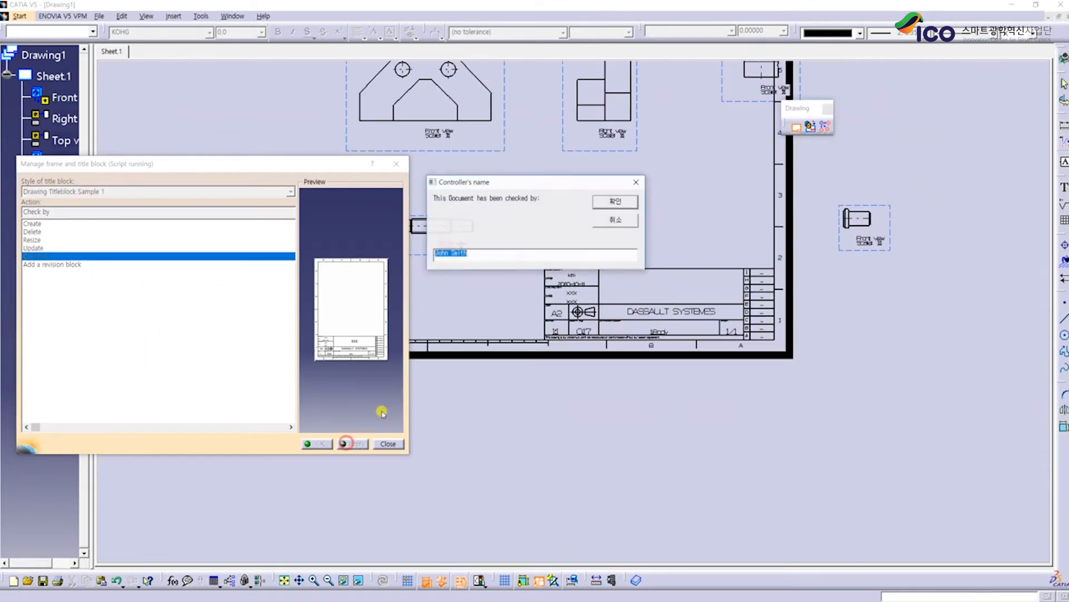
pyautogui.doubleClick(483, 252)
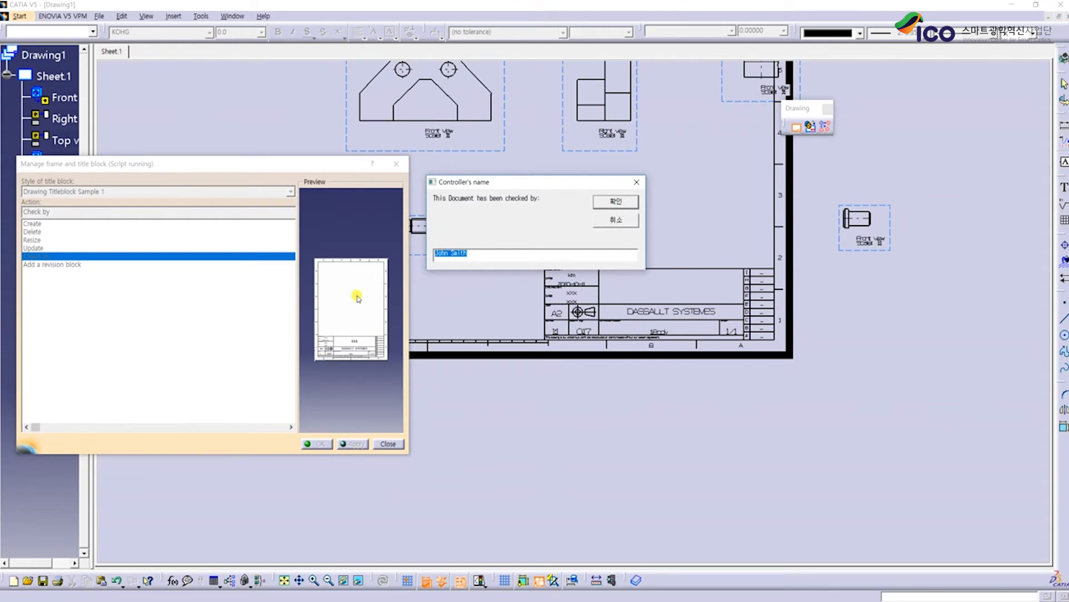
pyautogui.click(625, 202)
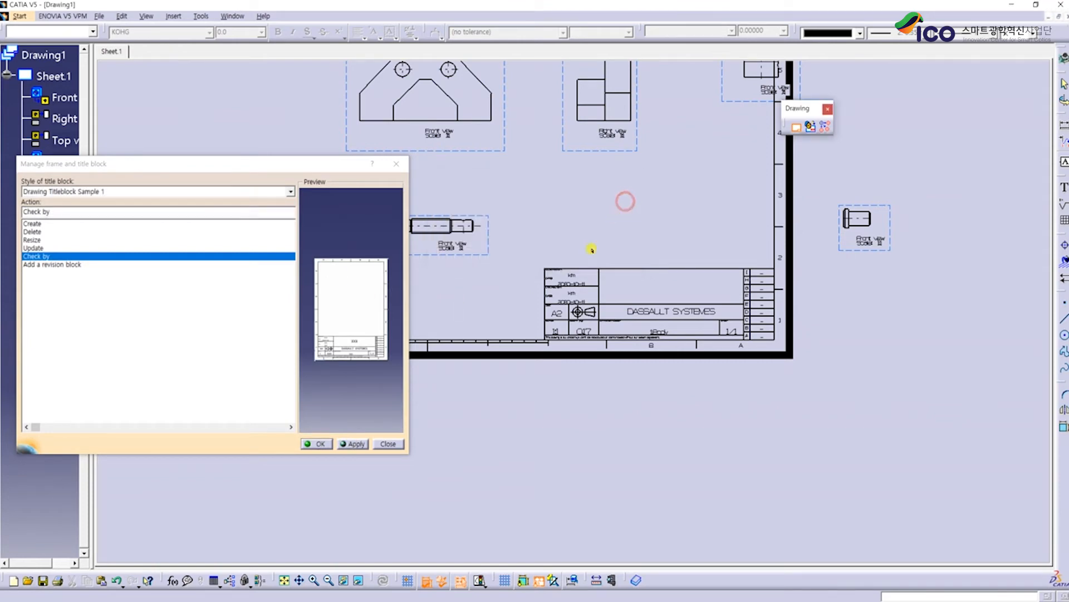
# Apply the Add a revision block action to the Drawing Titleblock Sample 1 frame
pyautogui.moveTo(587, 290); pyautogui.dragTo(579, 268, button='middle')
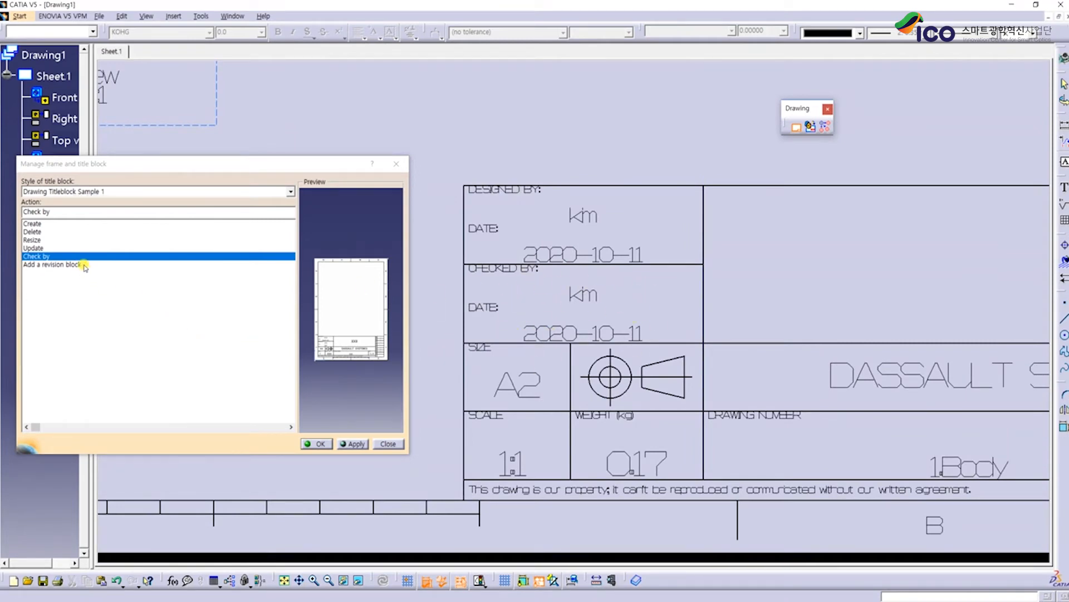
pyautogui.click(81, 266)
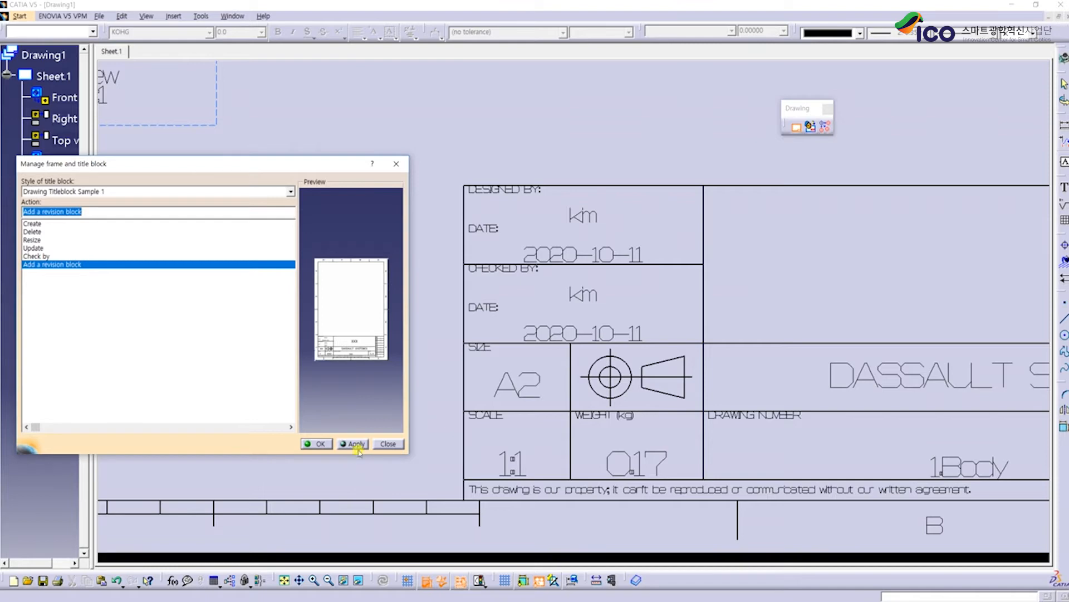
pyautogui.moveTo(577, 162); pyautogui.dragTo(590, 245, button='middle')
pyautogui.moveTo(473, 202); pyautogui.dragTo(602, 382, button='middle')
pyautogui.moveTo(614, 234); pyautogui.dragTo(544, 408, button='middle')
pyautogui.moveTo(497, 240)
pyautogui.mouseDown(button='middle')
pyautogui.moveTo(611, 346)
pyautogui.moveTo(611, 370)
pyautogui.mouseUp(button='middle')
pyautogui.click(345, 445)
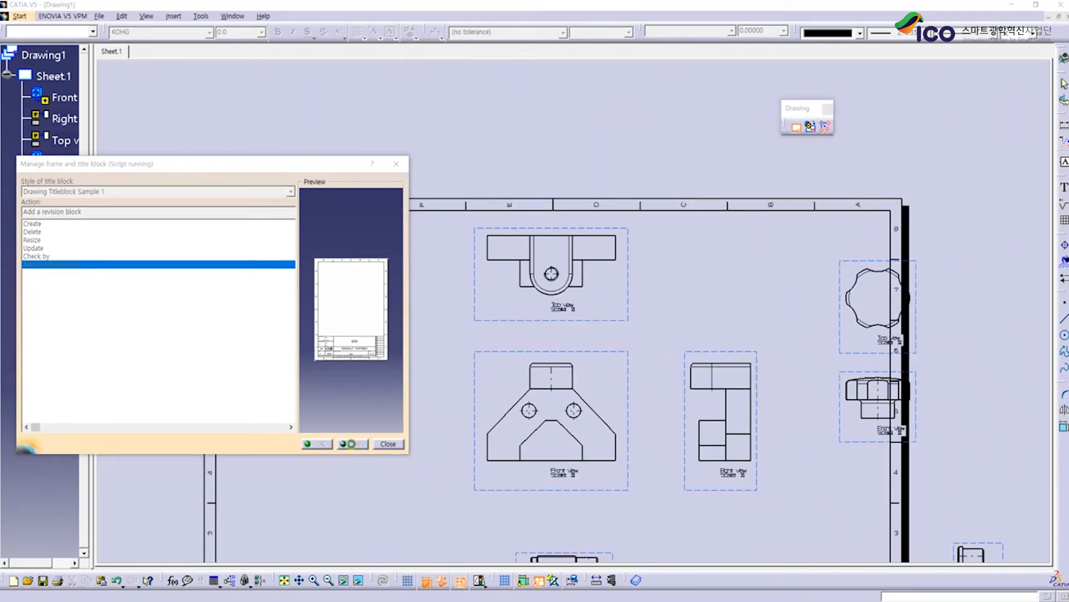
# Enter the reviewer's name and a size-related description comment for the revision block, and examine the inserted row up close
pyautogui.click(481, 252)
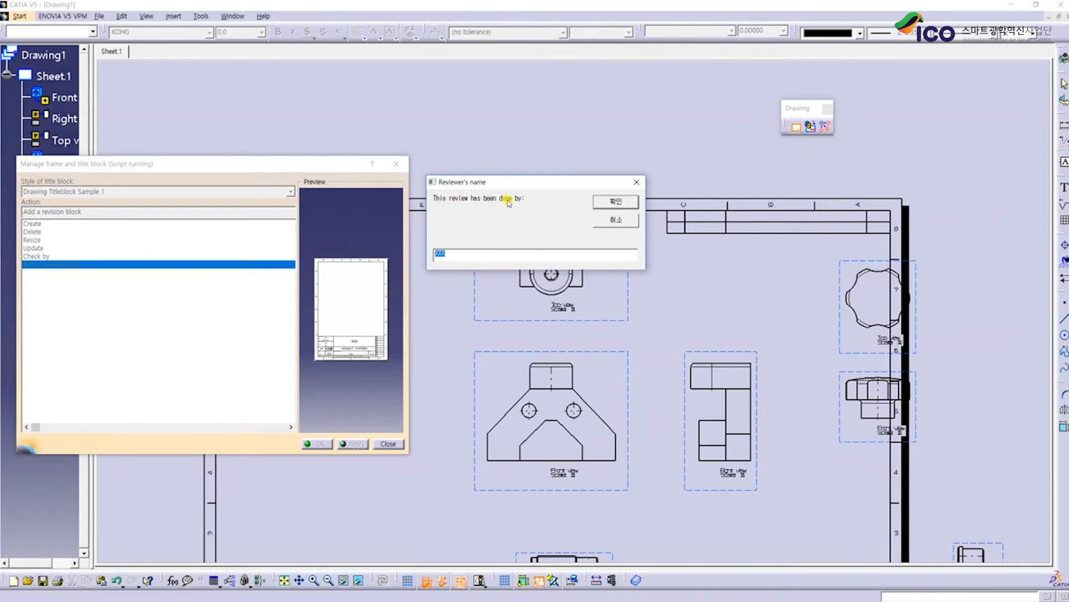
pyautogui.click(476, 255)
pyautogui.click(612, 201)
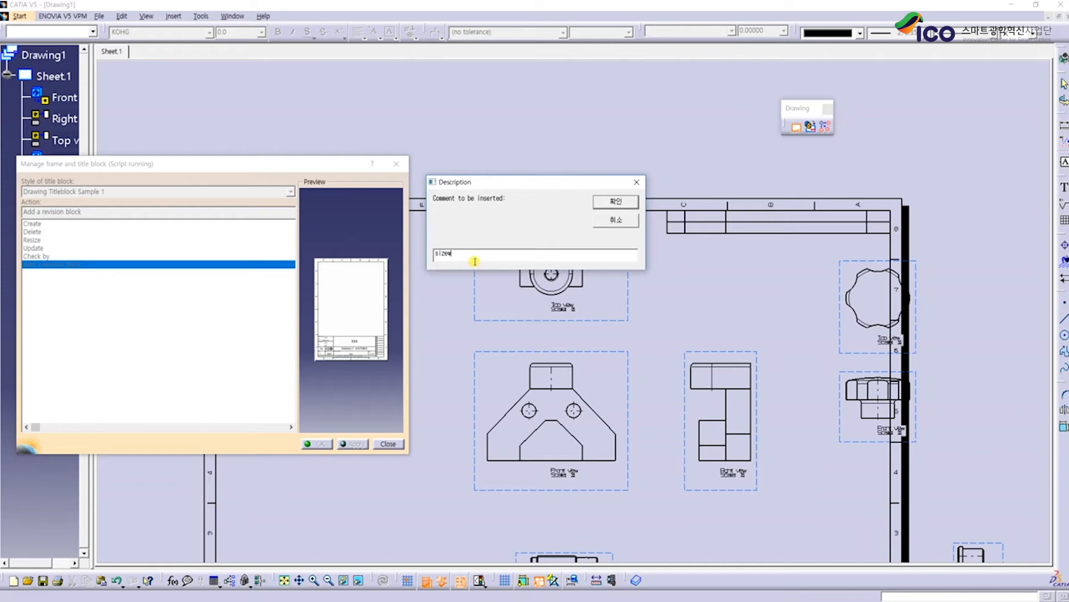
pyautogui.click(625, 203)
pyautogui.moveTo(766, 282)
pyautogui.mouseDown(button='middle')
pyautogui.moveTo(738, 308)
pyautogui.moveTo(759, 226)
pyautogui.moveTo(630, 300)
pyautogui.mouseUp(button='middle')
pyautogui.moveTo(1042, 300); pyautogui.dragTo(787, 321, button='middle')
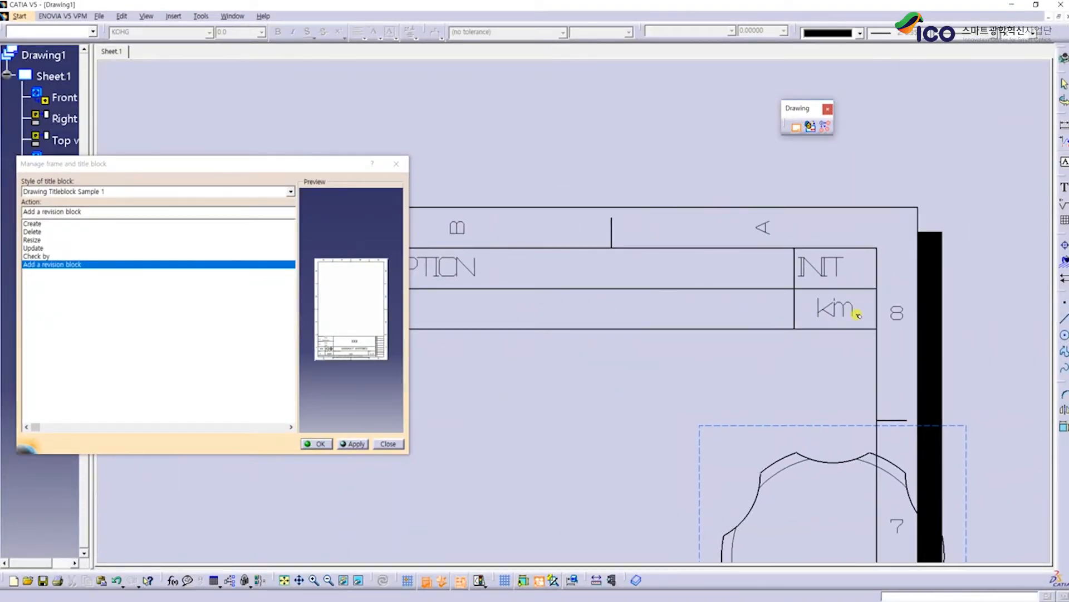
# Check the revision block, exit the frame and title block settings, and return the drawing to its working views
pyautogui.moveTo(597, 288); pyautogui.dragTo(826, 281, button='middle')
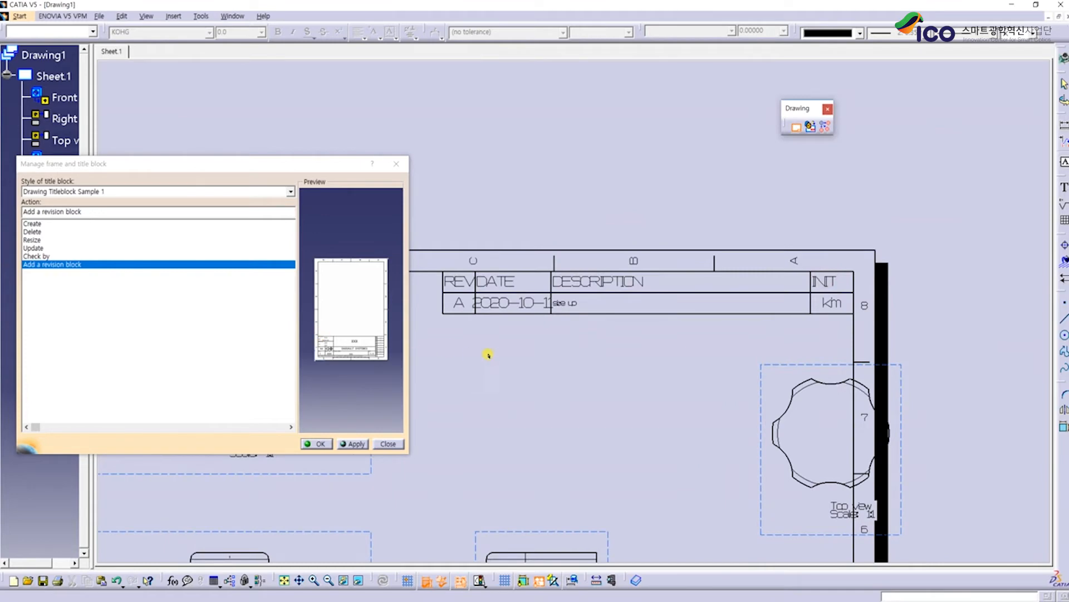
pyautogui.moveTo(473, 354); pyautogui.dragTo(533, 257, button='middle')
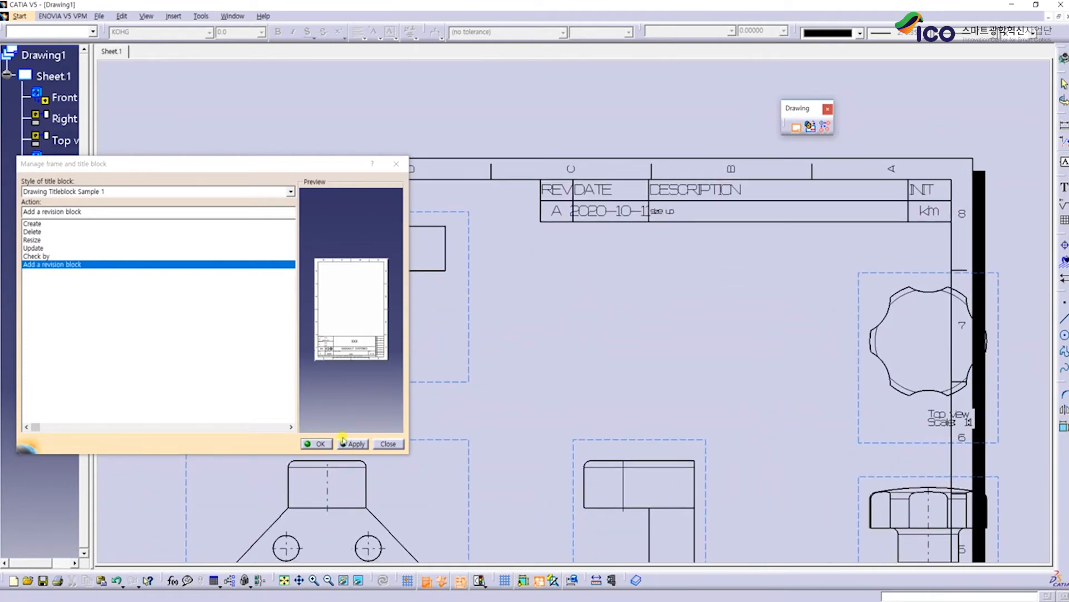
pyautogui.click(344, 440)
pyautogui.click(127, 15)
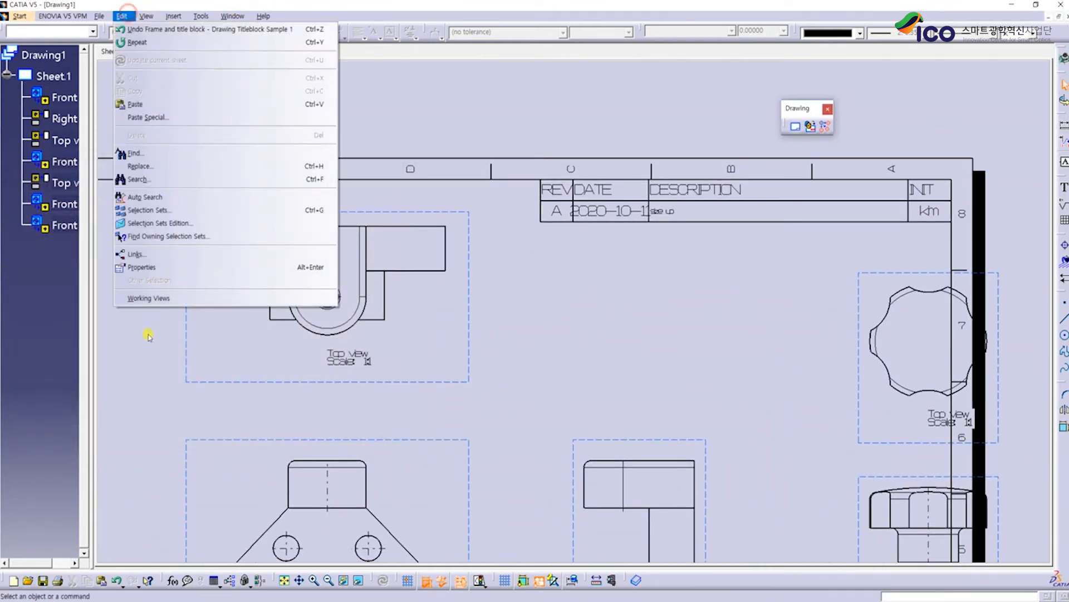
pyautogui.click(161, 298)
# Examine the projected front, right and top views across the sheet, including their center lines and hole axes
pyautogui.moveTo(673, 263); pyautogui.dragTo(619, 281, button='middle')
pyautogui.moveTo(657, 310); pyautogui.dragTo(489, 311)
pyautogui.moveTo(645, 430); pyautogui.dragTo(460, 443)
pyautogui.moveTo(585, 423); pyautogui.dragTo(378, 410, button='middle')
pyautogui.moveTo(721, 418); pyautogui.dragTo(366, 431)
pyautogui.moveTo(609, 312); pyautogui.dragTo(475, 342)
pyautogui.moveTo(546, 332); pyautogui.dragTo(659, 315, button='middle')
pyautogui.moveTo(409, 312)
pyautogui.mouseDown(button='middle')
pyautogui.moveTo(576, 306)
pyautogui.moveTo(574, 295)
pyautogui.moveTo(629, 280)
pyautogui.mouseUp(button='middle')
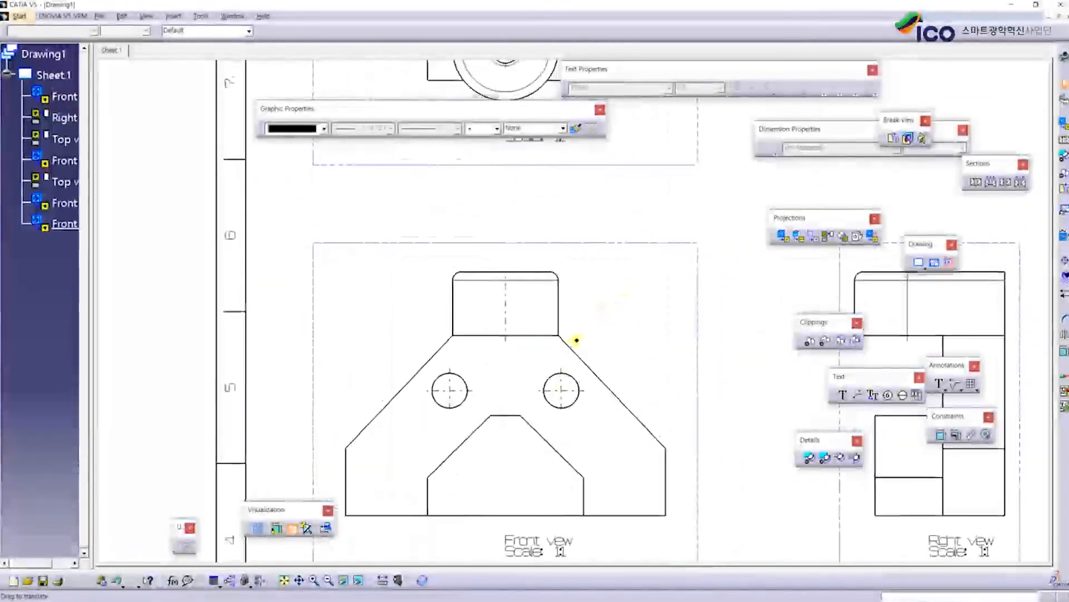
pyautogui.moveTo(576, 339); pyautogui.dragTo(620, 219, button='middle')
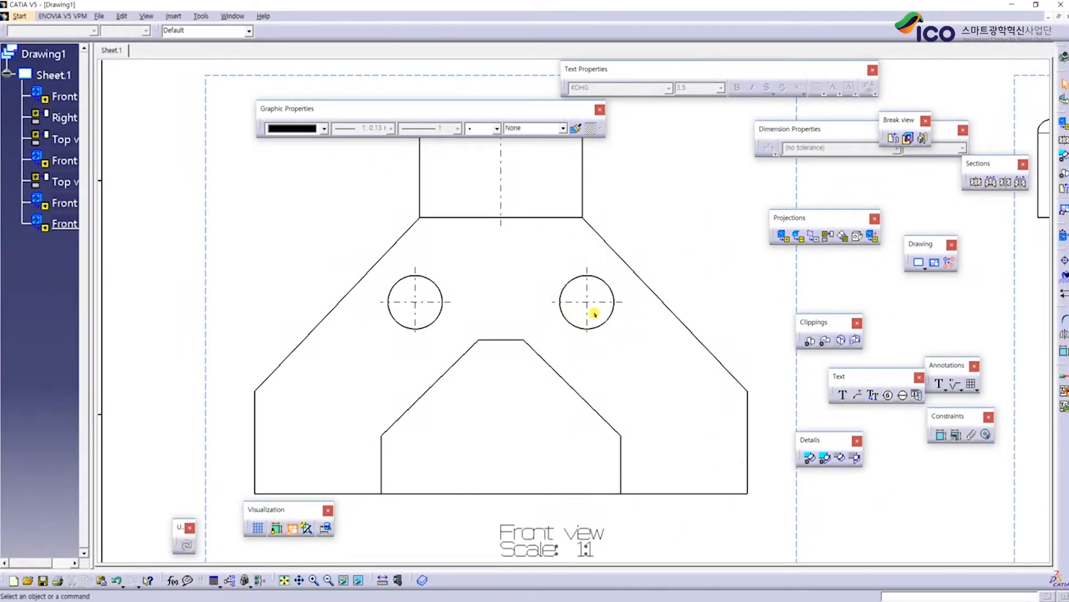
pyautogui.moveTo(601, 343)
pyautogui.mouseDown(button='middle')
pyautogui.moveTo(649, 370)
pyautogui.moveTo(480, 384)
pyautogui.moveTo(587, 336)
pyautogui.moveTo(554, 359)
pyautogui.moveTo(516, 227)
pyautogui.moveTo(457, 319)
pyautogui.moveTo(494, 338)
pyautogui.moveTo(494, 267)
pyautogui.mouseUp(button='middle')
pyautogui.moveTo(501, 269); pyautogui.dragTo(558, 270)
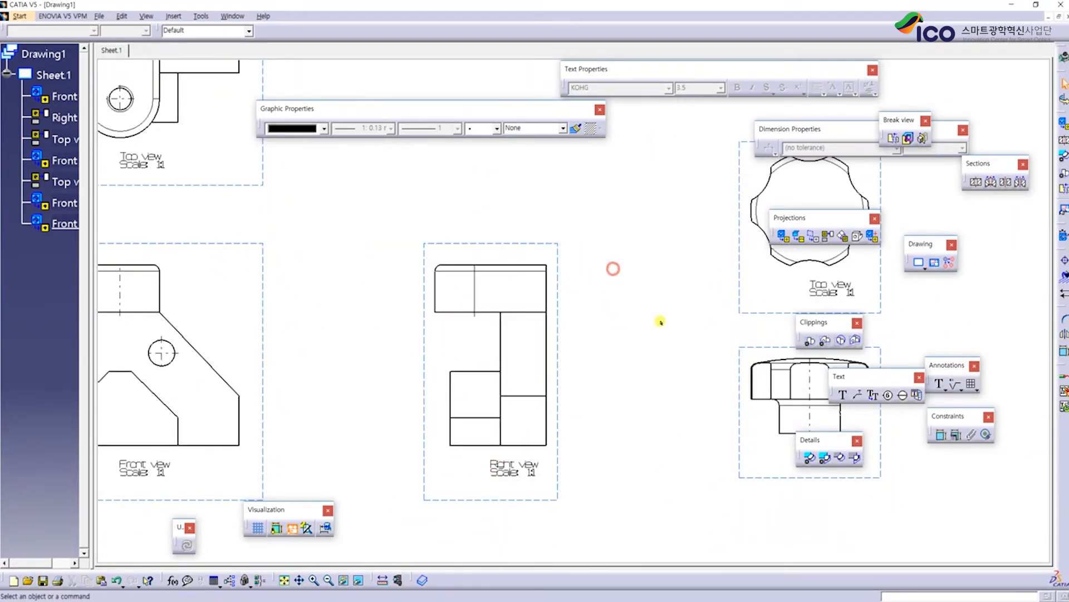
pyautogui.moveTo(644, 313); pyautogui.dragTo(526, 370, button='middle')
pyautogui.moveTo(290, 221); pyautogui.dragTo(350, 219, button='middle')
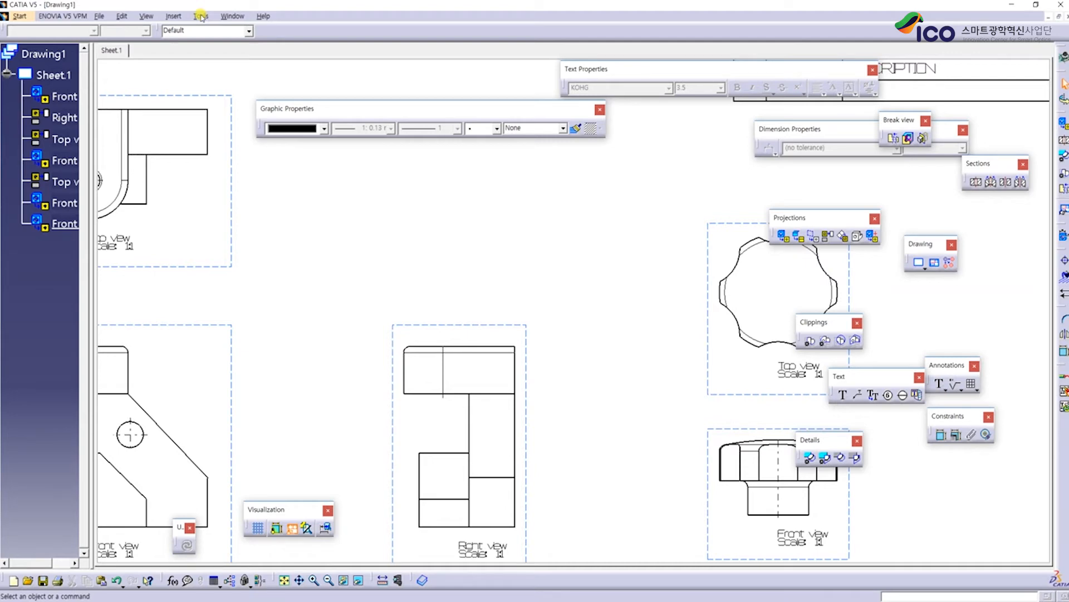
# Open the Drafting page of the program options
pyautogui.click(201, 17)
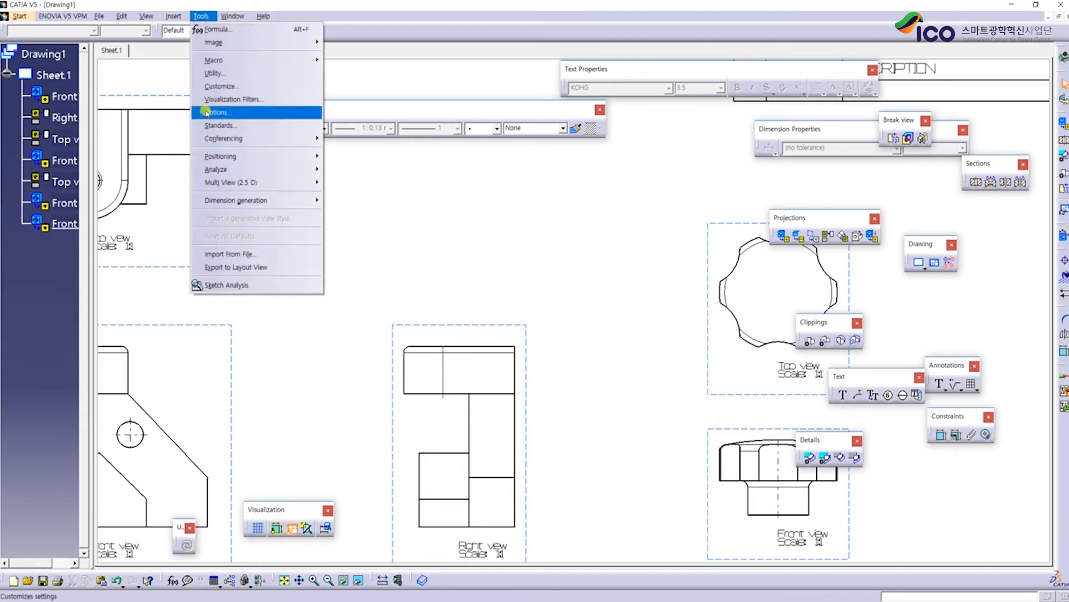
pyautogui.click(217, 112)
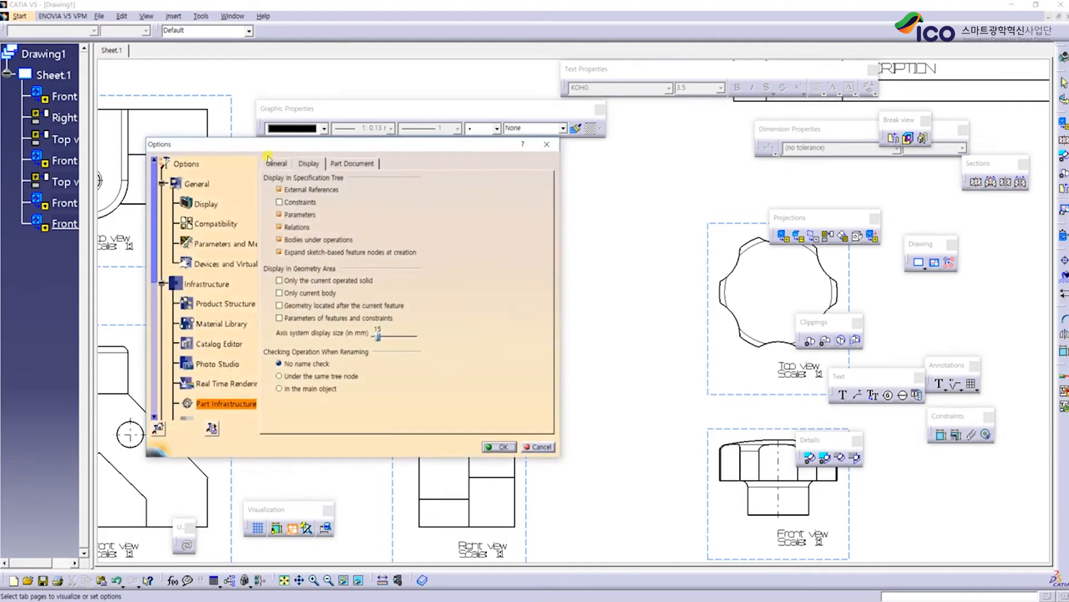
pyautogui.moveTo(270, 146); pyautogui.dragTo(556, 207)
pyautogui.moveTo(443, 330); pyautogui.dragTo(448, 390)
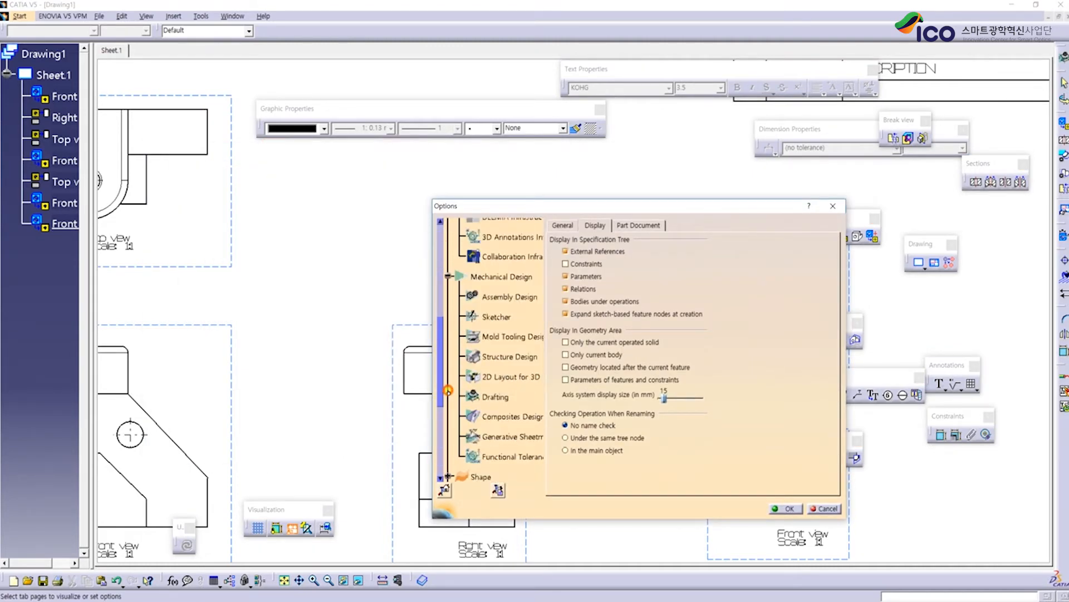
pyautogui.click(493, 396)
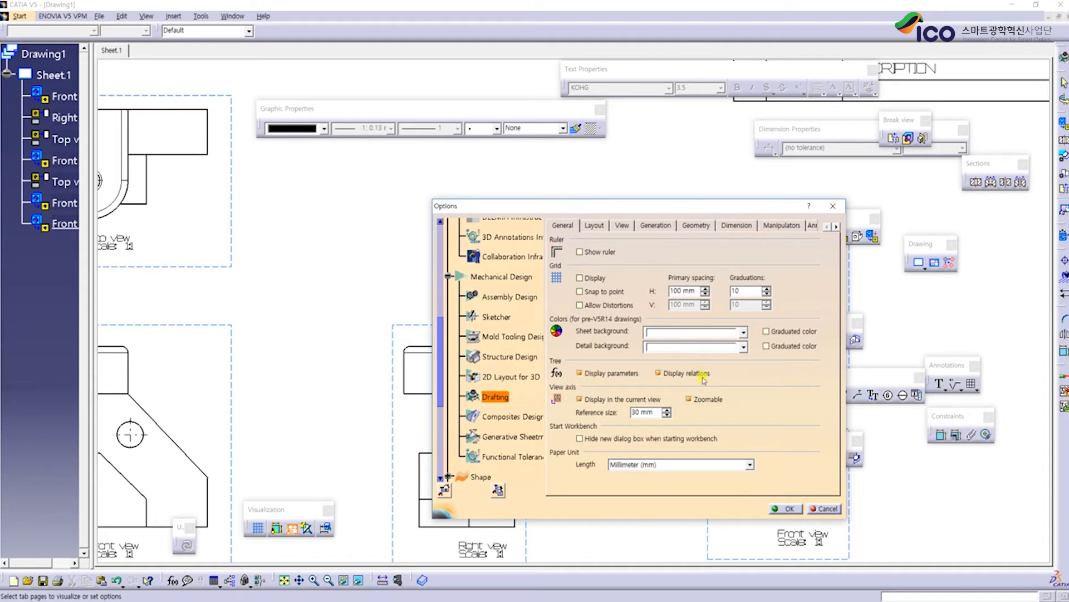
# Review the Layout and View settings of the Drafting options against the drawing, and close the options
pyautogui.click(593, 226)
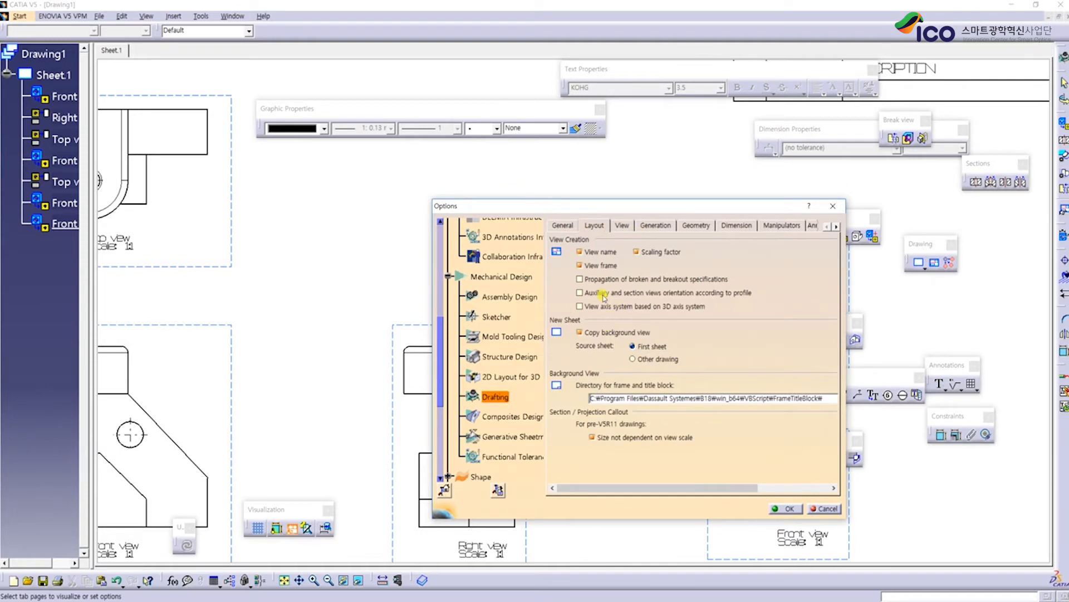
pyautogui.click(620, 226)
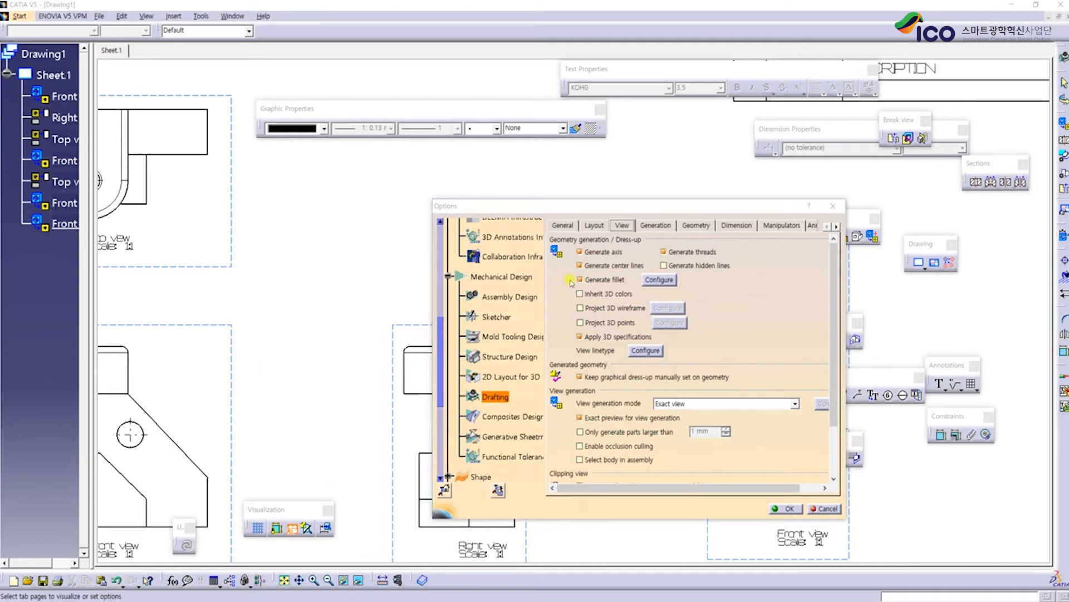
pyautogui.moveTo(637, 209); pyautogui.dragTo(565, 200)
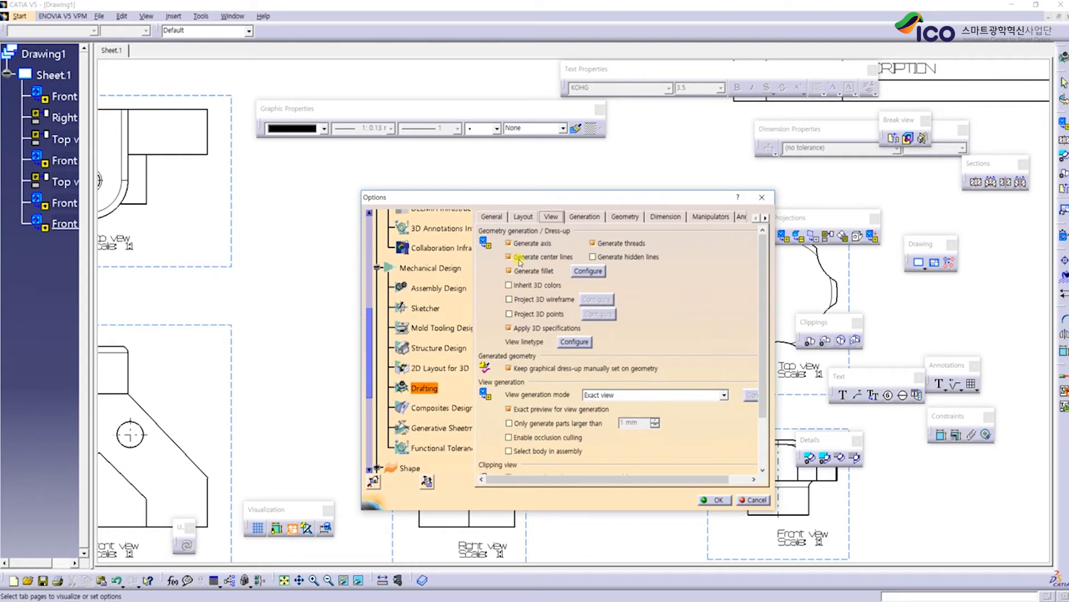
pyautogui.moveTo(563, 198); pyautogui.dragTo(340, 198)
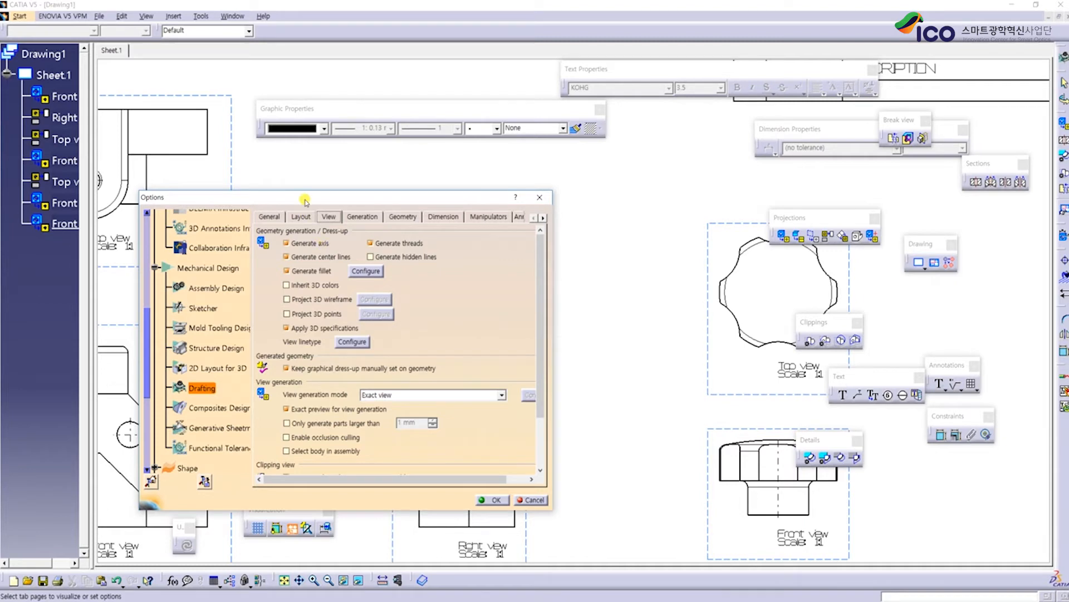
pyautogui.moveTo(303, 199); pyautogui.dragTo(510, 199)
pyautogui.click(701, 497)
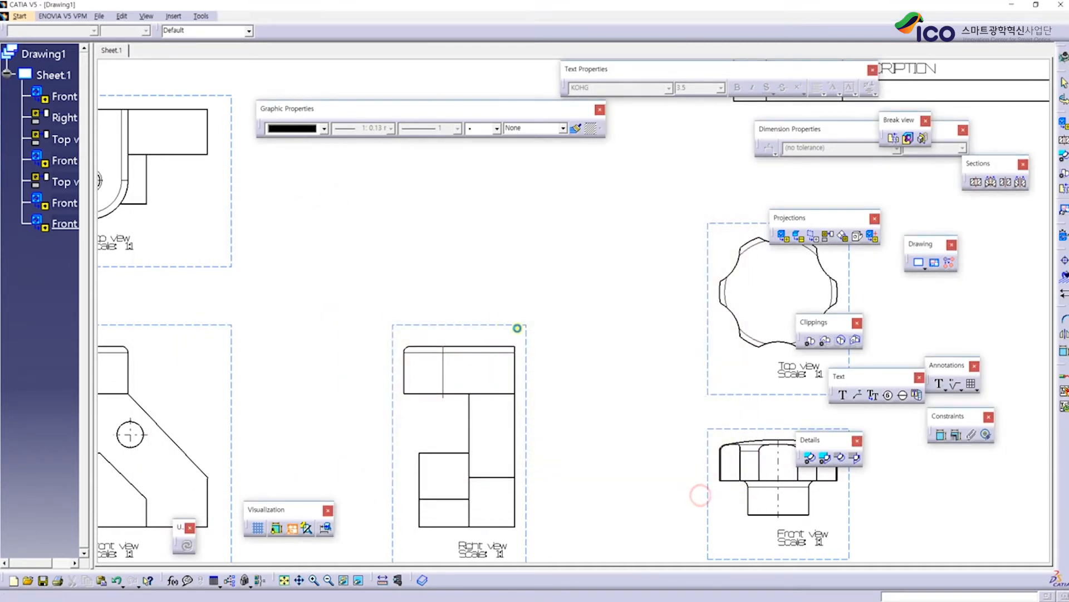
# Inspect the thread arc and center lines of the hole in the top view
pyautogui.scroll(5, 329, 287)
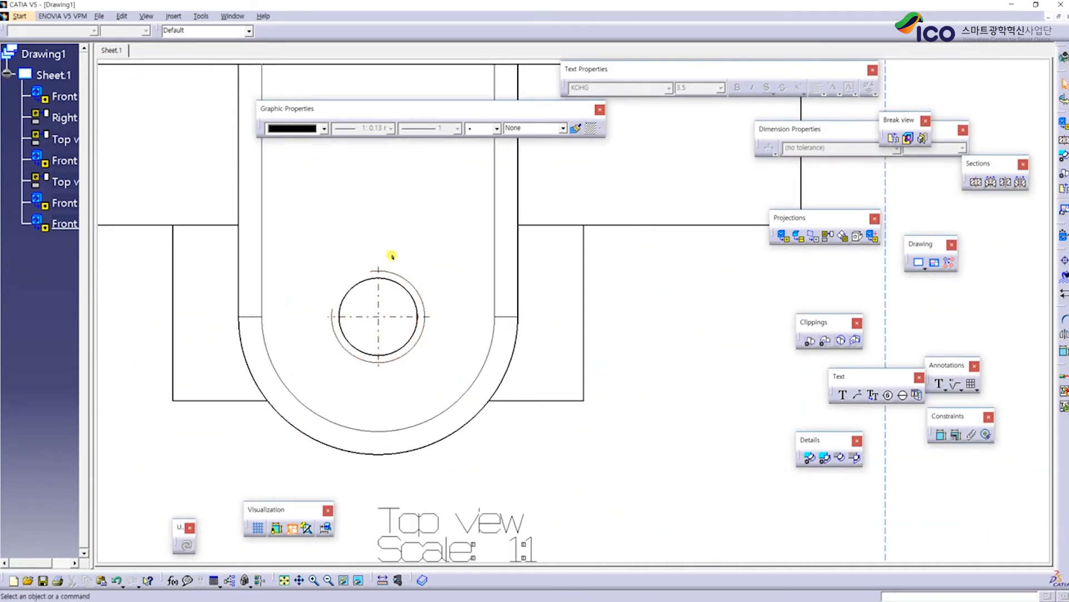
pyautogui.click(401, 282)
pyautogui.click(429, 230)
# Reopen the Drafting options and review all the View settings and the dimension Generation settings
pyautogui.click(201, 16)
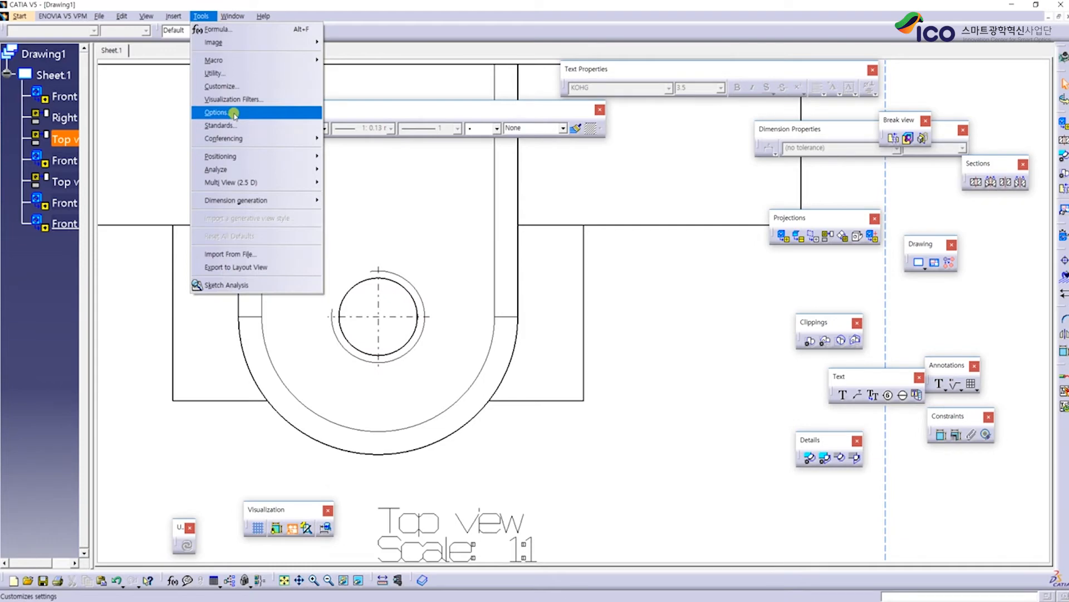
pyautogui.click(261, 111)
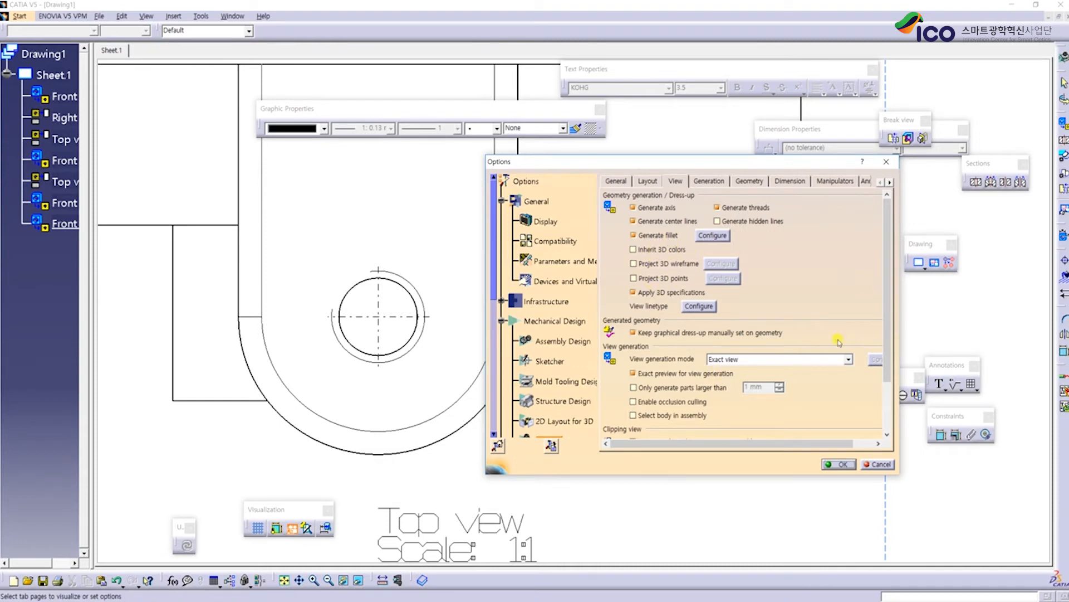
pyautogui.moveTo(889, 308); pyautogui.dragTo(888, 345)
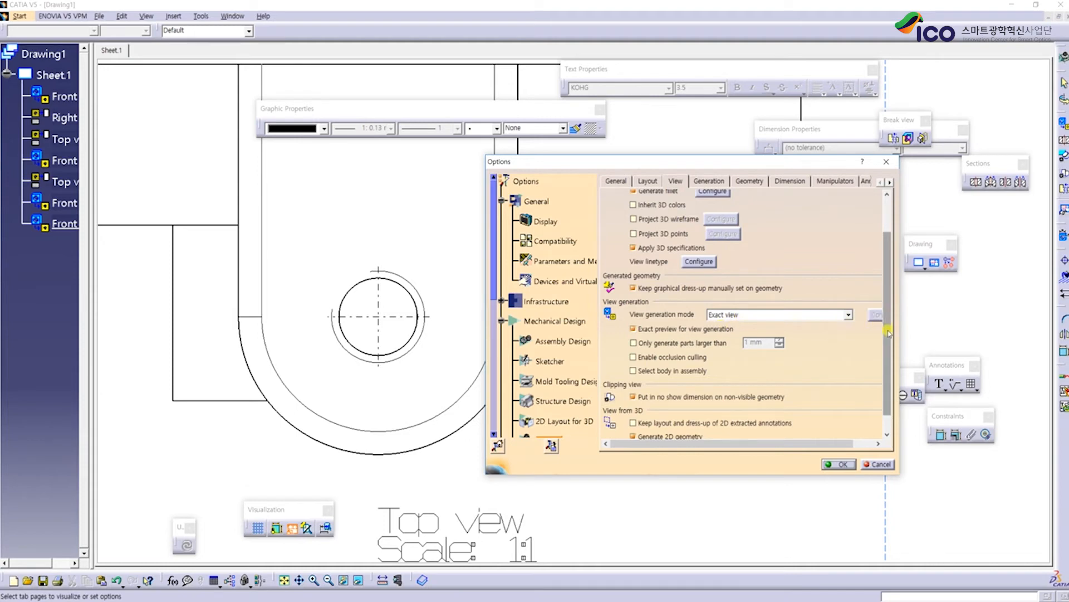
pyautogui.moveTo(887, 332); pyautogui.dragTo(883, 364)
pyautogui.scroll(5, 884, 362)
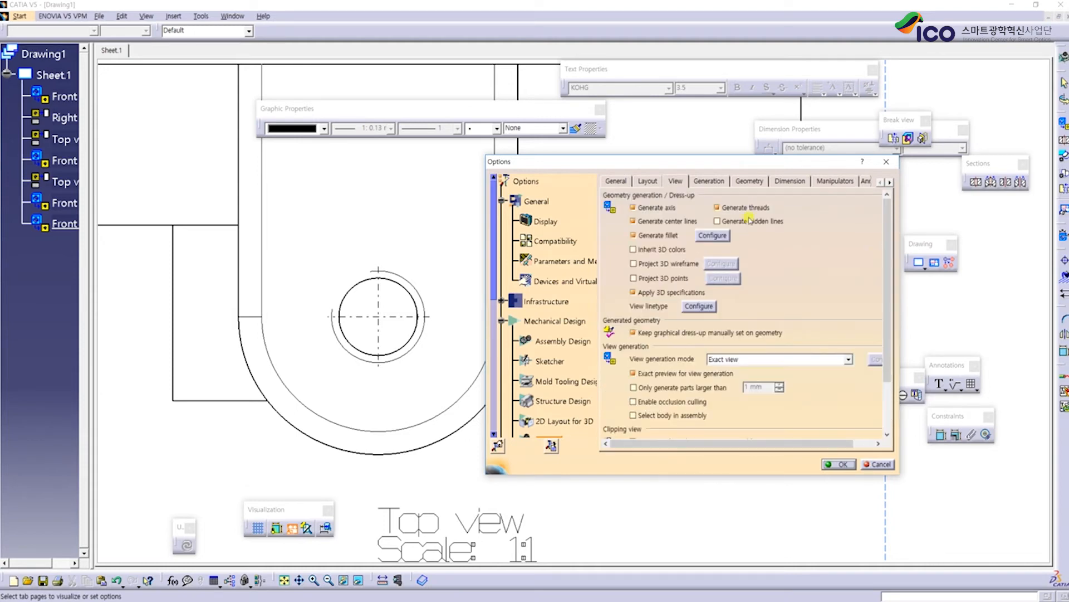
pyautogui.click(705, 183)
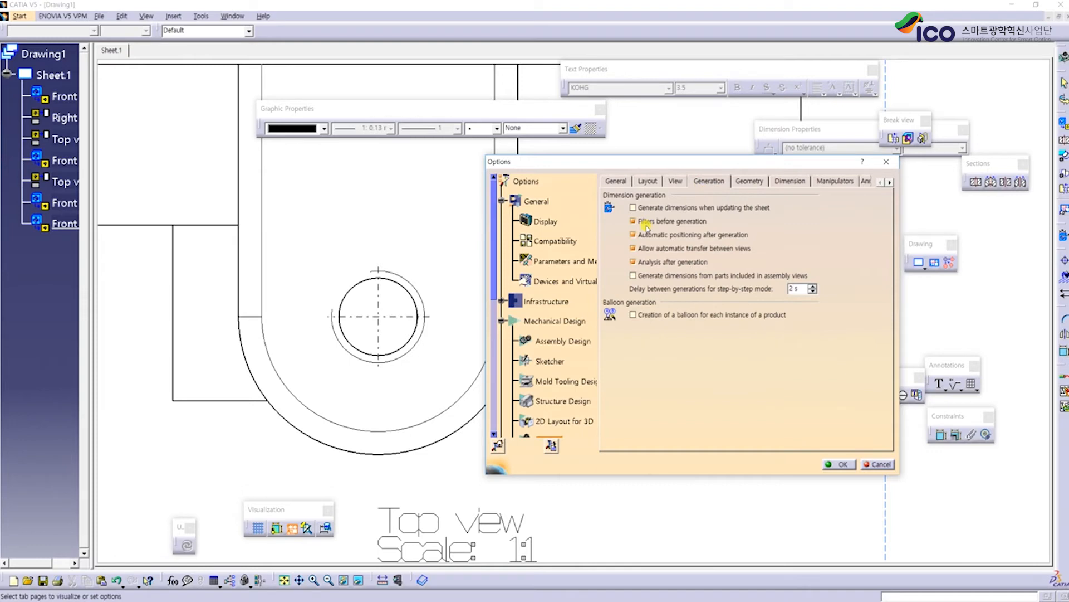
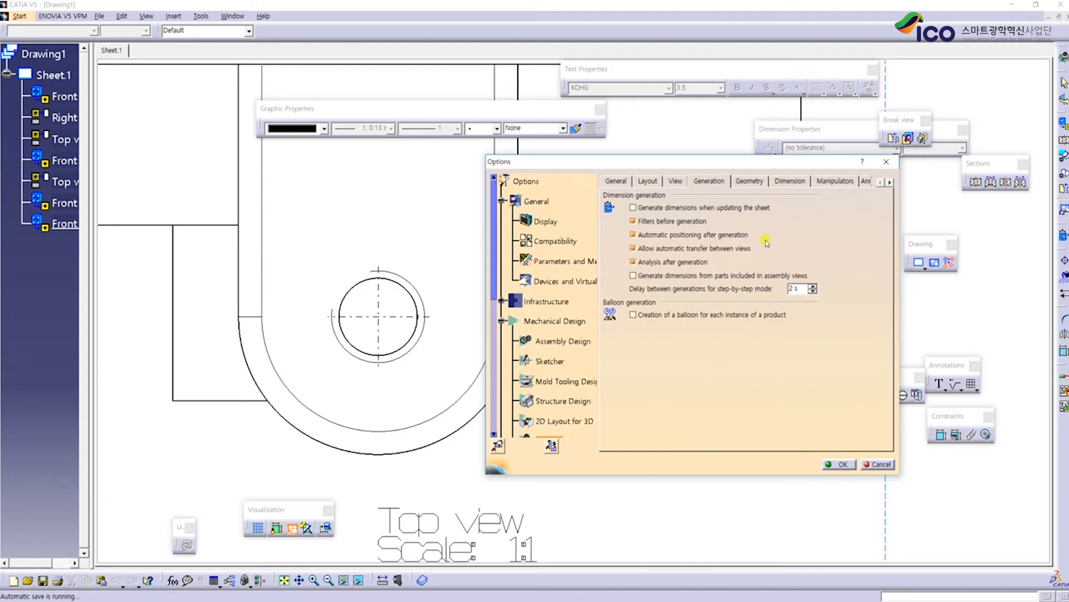
# In the Drafting Geometry options, turn on Display constraints with a 1 mm reference size and check the diagnostic colors
pyautogui.click(750, 183)
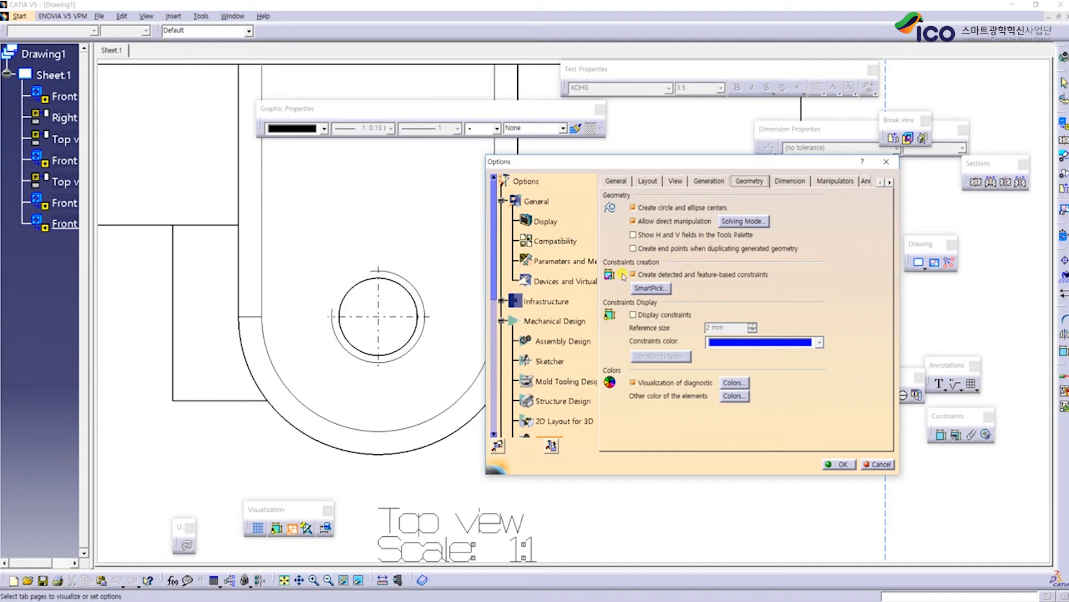
pyautogui.click(648, 315)
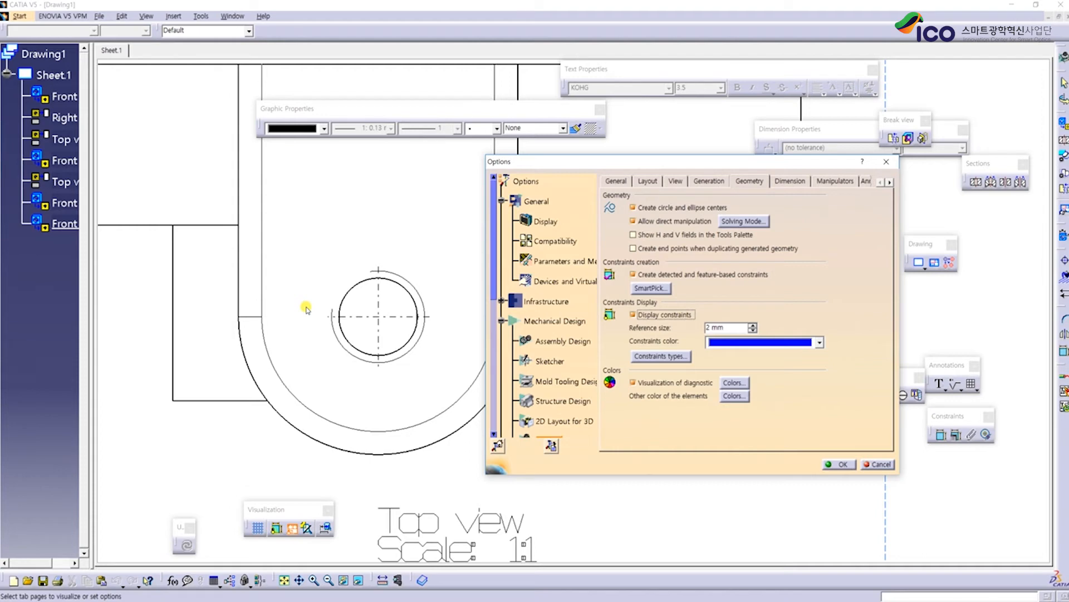
pyautogui.moveTo(782, 163); pyautogui.dragTo(538, 174)
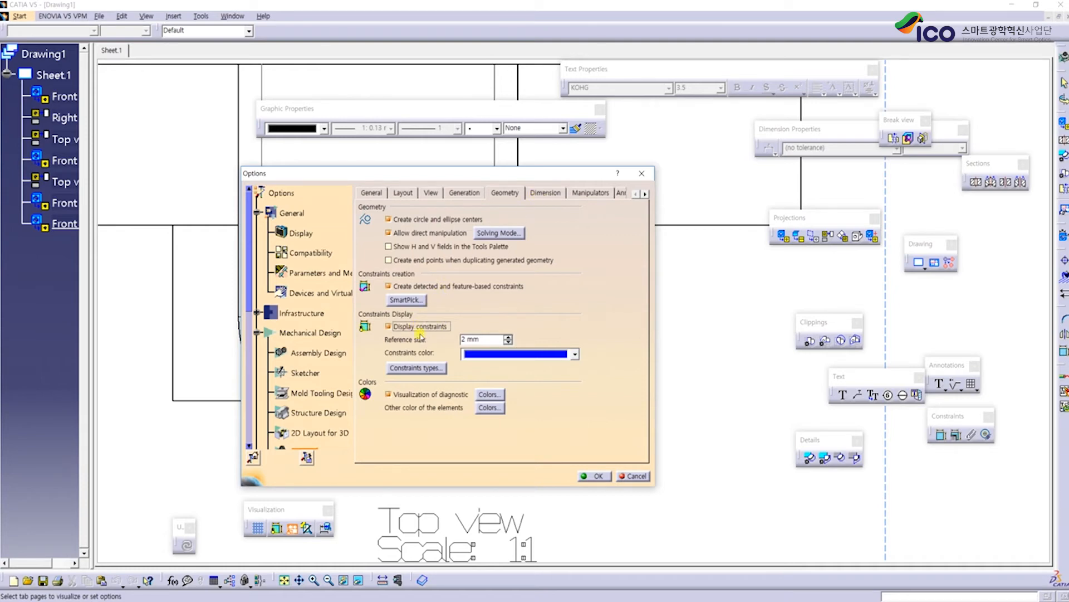
pyautogui.click(497, 342)
pyautogui.click(489, 393)
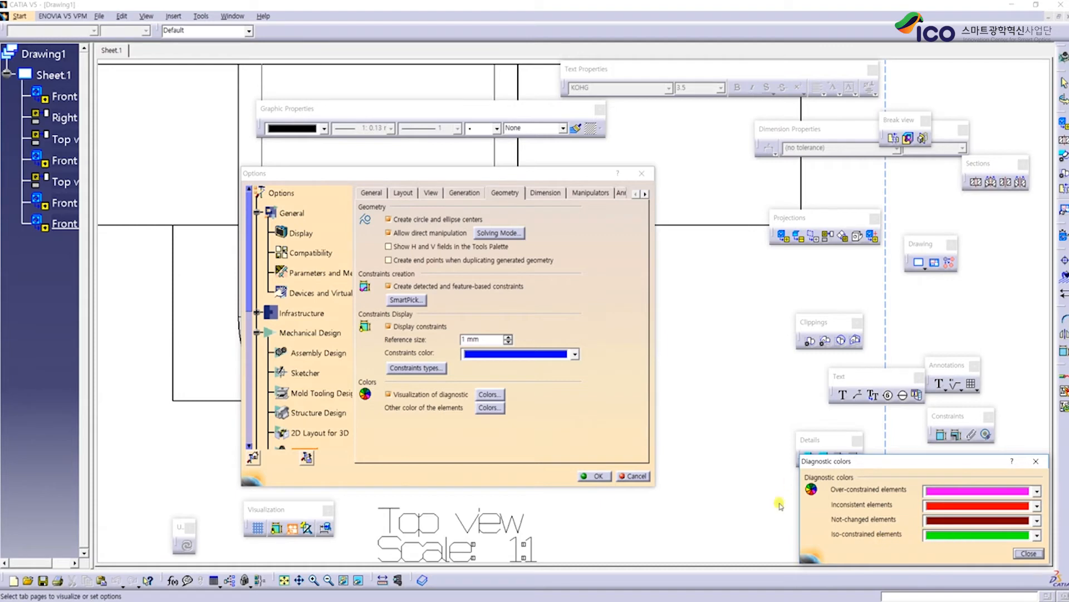
pyautogui.click(1026, 553)
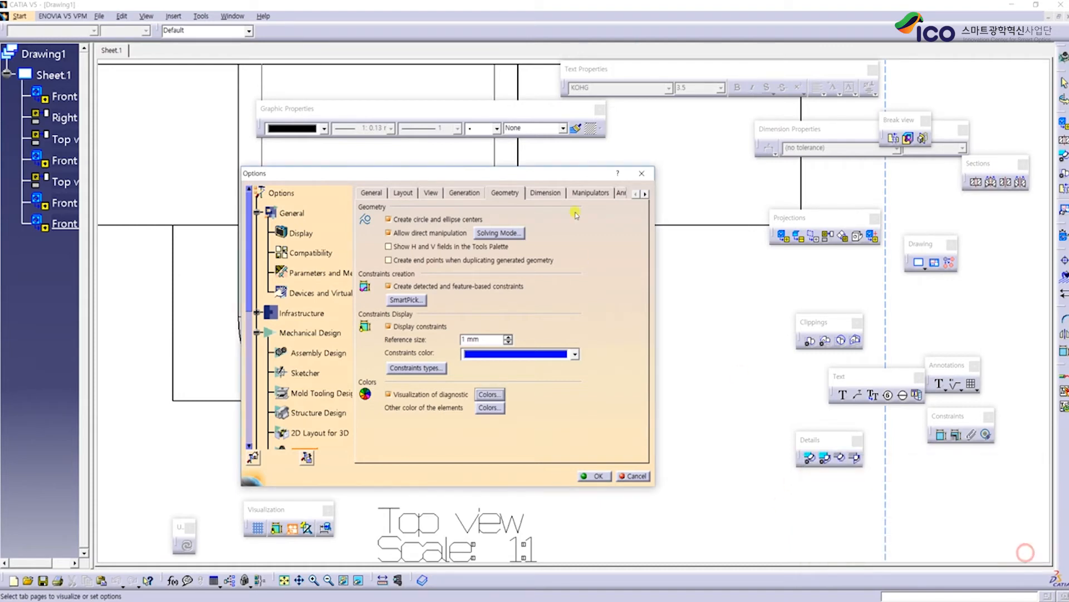
# Review the Dimension, Manipulators, Annotation and Dress-Up, and Administration settings, and accept the options
pyautogui.click(560, 193)
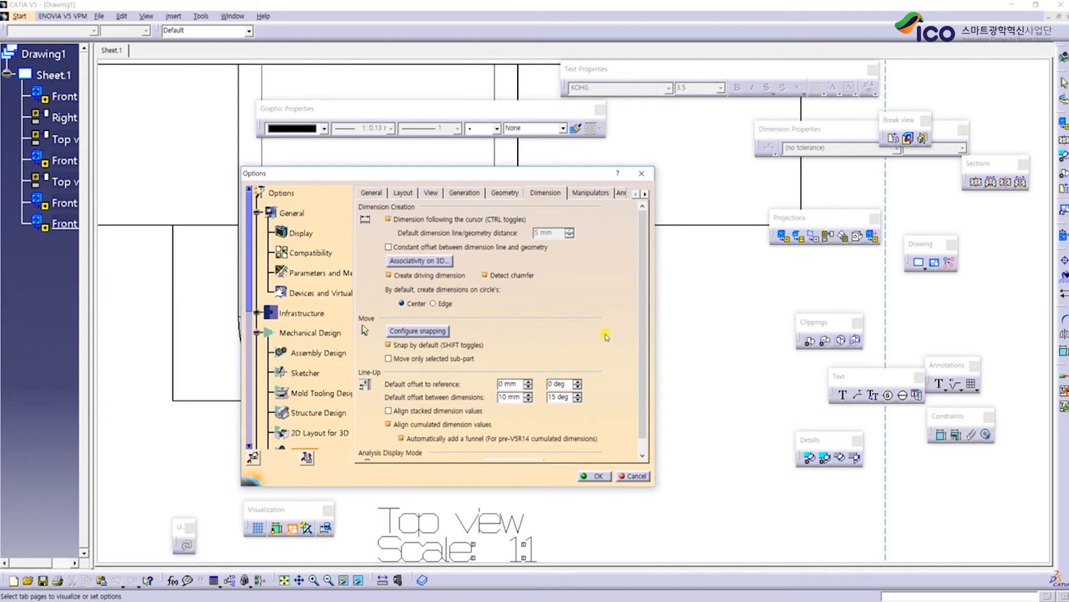
pyautogui.click(644, 194)
pyautogui.click(644, 193)
pyautogui.click(537, 193)
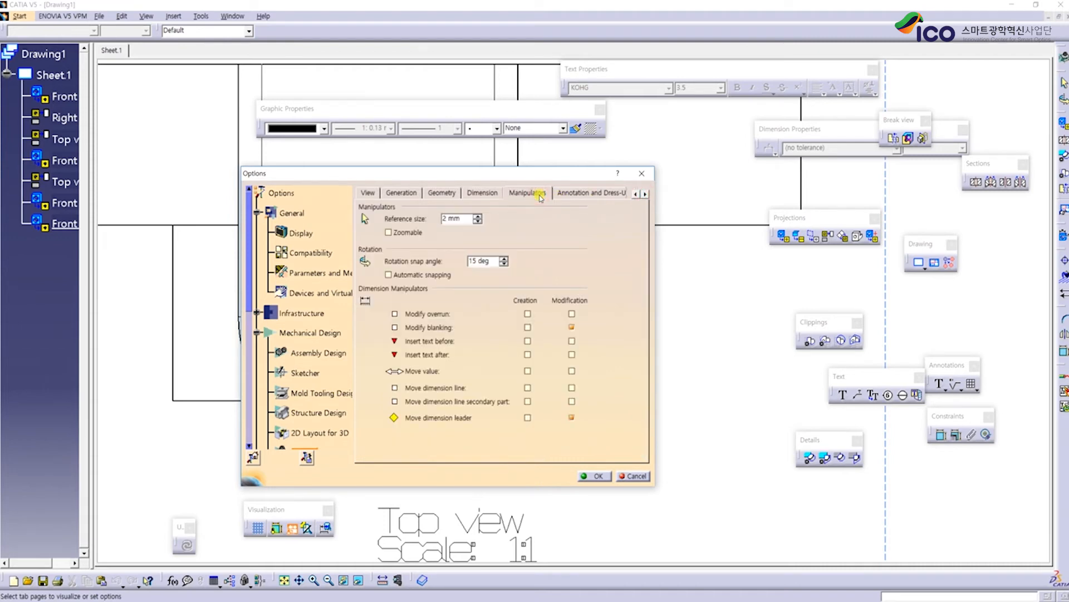
pyautogui.click(574, 194)
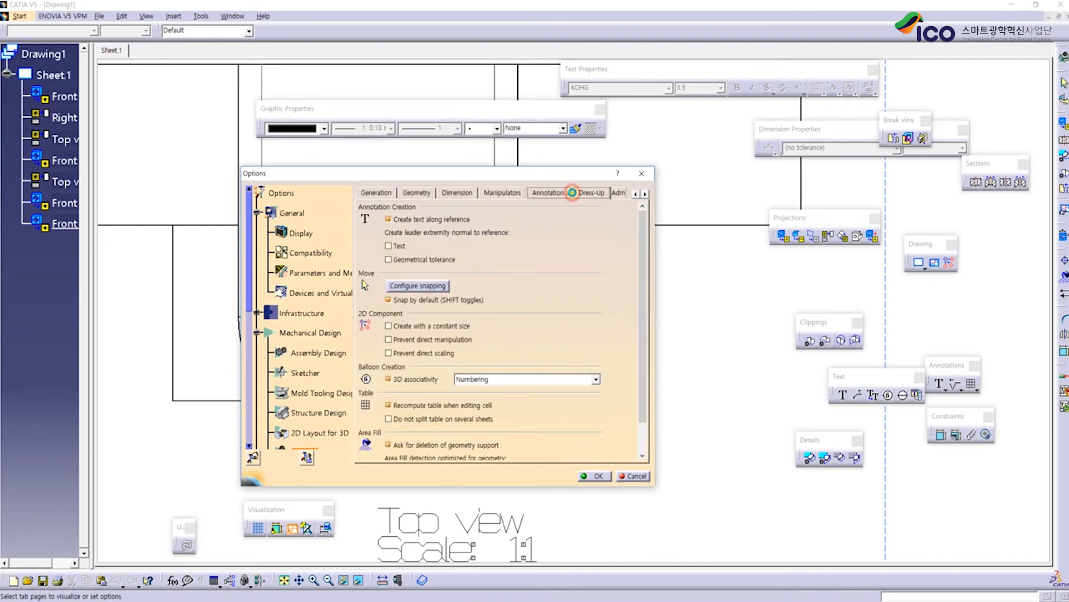
pyautogui.click(521, 194)
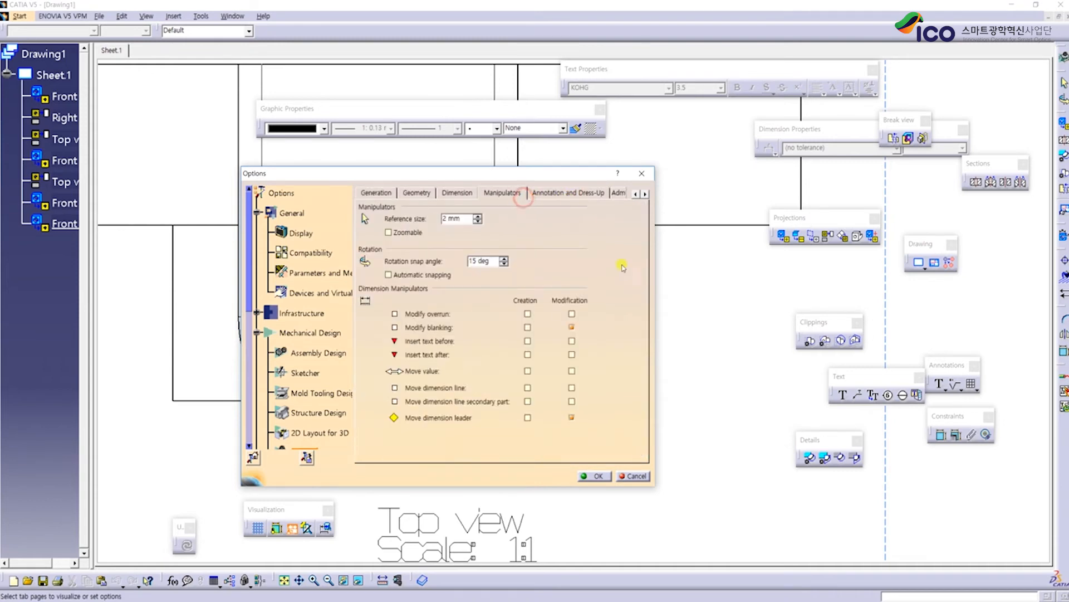
pyautogui.click(585, 193)
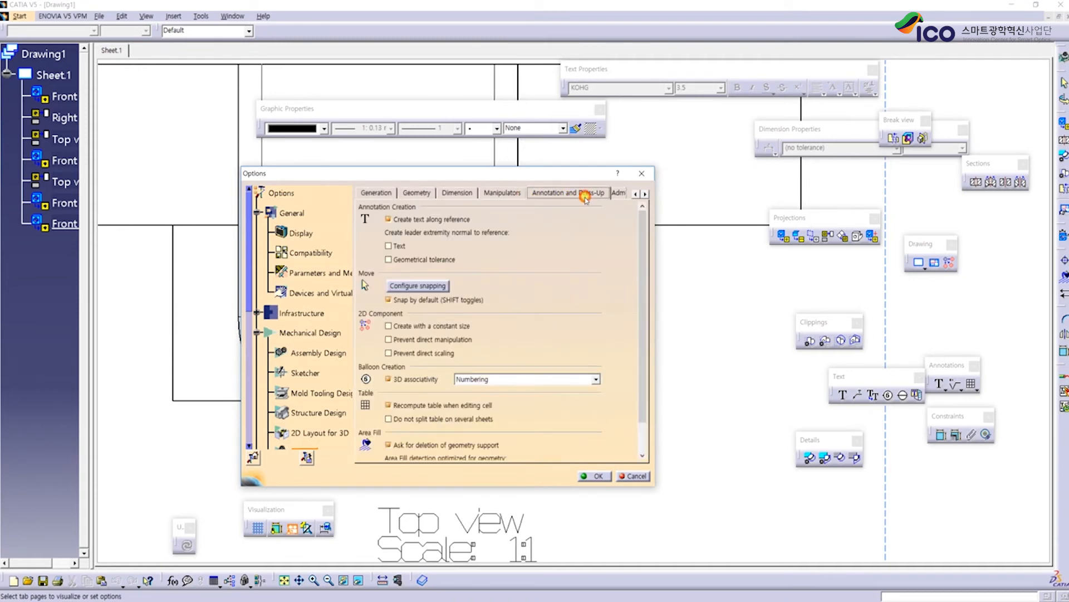
pyautogui.click(625, 193)
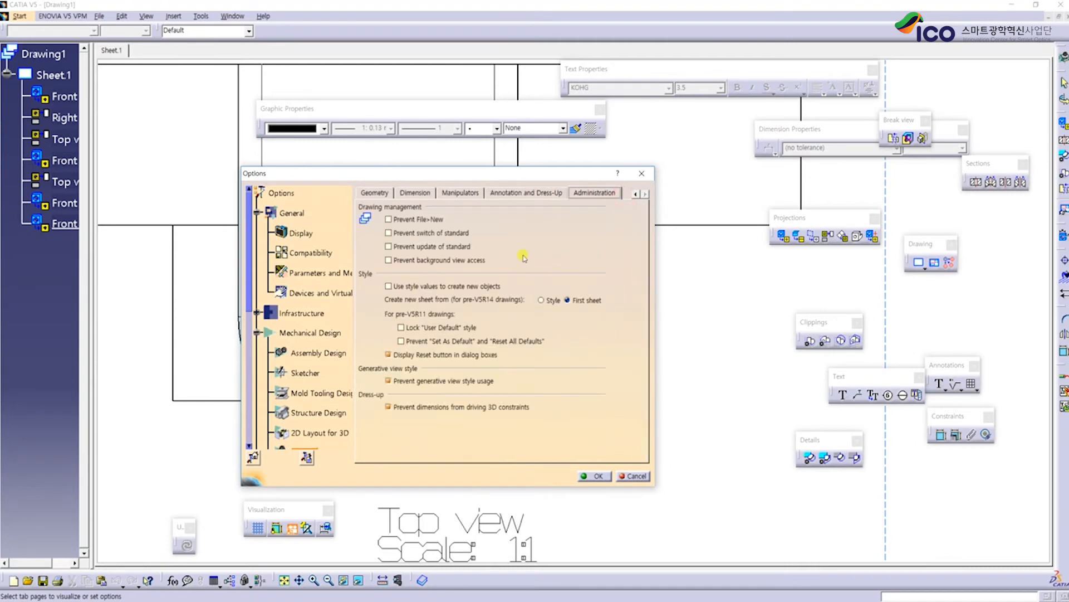
pyautogui.click(595, 475)
pyautogui.moveTo(684, 324)
pyautogui.mouseDown(button='middle')
pyautogui.moveTo(684, 274)
pyautogui.moveTo(683, 366)
pyautogui.moveTo(621, 406)
pyautogui.mouseUp(button='middle')
pyautogui.moveTo(727, 325); pyautogui.dragTo(664, 310, button='middle')
pyautogui.moveTo(586, 385); pyautogui.dragTo(697, 348, button='middle')
pyautogui.moveTo(705, 414); pyautogui.dragTo(695, 392, button='middle')
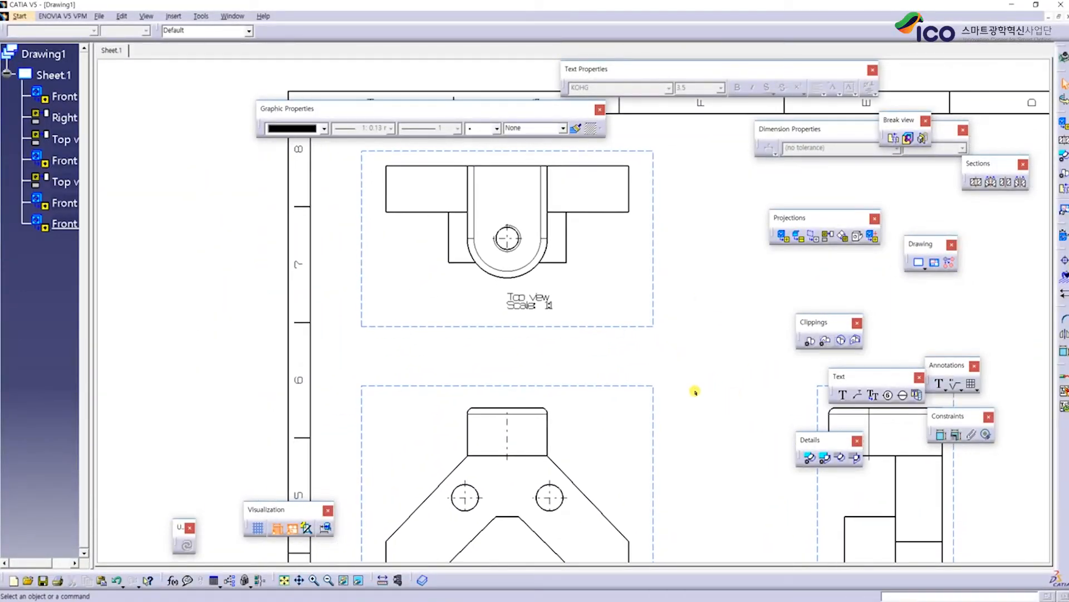
# Move the Top view label away from the part outline, toward the lower right of its view frame
pyautogui.moveTo(530, 308); pyautogui.dragTo(575, 313)
pyautogui.click(672, 335)
pyautogui.moveTo(661, 373); pyautogui.dragTo(647, 338, button='middle')
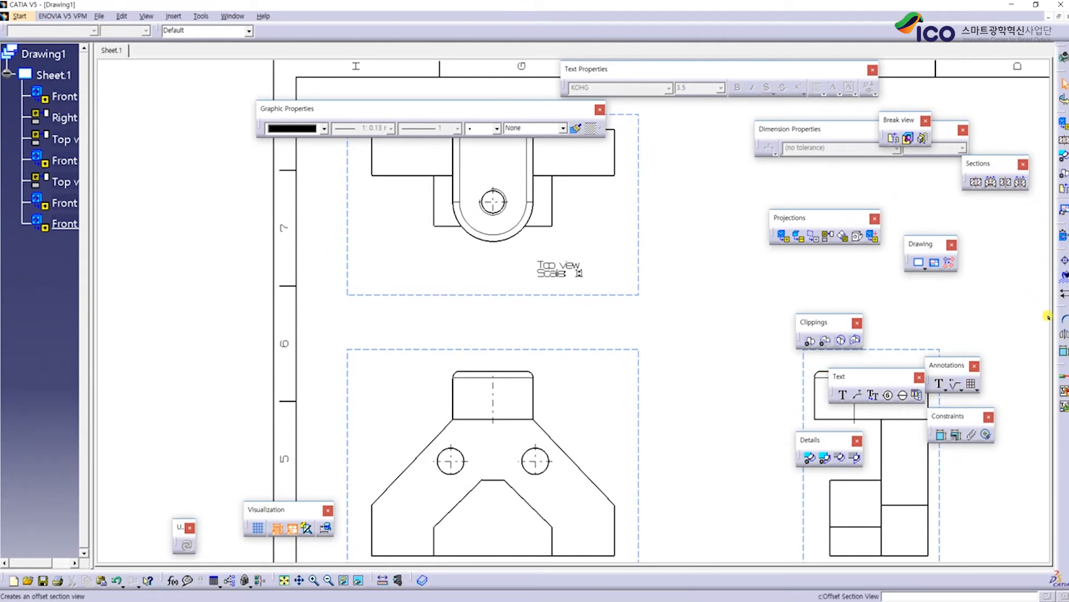
# Float the Break view toolbar in free drawing space, toggle the Dimensioning toolbar's display and place it beneath the Projections toolbar
pyautogui.moveTo(910, 119); pyautogui.dragTo(705, 181)
pyautogui.rightClick(374, 33)
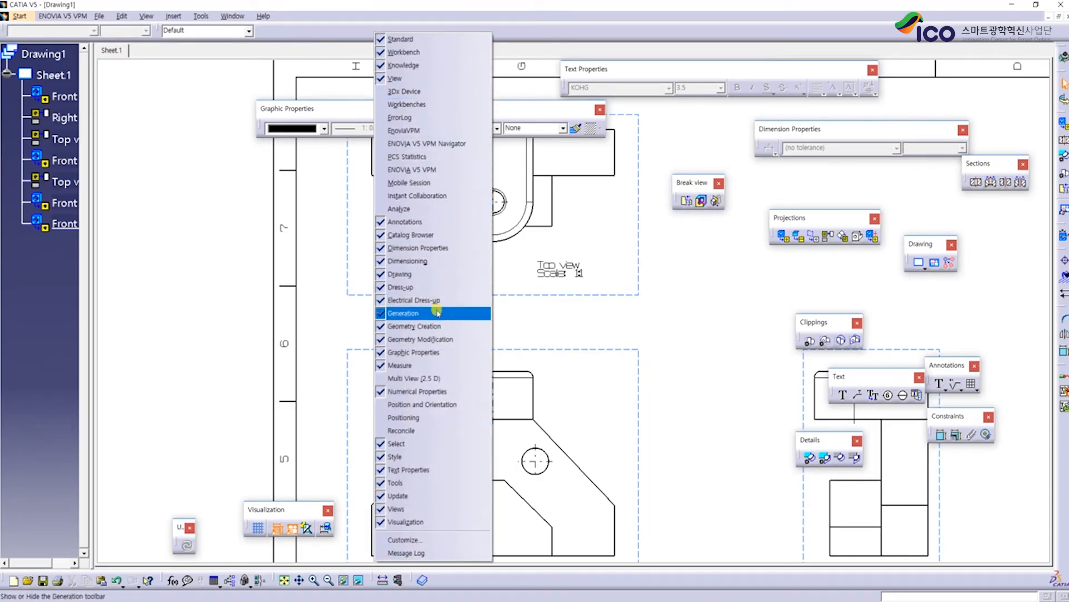
pyautogui.click(437, 261)
pyautogui.rightClick(640, 31)
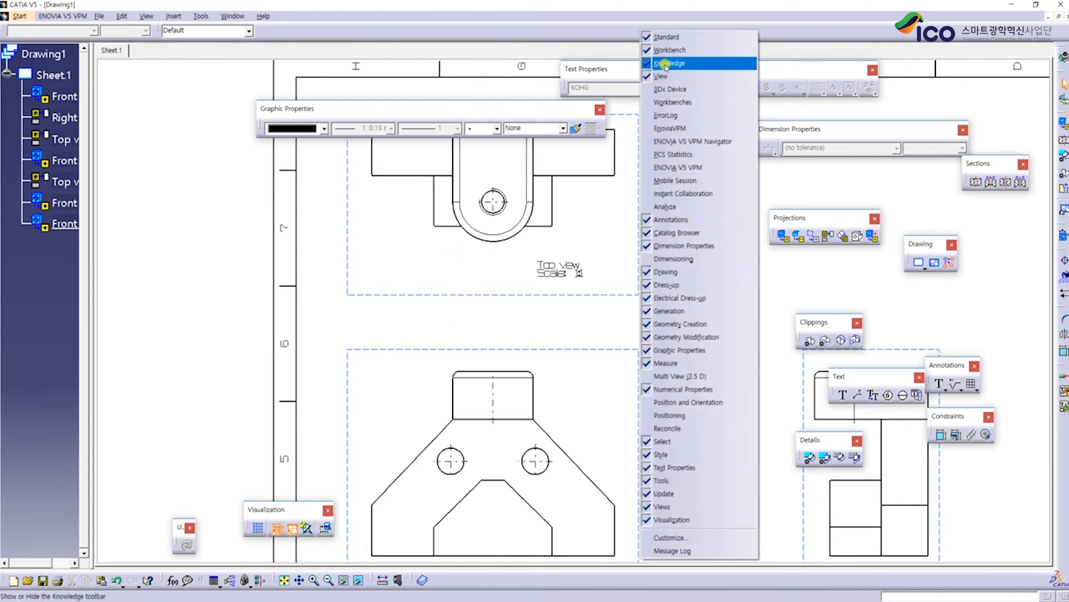
pyautogui.click(679, 259)
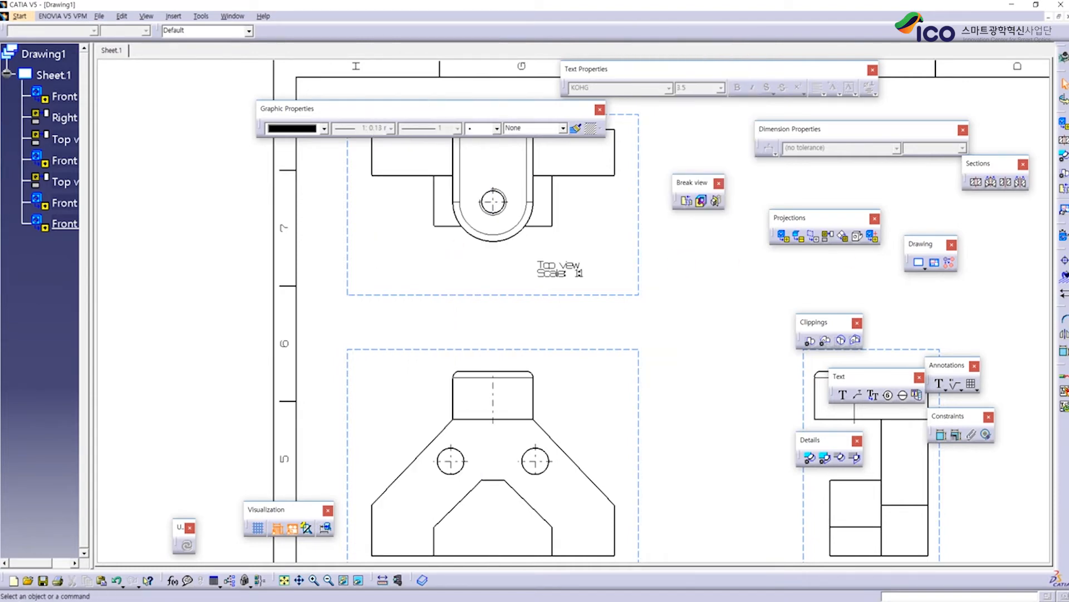
pyautogui.moveTo(1066, 146); pyautogui.dragTo(740, 270)
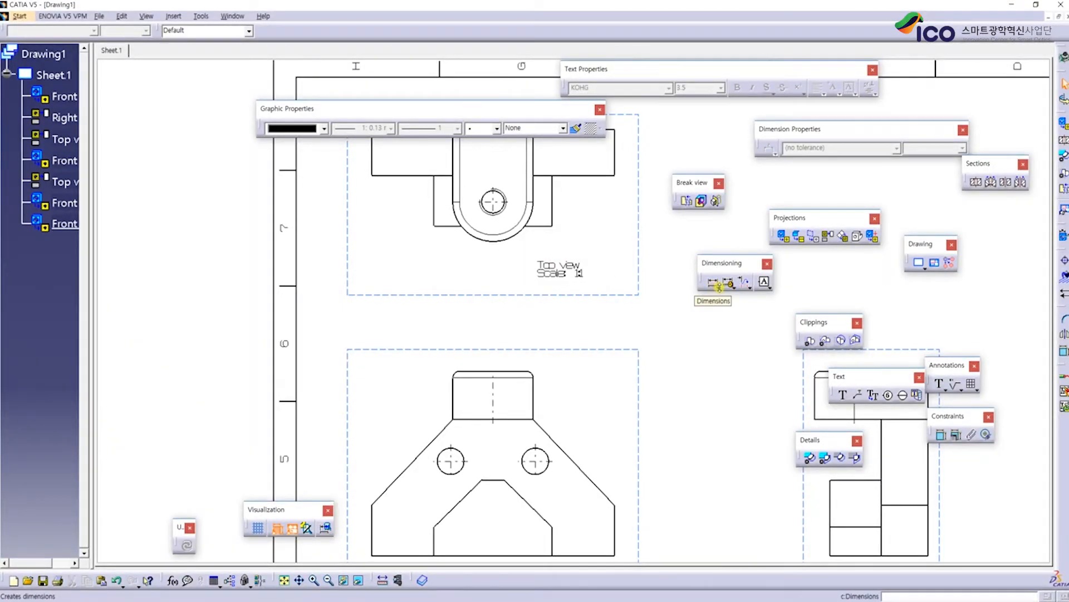
# Detach the Dimensions tool set as its own floating toolbar over the drawing area
pyautogui.click(719, 288)
pyautogui.moveTo(723, 298); pyautogui.dragTo(692, 351)
pyautogui.moveTo(724, 400); pyautogui.dragTo(558, 372, button='middle')
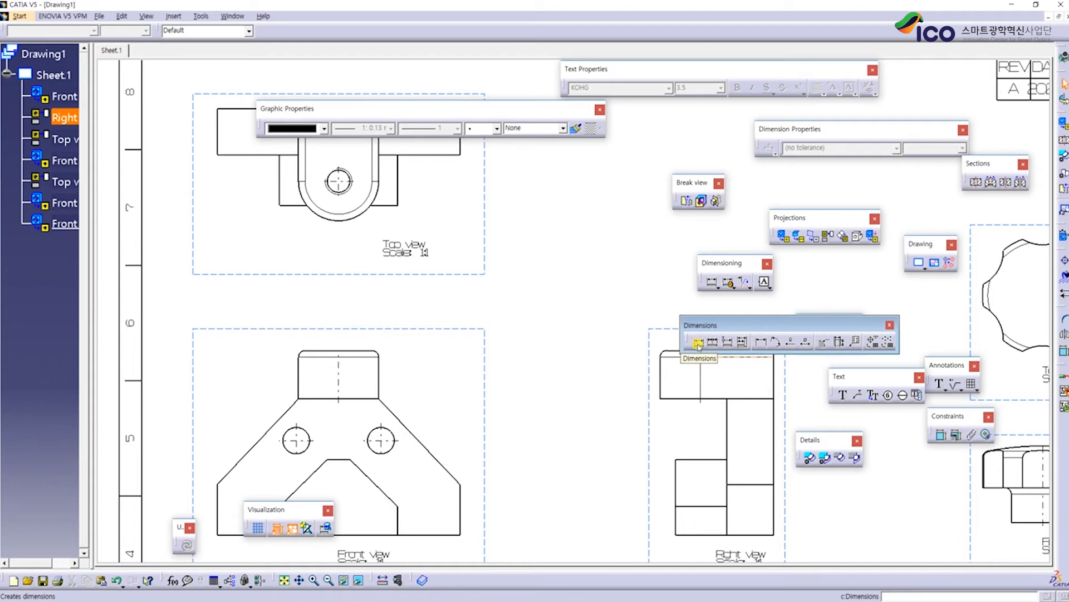
pyautogui.click(792, 344)
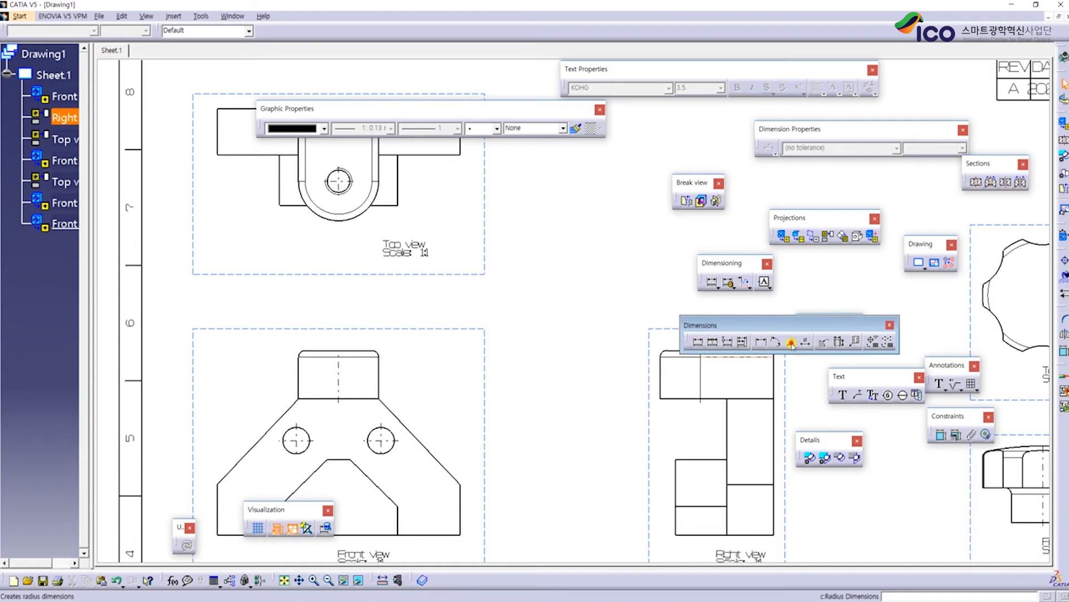
pyautogui.click(400, 274)
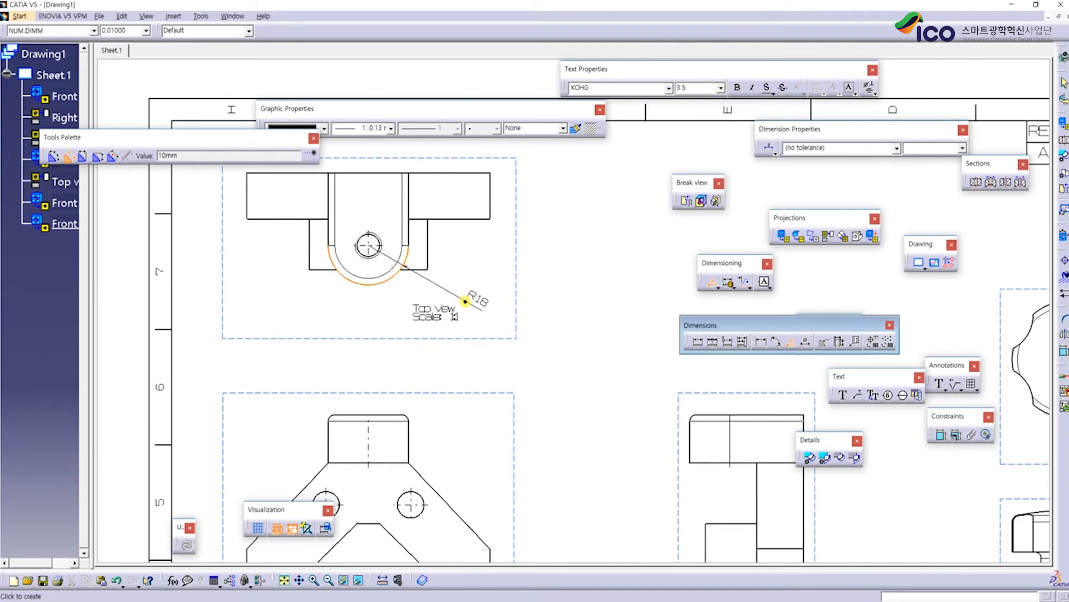
pyautogui.press('Escape')
pyautogui.click(696, 342)
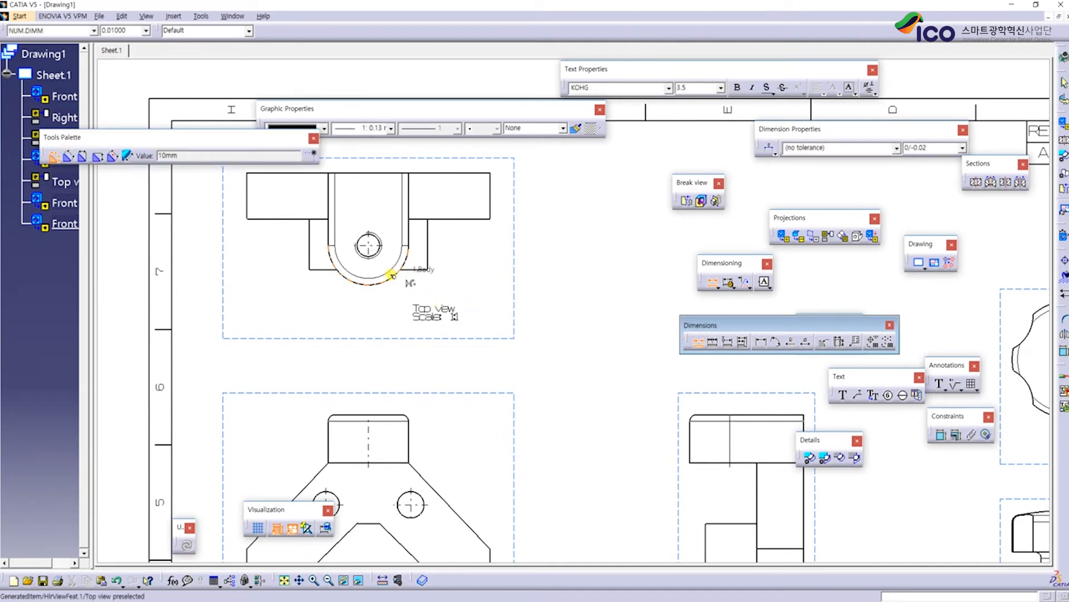
pyautogui.click(393, 277)
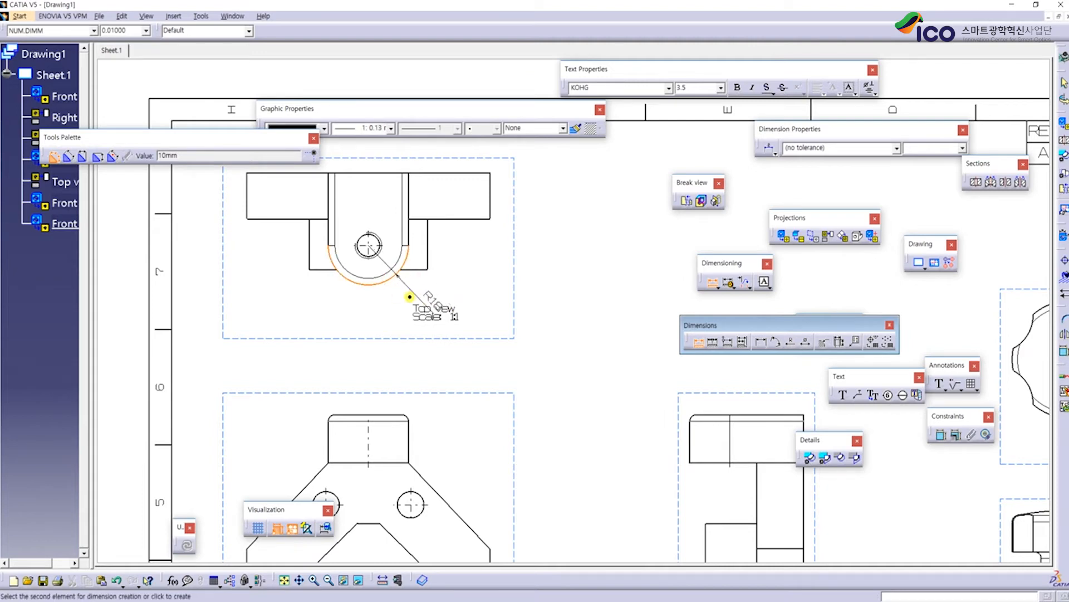
pyautogui.press('Escape')
# Shift the Top view label farther down and right to clear room beside the outer arc
pyautogui.moveTo(425, 306); pyautogui.dragTo(490, 329)
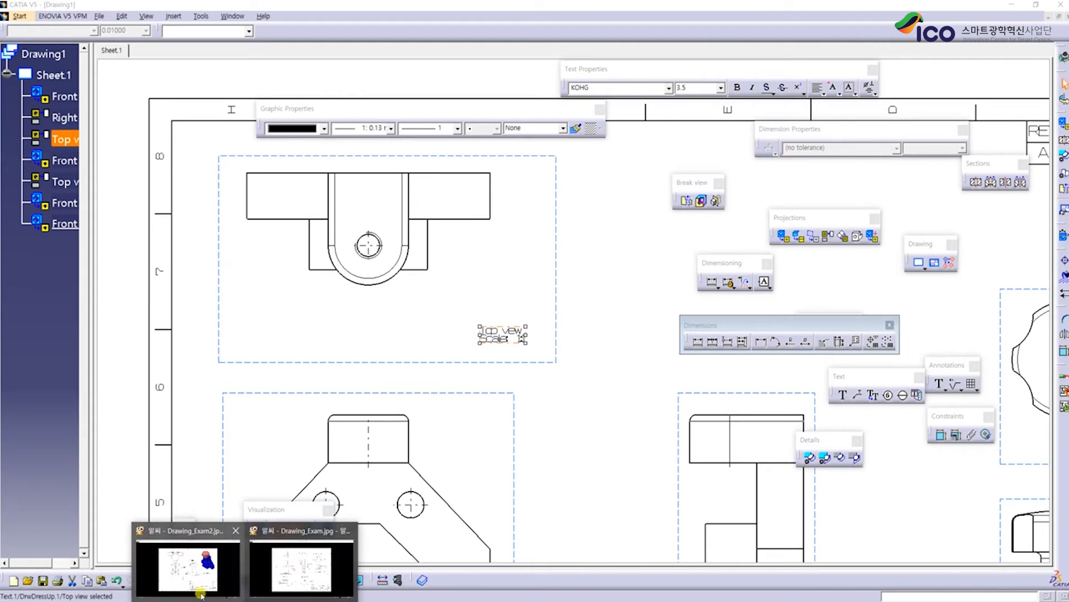
# Switch to the Drawing_Exam.jpg reference image, examine the dimensions of the top and front views, and reduce the viewer window
pyautogui.click(276, 586)
pyautogui.click(391, 263)
pyautogui.click(382, 171)
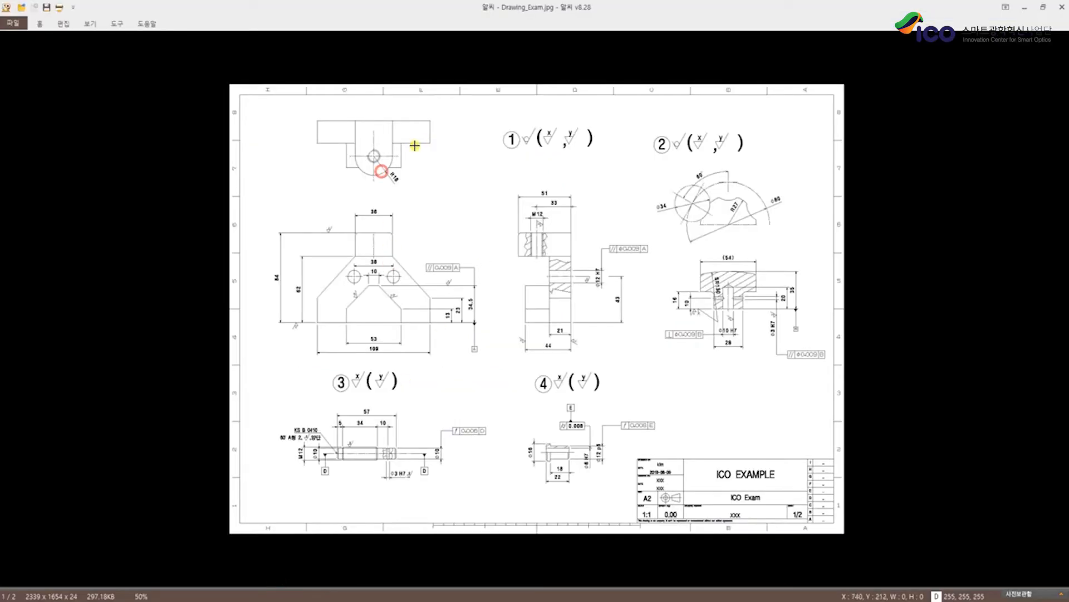
pyautogui.scroll(1, 375, 167)
pyautogui.doubleClick(312, 174)
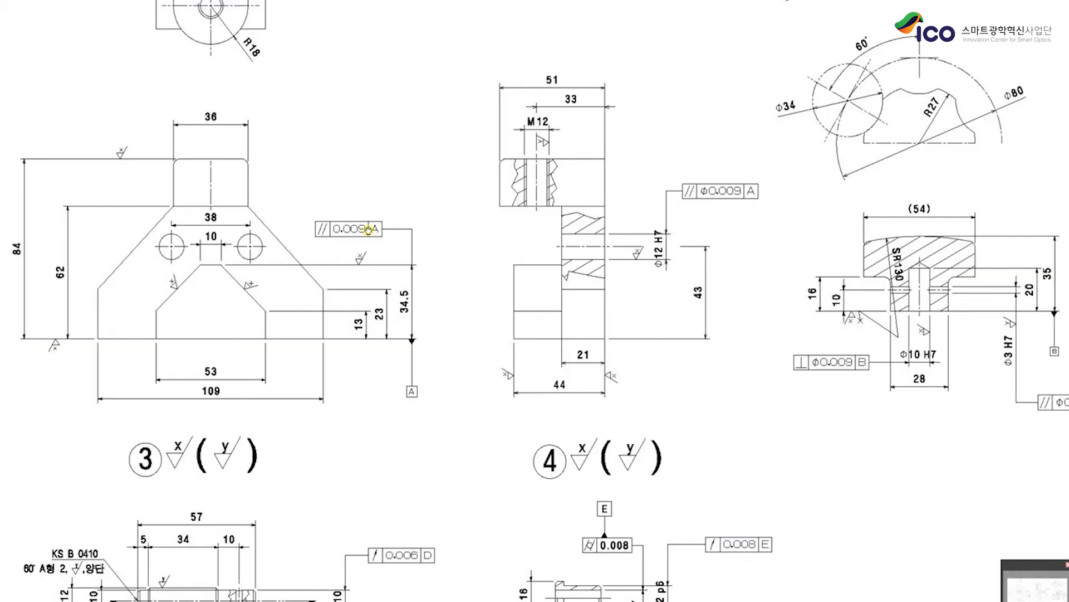
pyautogui.moveTo(300, 170); pyautogui.dragTo(582, 295)
pyautogui.moveTo(416, 156); pyautogui.dragTo(444, 212)
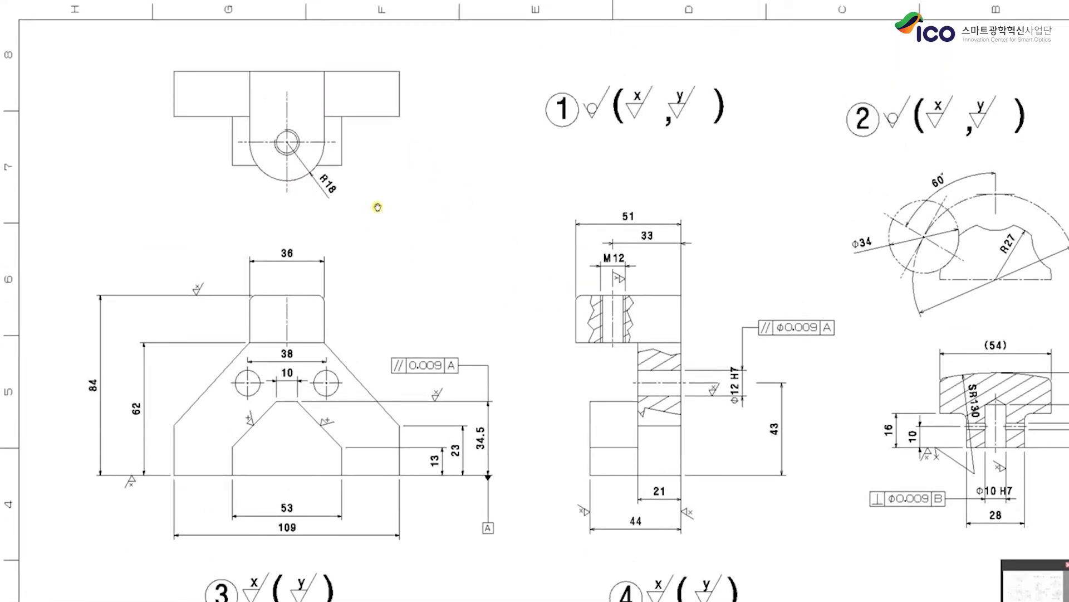
pyautogui.doubleClick(378, 206)
pyautogui.moveTo(391, 3); pyautogui.dragTo(635, 54)
pyautogui.click(294, 269)
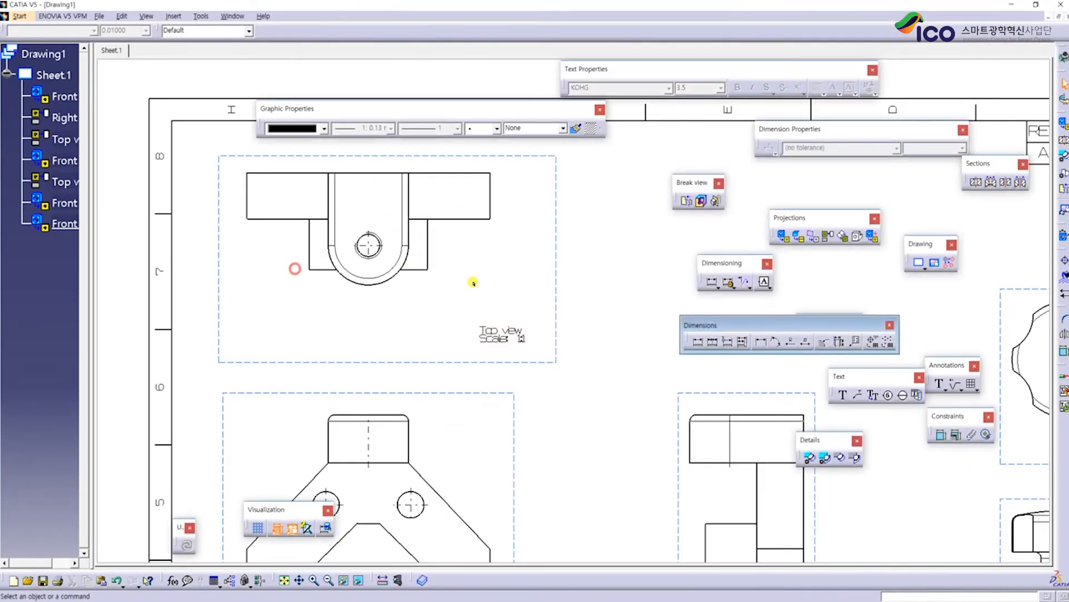
# Dimension the radius of the outer arc in the top view, with the value outside the part at its lower right
pyautogui.click(698, 341)
pyautogui.click(389, 277)
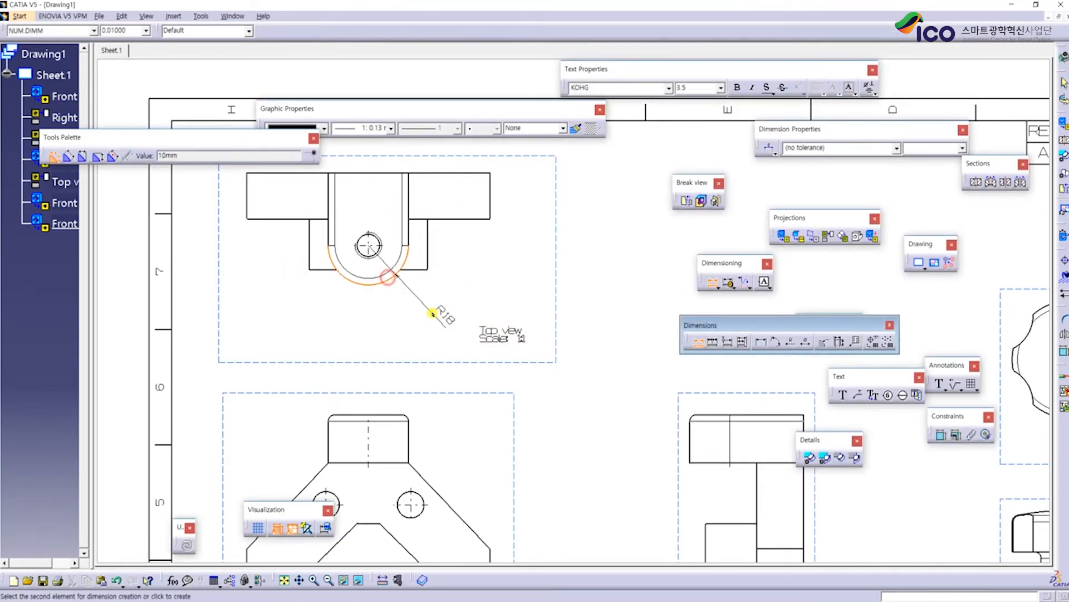
pyautogui.click(425, 310)
pyautogui.moveTo(446, 380); pyautogui.dragTo(529, 275, button='middle')
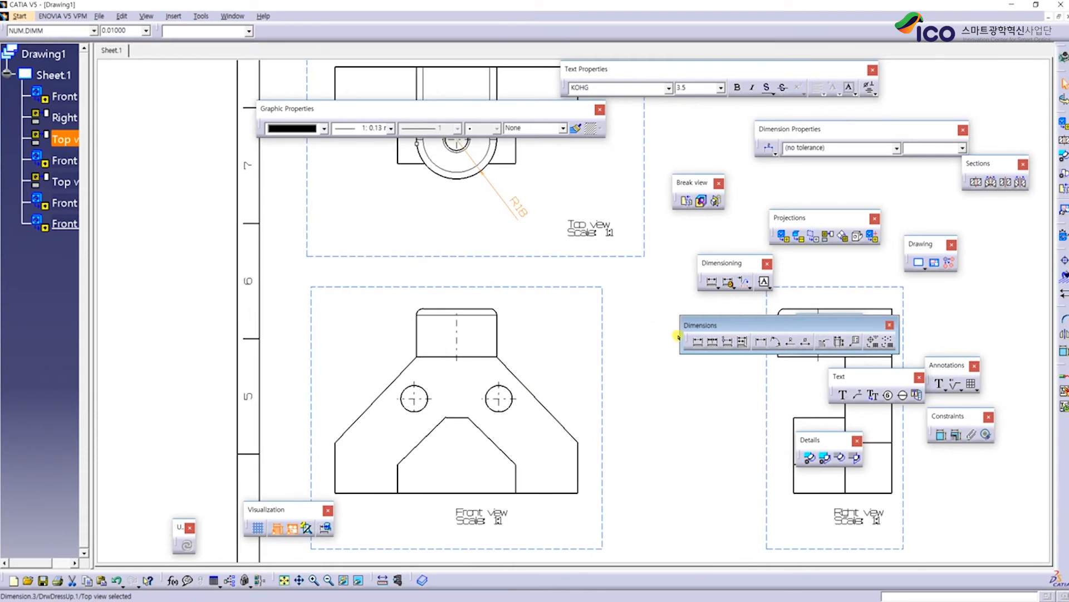
# Dimension the width of the upper block in the front view, with the dimension line above the part
pyautogui.click(698, 342)
pyautogui.click(698, 341)
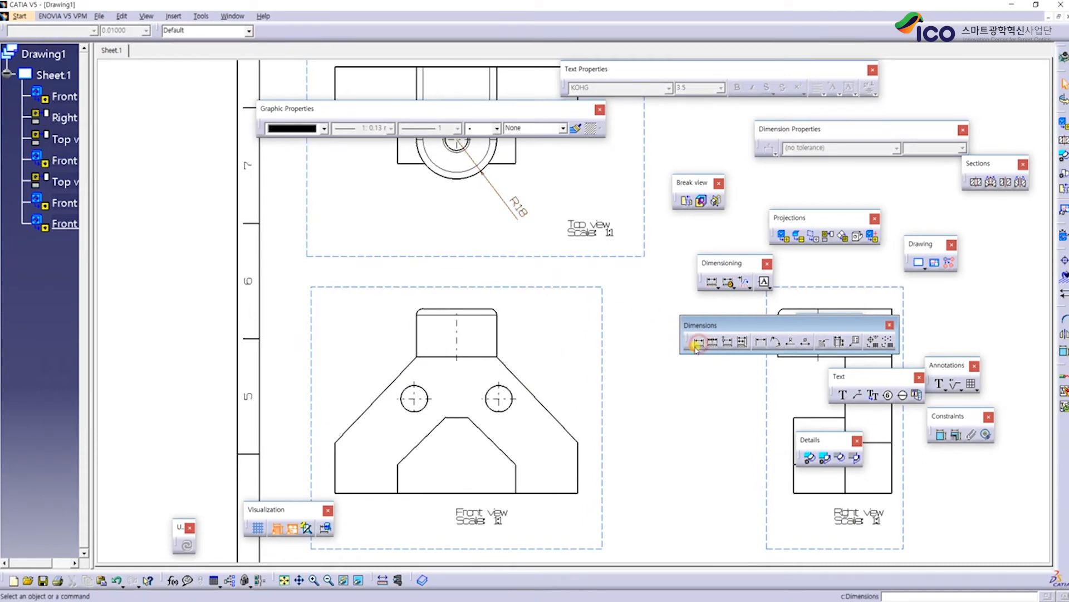
pyautogui.click(698, 342)
pyautogui.click(418, 338)
pyautogui.click(496, 337)
pyautogui.click(459, 272)
# Dimension the front view's overall width between the two outer vertical edges, above the upper block's width dimension
pyautogui.click(336, 466)
pyautogui.click(578, 453)
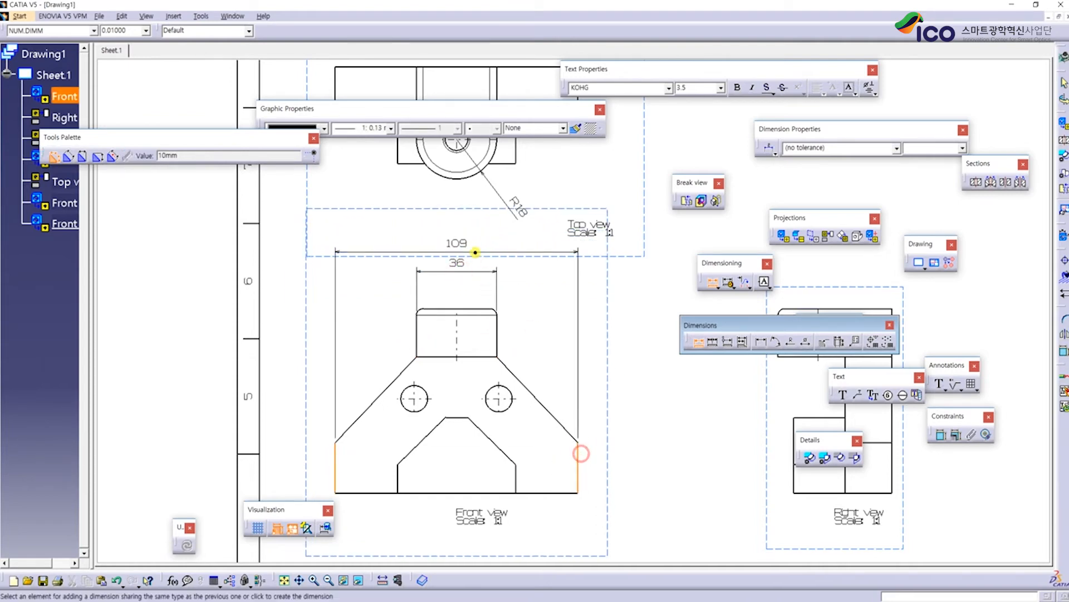
pyautogui.click(473, 244)
# Consult the Drawing_Exam.jpg reference and dimension the height from the front view's base to the cutout's top edge, left of the part
pyautogui.moveTo(216, 597)
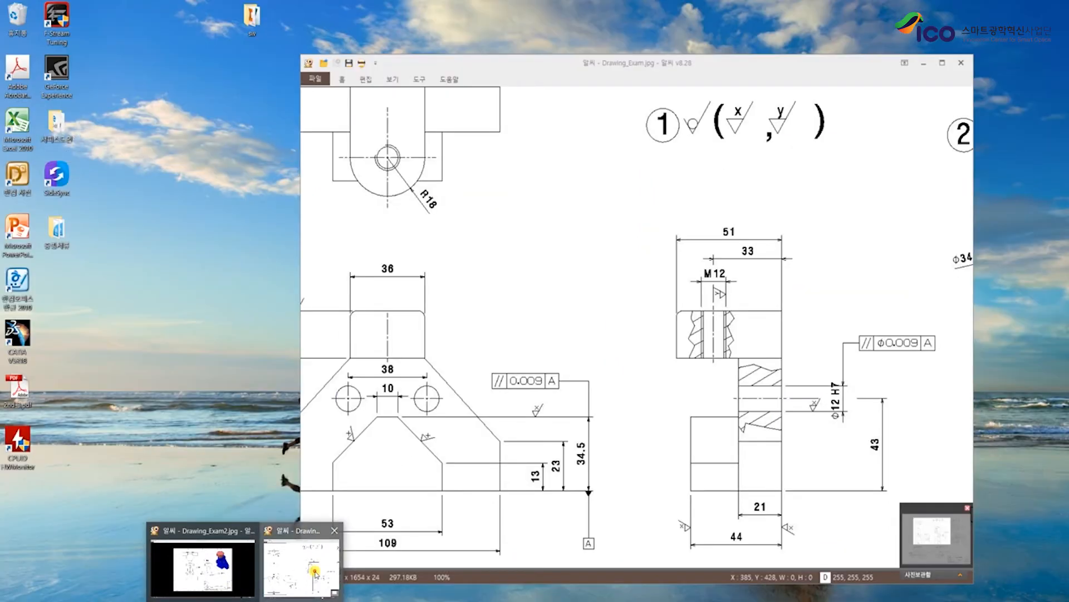
pyautogui.click(301, 567)
pyautogui.moveTo(405, 391); pyautogui.dragTo(521, 372)
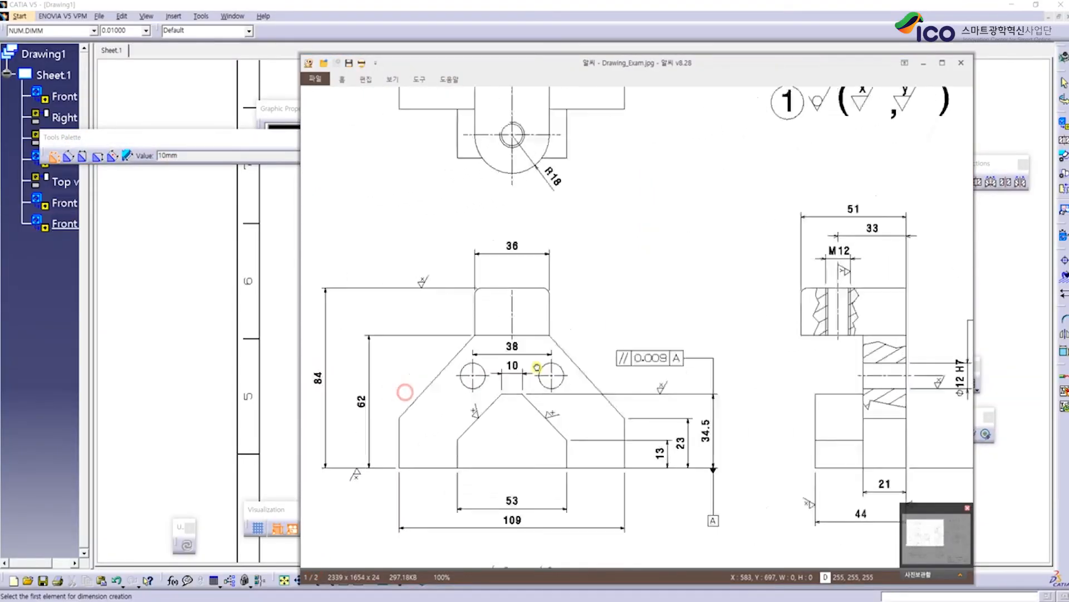
pyautogui.click(207, 347)
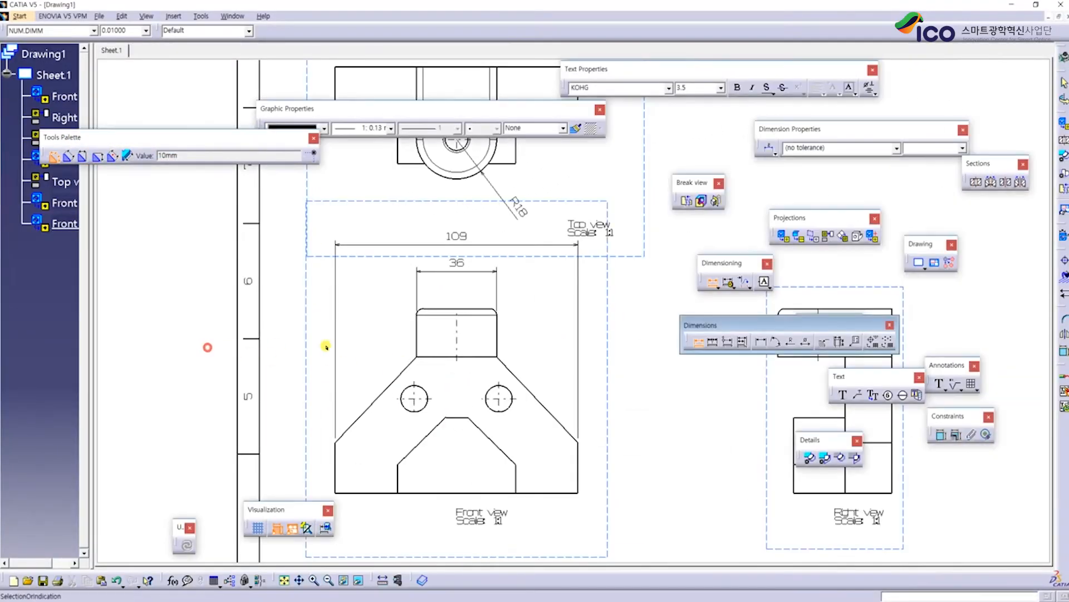
pyautogui.click(443, 492)
pyautogui.click(455, 417)
pyautogui.click(288, 453)
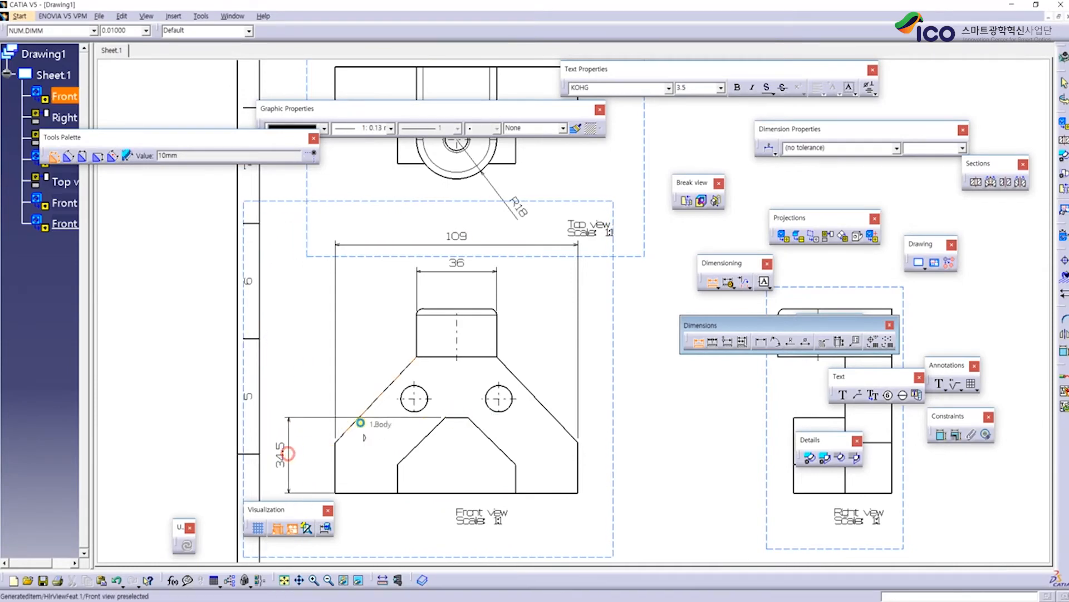
# Dimension the front view's overall height from the base to the top edge, outside the cutout height dimension
pyautogui.moveTo(288, 453); pyautogui.dragTo(378, 405, button='middle')
pyautogui.click(535, 261)
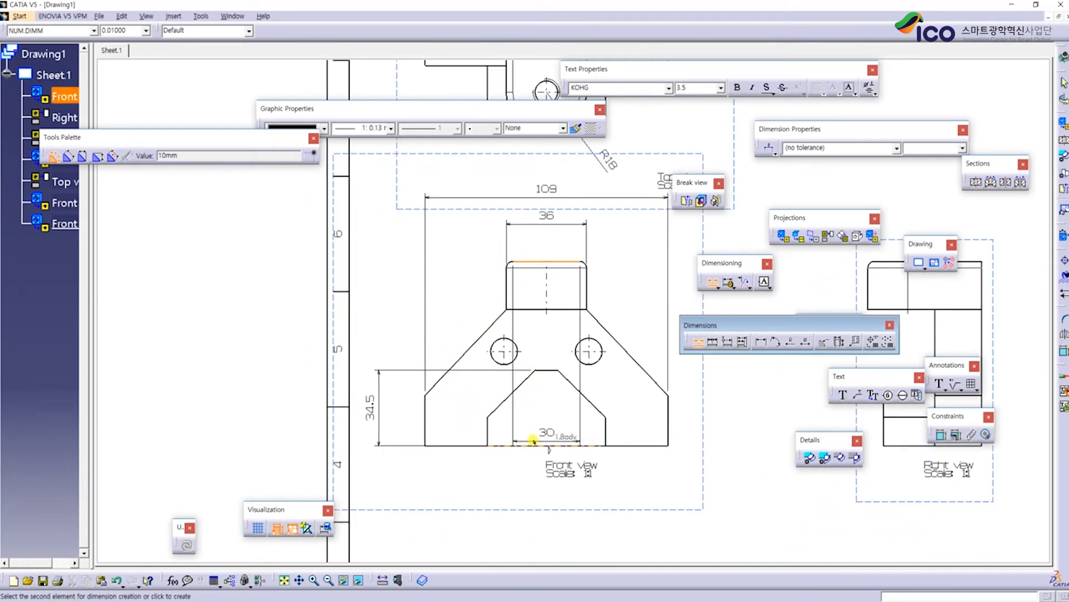
pyautogui.click(521, 445)
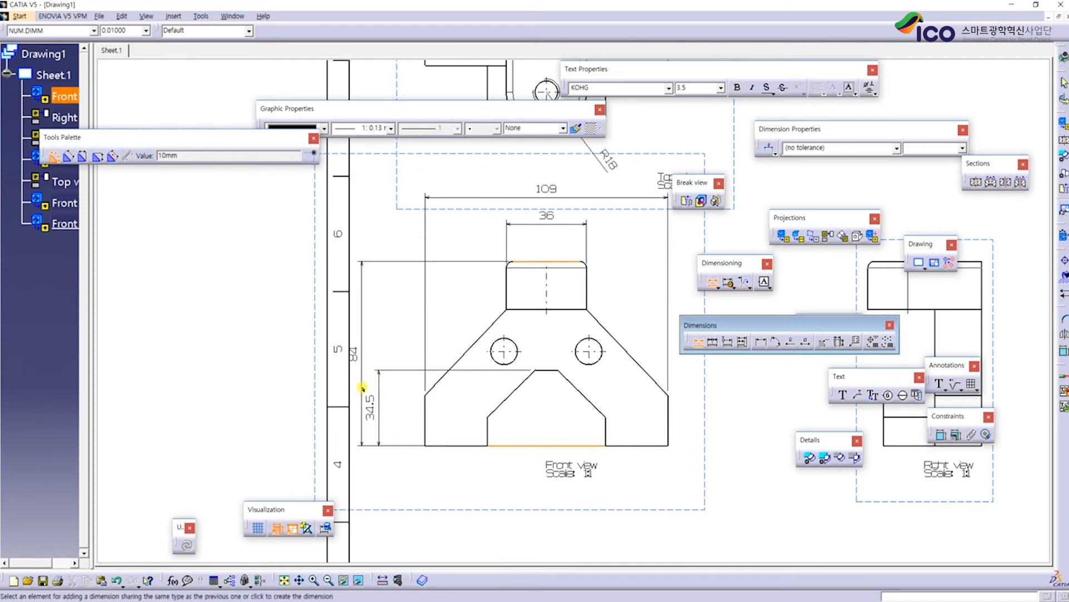
pyautogui.click(361, 385)
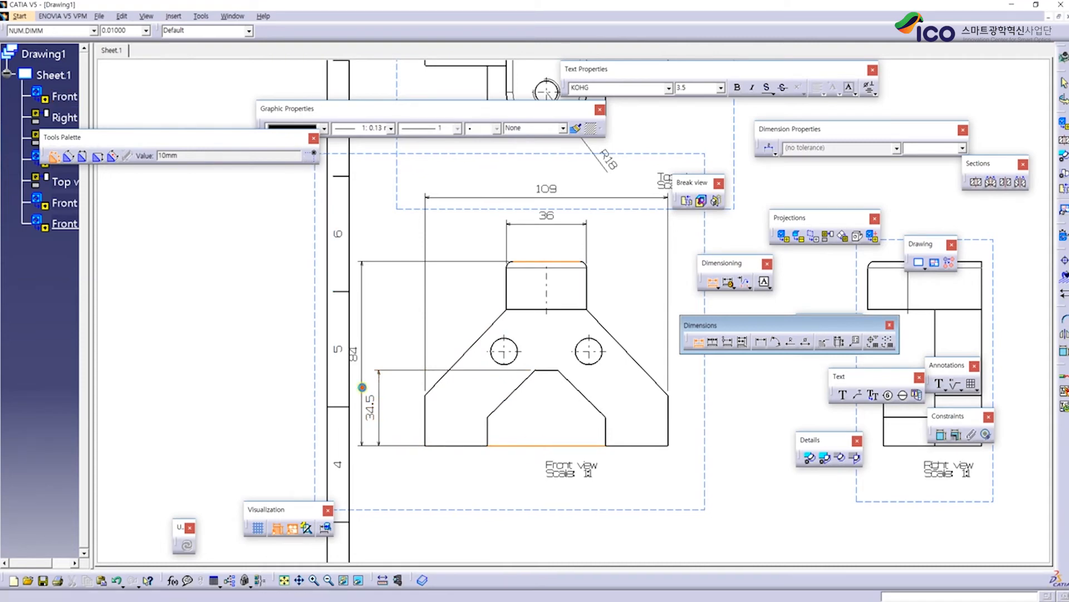
# Move the top view slightly upward to give the front view's width dimensions more room
pyautogui.click(699, 342)
pyautogui.moveTo(673, 426); pyautogui.dragTo(668, 462, button='middle')
pyautogui.moveTo(633, 425); pyautogui.dragTo(530, 444, button='middle')
pyautogui.moveTo(549, 421); pyautogui.dragTo(599, 425)
pyautogui.click(600, 454)
pyautogui.moveTo(623, 445); pyautogui.dragTo(527, 440, button='middle')
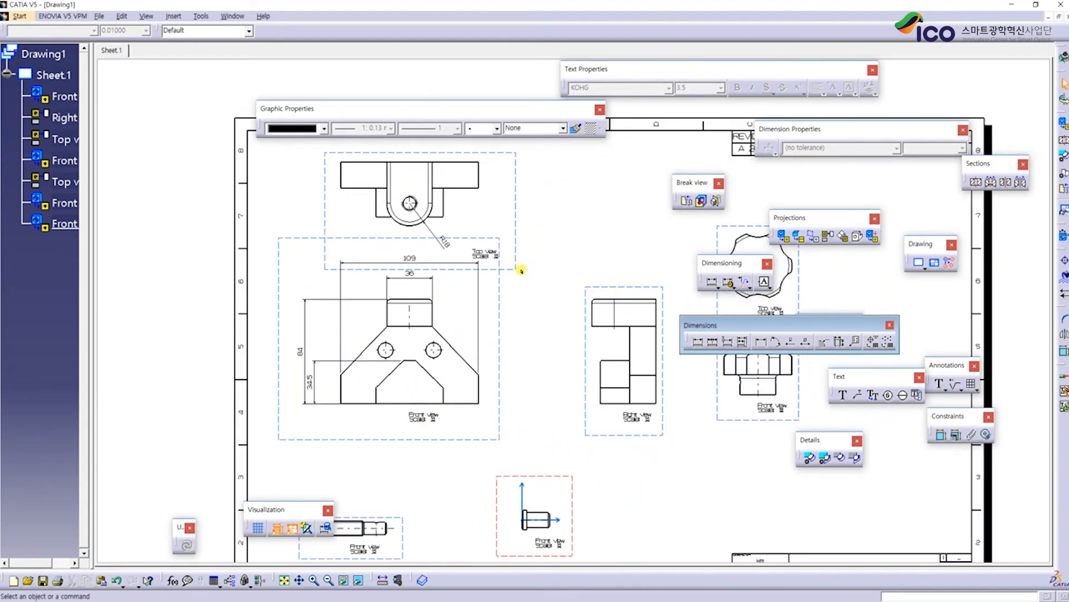
pyautogui.moveTo(517, 269); pyautogui.dragTo(517, 260)
pyautogui.click(539, 282)
pyautogui.moveTo(539, 291)
pyautogui.mouseDown(button='middle')
pyautogui.moveTo(540, 320)
pyautogui.moveTo(498, 343)
pyautogui.moveTo(499, 372)
pyautogui.moveTo(510, 357)
pyautogui.mouseUp(button='middle')
pyautogui.moveTo(567, 440); pyautogui.dragTo(588, 393, button='middle')
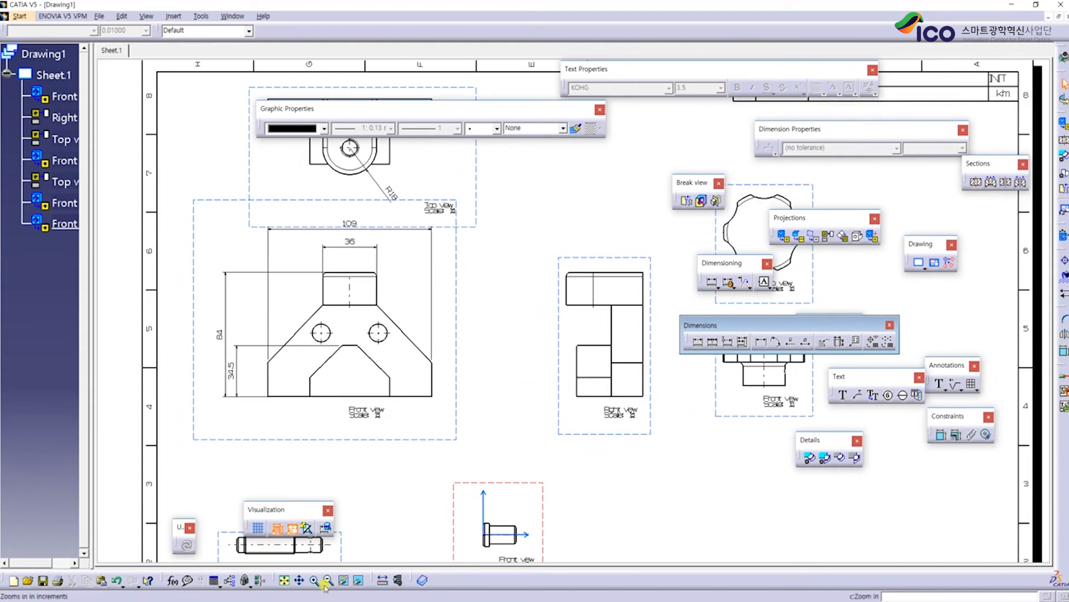
# Consult the Drawing_Exam.jpg reference and dimension the width of the cutout's short top edge in the front view, between the two holes
pyautogui.click(246, 600)
pyautogui.click(293, 588)
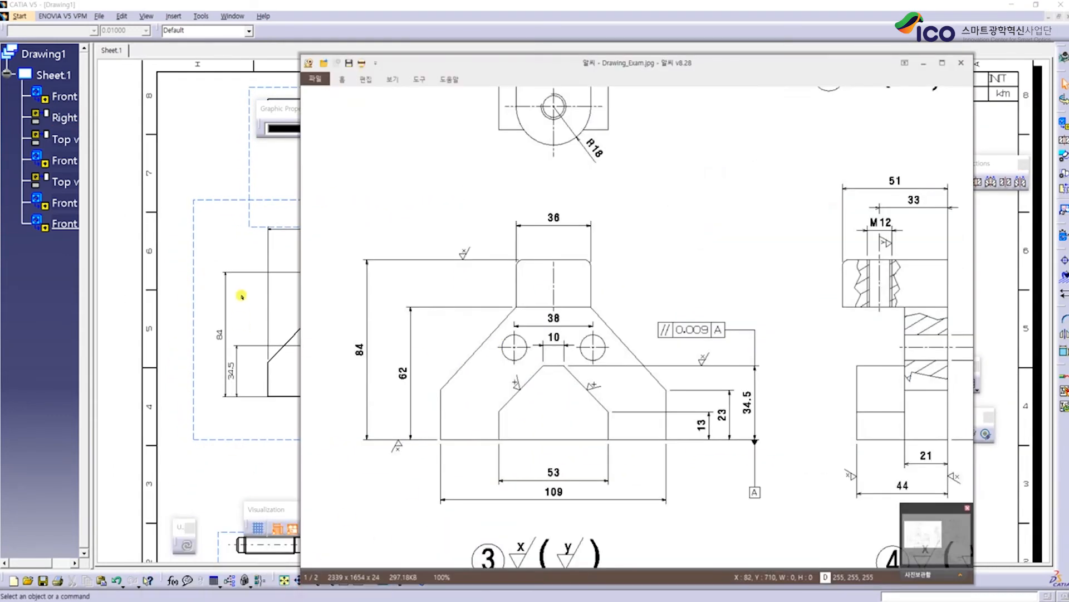
pyautogui.click(228, 242)
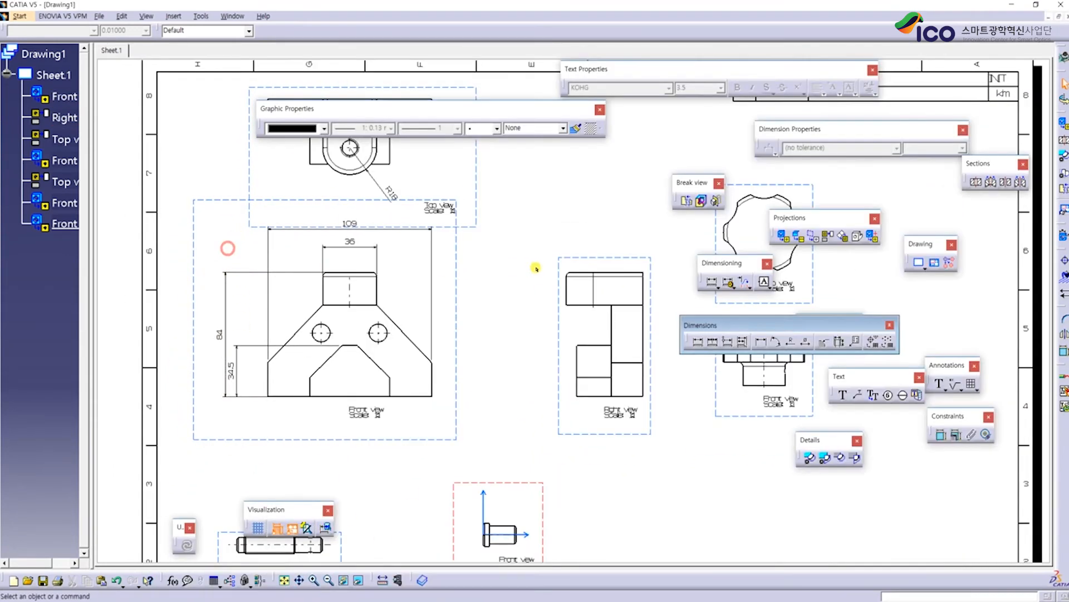
pyautogui.click(700, 341)
pyautogui.keyDown('ctrl'); pyautogui.moveTo(630, 346); pyautogui.dragTo(644, 232, button='middle'); pyautogui.keyUp('ctrl')
pyautogui.click(282, 417)
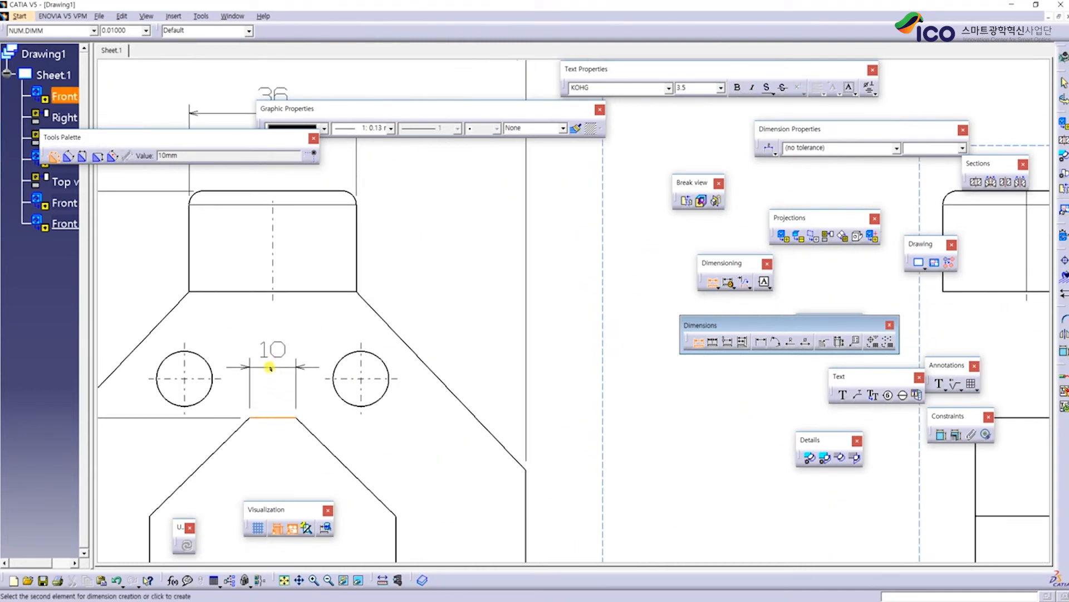
pyautogui.click(269, 368)
# Dimension the center distance between the two holes in the front view, above the cutout width dimension
pyautogui.click(698, 341)
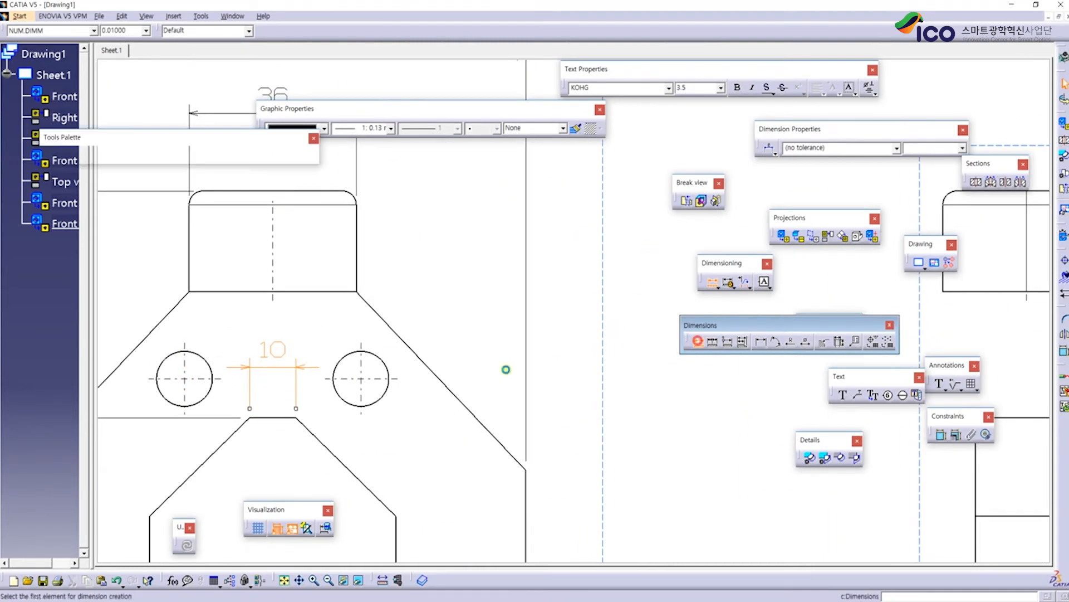
pyautogui.click(362, 366)
pyautogui.click(189, 370)
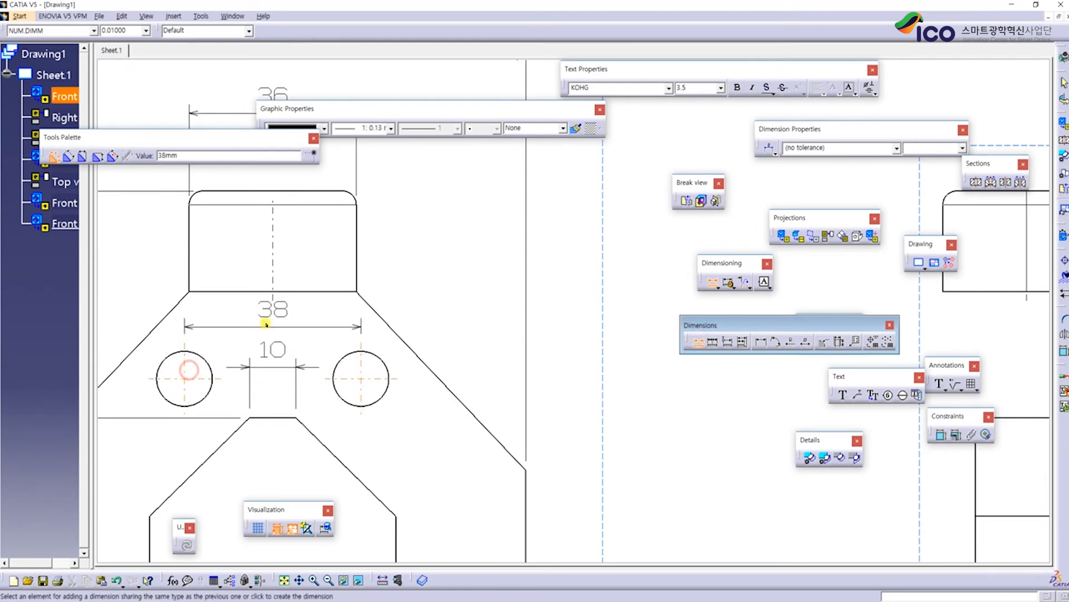
pyautogui.click(288, 330)
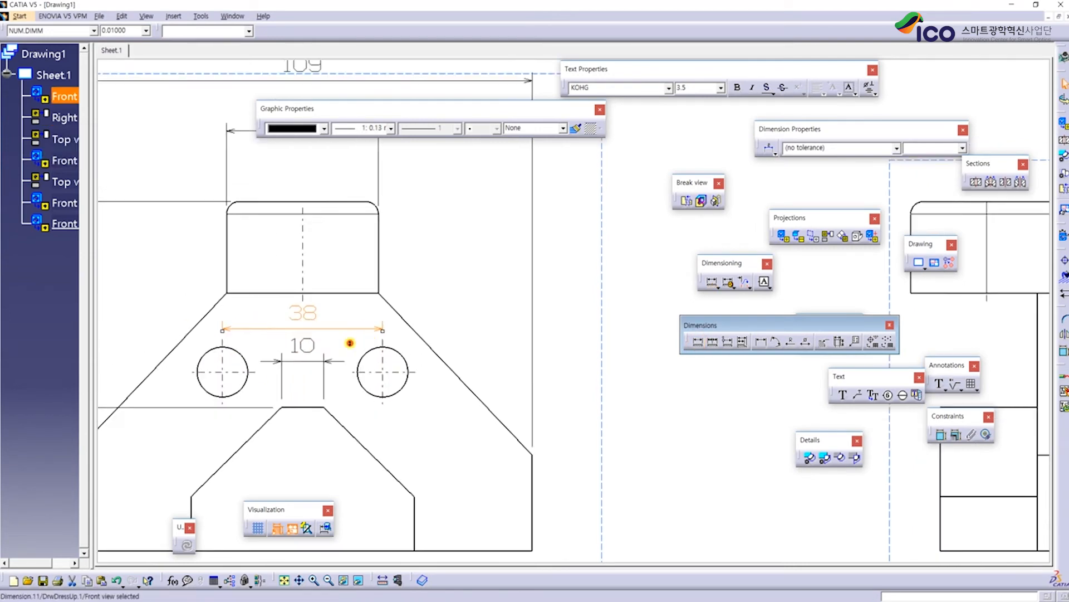
pyautogui.keyDown('ctrl'); pyautogui.moveTo(350, 338); pyautogui.dragTo(350, 343, button='middle'); pyautogui.keyUp('ctrl')
pyautogui.moveTo(287, 594)
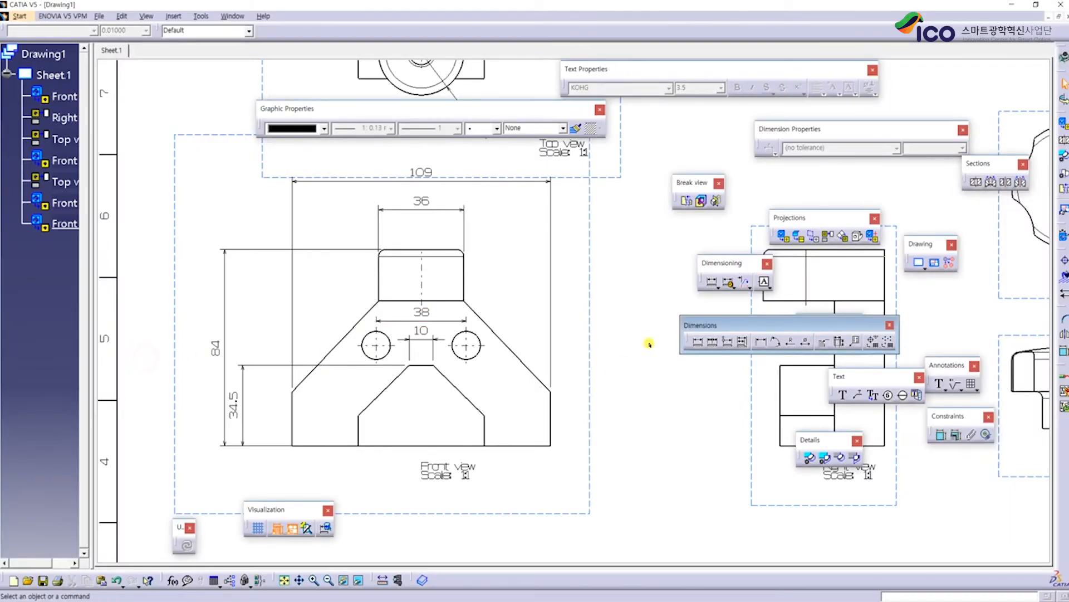
# Dimension the cutout's base width below the front view and move the view label clear of it
pyautogui.click(698, 342)
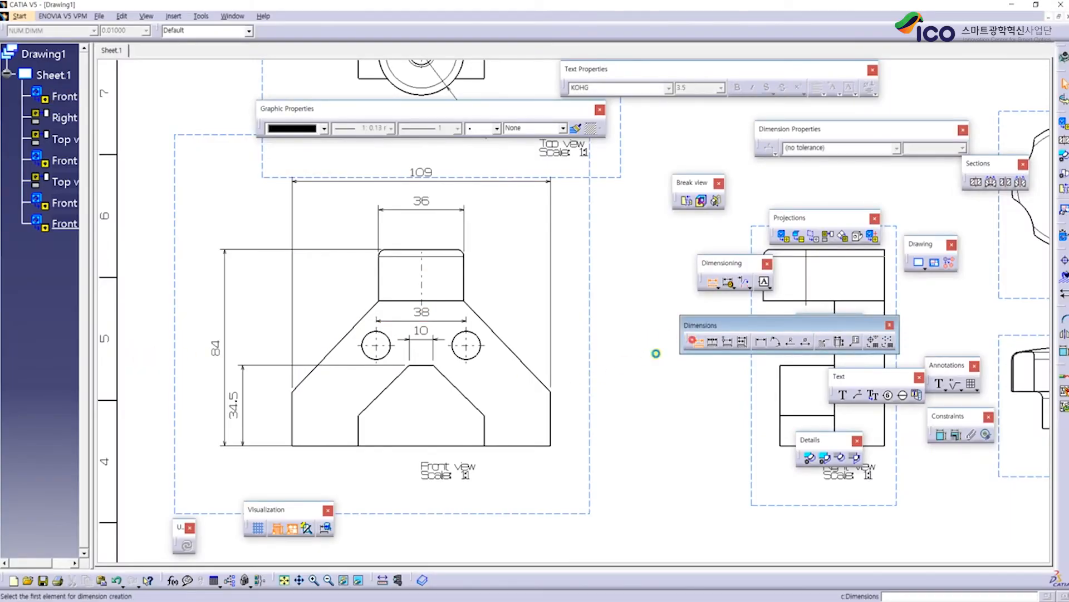
pyautogui.click(419, 446)
pyautogui.click(410, 501)
pyautogui.moveTo(446, 473); pyautogui.dragTo(636, 525)
# Dimension the front view's overall width between its outer vertical edges, below the cutout's base width dimension
pyautogui.click(697, 342)
pyautogui.click(551, 422)
pyautogui.click(292, 436)
pyautogui.moveTo(504, 480); pyautogui.dragTo(489, 416, button='middle')
pyautogui.click(443, 465)
# Consult the Drawing_Exam.jpg reference and dimension the heights of the cutout's vertical side and the part's outer vertical edge, right of the front view
pyautogui.moveTo(603, 391); pyautogui.dragTo(408, 420, button='middle')
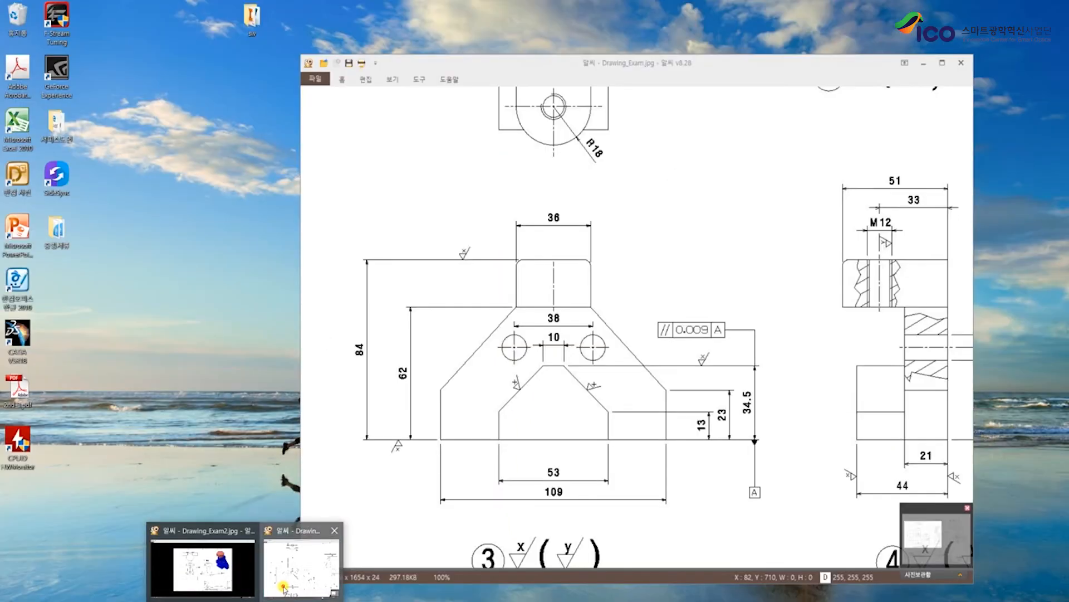
pyautogui.click(286, 577)
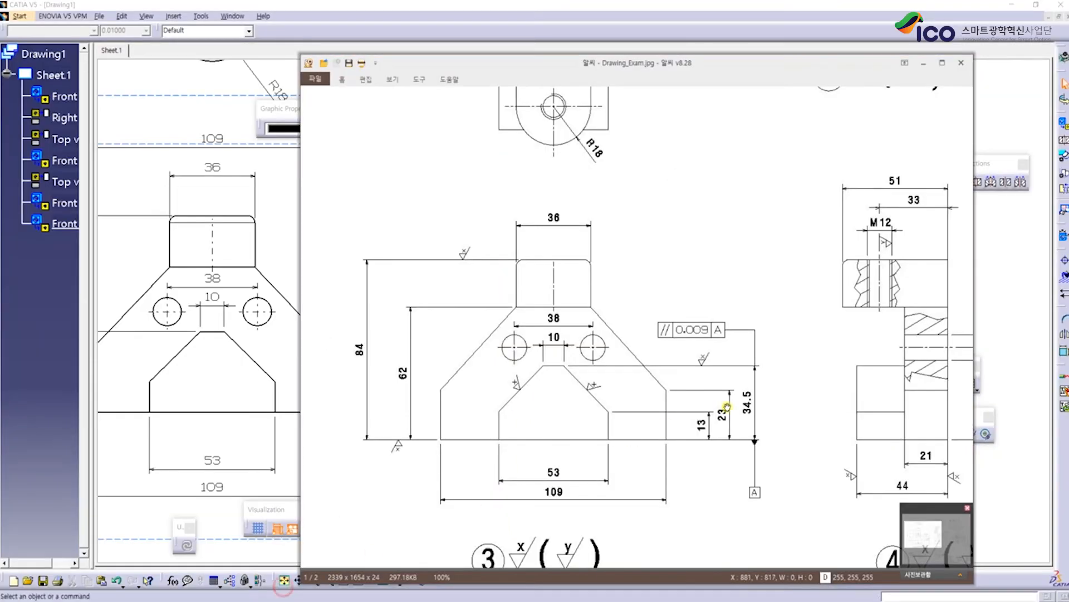
pyautogui.moveTo(727, 407); pyautogui.dragTo(620, 408)
pyautogui.click(223, 386)
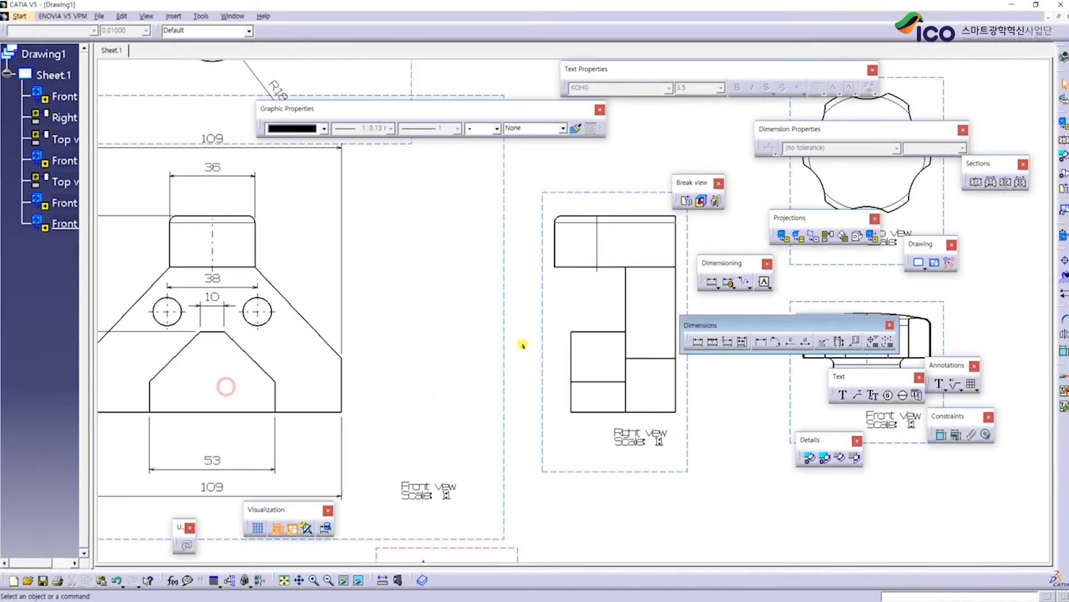
pyautogui.click(698, 342)
pyautogui.click(280, 412)
pyautogui.click(279, 382)
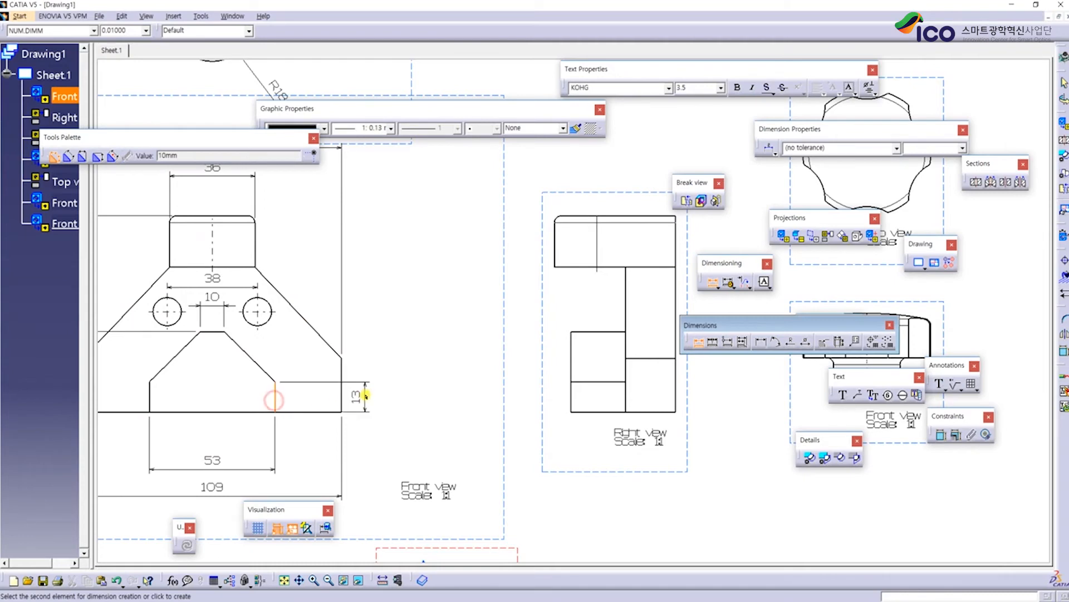
pyautogui.click(365, 394)
pyautogui.click(342, 372)
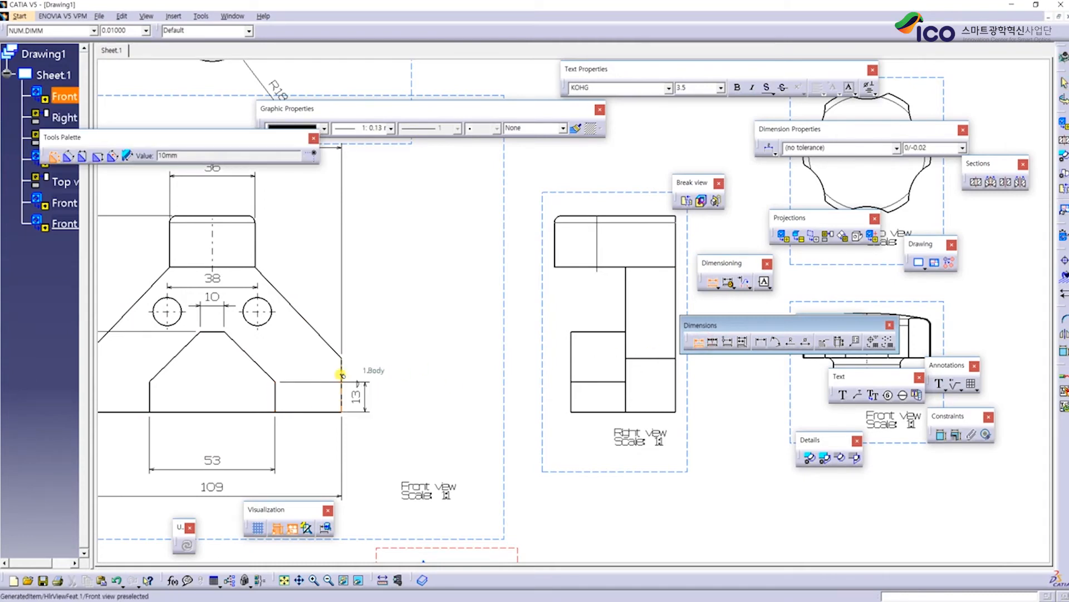
pyautogui.click(394, 378)
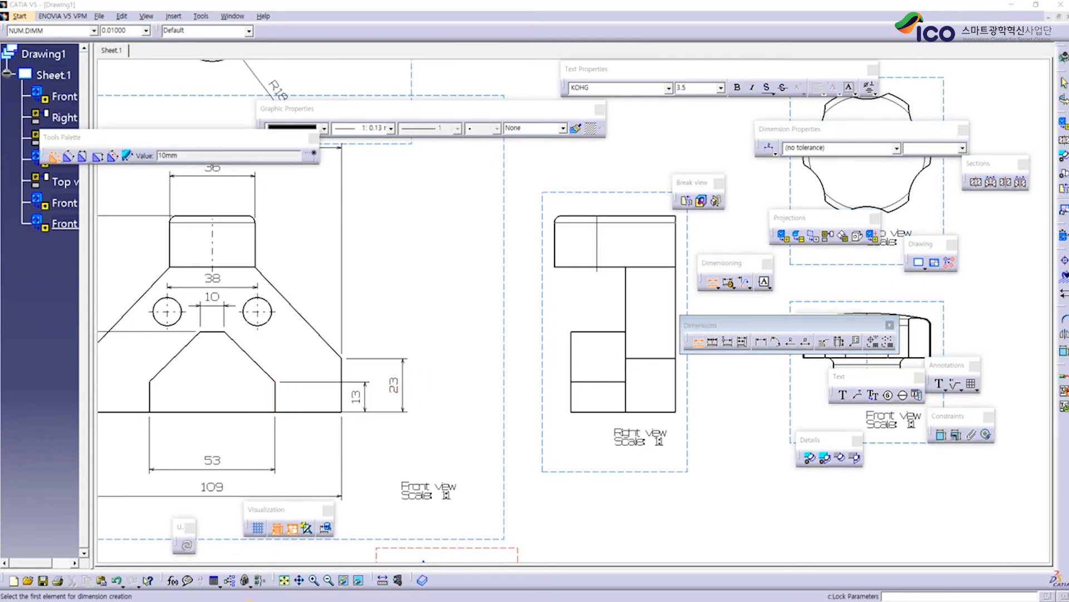
# Following the reference, dimension the cutout's full height on the right of the front view, outside the two shorter height dimensions
pyautogui.click(325, 582)
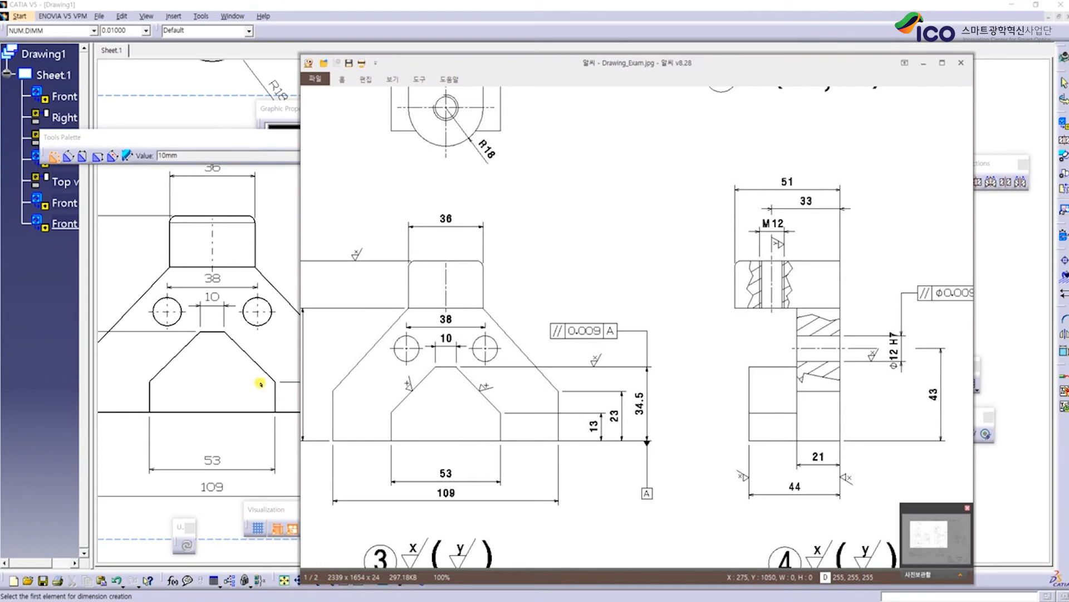
pyautogui.click(212, 332)
pyautogui.click(224, 412)
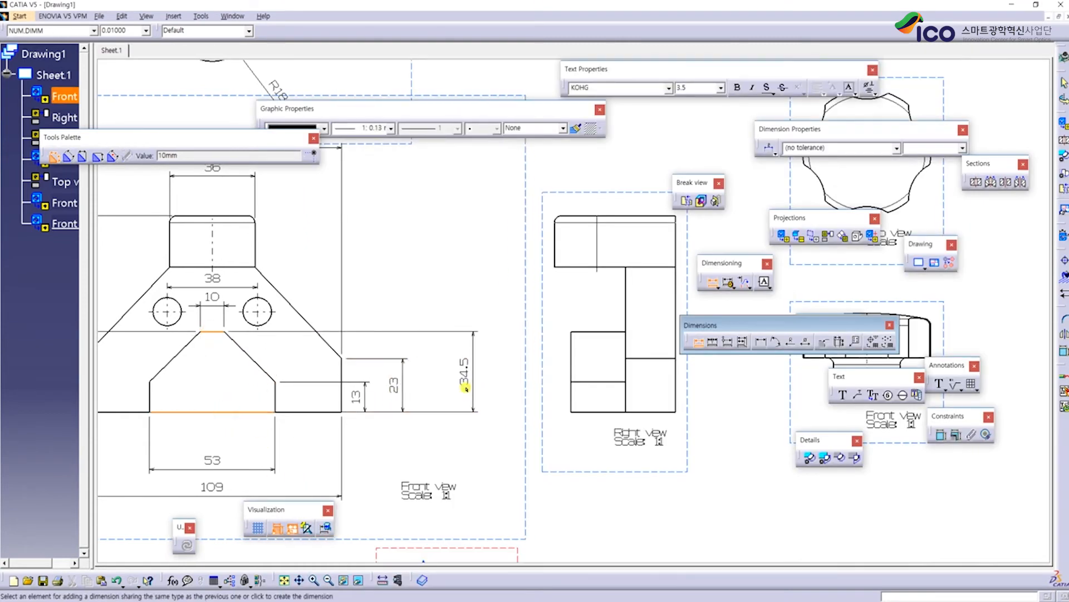
pyautogui.click(428, 370)
pyautogui.click(699, 346)
# Delete the duplicate cutout height dimension on the left of the front view
pyautogui.moveTo(344, 361); pyautogui.dragTo(524, 360, button='middle')
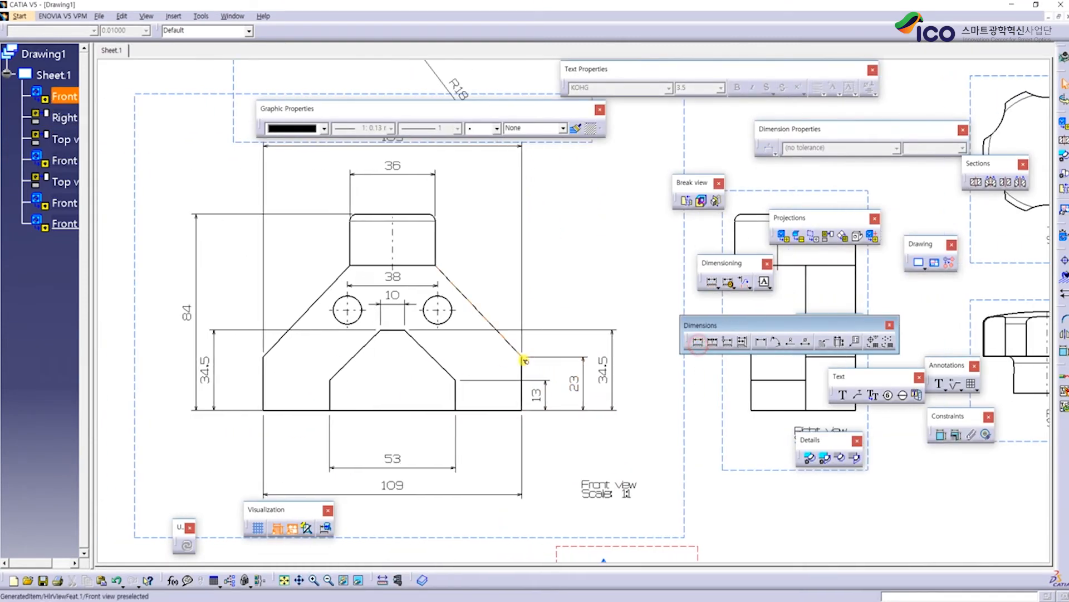
pyautogui.click(206, 372)
pyautogui.click(605, 379)
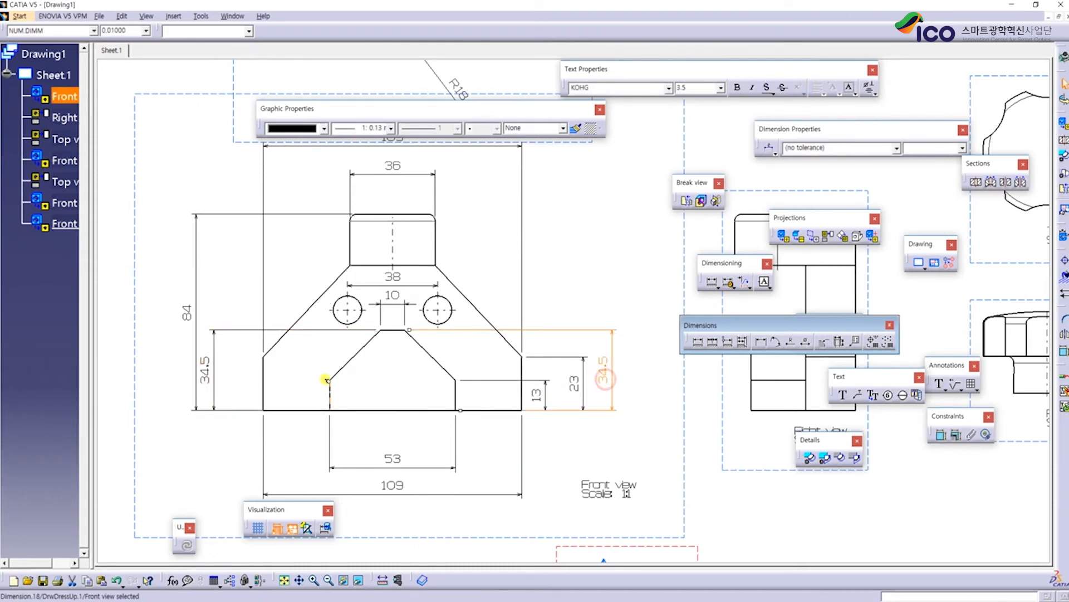
pyautogui.click(206, 377)
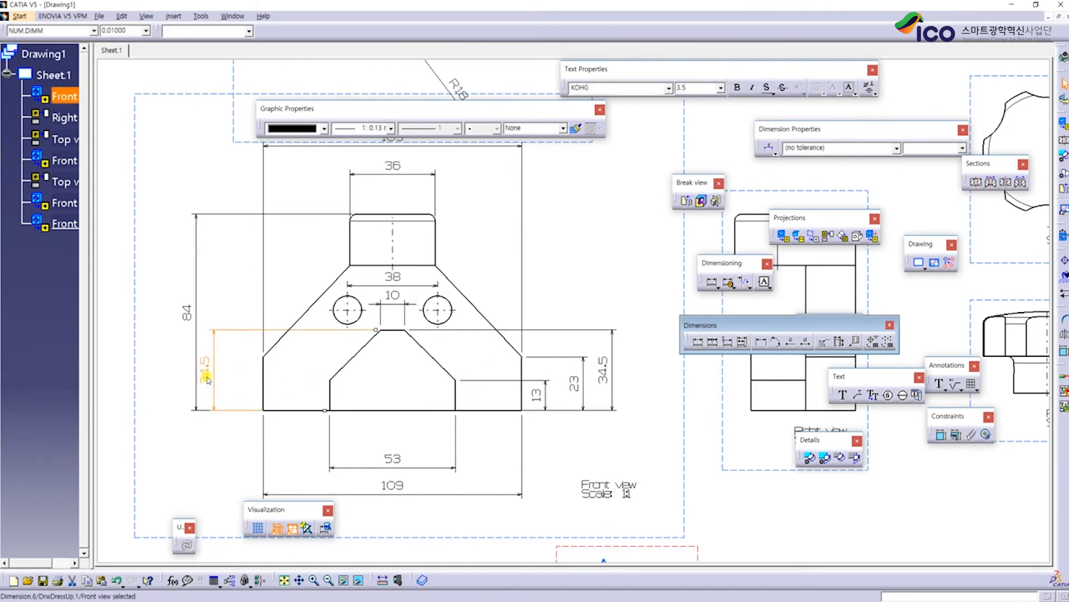
pyautogui.press('Delete')
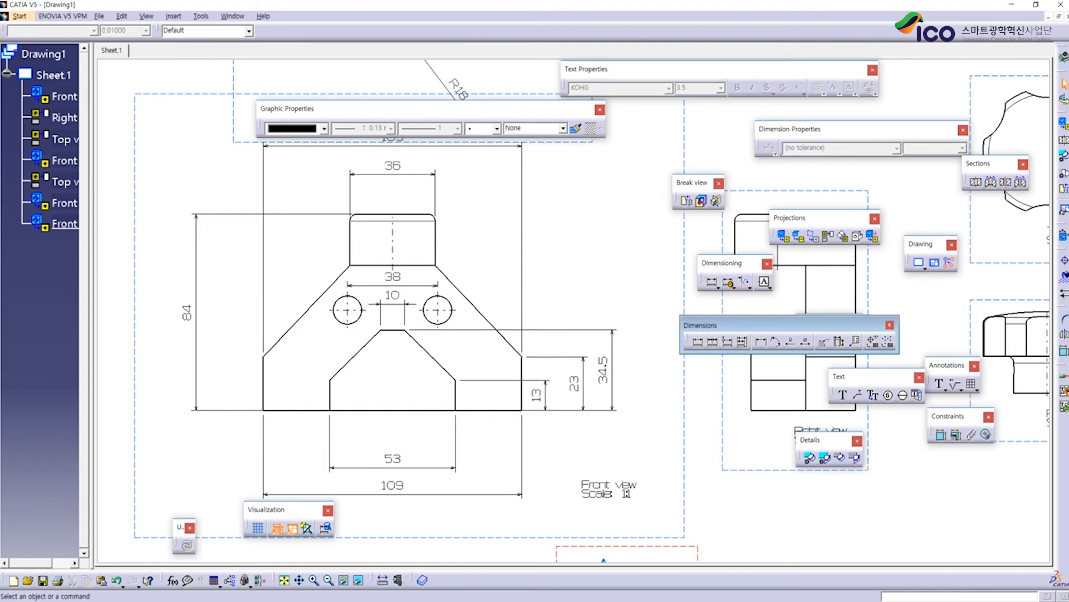
# Consult the reference and dimension the height from the base to the upper block's lower edge, left of the front view inside the overall height
pyautogui.click(270, 601)
pyautogui.click(196, 560)
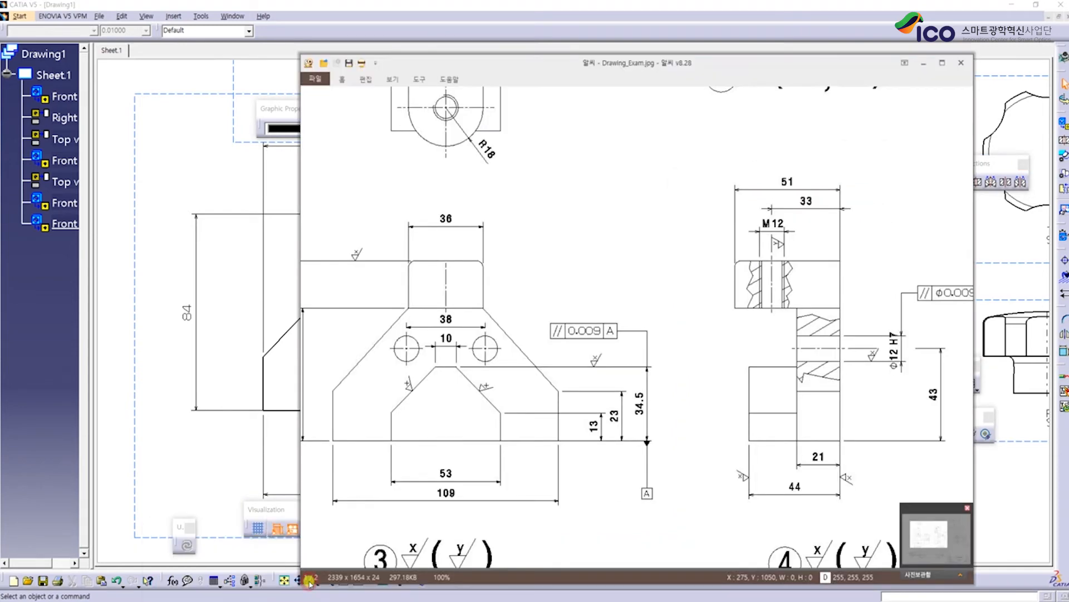
pyautogui.click(173, 494)
pyautogui.click(699, 341)
pyautogui.click(393, 264)
pyautogui.click(387, 410)
pyautogui.click(232, 351)
pyautogui.click(580, 266)
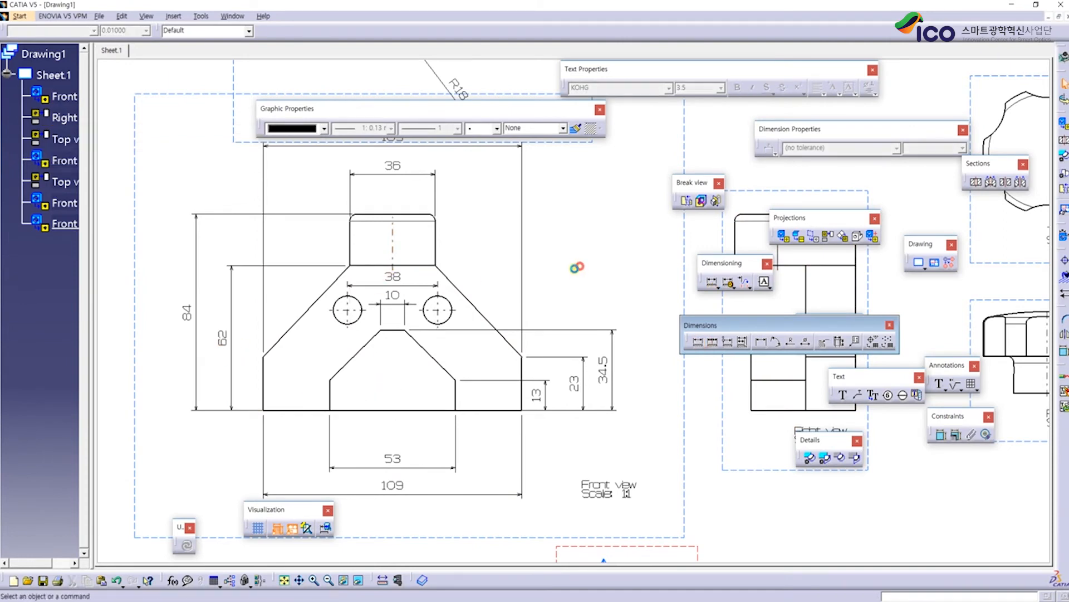
# Consult the reference, move the right view's label out of the way, and dimension the width of the rear base section below that view
pyautogui.moveTo(579, 313); pyautogui.dragTo(466, 322, button='middle')
pyautogui.moveTo(258, 598)
pyautogui.click(298, 568)
pyautogui.moveTo(769, 373); pyautogui.dragTo(593, 351)
pyautogui.click(191, 376)
pyautogui.moveTo(511, 380); pyautogui.dragTo(372, 325, button='middle')
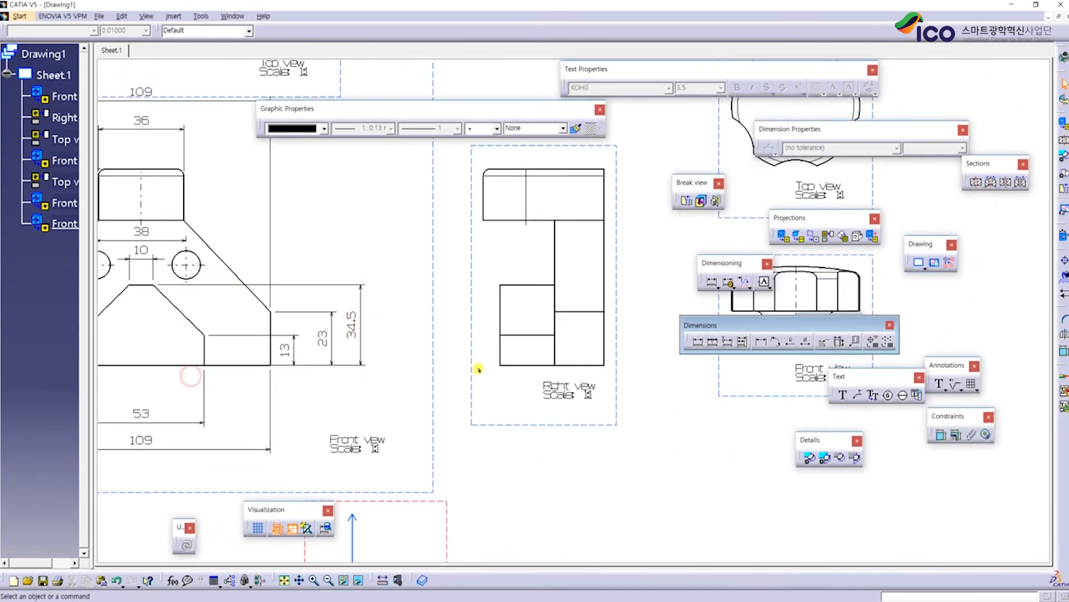
pyautogui.moveTo(571, 395)
pyautogui.mouseDown()
pyautogui.moveTo(646, 440)
pyautogui.moveTo(645, 462)
pyautogui.mouseUp()
pyautogui.click(687, 420)
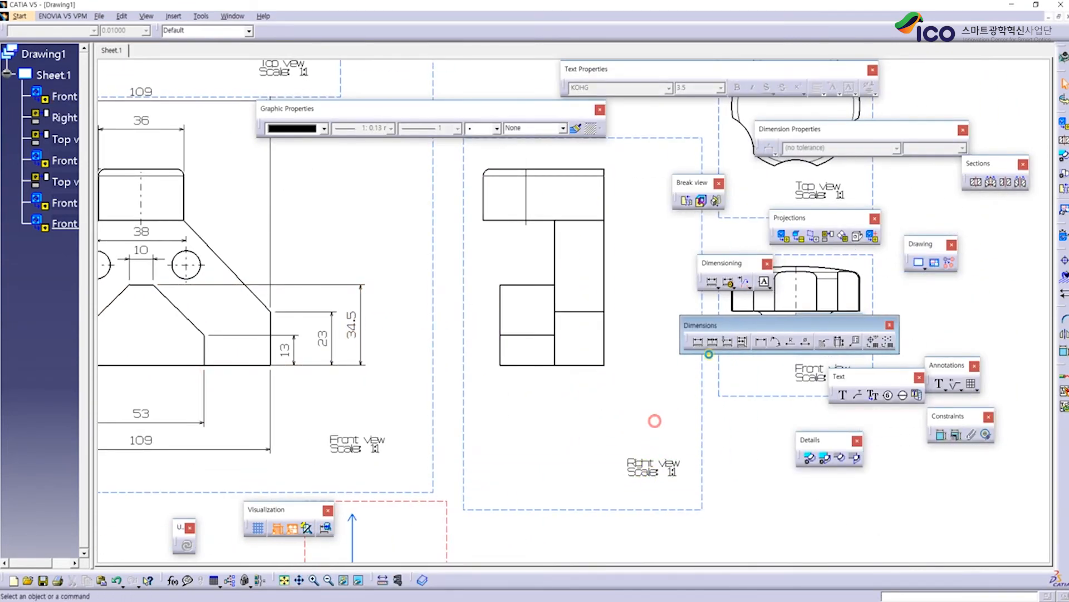
pyautogui.click(698, 342)
pyautogui.click(586, 366)
pyautogui.click(579, 415)
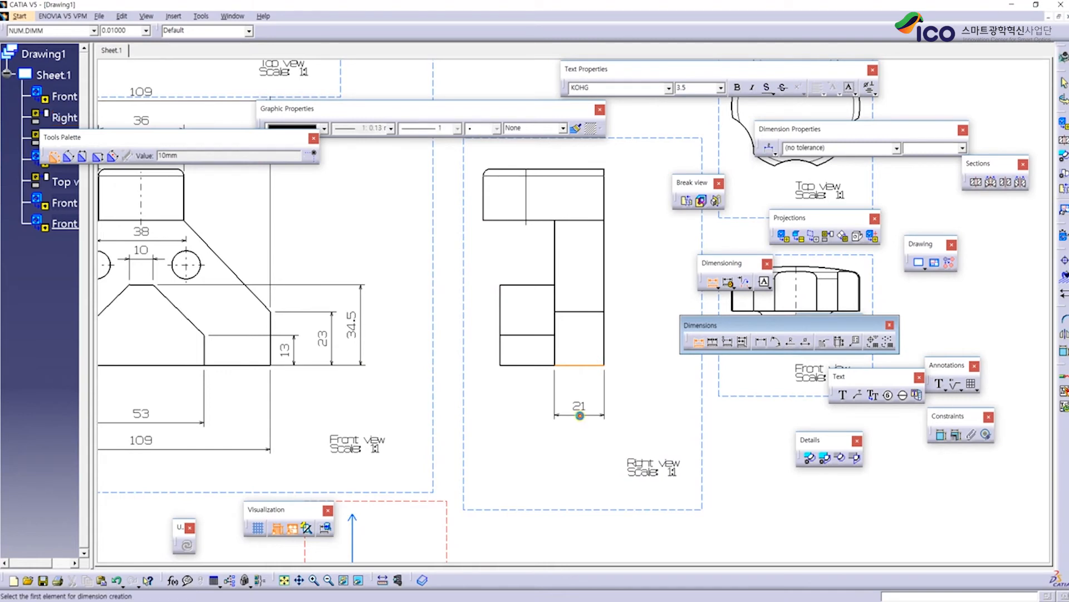
# Dimension the right view's full base width, below the rear base section's width dimension
pyautogui.click(602, 351)
pyautogui.click(500, 356)
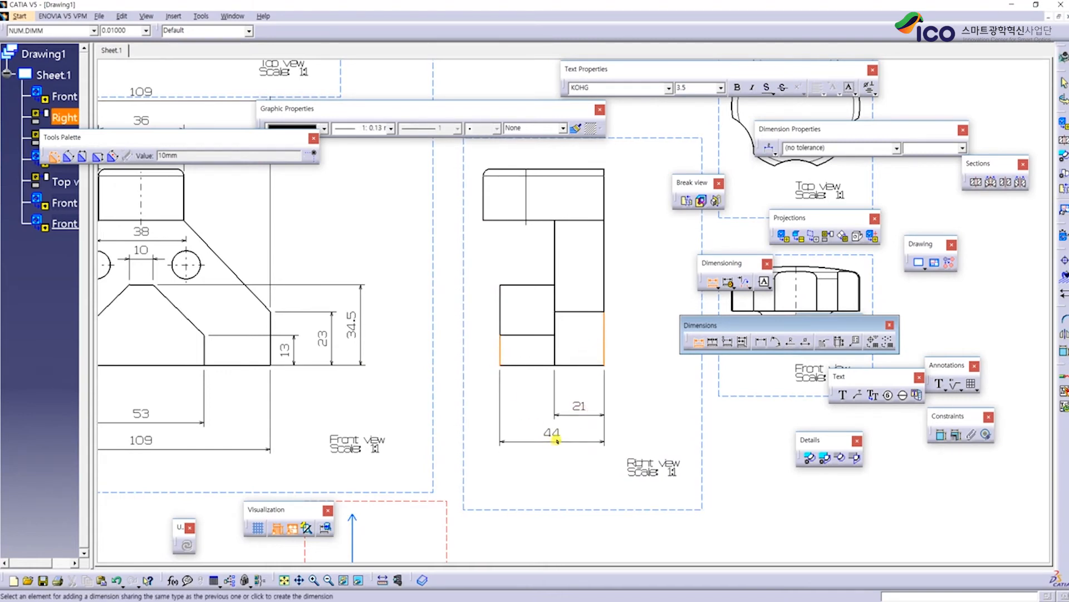
pyautogui.click(557, 439)
pyautogui.click(365, 442)
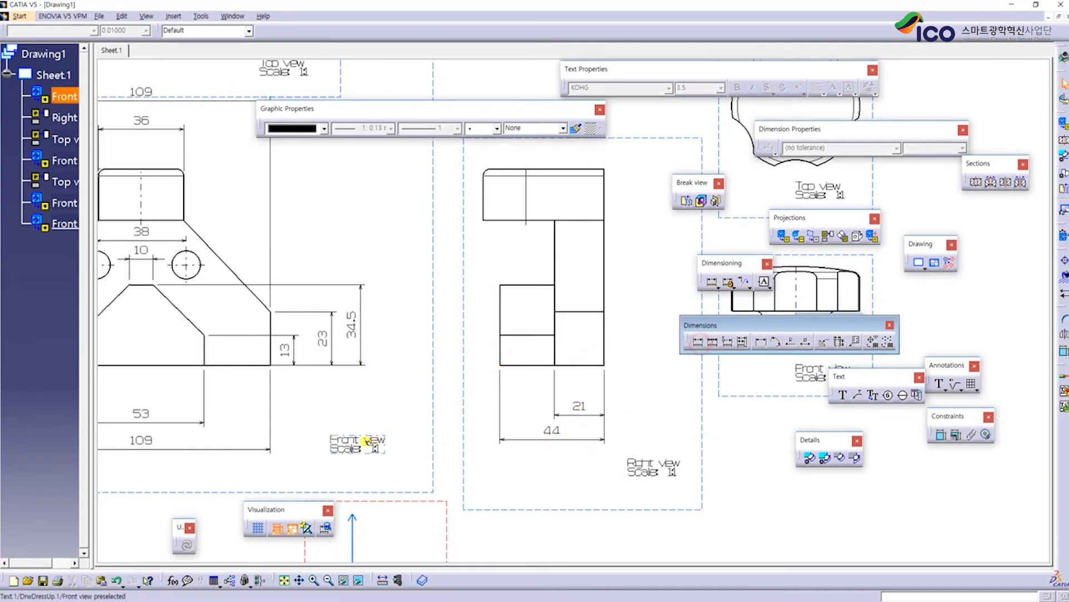
# Select the name and scale labels of all seven views on the sheet and delete them
pyautogui.moveTo(610, 491); pyautogui.dragTo(640, 448, button='middle')
pyautogui.moveTo(327, 61); pyautogui.dragTo(365, 321, button='middle')
pyautogui.moveTo(422, 473)
pyautogui.mouseDown(button='middle')
pyautogui.moveTo(375, 388)
pyautogui.moveTo(466, 325)
pyautogui.moveTo(496, 434)
pyautogui.mouseUp(button='middle')
pyautogui.click(383, 268)
pyautogui.click(311, 208)
pyautogui.click(512, 424)
pyautogui.keyDown('ctrl'); pyautogui.click(684, 438); pyautogui.keyUp('ctrl')
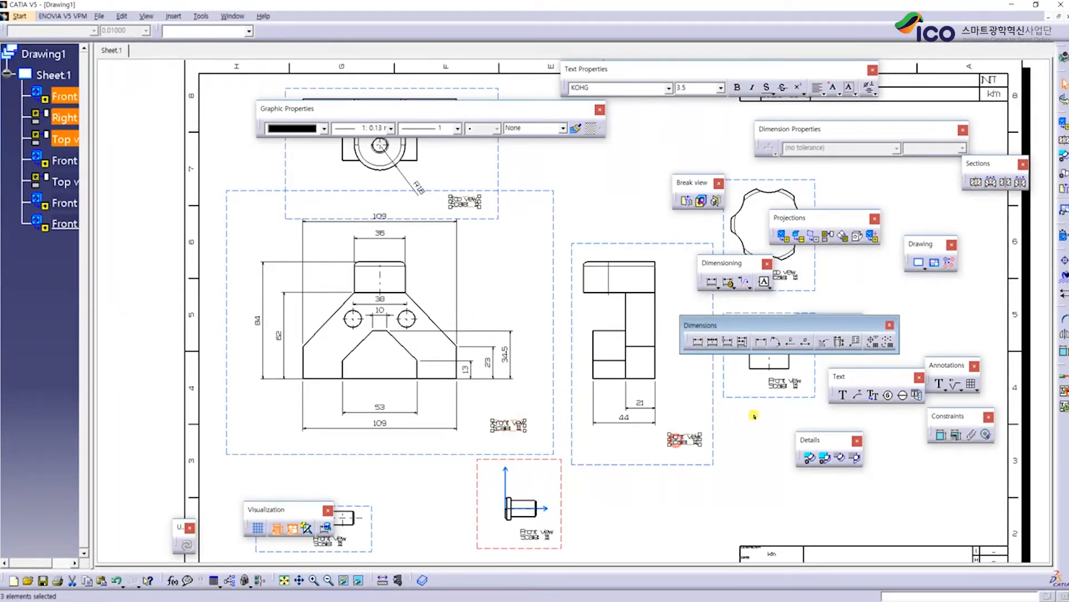
pyautogui.keyDown('ctrl'); pyautogui.click(790, 383); pyautogui.keyUp('ctrl')
pyautogui.moveTo(800, 396); pyautogui.dragTo(527, 474, button='middle')
pyautogui.keyDown('ctrl'); pyautogui.click(516, 355); pyautogui.keyUp('ctrl')
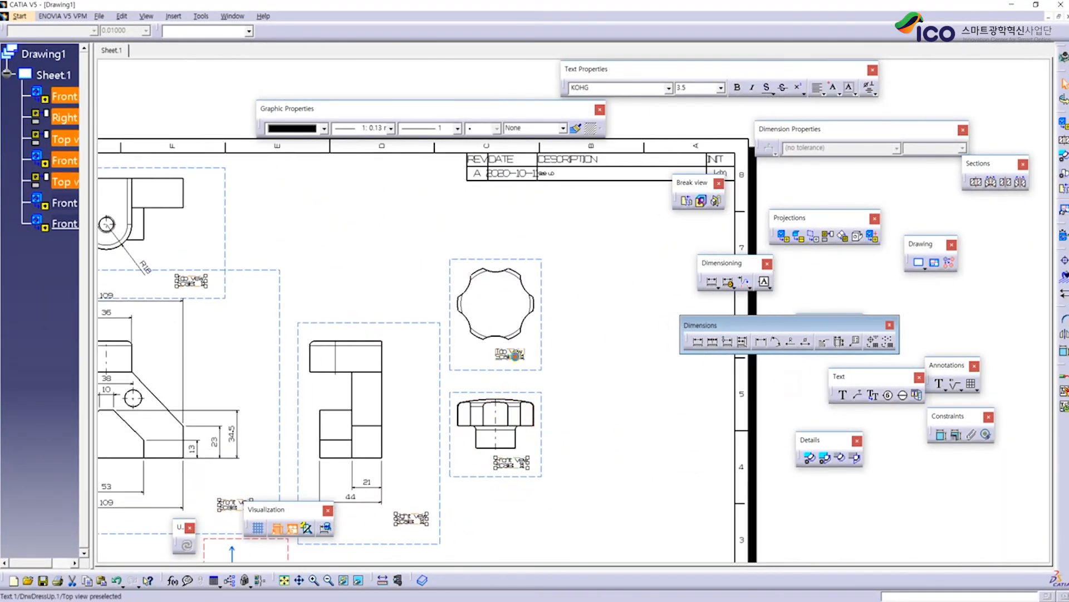
pyautogui.moveTo(516, 355); pyautogui.dragTo(701, 212, button='middle')
pyautogui.keyDown('ctrl'); pyautogui.click(445, 465); pyautogui.keyUp('ctrl')
pyautogui.keyDown('ctrl'); pyautogui.click(240, 473); pyautogui.keyUp('ctrl')
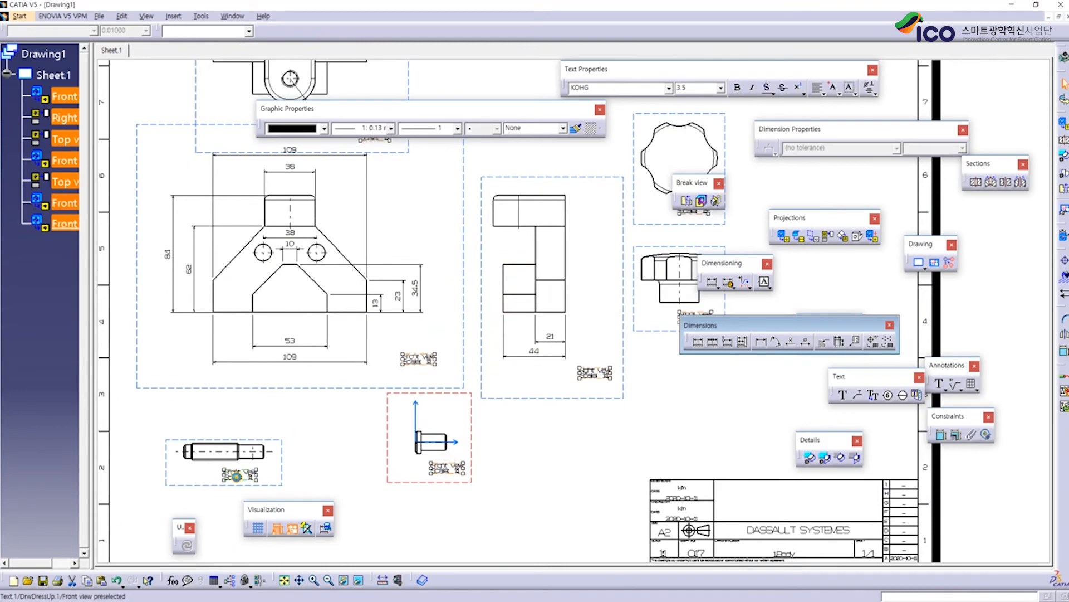
pyautogui.press('Delete')
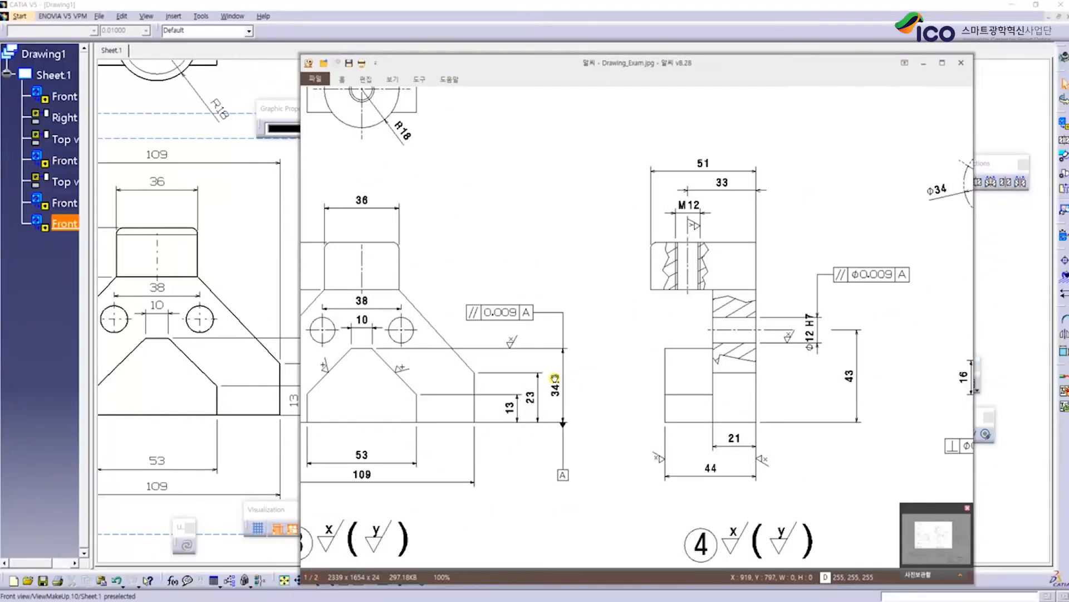
# Examine the broken-out sections and hole dimensions of the right view in Drawing_Exam.jpg and compare them with the centre lines in the drawing's views
pyautogui.moveTo(585, 373)
pyautogui.mouseDown()
pyautogui.moveTo(759, 379)
pyautogui.moveTo(673, 416)
pyautogui.moveTo(544, 339)
pyautogui.moveTo(616, 399)
pyautogui.moveTo(611, 363)
pyautogui.moveTo(551, 385)
pyautogui.moveTo(616, 313)
pyautogui.moveTo(580, 315)
pyautogui.moveTo(507, 381)
pyautogui.moveTo(427, 377)
pyautogui.mouseUp()
pyautogui.moveTo(664, 390); pyautogui.dragTo(549, 340)
pyautogui.moveTo(517, 378); pyautogui.dragTo(539, 400)
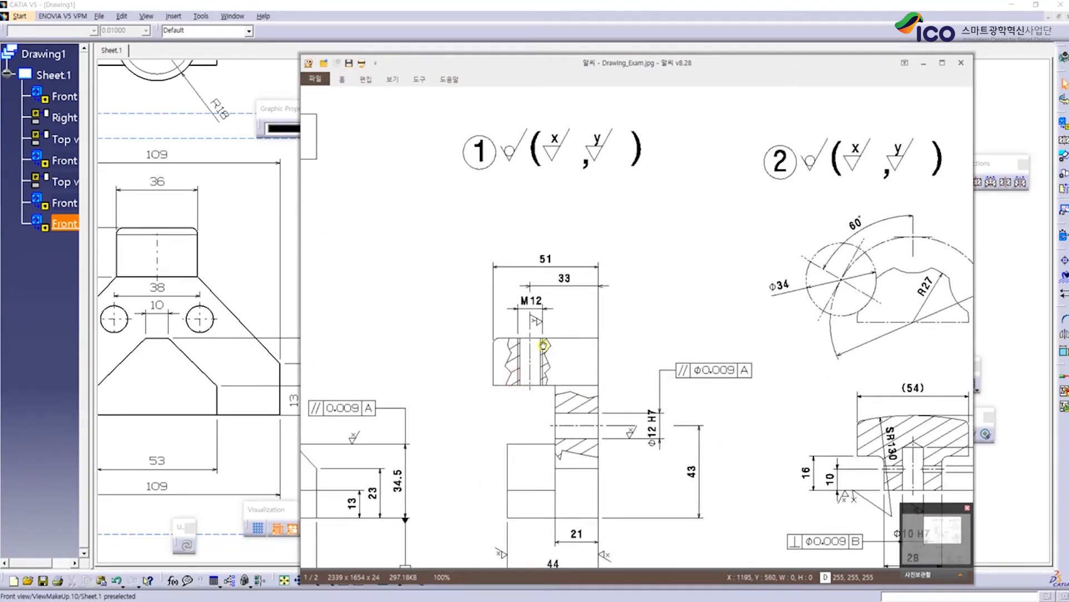
pyautogui.scroll(2, 544, 343)
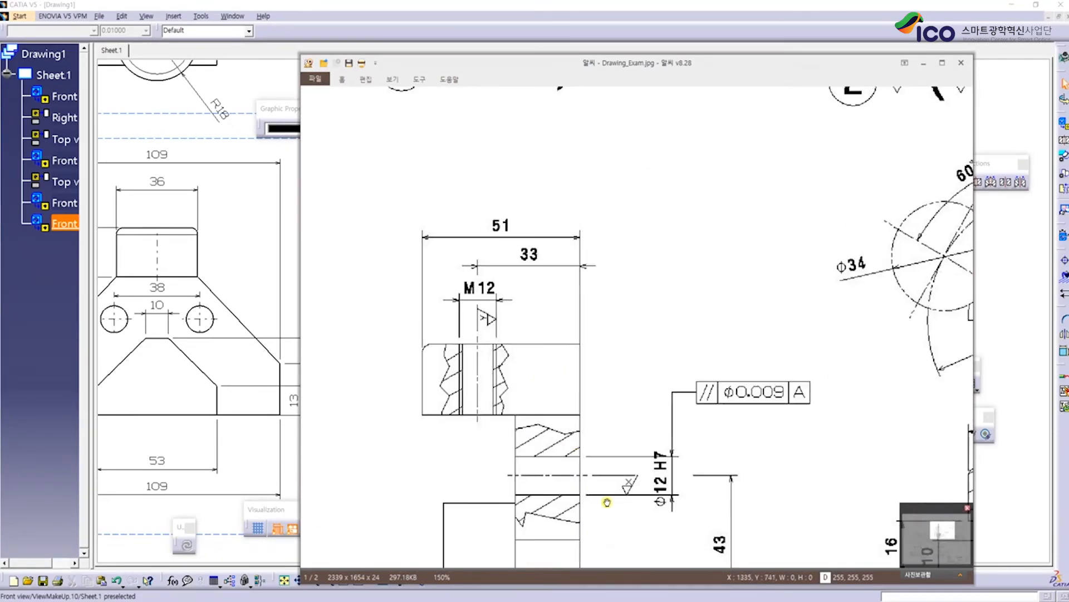
pyautogui.moveTo(607, 502); pyautogui.dragTo(627, 351)
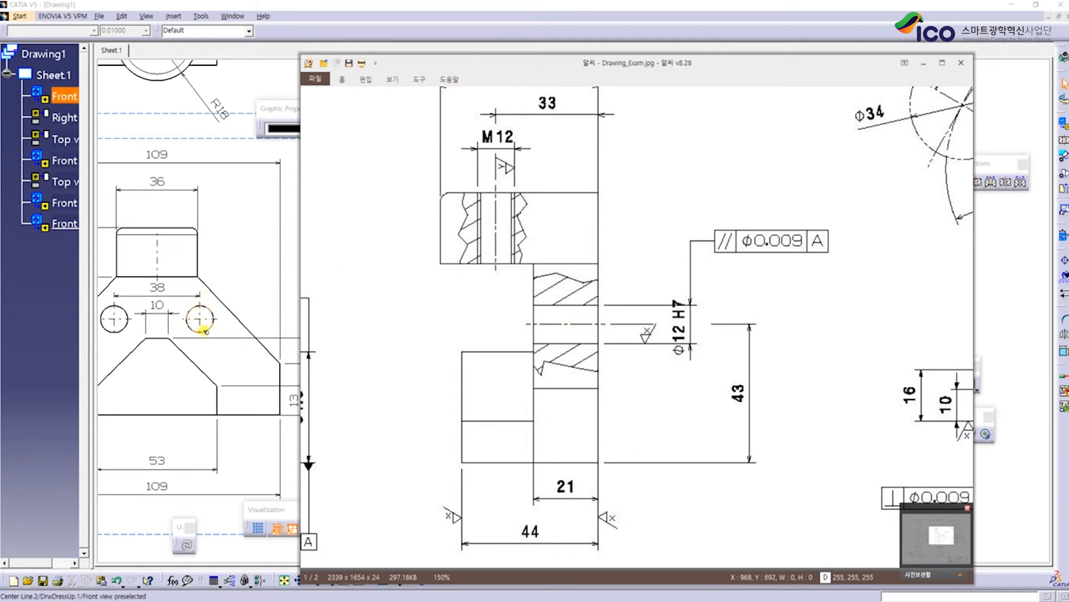
pyautogui.click(246, 284)
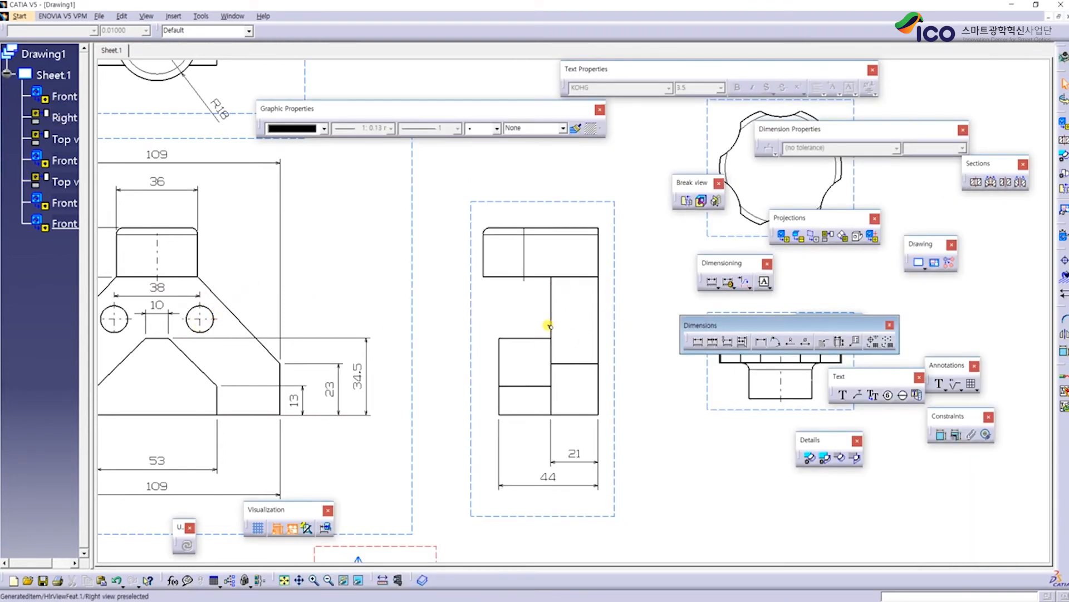
pyautogui.click(202, 322)
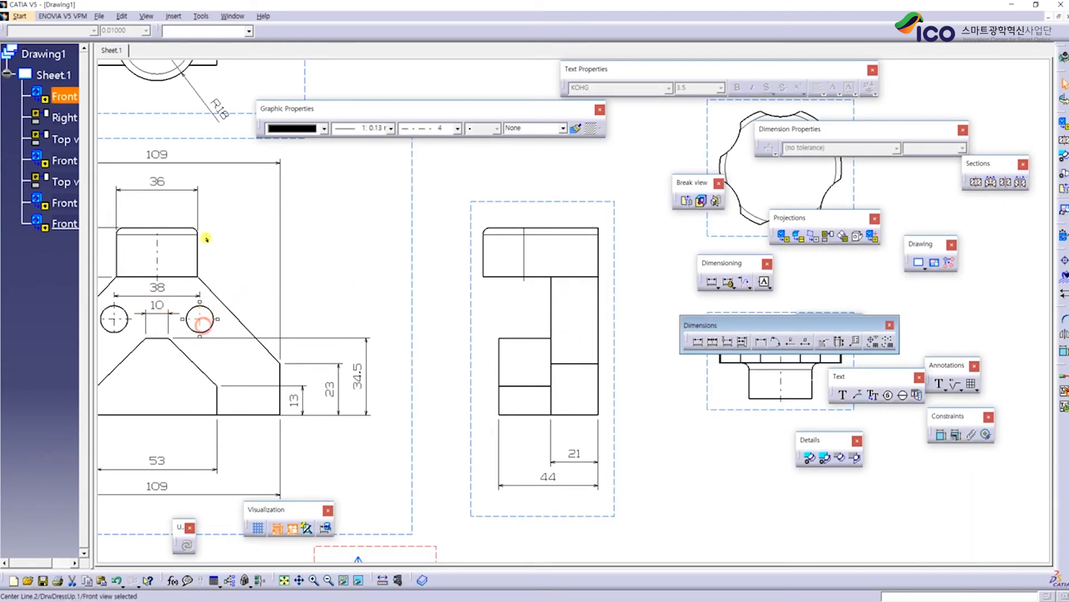
pyautogui.click(549, 254)
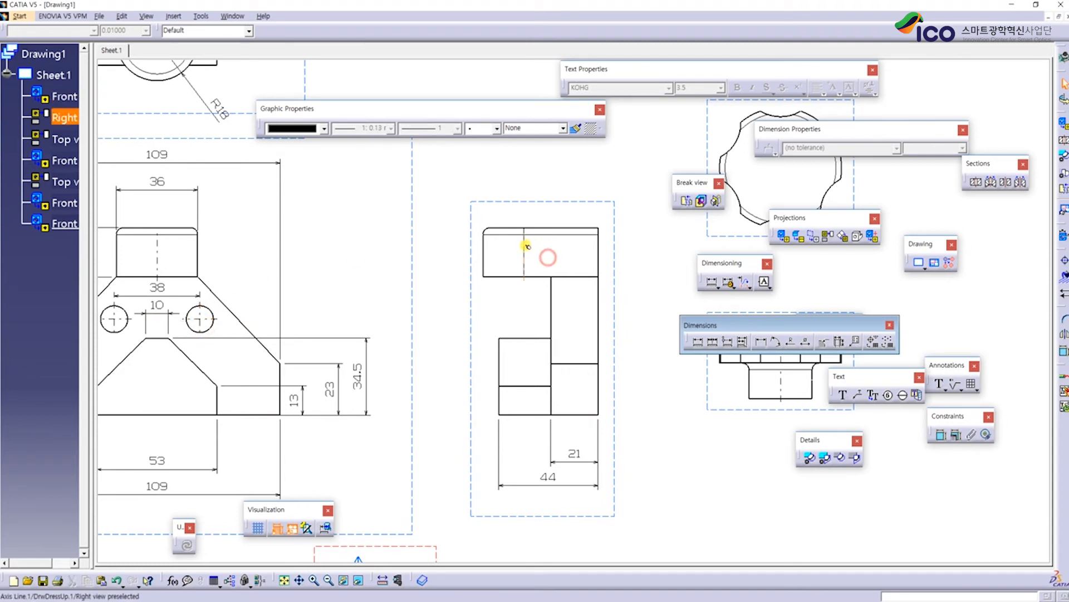
pyautogui.click(156, 252)
pyautogui.click(318, 591)
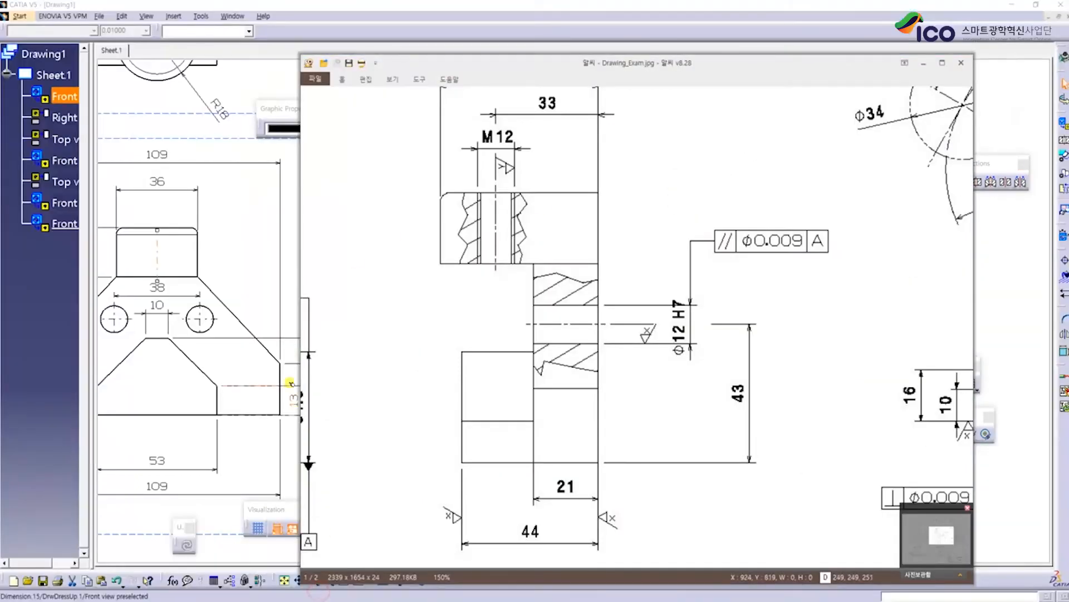
pyautogui.click(318, 590)
# Close the existing Break view toolbar and float the Views and Projections toolbars over the sheet beside the right view
pyautogui.moveTo(576, 348)
pyautogui.mouseDown(button='middle')
pyautogui.moveTo(573, 380)
pyautogui.moveTo(627, 318)
pyautogui.mouseUp(button='middle')
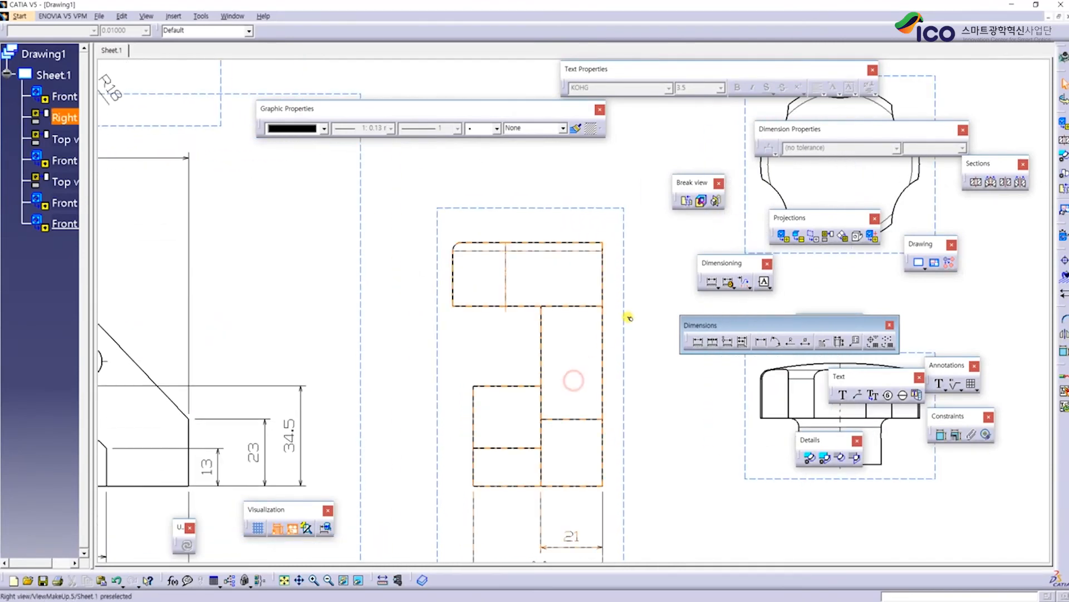
pyautogui.click(717, 183)
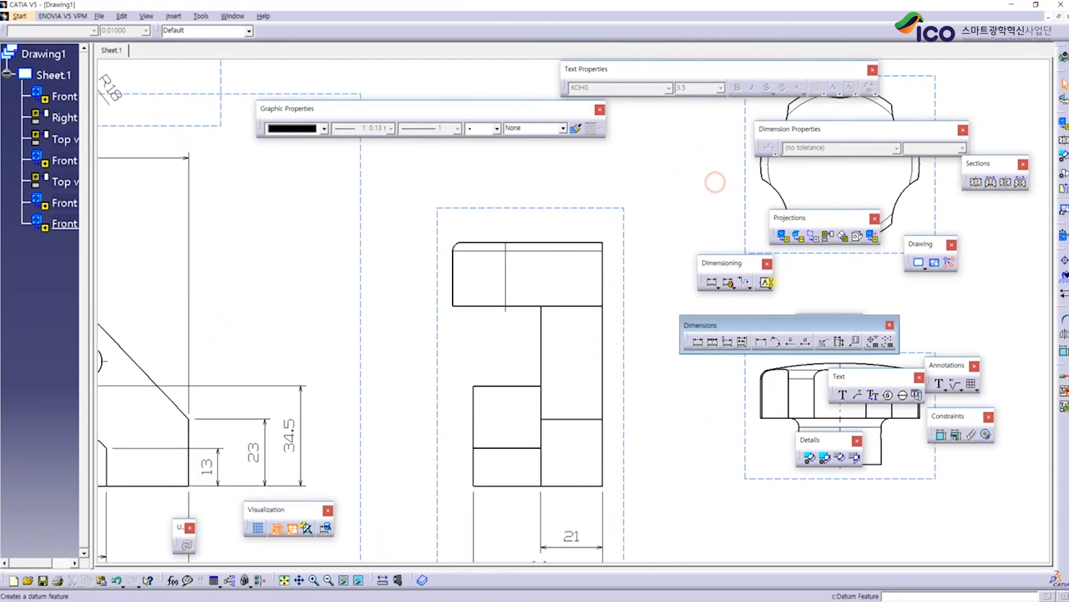
pyautogui.moveTo(1064, 123); pyautogui.dragTo(631, 171)
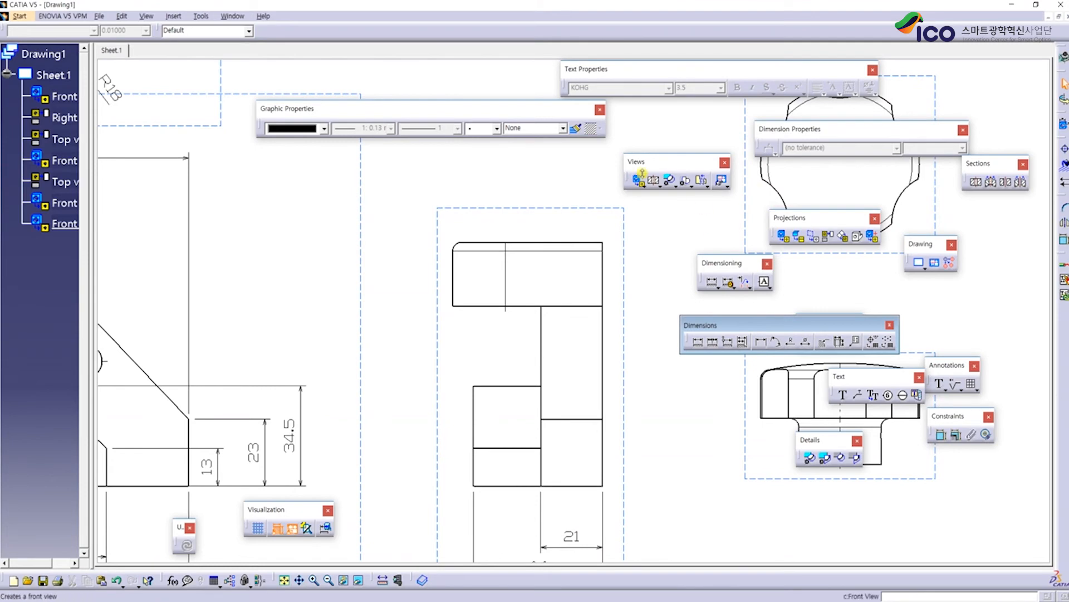
pyautogui.click(647, 186)
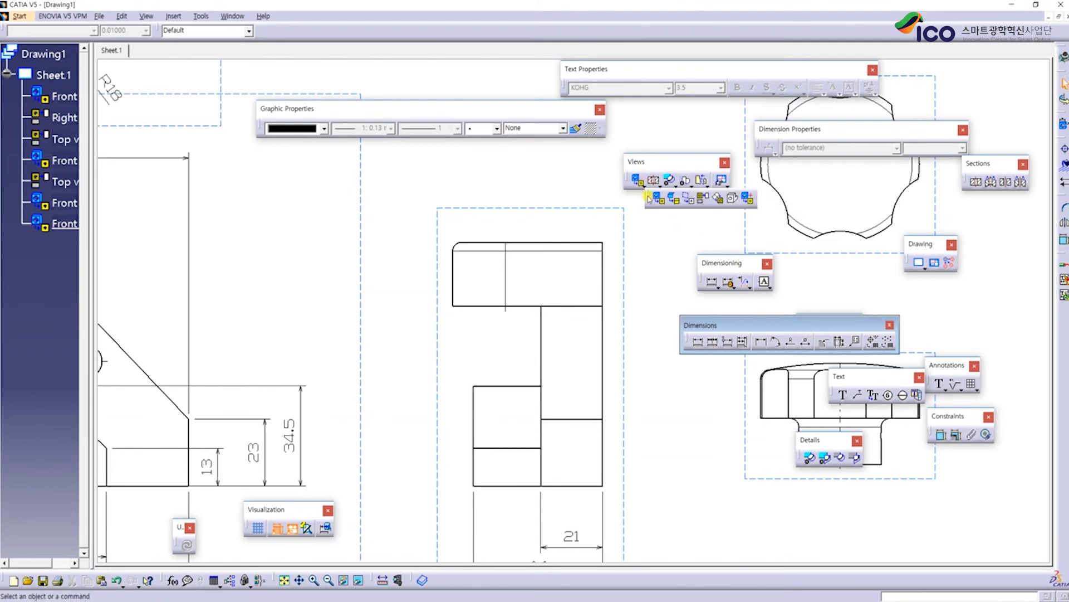
pyautogui.moveTo(646, 196); pyautogui.dragTo(686, 232)
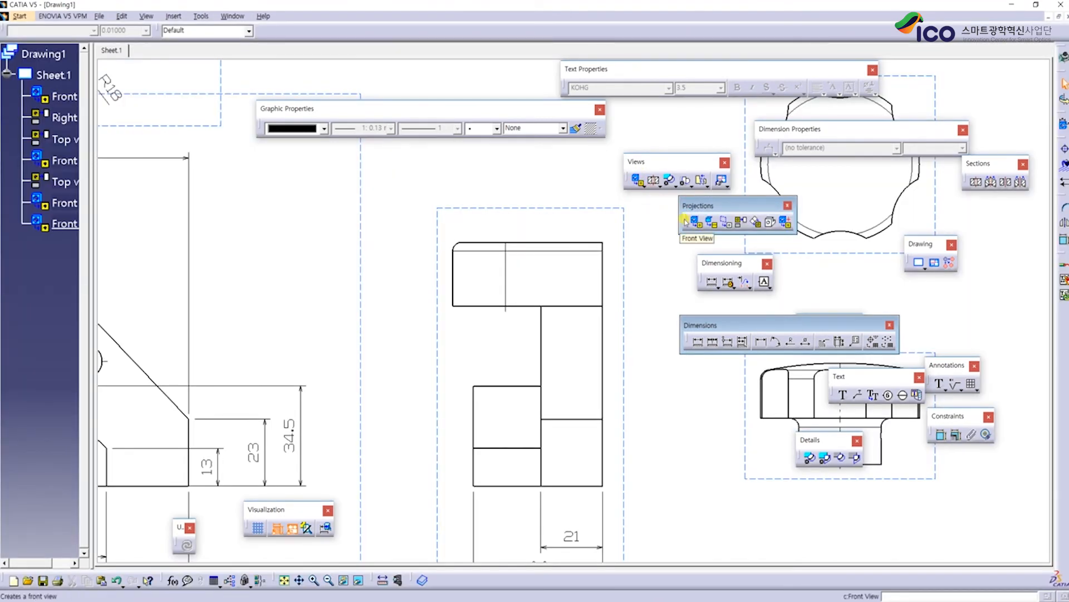
pyautogui.click(640, 185)
pyautogui.moveTo(651, 194); pyautogui.dragTo(687, 234)
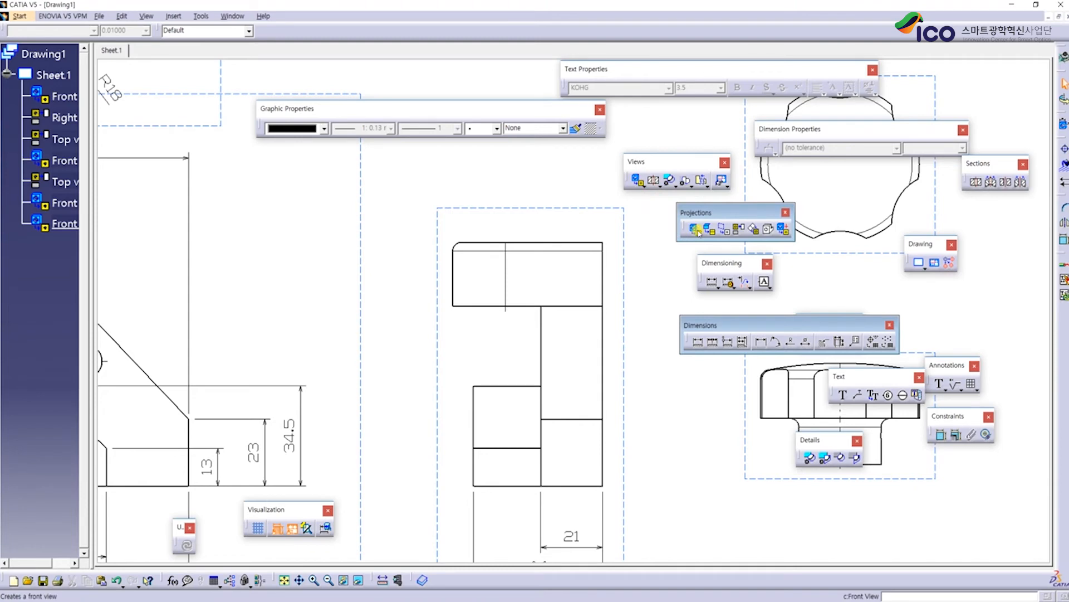
# Float the Sections and Break view toolbars as separate palettes over the sheet
pyautogui.middleClick(658, 276)
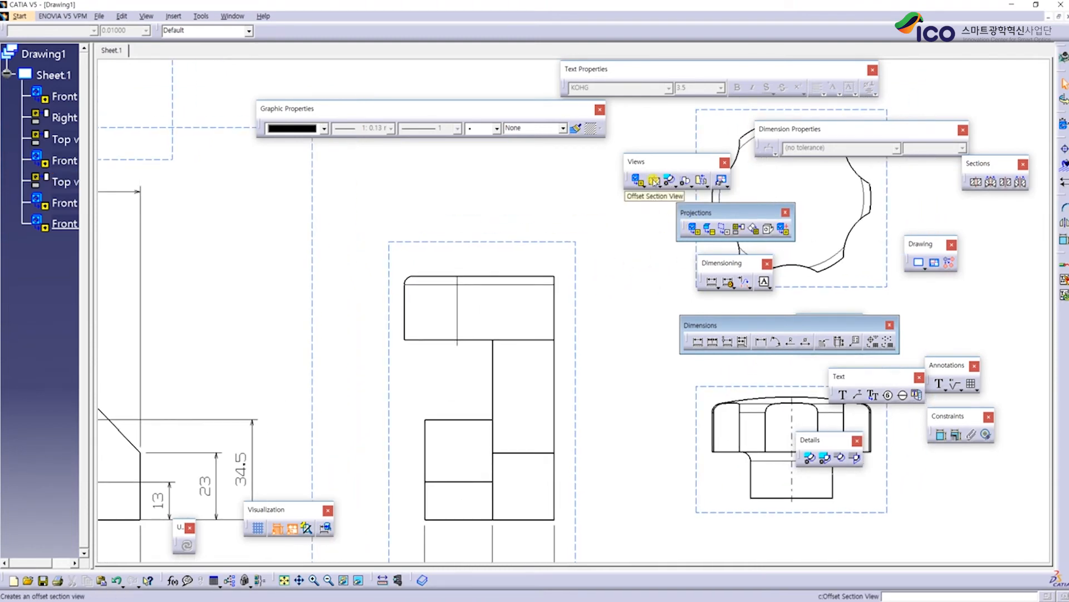
pyautogui.moveTo(659, 185)
pyautogui.mouseDown()
pyautogui.moveTo(675, 202)
pyautogui.moveTo(914, 219)
pyautogui.mouseUp()
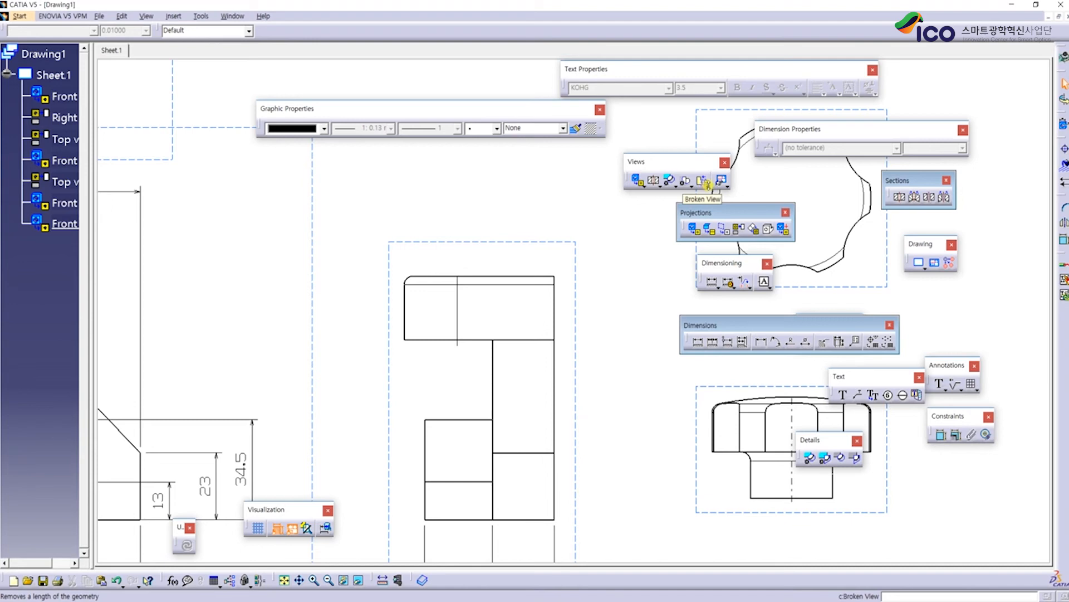
pyautogui.click(708, 186)
pyautogui.moveTo(710, 195); pyautogui.dragTo(541, 208)
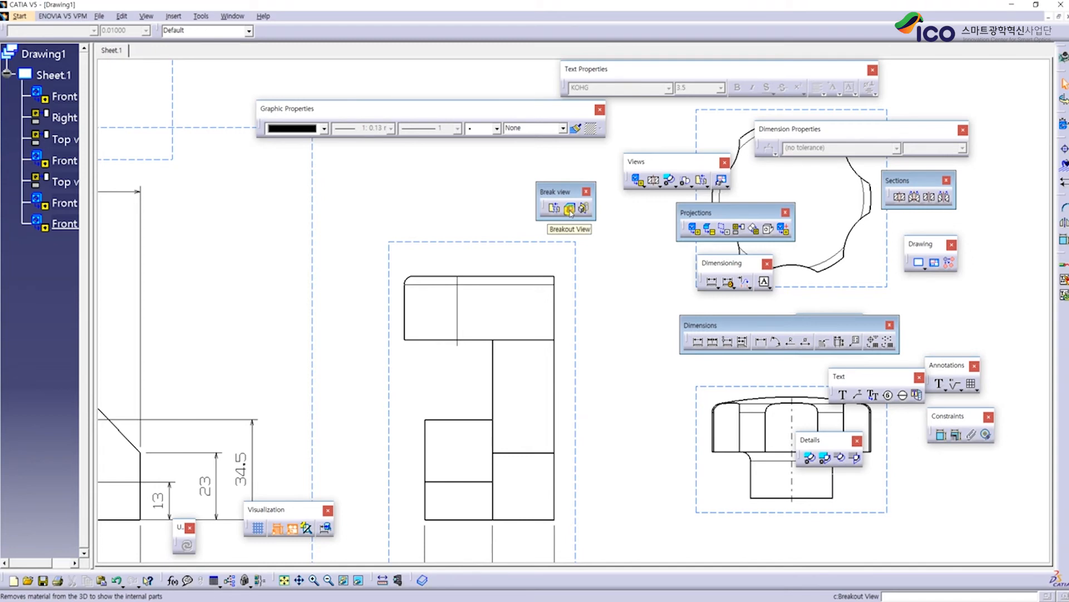
# Try to create a breakout view on the first part's right view with a four-sided profile, without activating that view
pyautogui.click(569, 209)
pyautogui.moveTo(572, 355); pyautogui.dragTo(497, 401, button='middle')
pyautogui.press('Escape')
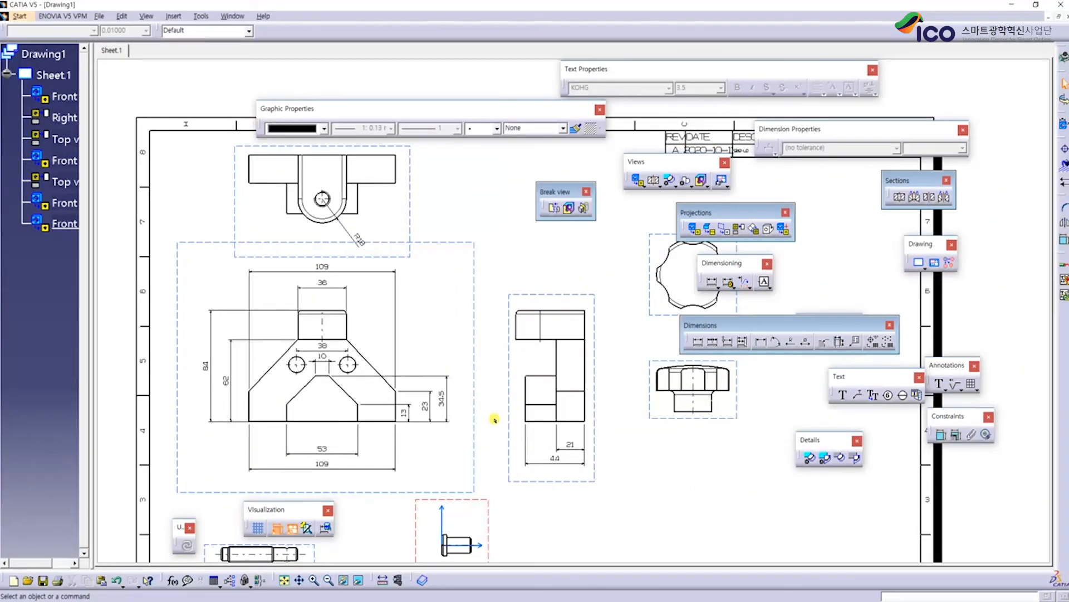
pyautogui.click(569, 208)
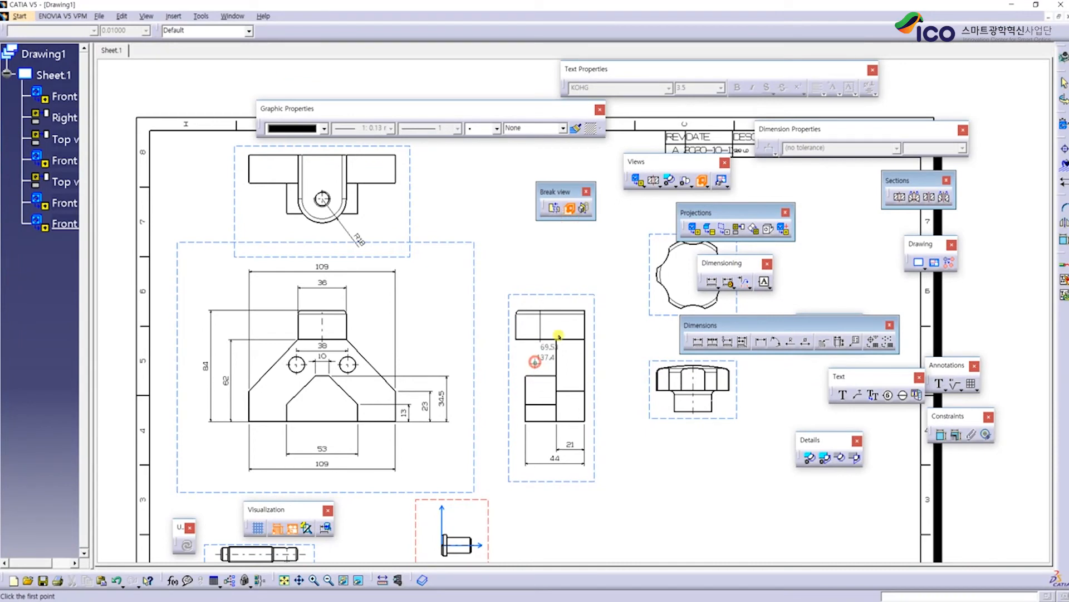
pyautogui.click(535, 362)
pyautogui.click(594, 304)
pyautogui.click(603, 351)
pyautogui.click(547, 396)
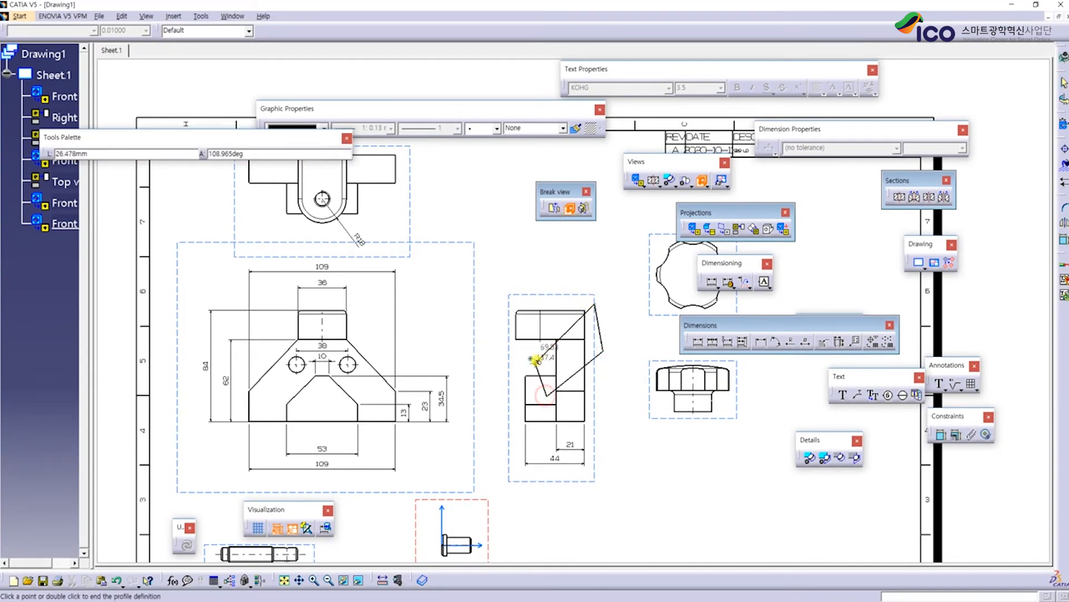
pyautogui.click(535, 360)
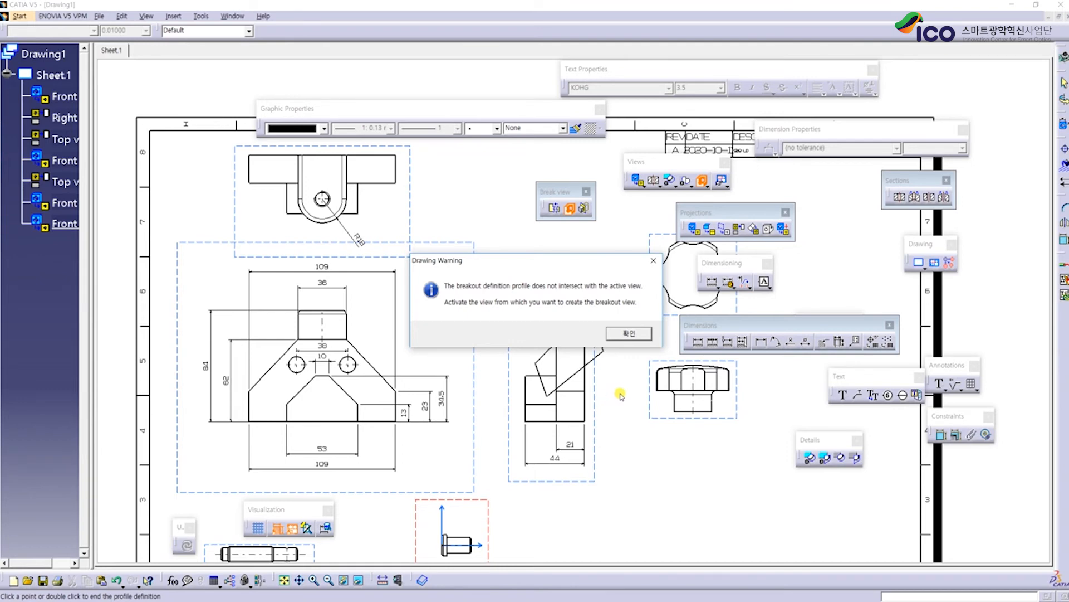
pyautogui.click(640, 334)
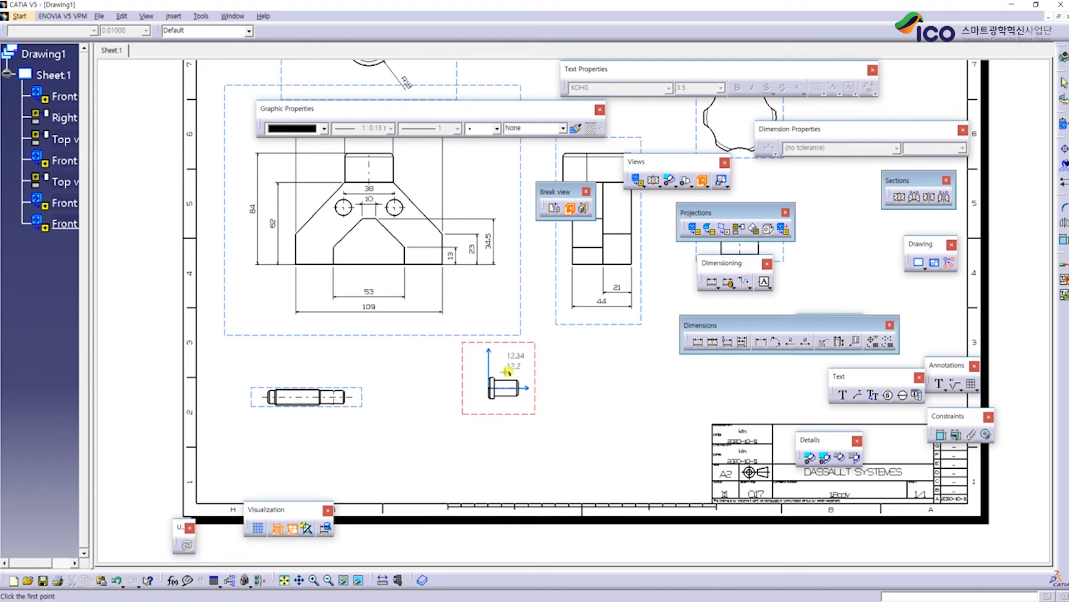
# Leave the breakout command and activate the first part's right view
pyautogui.moveTo(491, 326); pyautogui.dragTo(458, 413, button='middle')
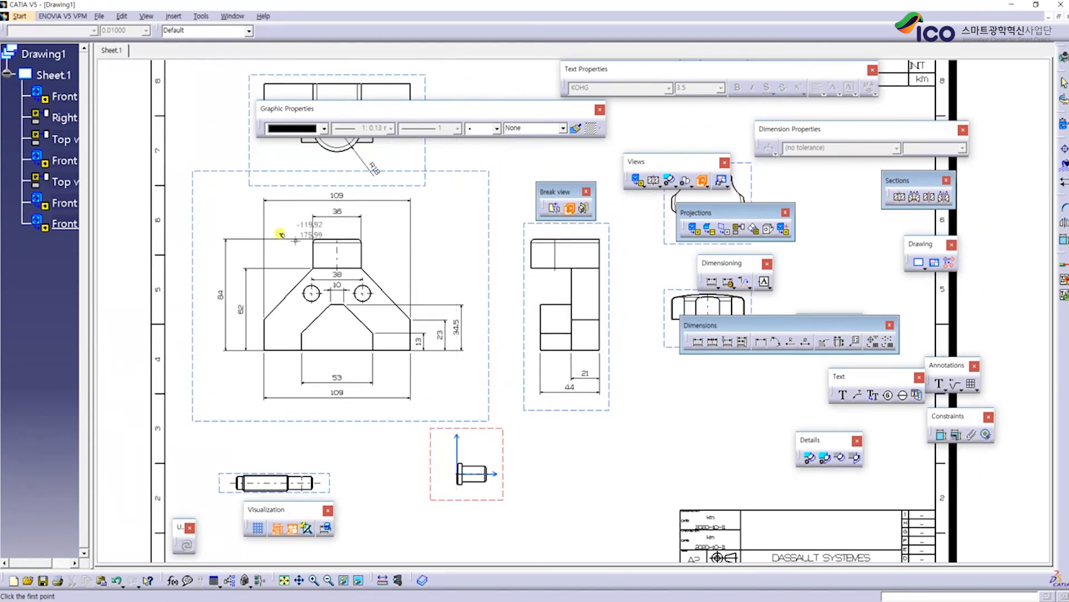
pyautogui.moveTo(345, 359); pyautogui.dragTo(353, 389, button='middle')
pyautogui.moveTo(448, 406); pyautogui.dragTo(505, 434, button='middle')
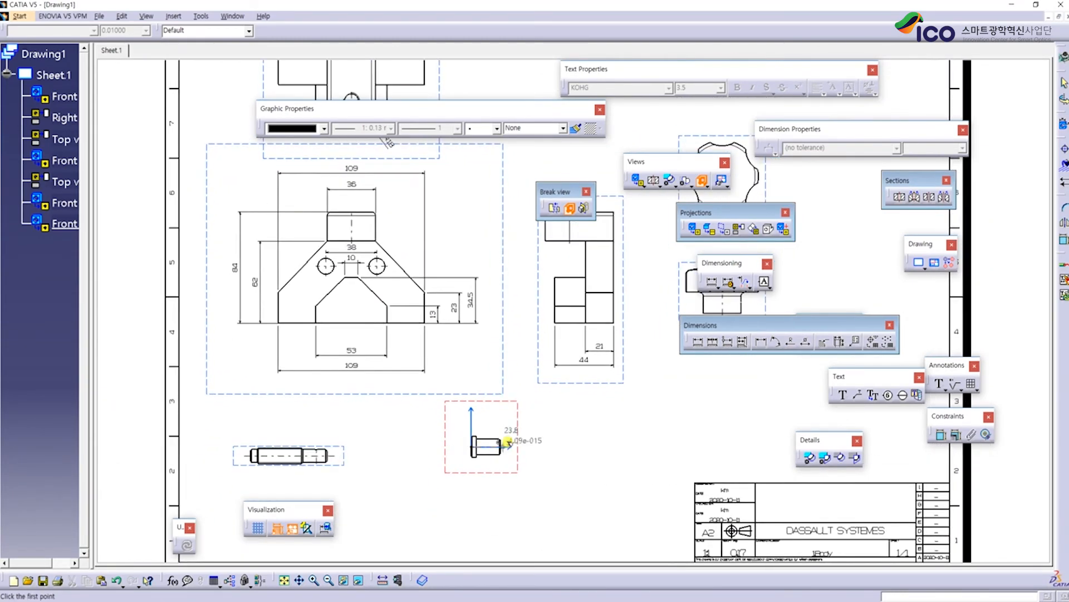
pyautogui.moveTo(496, 335); pyautogui.dragTo(556, 238, button='middle')
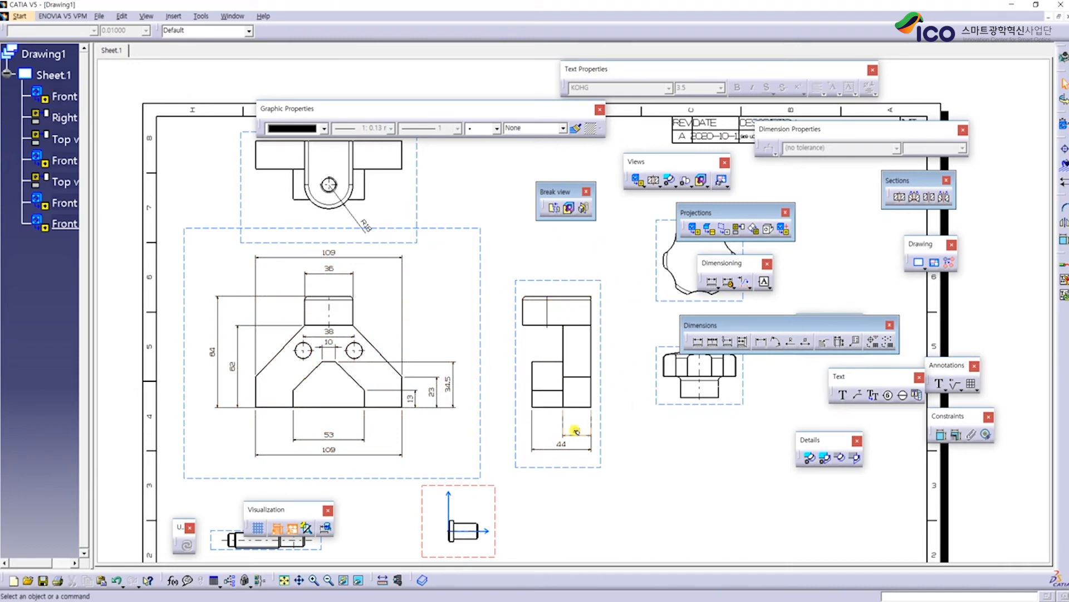
pyautogui.doubleClick(594, 278)
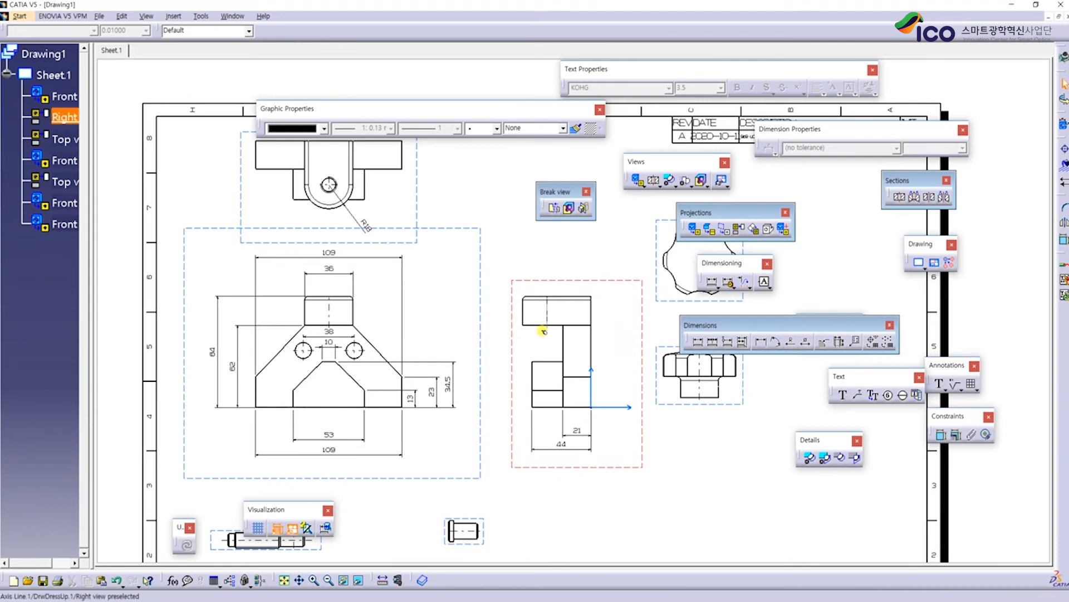
# Start a breakout view on the right view and sketch its profile's jagged upper edge across the upright section, just below the head
pyautogui.scroll(3, 607, 390)
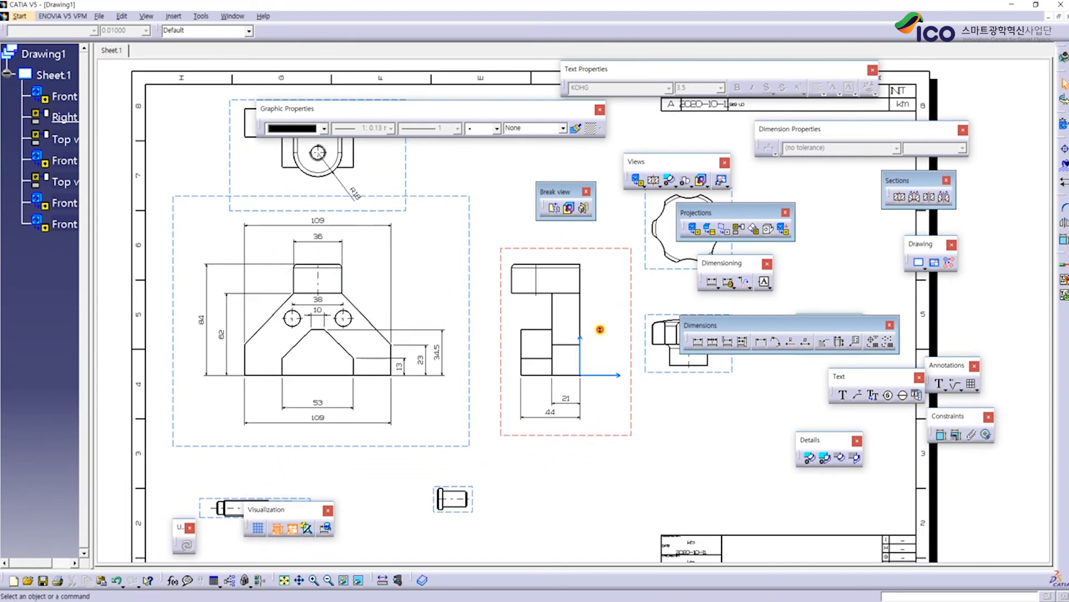
pyautogui.click(571, 209)
pyautogui.click(490, 293)
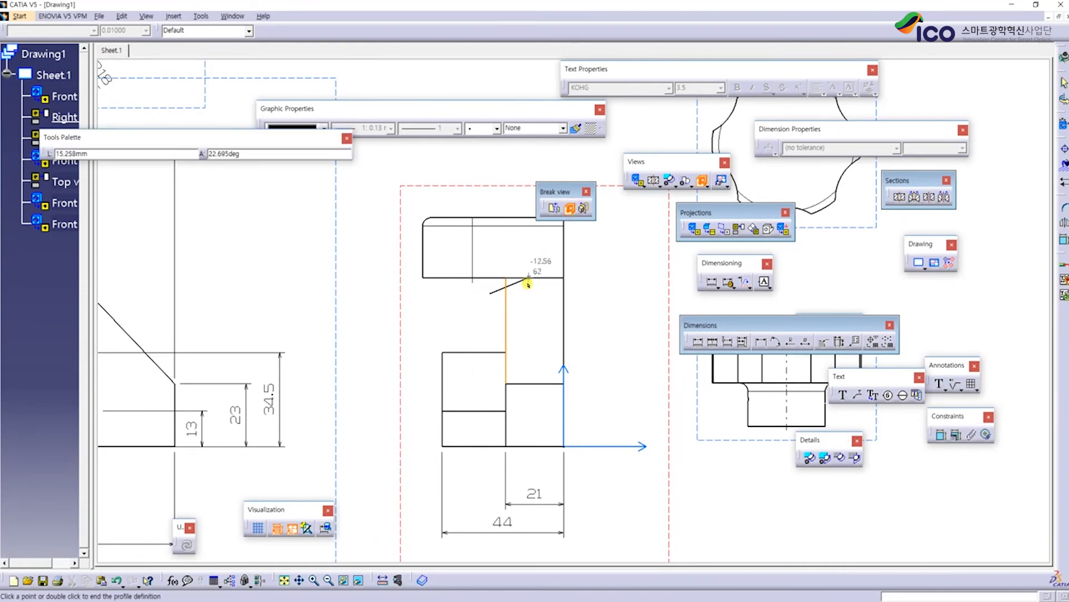
pyautogui.scroll(3, 527, 281)
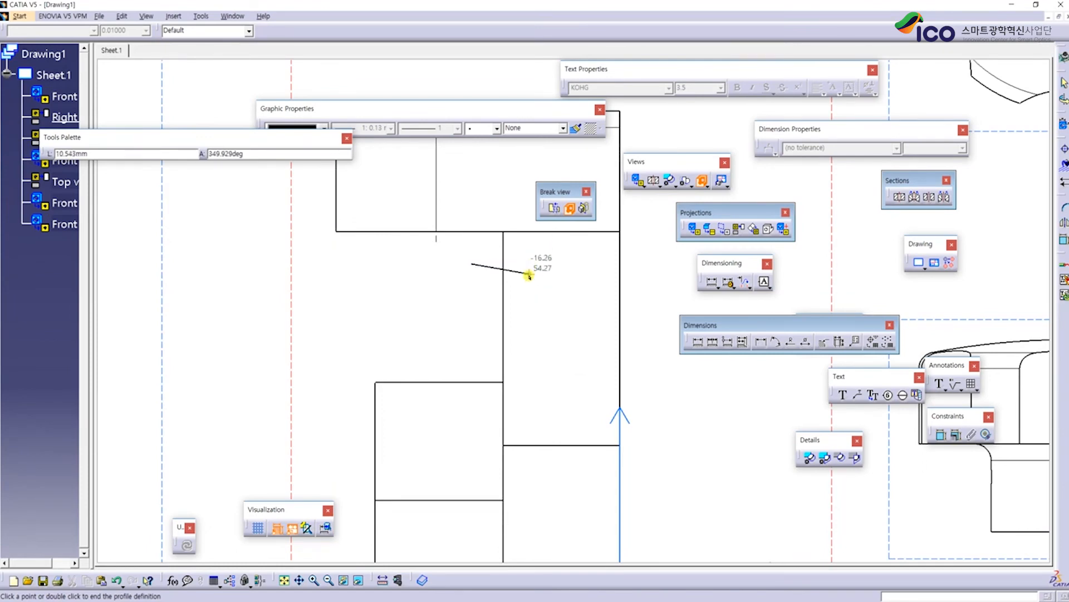
pyautogui.moveTo(527, 261); pyautogui.dragTo(525, 326, button='middle')
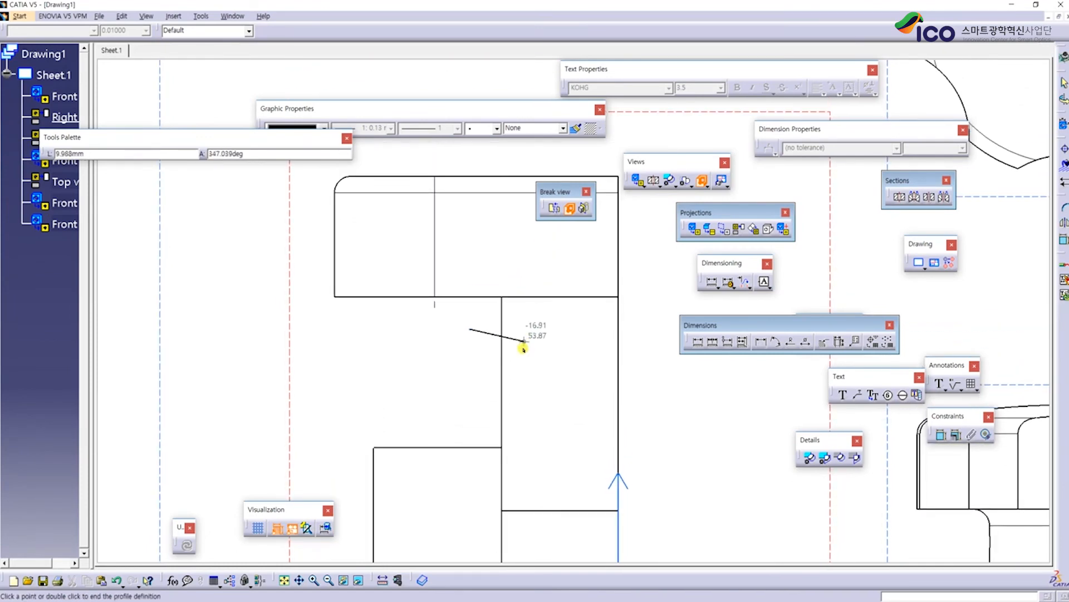
pyautogui.click(534, 314)
pyautogui.click(561, 325)
pyautogui.click(599, 312)
pyautogui.click(652, 327)
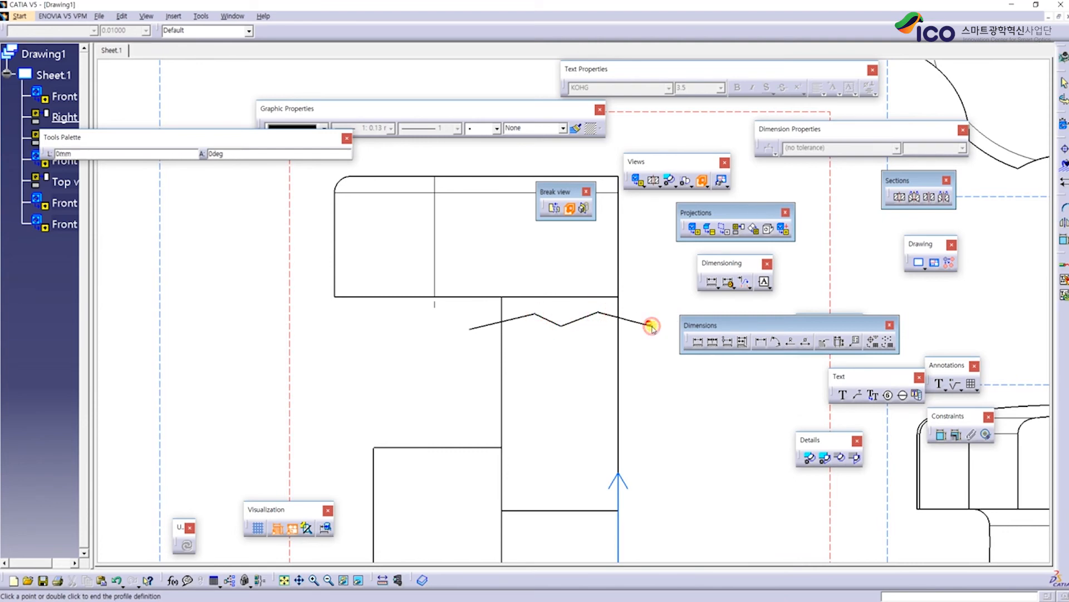
# Continue the breakout profile with a jagged lower edge across the upright section and close it at its starting point
pyautogui.click(646, 462)
pyautogui.click(576, 438)
pyautogui.click(554, 462)
pyautogui.click(521, 440)
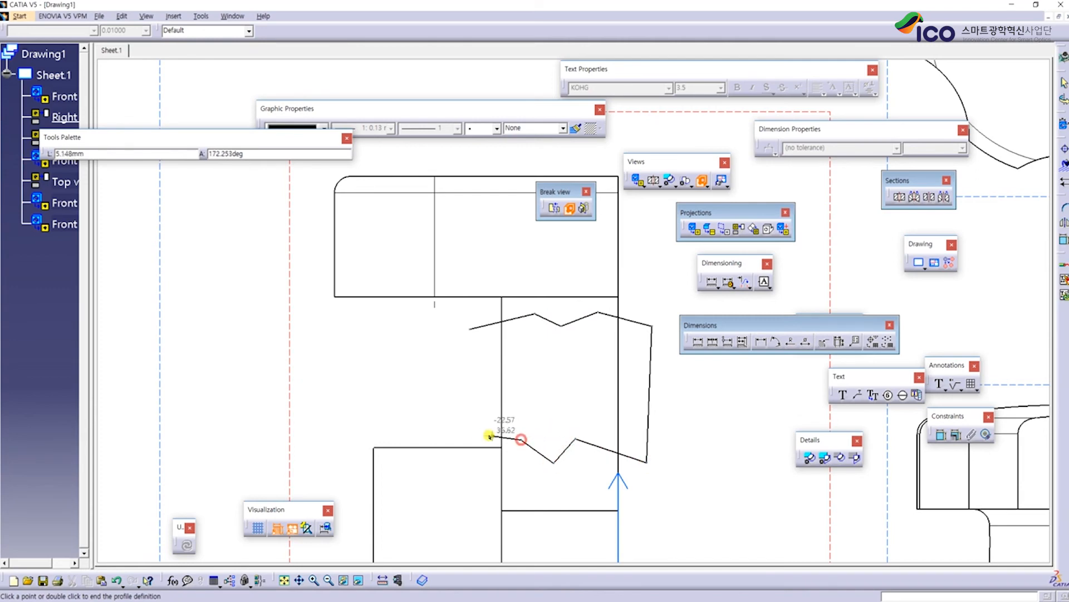
pyautogui.click(469, 329)
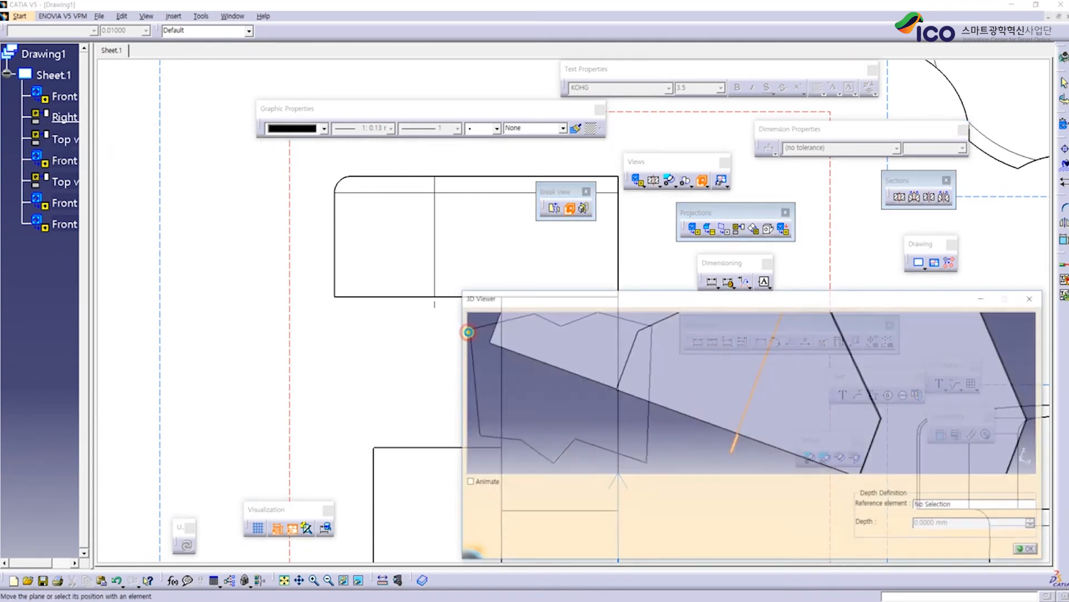
# Examine the cutting plane in the 3D viewer, the hole section in Drawing_Exam.jpg, and the two hole circles in the front view
pyautogui.moveTo(797, 382); pyautogui.dragTo(747, 388, button='middle')
pyautogui.moveTo(773, 400); pyautogui.dragTo(779, 403)
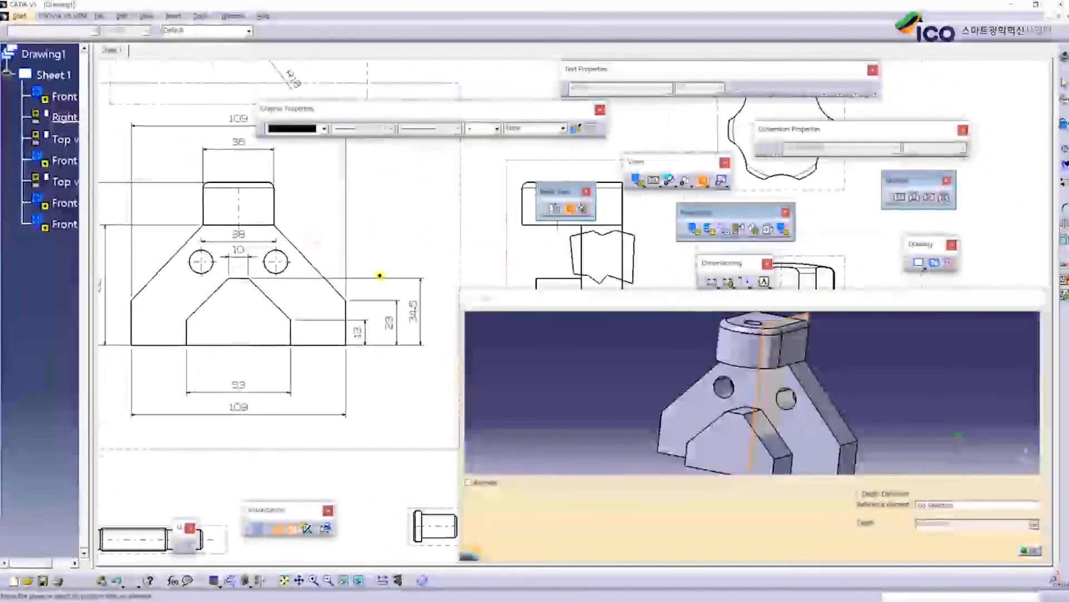
pyautogui.moveTo(393, 253)
pyautogui.mouseDown(button='middle')
pyautogui.moveTo(399, 241)
pyautogui.moveTo(293, 241)
pyautogui.mouseUp(button='middle')
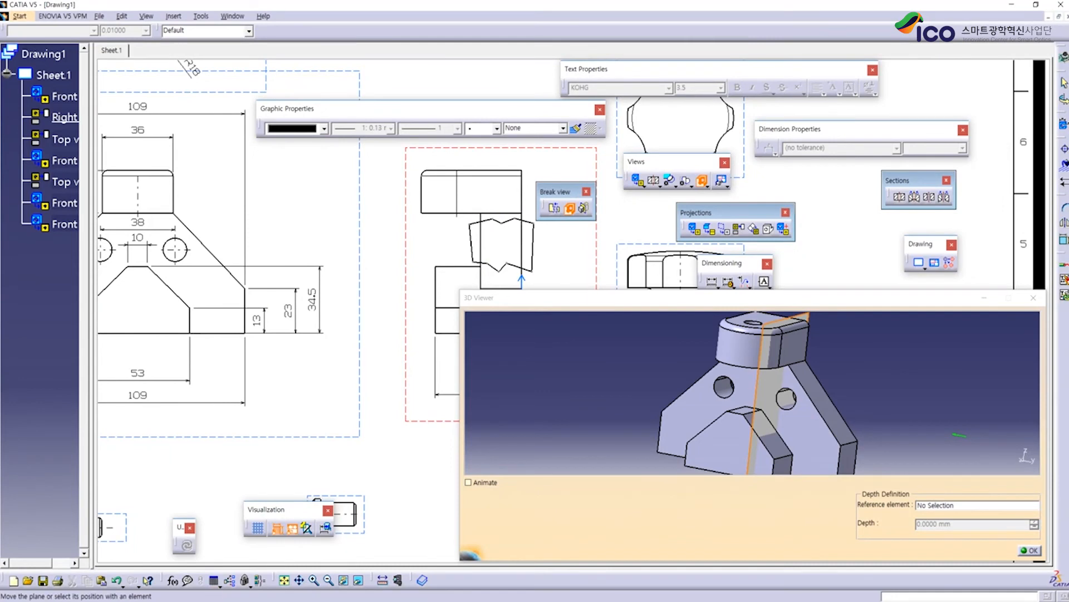
pyautogui.click(326, 582)
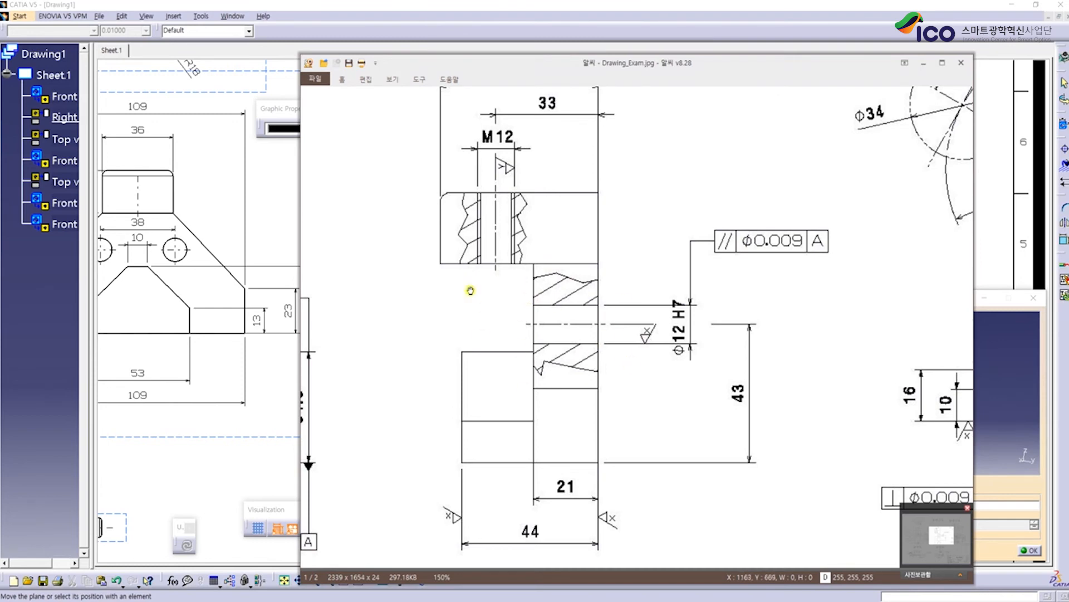
pyautogui.click(272, 240)
pyautogui.moveTo(291, 277); pyautogui.dragTo(319, 308, button='middle')
pyautogui.moveTo(249, 295); pyautogui.dragTo(446, 319, button='middle')
pyautogui.click(447, 319)
pyautogui.moveTo(446, 318); pyautogui.dragTo(361, 274, button='middle')
pyautogui.moveTo(221, 228); pyautogui.dragTo(401, 251, button='middle')
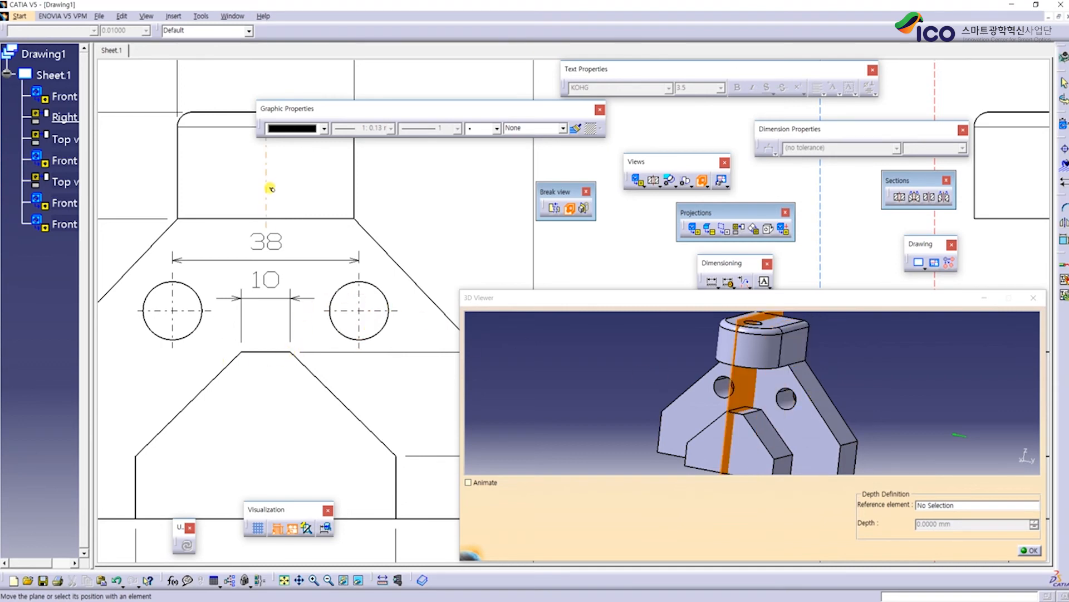
# Position the breakout's cutting plane through the centre of the front view's right-hand hole and create the breakout
pyautogui.click(360, 292)
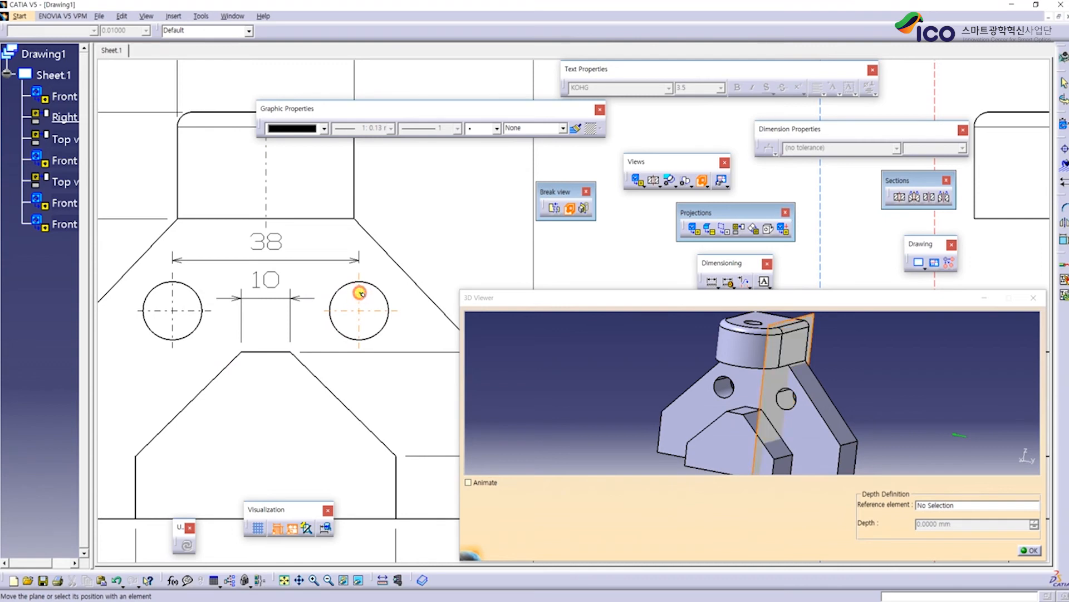
pyautogui.click(360, 299)
pyautogui.click(360, 322)
pyautogui.click(1033, 551)
# Change the line type of the leftmost break line segment below the sectioned hole to solid type 1
pyautogui.moveTo(632, 406); pyautogui.dragTo(275, 371, button='middle')
pyautogui.moveTo(707, 357)
pyautogui.mouseDown(button='middle')
pyautogui.moveTo(514, 414)
pyautogui.moveTo(393, 416)
pyautogui.moveTo(403, 368)
pyautogui.mouseUp(button='middle')
pyautogui.click(393, 415)
pyautogui.moveTo(577, 320); pyautogui.dragTo(528, 363, button='middle')
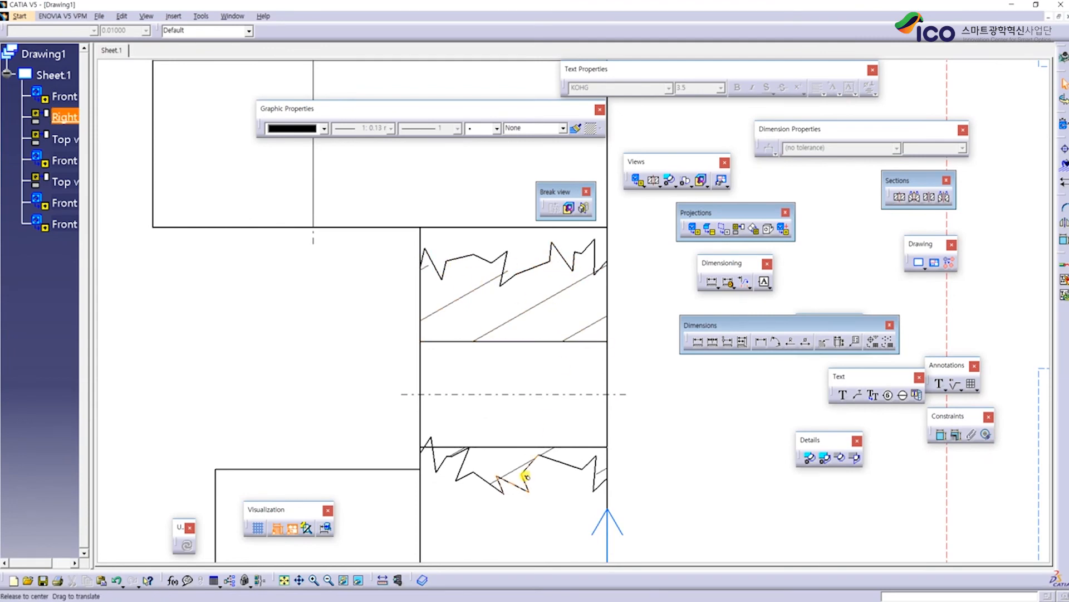
pyautogui.moveTo(526, 476); pyautogui.dragTo(596, 345, button='middle')
pyautogui.click(595, 345)
pyautogui.moveTo(596, 346); pyautogui.dragTo(602, 333, button='middle')
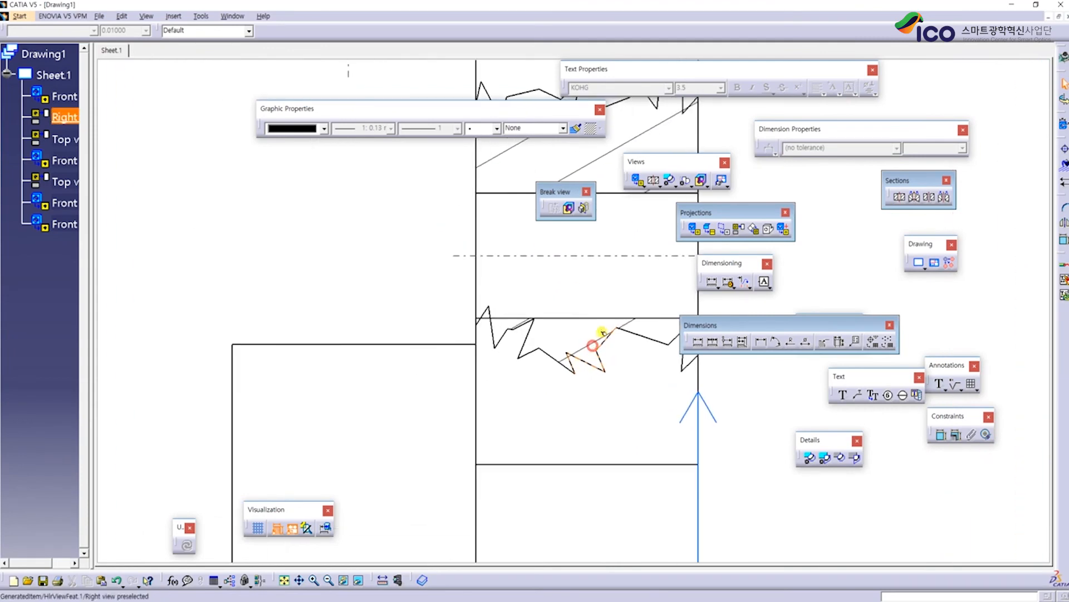
pyautogui.click(499, 330)
pyautogui.moveTo(453, 257); pyautogui.dragTo(421, 289, button='middle')
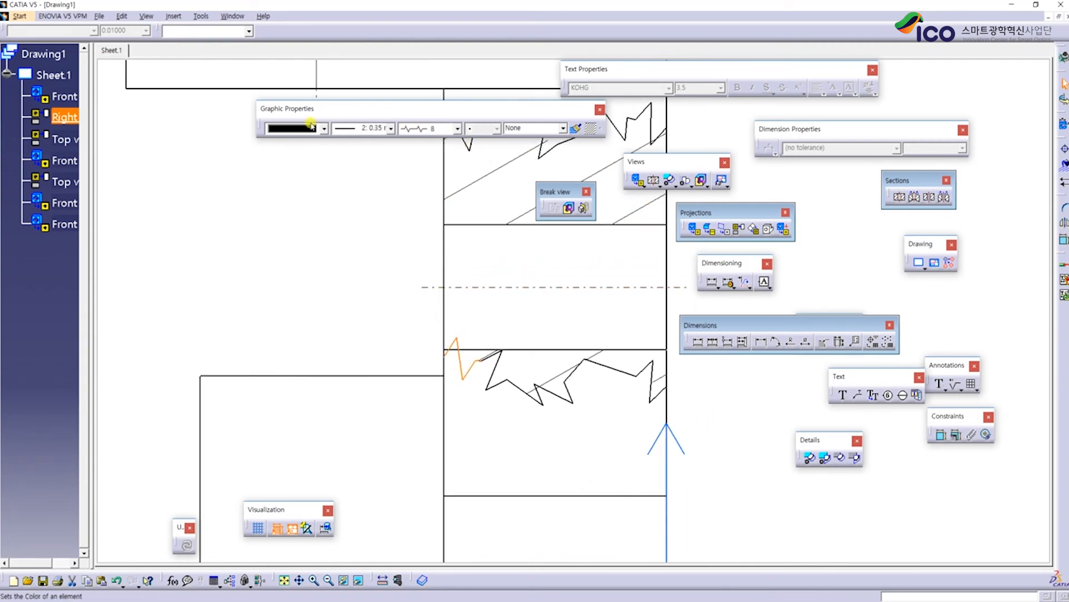
pyautogui.click(411, 129)
pyautogui.scroll(3, 443, 172)
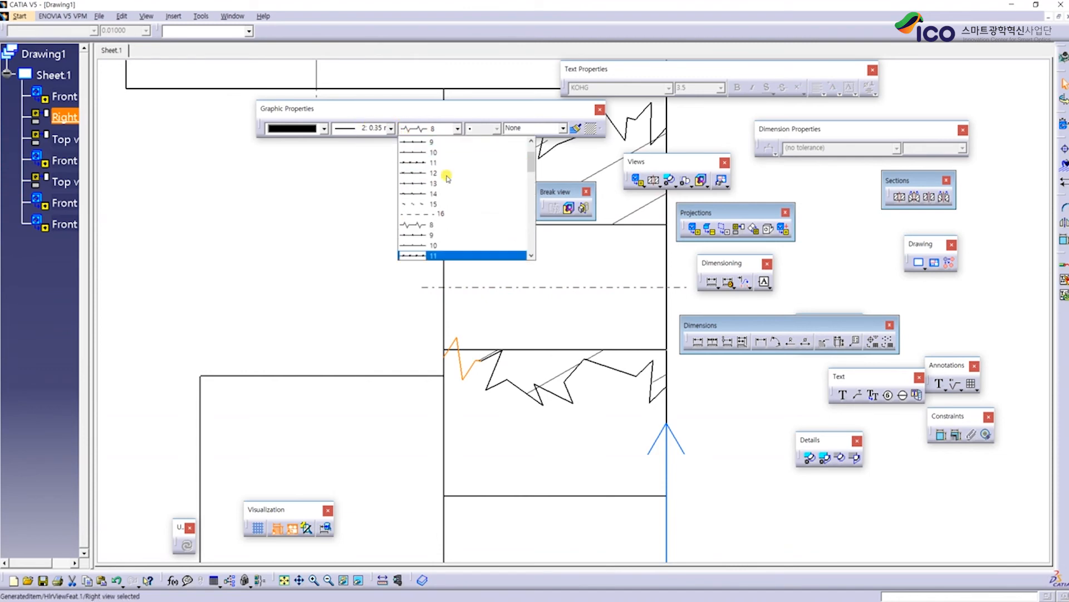
pyautogui.click(444, 142)
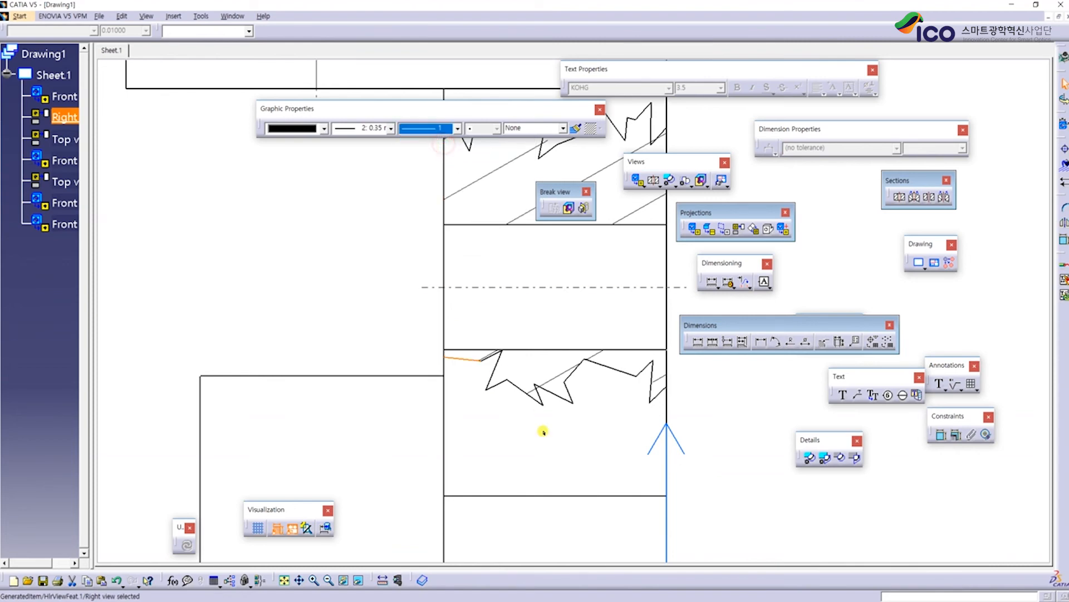
# Set the remaining zigzag break line segments below the sectioned hole to solid line type 1
pyautogui.click(508, 384)
pyautogui.click(574, 395)
pyautogui.keyDown('ctrl'); pyautogui.click(632, 369); pyautogui.keyUp('ctrl')
pyautogui.click(434, 128)
pyautogui.scroll(3, 430, 142)
pyautogui.click(432, 141)
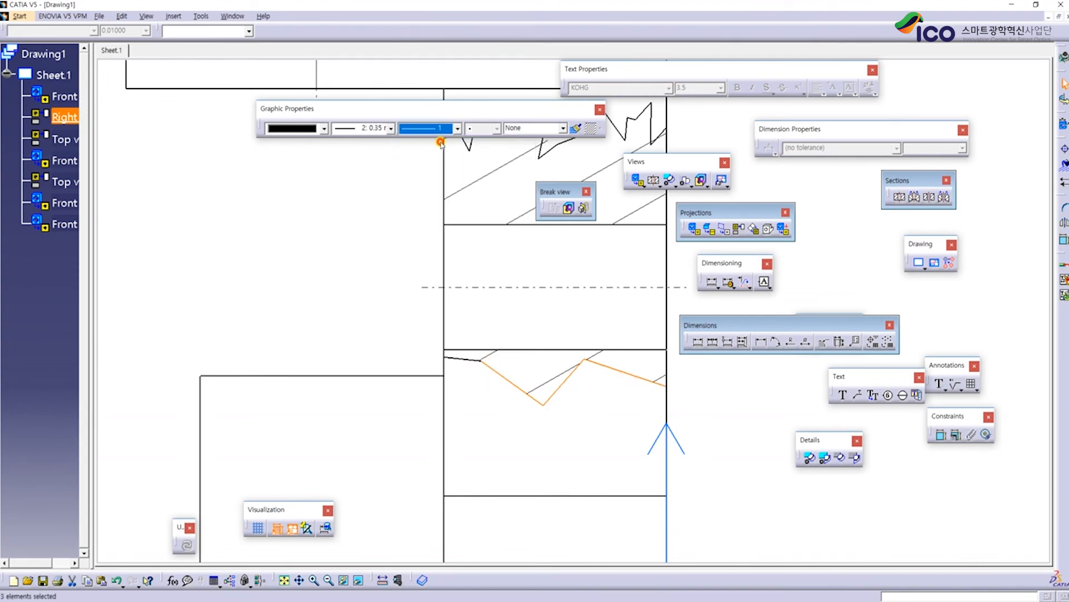
pyautogui.click(382, 235)
# Set all break line segments above the sectioned hole to solid line type 1
pyautogui.moveTo(488, 357); pyautogui.dragTo(452, 407, button='middle')
pyautogui.moveTo(509, 269); pyautogui.dragTo(505, 384, button='middle')
pyautogui.moveTo(362, 275); pyautogui.dragTo(634, 322)
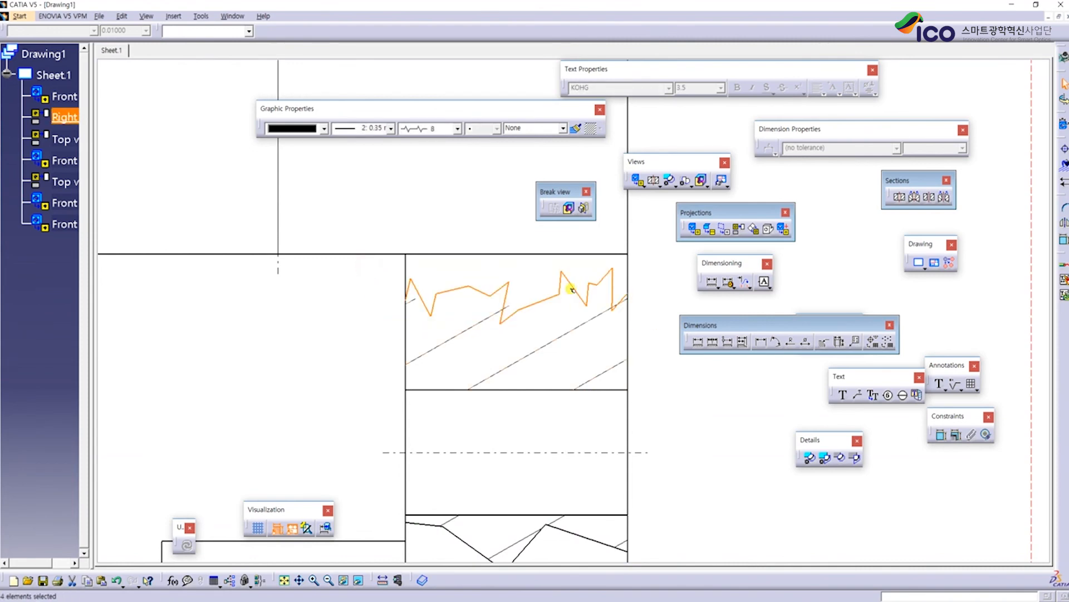
pyautogui.click(428, 126)
pyautogui.scroll(3, 437, 145)
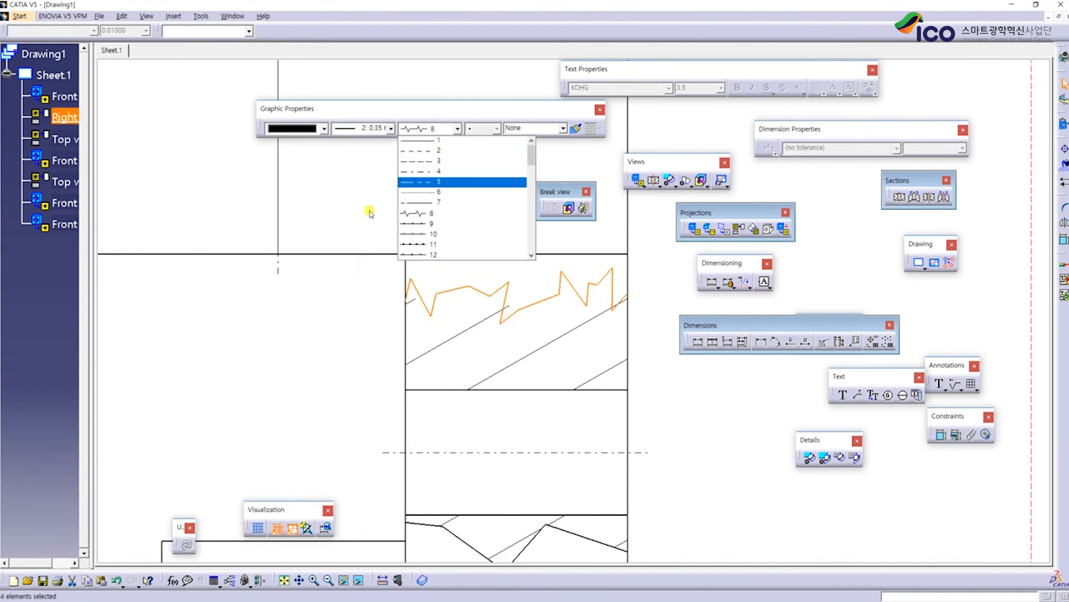
pyautogui.click(437, 140)
pyautogui.click(359, 360)
# Examine the hole's broken-out section, its hatching and its break lines in the right view
pyautogui.moveTo(661, 394)
pyautogui.mouseDown(button='middle')
pyautogui.moveTo(494, 308)
pyautogui.moveTo(496, 273)
pyautogui.mouseUp(button='middle')
pyautogui.click(497, 272)
pyautogui.moveTo(496, 272); pyautogui.dragTo(497, 301, button='middle')
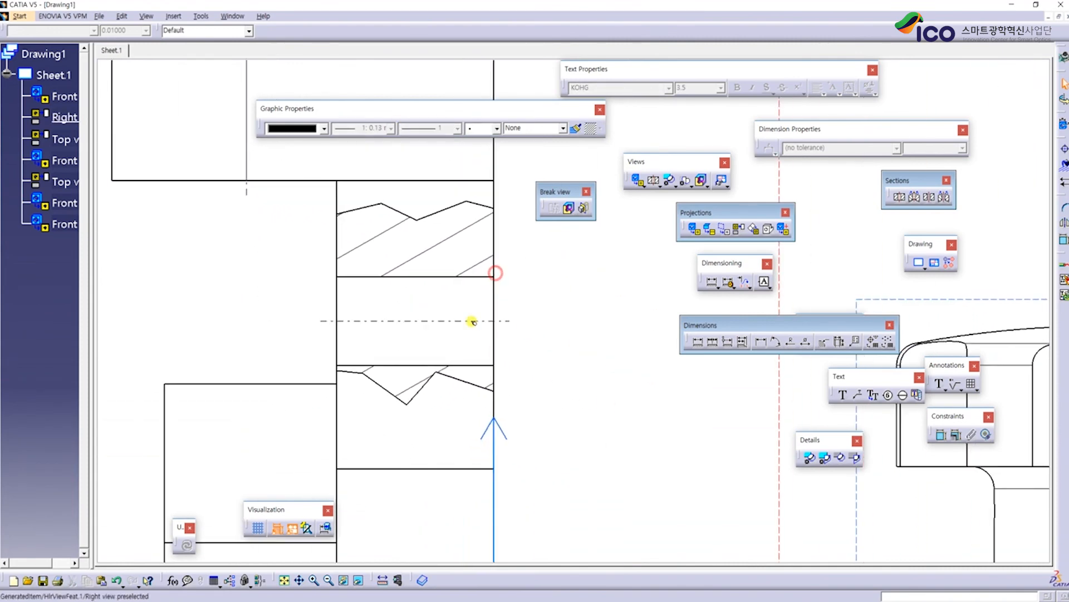
pyautogui.moveTo(398, 350); pyautogui.dragTo(492, 357, button='middle')
pyautogui.click(492, 357)
pyautogui.moveTo(492, 357); pyautogui.dragTo(496, 393, button='middle')
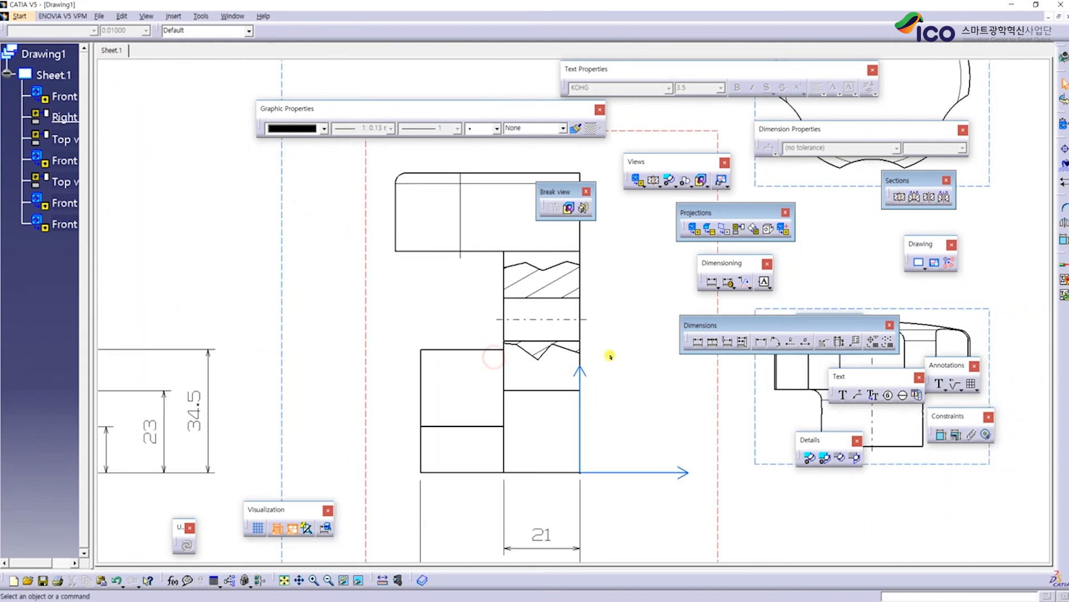
pyautogui.click(573, 377)
pyautogui.moveTo(572, 377)
pyautogui.mouseDown(button='middle')
pyautogui.moveTo(589, 339)
pyautogui.moveTo(570, 353)
pyautogui.mouseUp(button='middle')
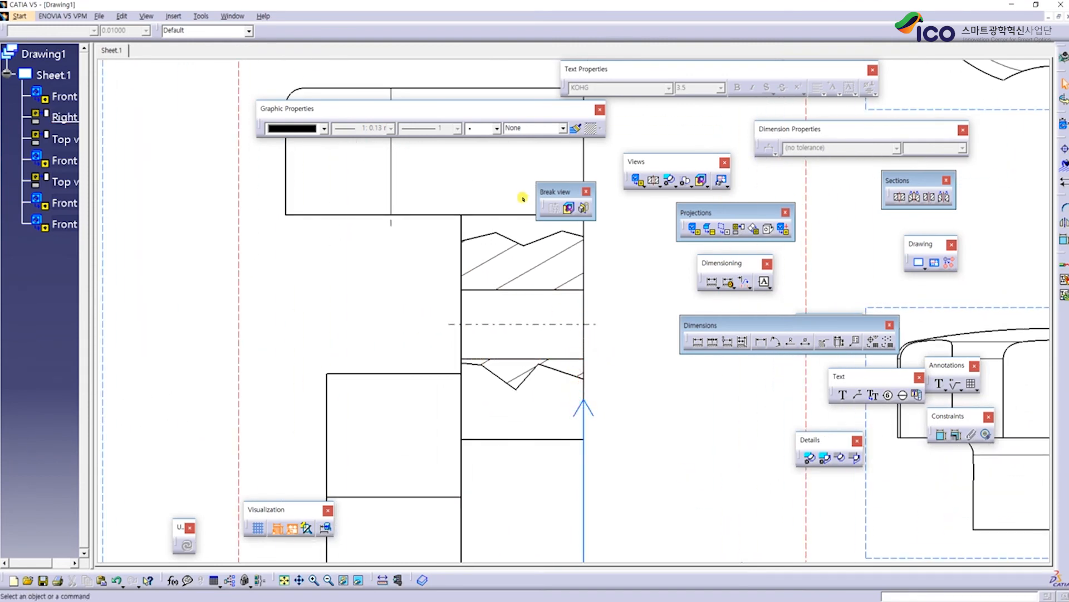
pyautogui.click(532, 295)
pyautogui.moveTo(532, 295)
pyautogui.mouseDown(button='middle')
pyautogui.moveTo(562, 234)
pyautogui.moveTo(451, 299)
pyautogui.mouseUp(button='middle')
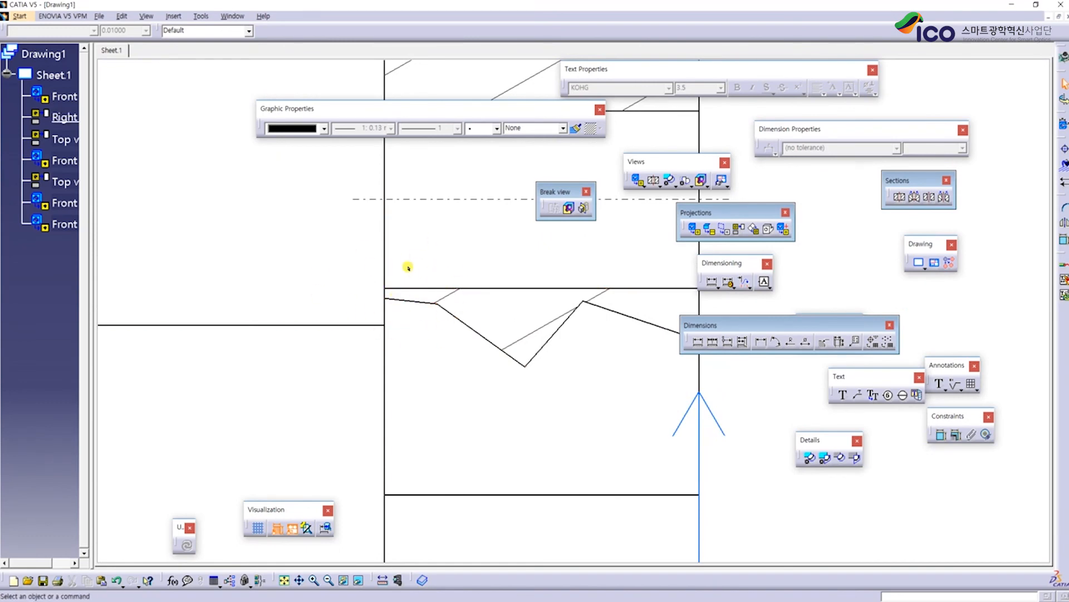
pyautogui.click(422, 309)
pyautogui.moveTo(422, 309); pyautogui.dragTo(470, 417, button='middle')
pyautogui.moveTo(502, 307); pyautogui.dragTo(451, 367, button='middle')
pyautogui.moveTo(631, 393)
pyautogui.mouseDown(button='middle')
pyautogui.moveTo(467, 309)
pyautogui.moveTo(466, 327)
pyautogui.mouseUp(button='middle')
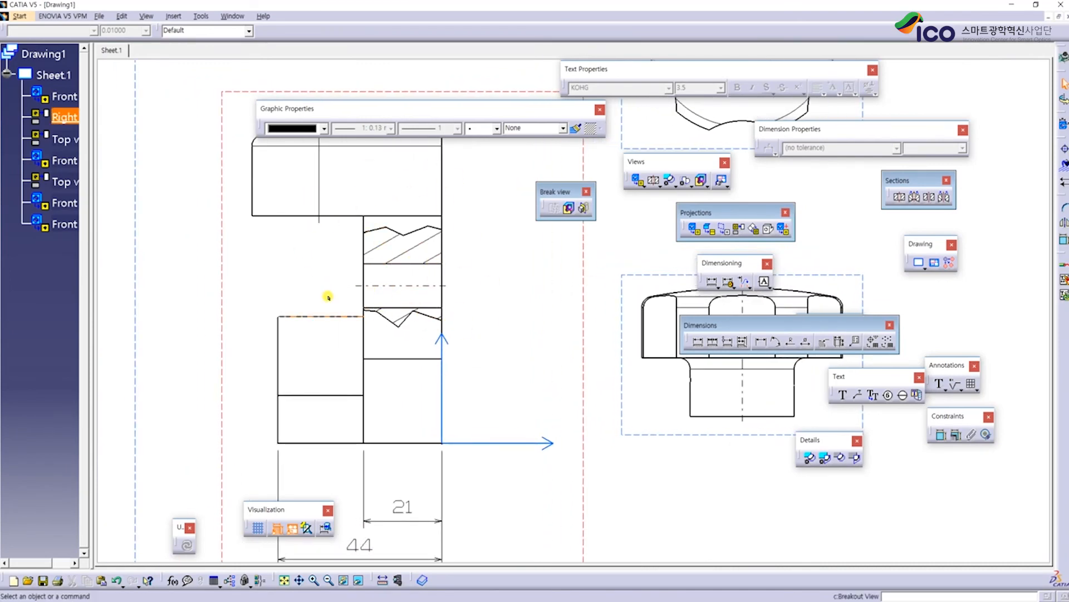
pyautogui.moveTo(463, 325); pyautogui.dragTo(439, 356, button='middle')
pyautogui.click(439, 356)
pyautogui.moveTo(439, 356); pyautogui.dragTo(452, 335, button='middle')
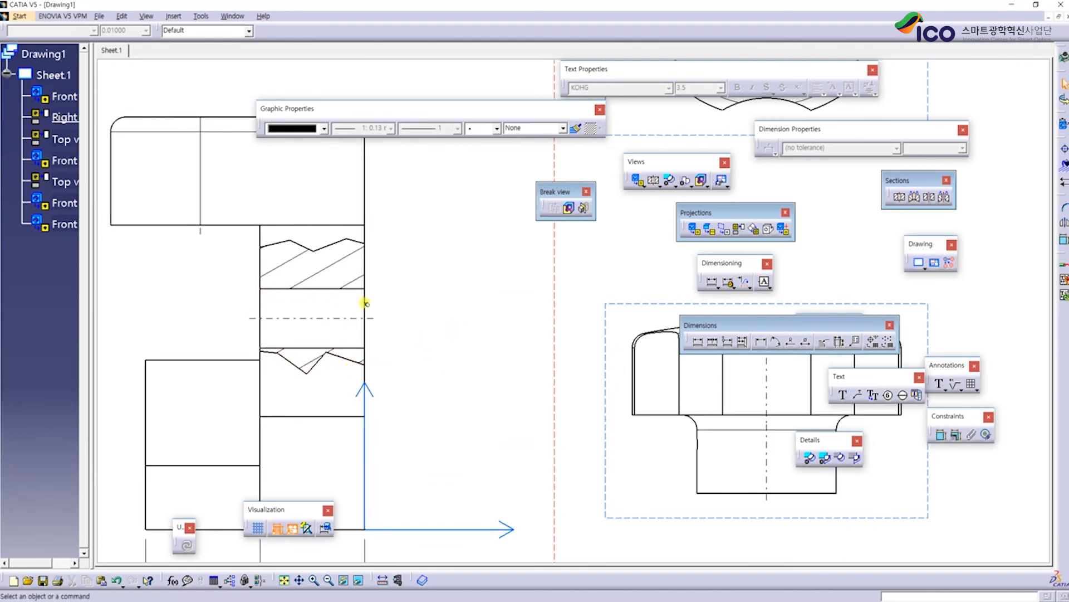
pyautogui.moveTo(406, 345); pyautogui.dragTo(528, 309, button='middle')
pyautogui.click(528, 309)
pyautogui.moveTo(528, 309); pyautogui.dragTo(513, 353, button='middle')
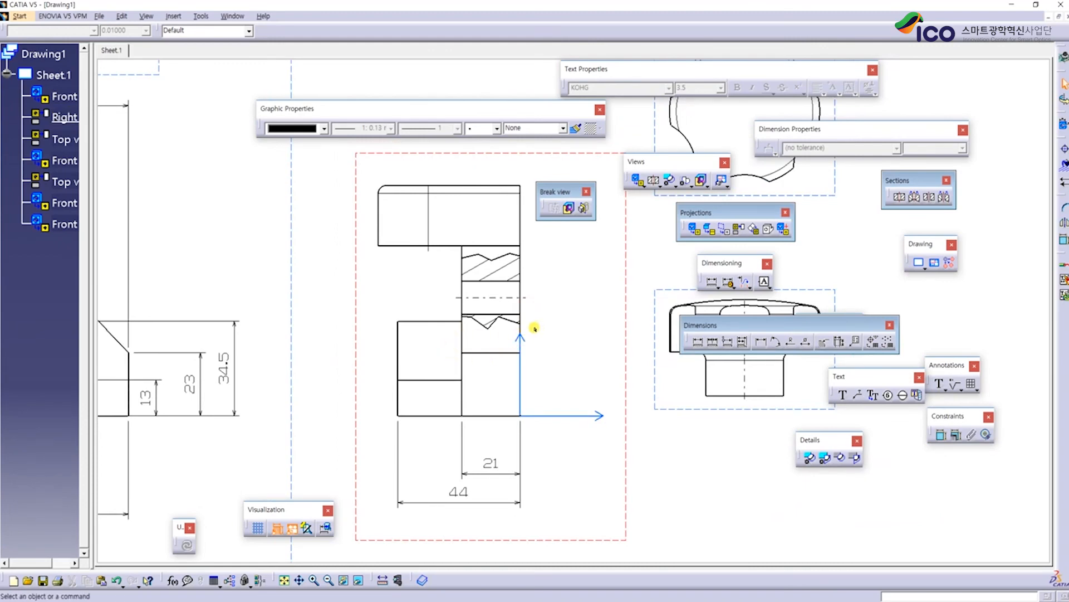
# Remove the broken-out section of the hole from the right view
pyautogui.click(624, 325)
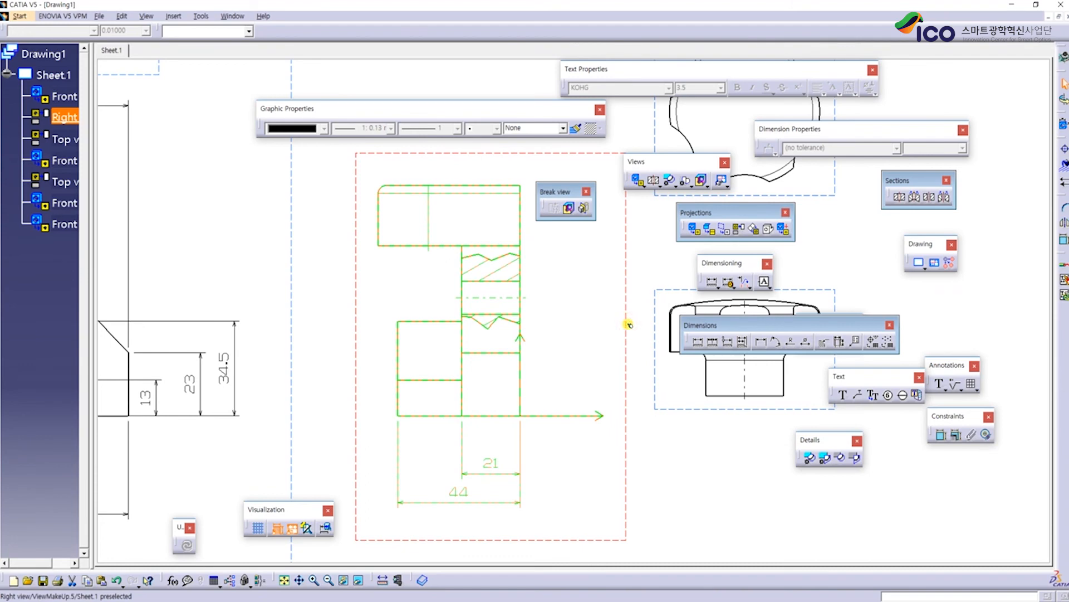
pyautogui.rightClick(628, 326)
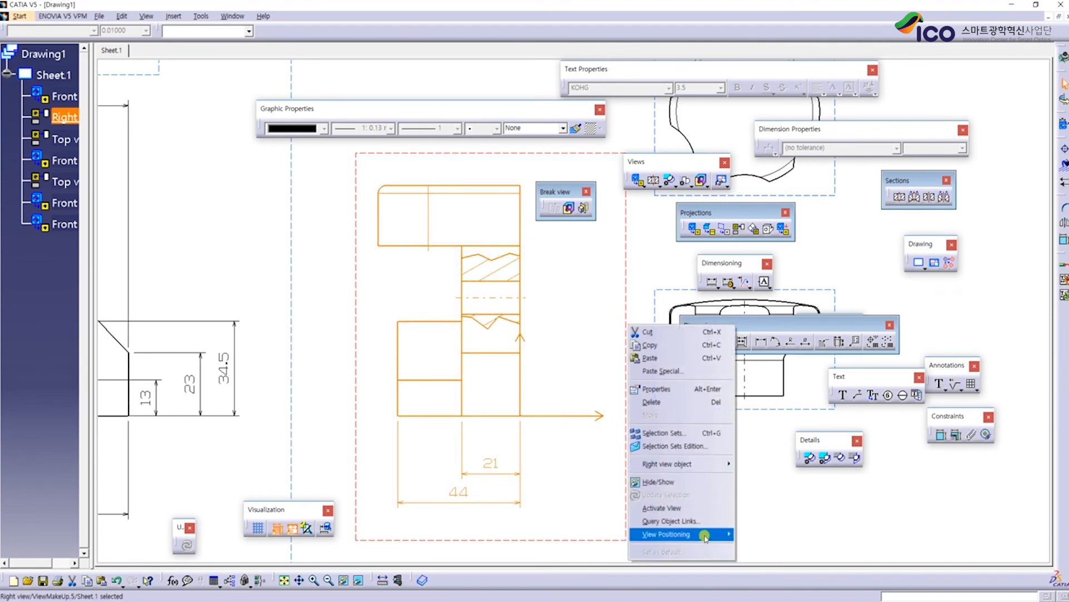
pyautogui.click(694, 464)
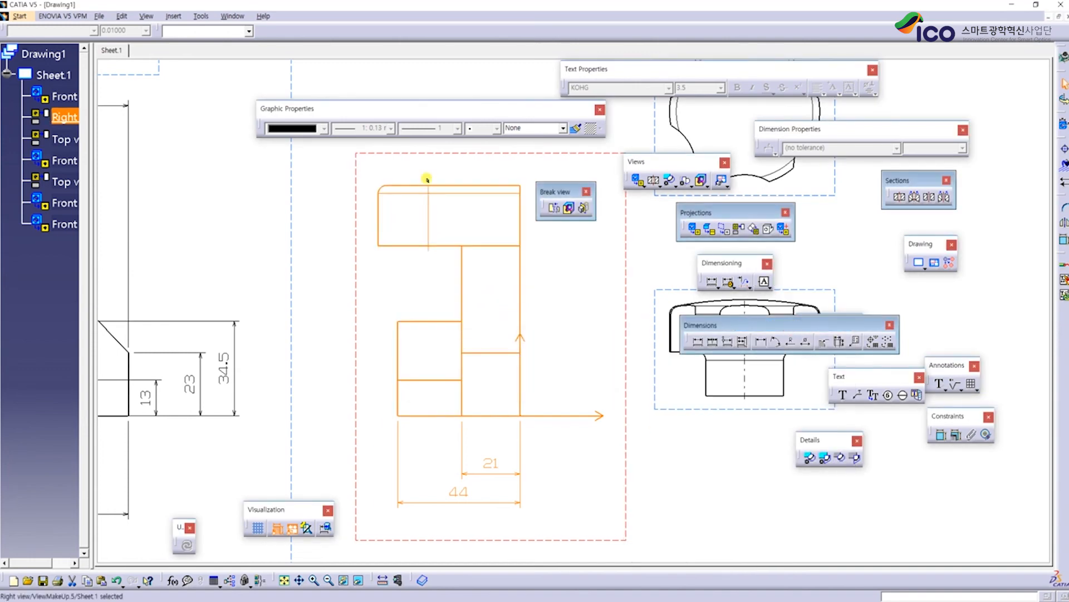
pyautogui.click(555, 249)
# Draw a closed breakout profile around the right view's upright section, with jagged lower and upper edges extending past both sides
pyautogui.click(569, 208)
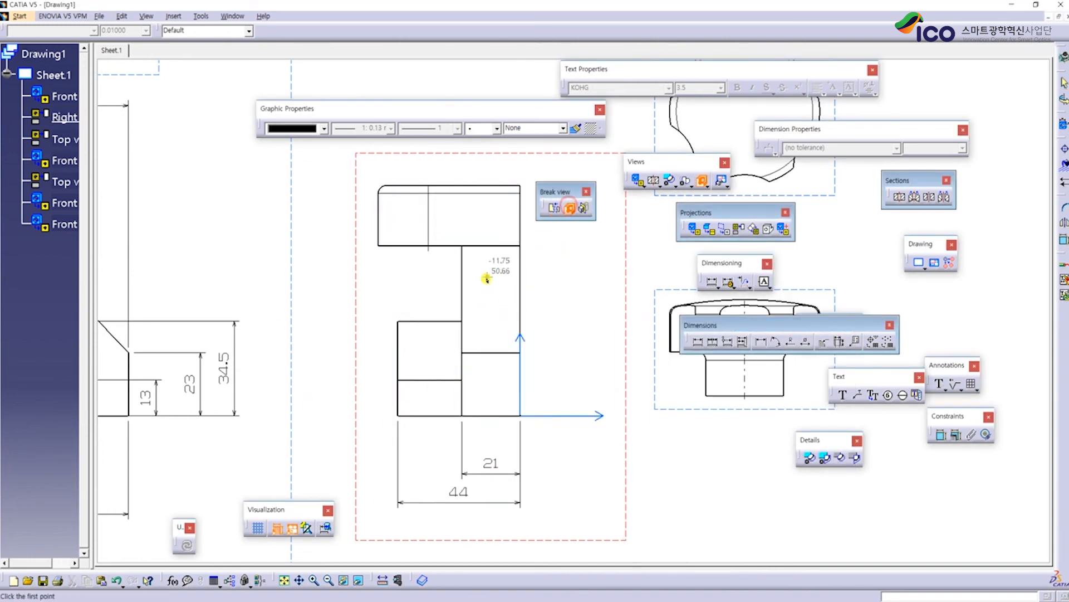
pyautogui.scroll(-2, 533, 313)
pyautogui.scroll(4, 476, 301)
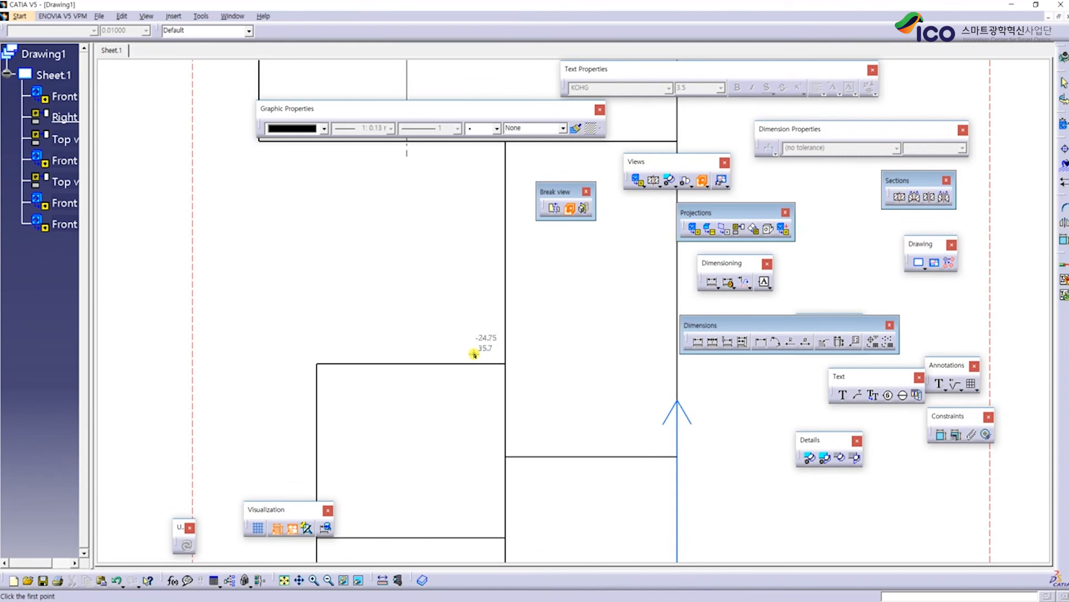
pyautogui.click(459, 341)
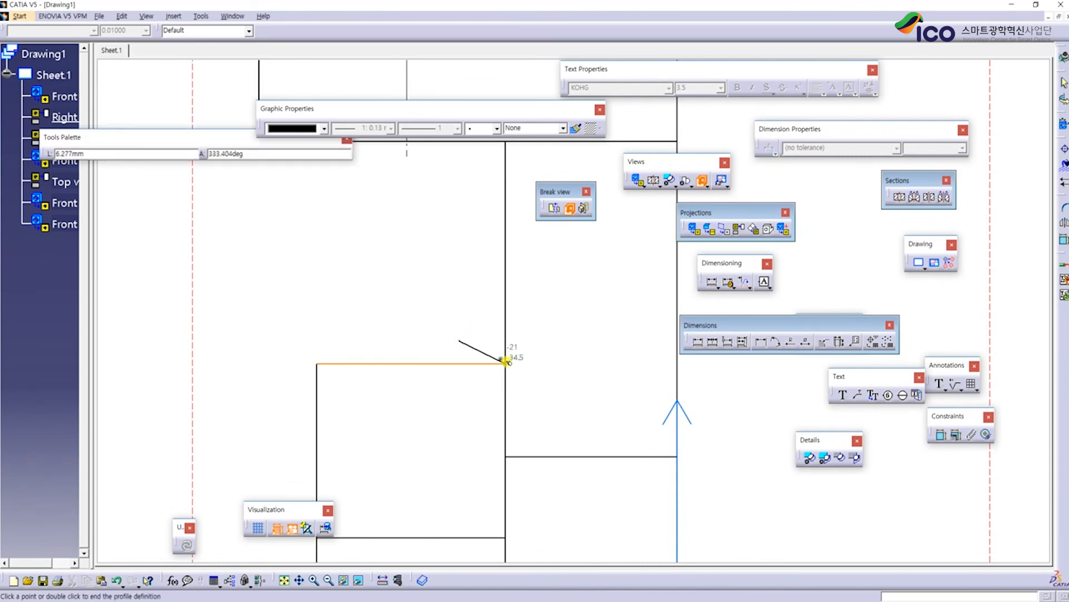
pyautogui.click(506, 363)
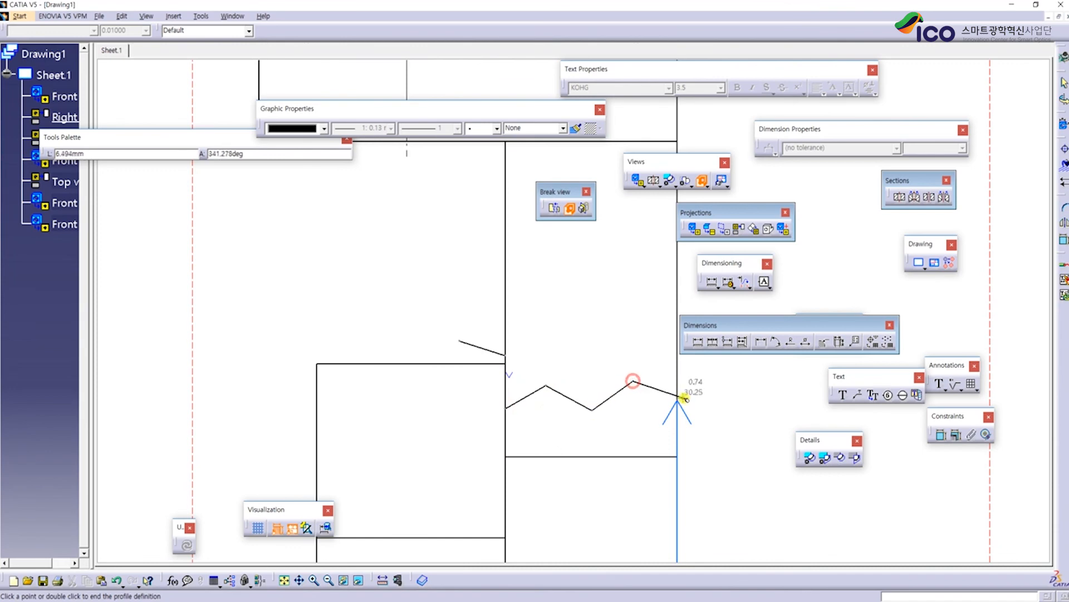
pyautogui.click(704, 411)
pyautogui.moveTo(704, 411); pyautogui.dragTo(529, 511, button='middle')
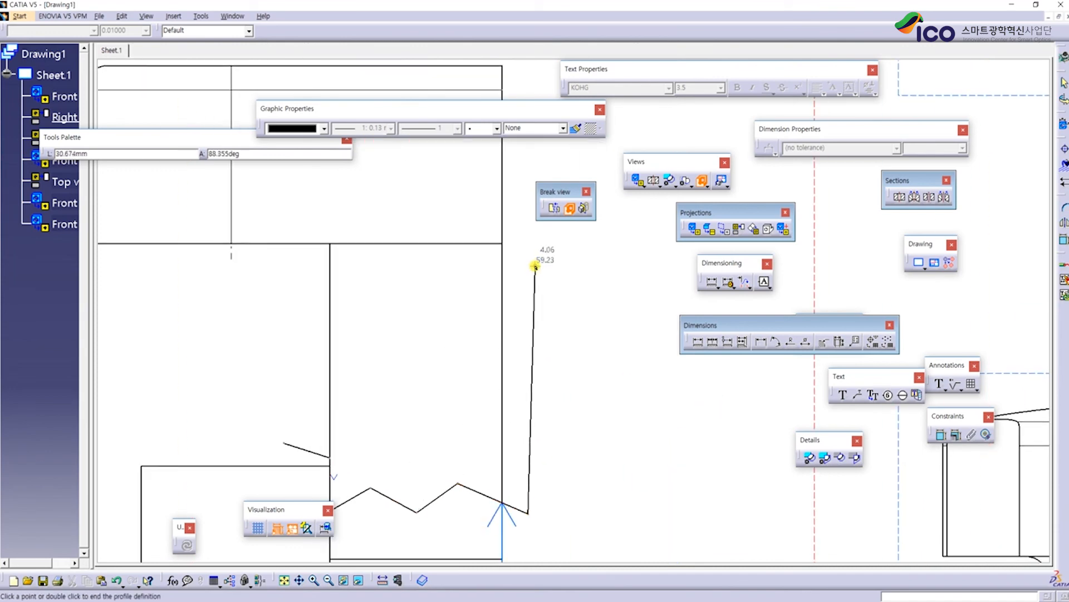
pyautogui.click(544, 289)
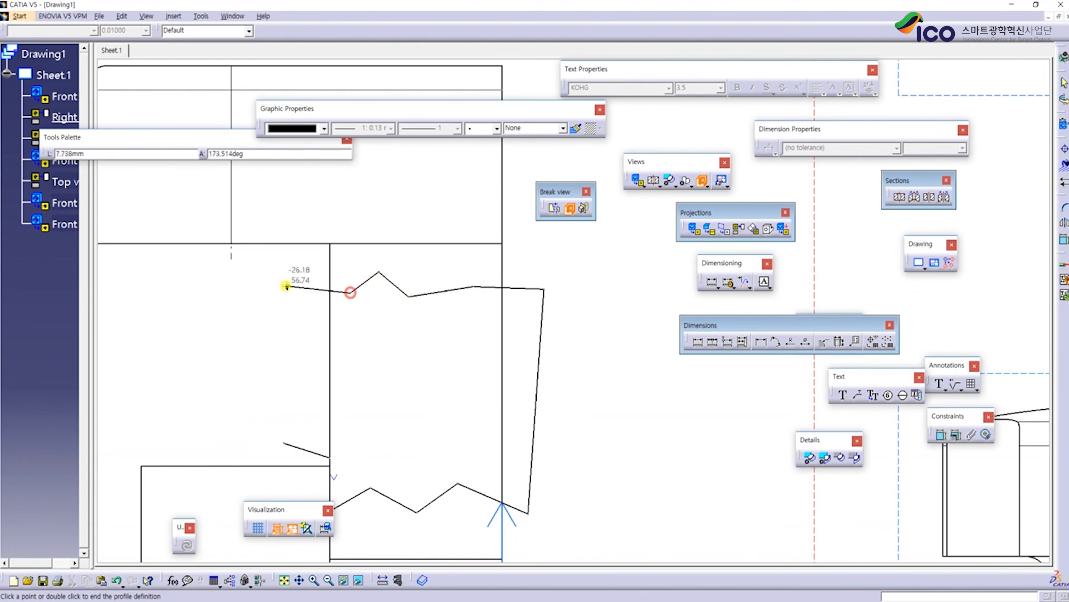
pyautogui.click(280, 439)
# Position the cutting plane through the centre of the front view's right-hand hole and create the new breakout
pyautogui.moveTo(281, 342)
pyautogui.mouseDown(button='middle')
pyautogui.moveTo(282, 369)
pyautogui.moveTo(386, 320)
pyautogui.moveTo(303, 301)
pyautogui.moveTo(294, 323)
pyautogui.mouseUp(button='middle')
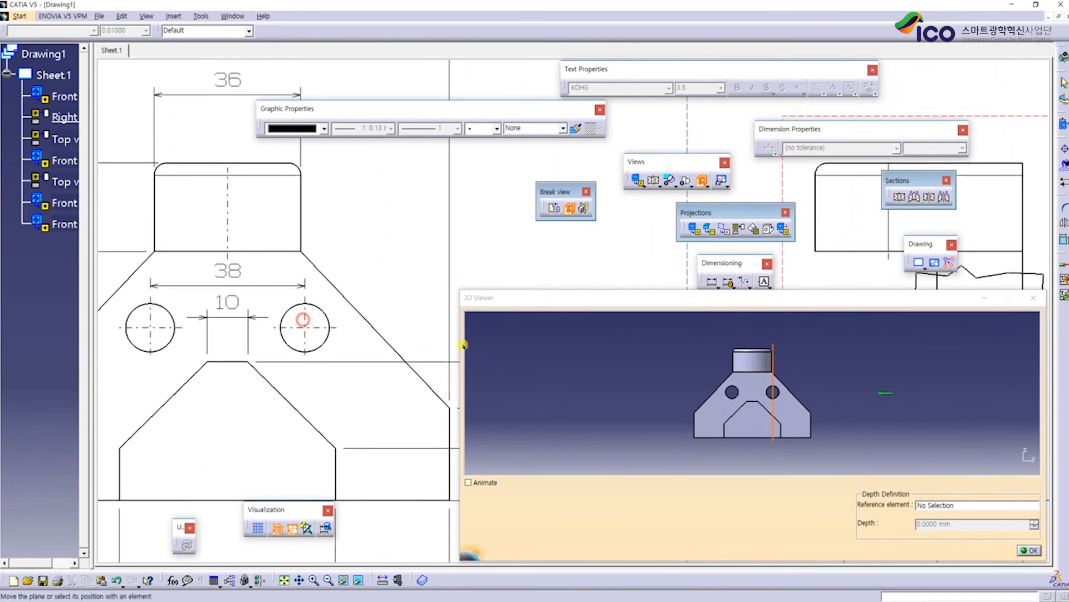
pyautogui.click(1022, 550)
pyautogui.moveTo(670, 403)
pyautogui.mouseDown(button='middle')
pyautogui.moveTo(441, 376)
pyautogui.moveTo(509, 350)
pyautogui.mouseUp(button='middle')
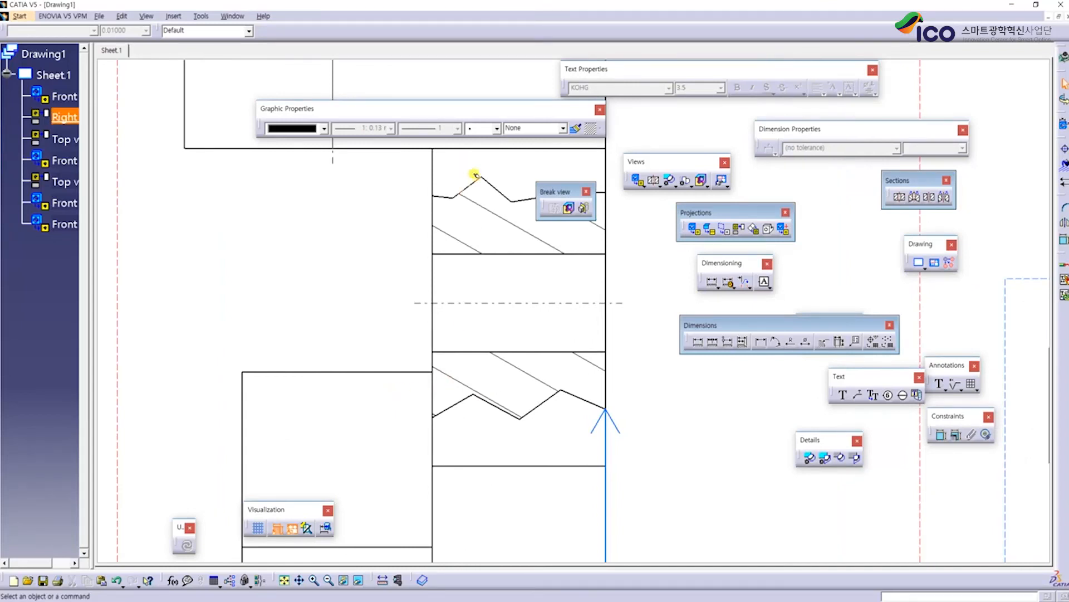
pyautogui.moveTo(468, 185)
pyautogui.mouseDown(button='middle')
pyautogui.moveTo(452, 236)
pyautogui.moveTo(366, 249)
pyautogui.mouseUp(button='middle')
pyautogui.moveTo(592, 332)
pyautogui.mouseDown(button='middle')
pyautogui.moveTo(601, 323)
pyautogui.moveTo(574, 344)
pyautogui.moveTo(616, 373)
pyautogui.moveTo(646, 308)
pyautogui.moveTo(626, 422)
pyautogui.mouseUp(button='middle')
pyautogui.moveTo(606, 355); pyautogui.dragTo(607, 410, button='middle')
pyautogui.keyDown('ctrl'); pyautogui.moveTo(606, 411); pyautogui.dragTo(612, 373, button='middle'); pyautogui.keyUp('ctrl')
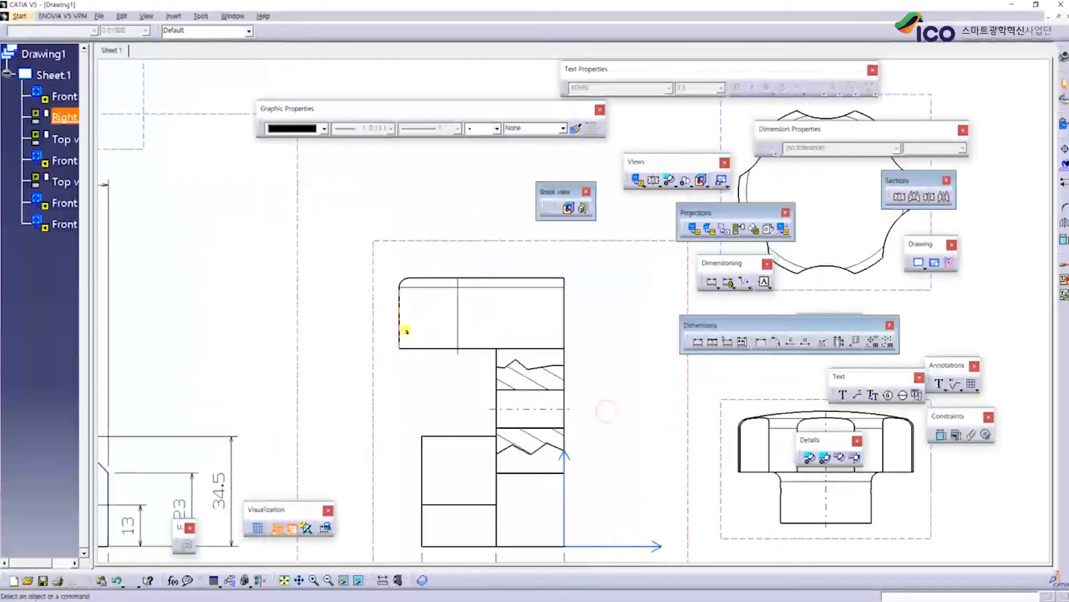
# Check the M12 hole section in Drawing_Exam.jpg and draw a closed breakout profile around the upper block's rounded end and vertical hole axis
pyautogui.moveTo(236, 601)
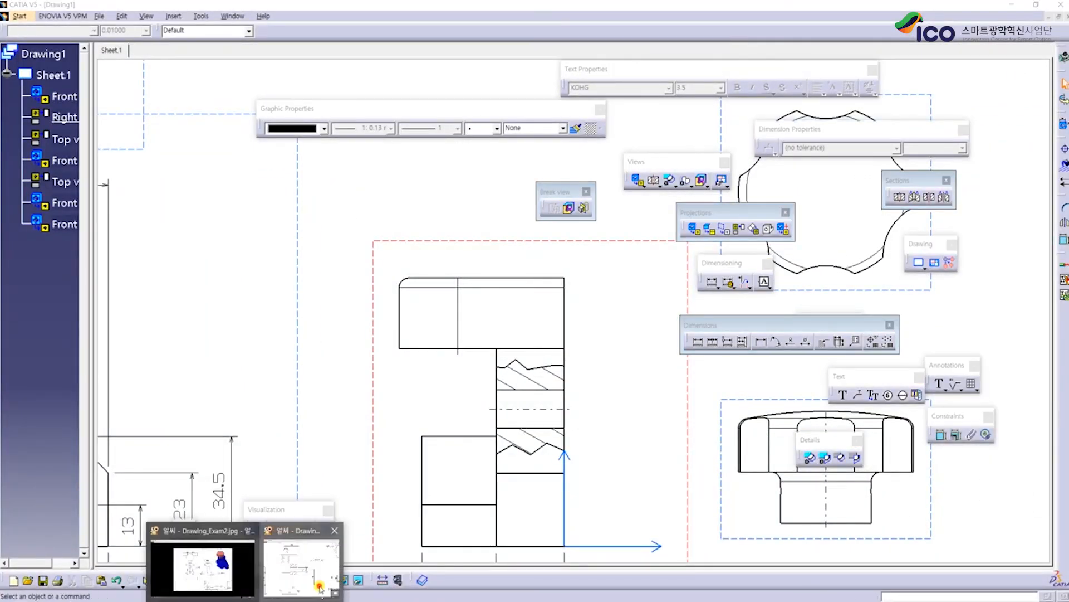
pyautogui.click(319, 586)
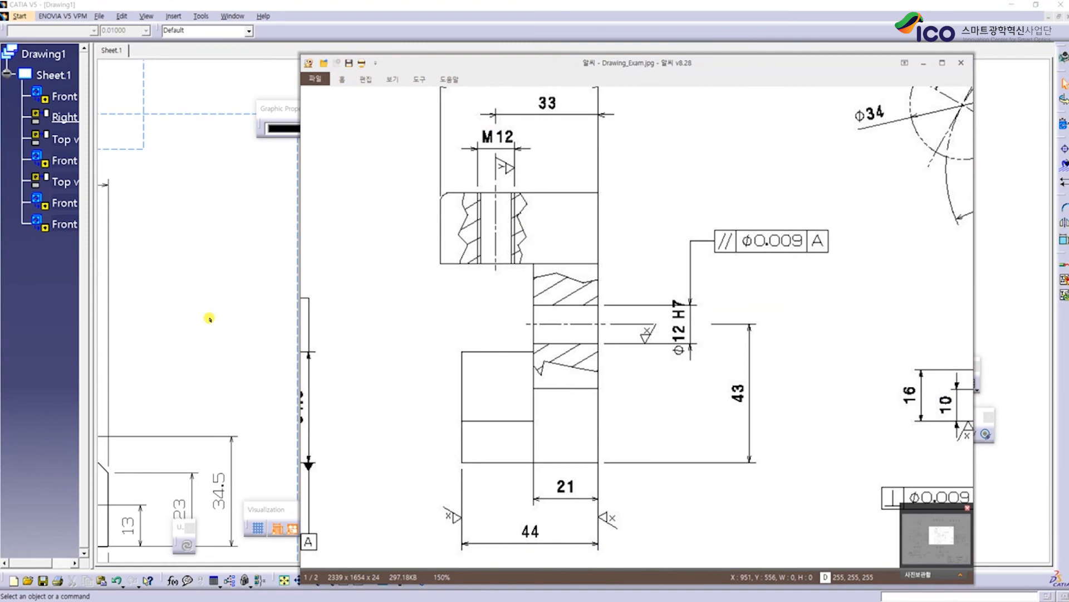
pyautogui.click(210, 318)
pyautogui.click(570, 209)
pyautogui.keyDown('ctrl'); pyautogui.moveTo(521, 280); pyautogui.dragTo(521, 245, button='middle'); pyautogui.keyUp('ctrl')
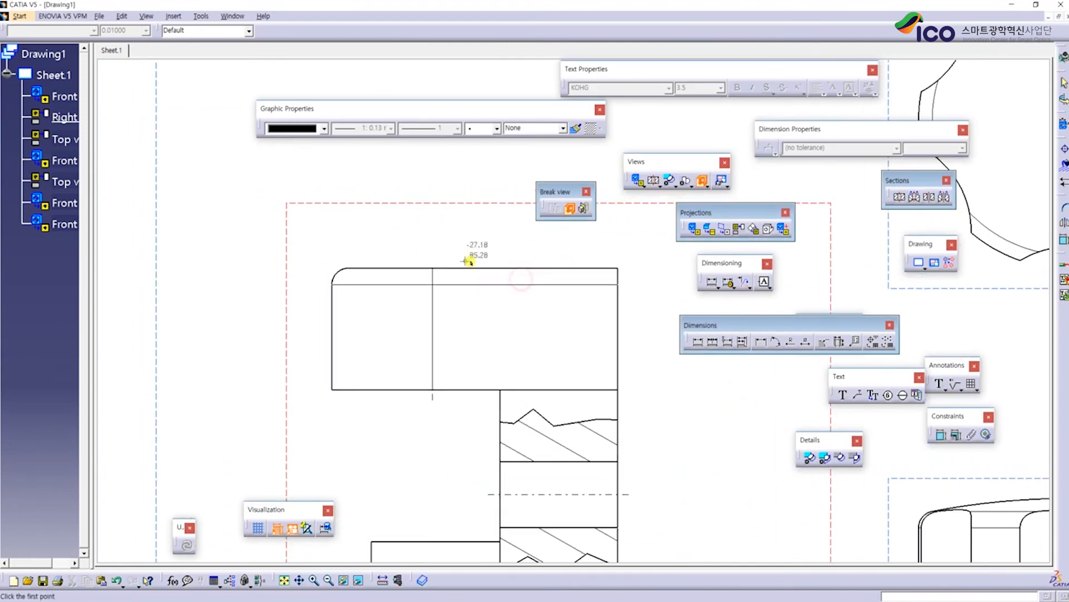
pyautogui.click(487, 238)
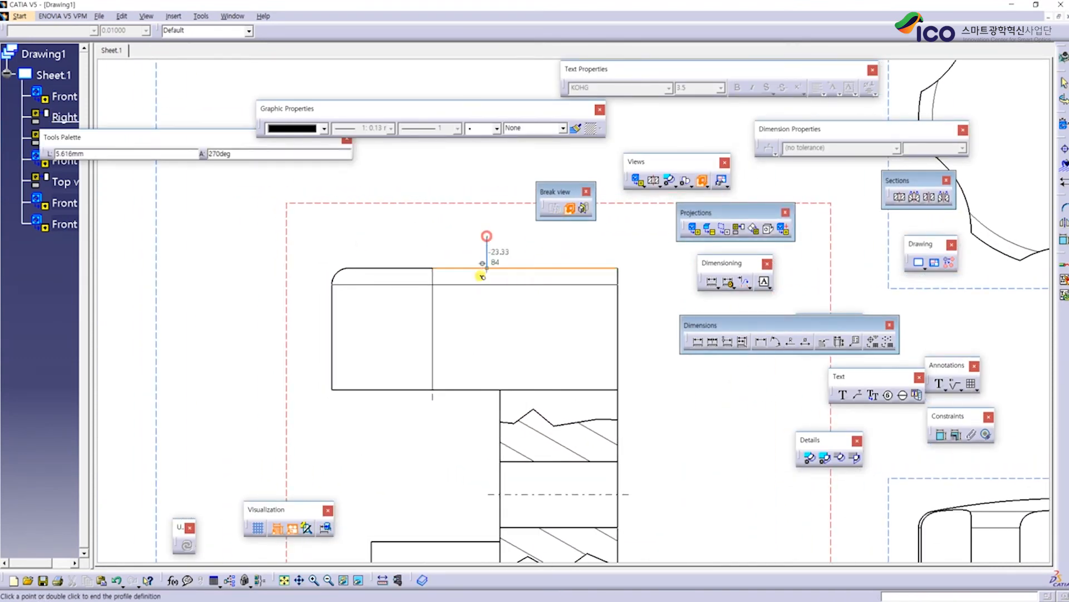
pyautogui.click(484, 353)
pyautogui.click(469, 423)
pyautogui.click(358, 463)
pyautogui.click(250, 418)
pyautogui.click(247, 230)
pyautogui.click(380, 191)
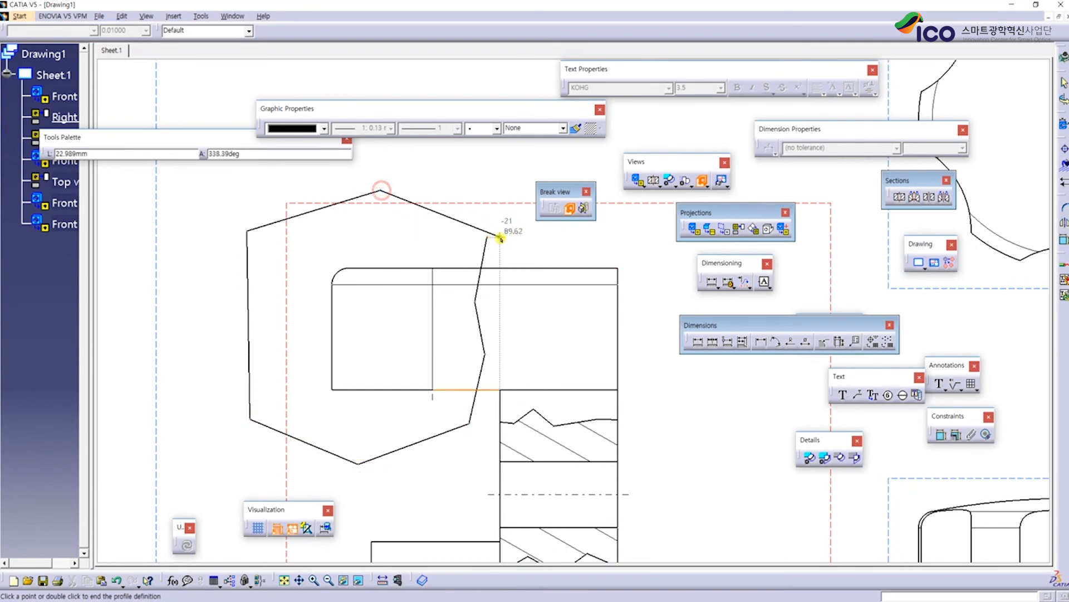
pyautogui.click(485, 236)
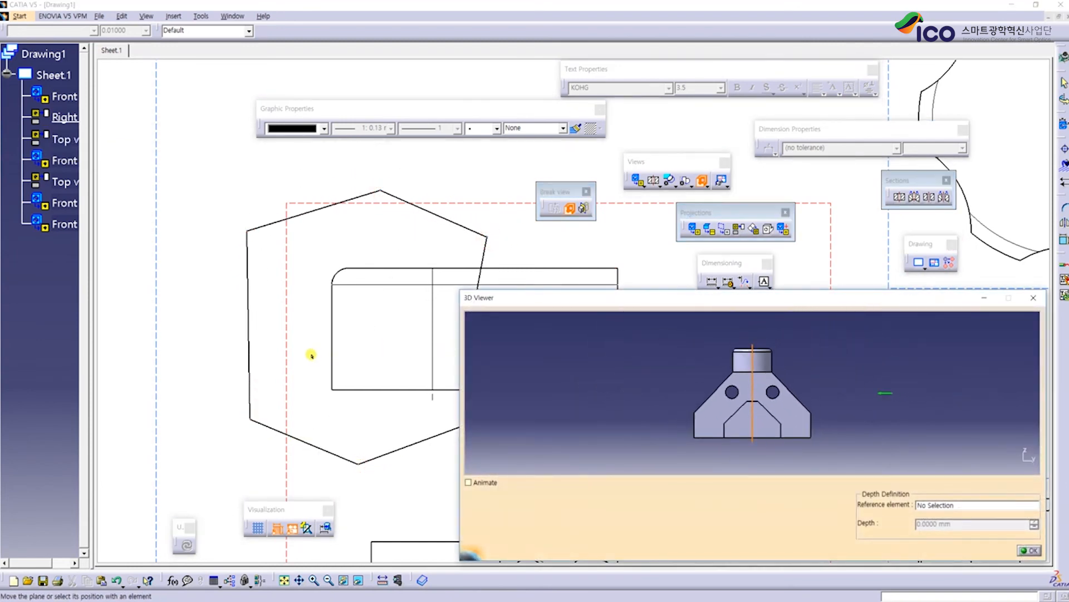
# Keep the cutting plane on the part's central axis and create the breakout through the upper block's threaded hole
pyautogui.moveTo(310, 356); pyautogui.dragTo(689, 350, button='middle')
pyautogui.moveTo(202, 299); pyautogui.dragTo(315, 338, button='middle')
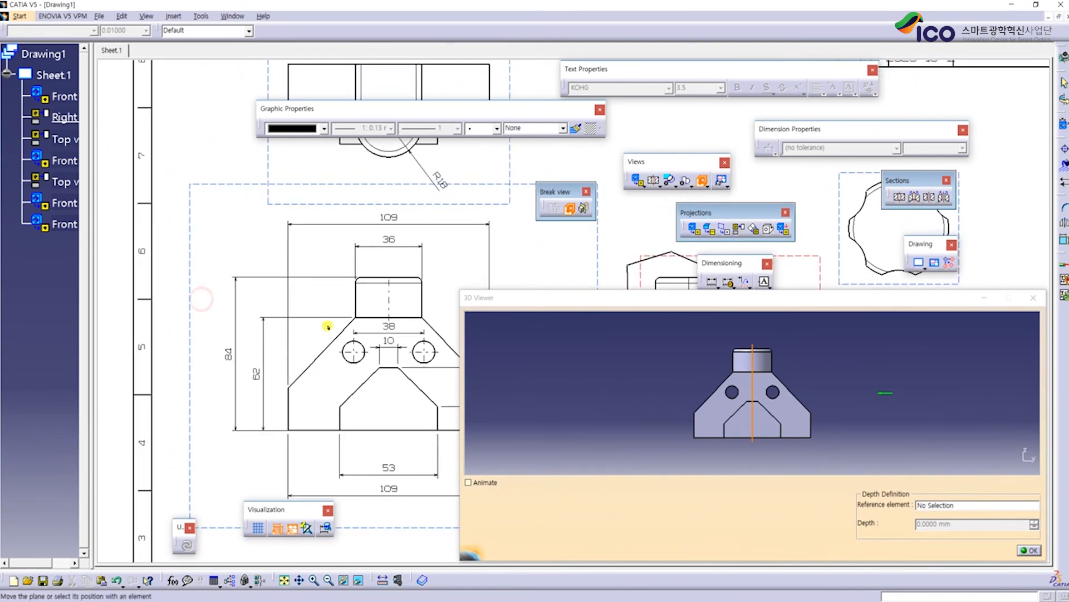
pyautogui.click(1026, 548)
pyautogui.moveTo(587, 337); pyautogui.dragTo(459, 346, button='middle')
pyautogui.click(459, 346)
pyautogui.moveTo(459, 346); pyautogui.dragTo(491, 265, button='middle')
pyautogui.moveTo(547, 284); pyautogui.dragTo(532, 338, button='middle')
pyautogui.click(532, 339)
pyautogui.moveTo(533, 339); pyautogui.dragTo(558, 288, button='middle')
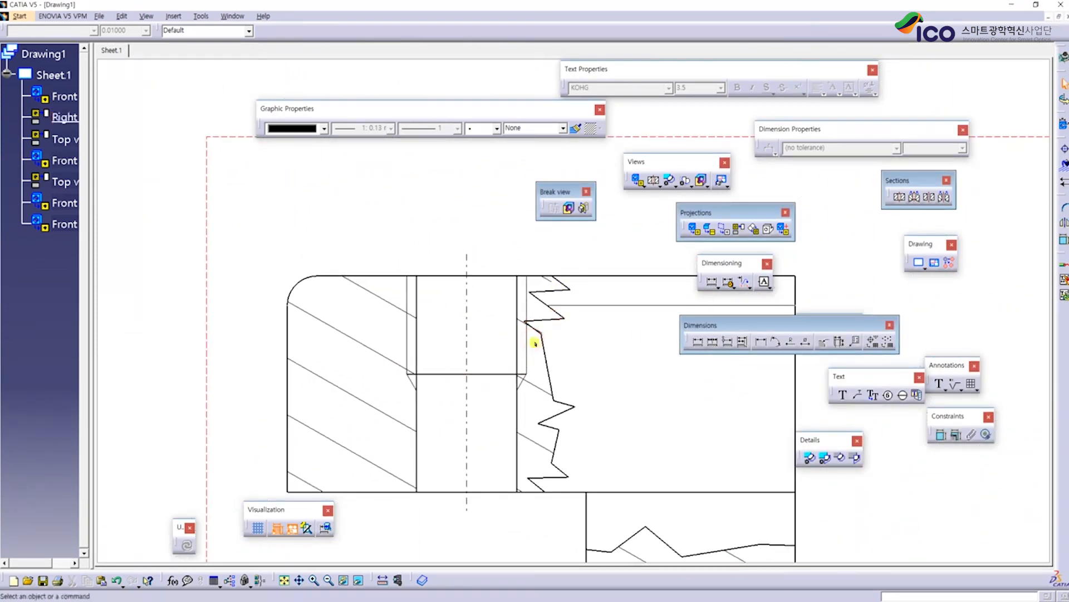
# Set all break line segments beside the upper block's threaded hole to solid line type 1
pyautogui.moveTo(555, 324); pyautogui.dragTo(526, 253, button='middle')
pyautogui.moveTo(517, 230); pyautogui.dragTo(569, 506)
pyautogui.click(442, 135)
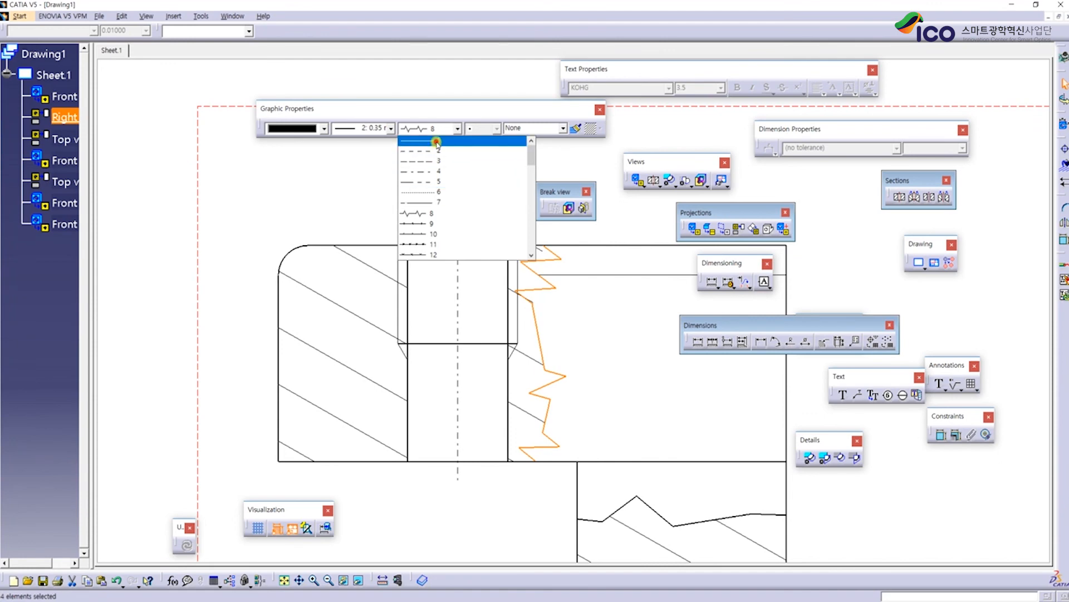
pyautogui.click(436, 142)
pyautogui.click(639, 363)
# Switch from the drawing to the 1.Body.CATPart model
pyautogui.scroll(3, 490, 363)
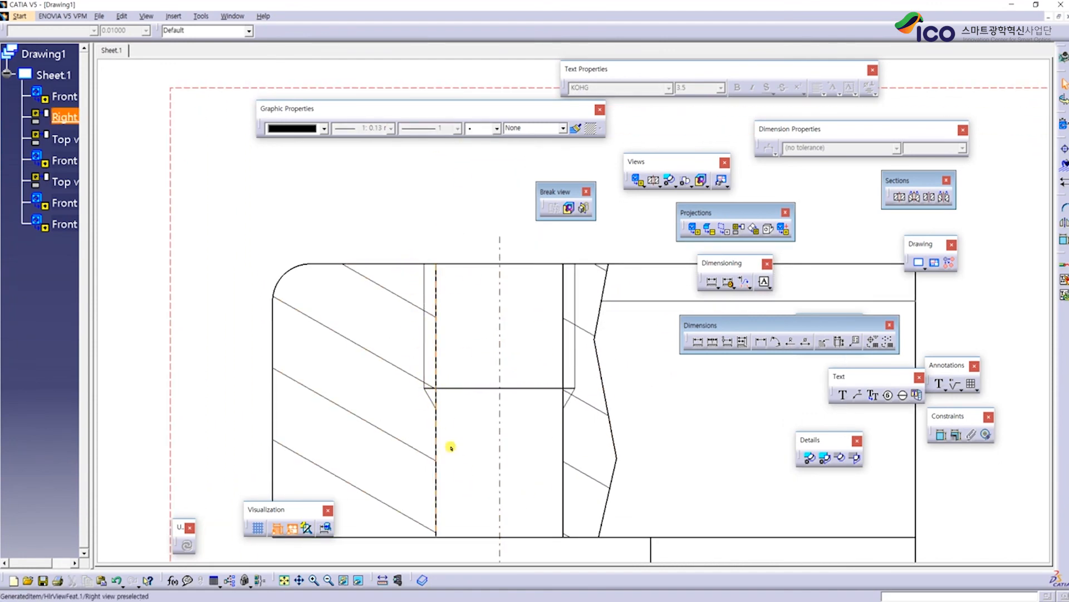
pyautogui.scroll(-5, 520, 358)
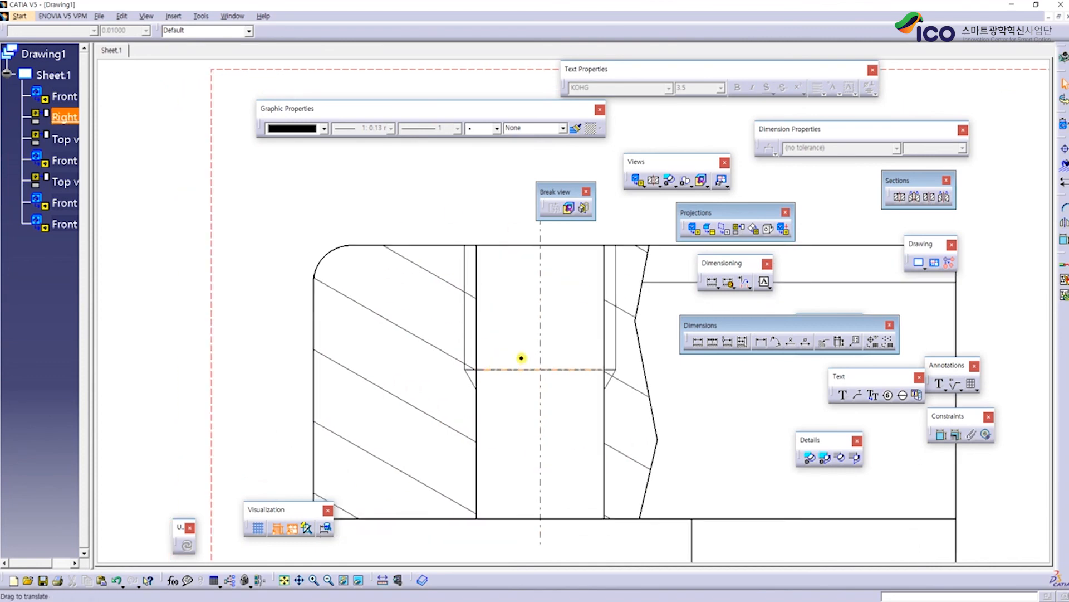
pyautogui.scroll(4, 540, 407)
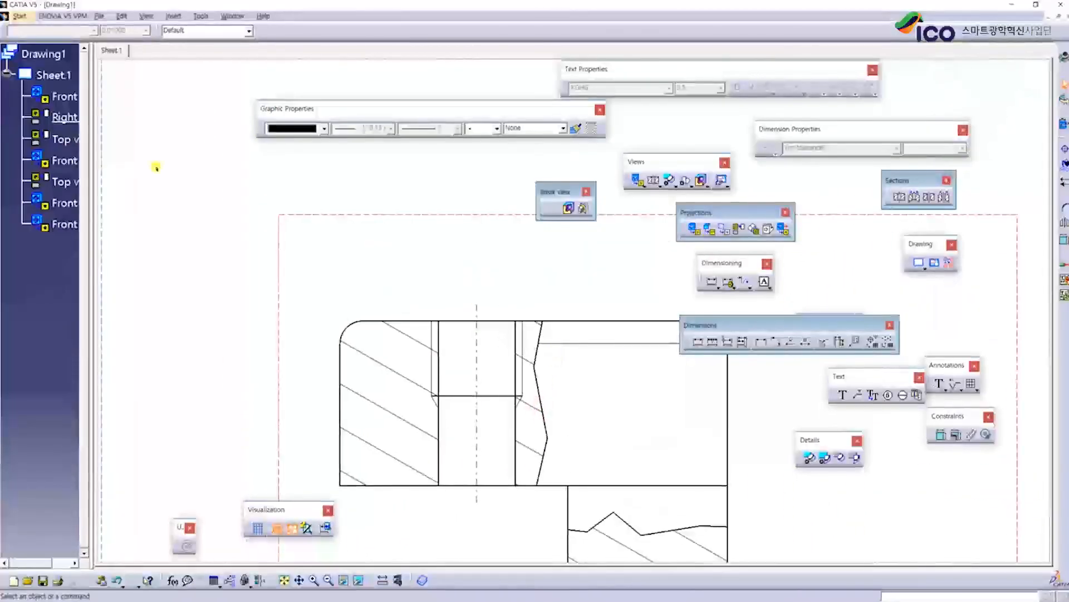
pyautogui.click(199, 17)
pyautogui.moveTo(228, 19)
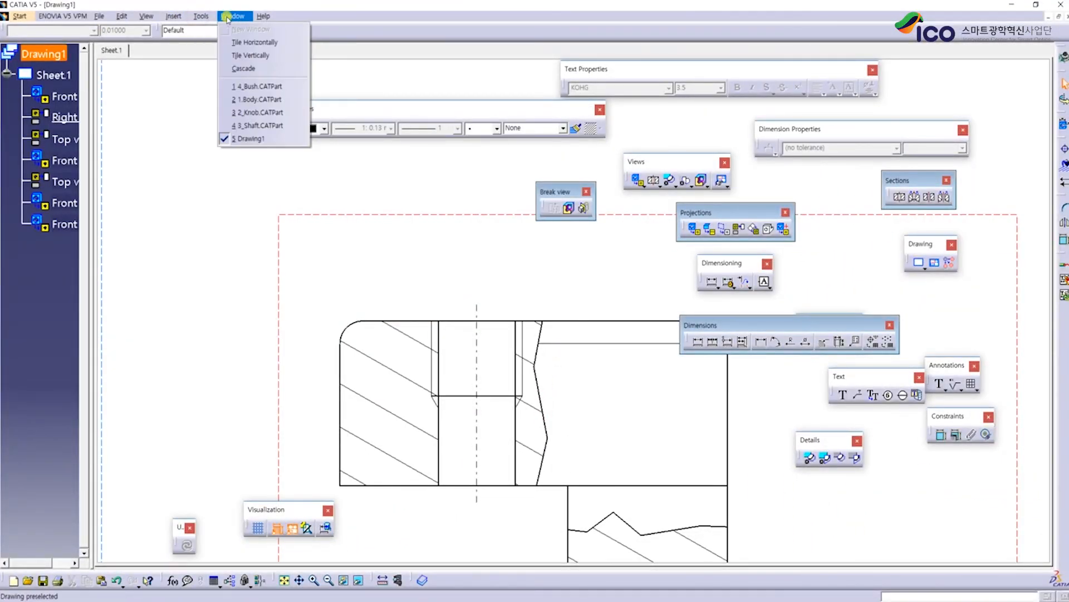
pyautogui.click(262, 99)
pyautogui.moveTo(540, 298); pyautogui.dragTo(559, 188, button='middle')
# Set the thread bottom type of the upper block's M12 hole to Support Depth
pyautogui.doubleClick(454, 113)
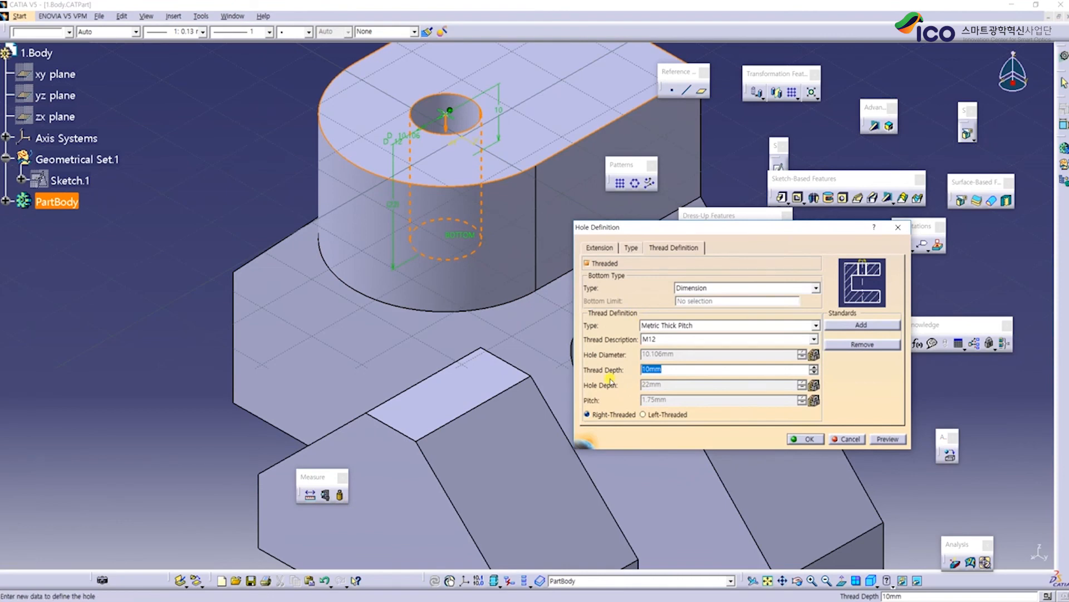
pyautogui.click(599, 248)
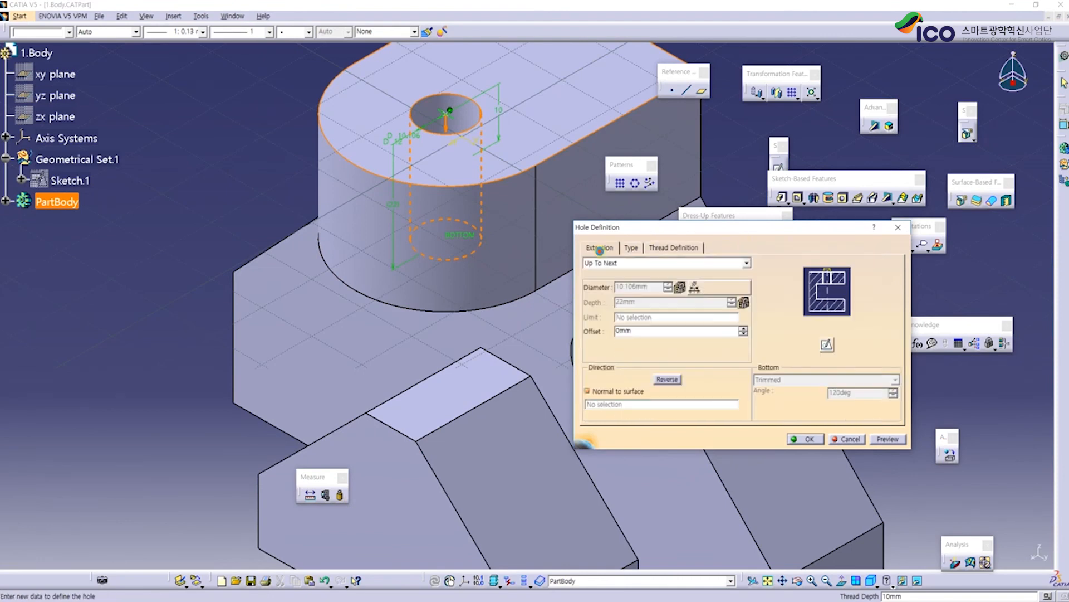
pyautogui.click(898, 227)
pyautogui.doubleClick(453, 116)
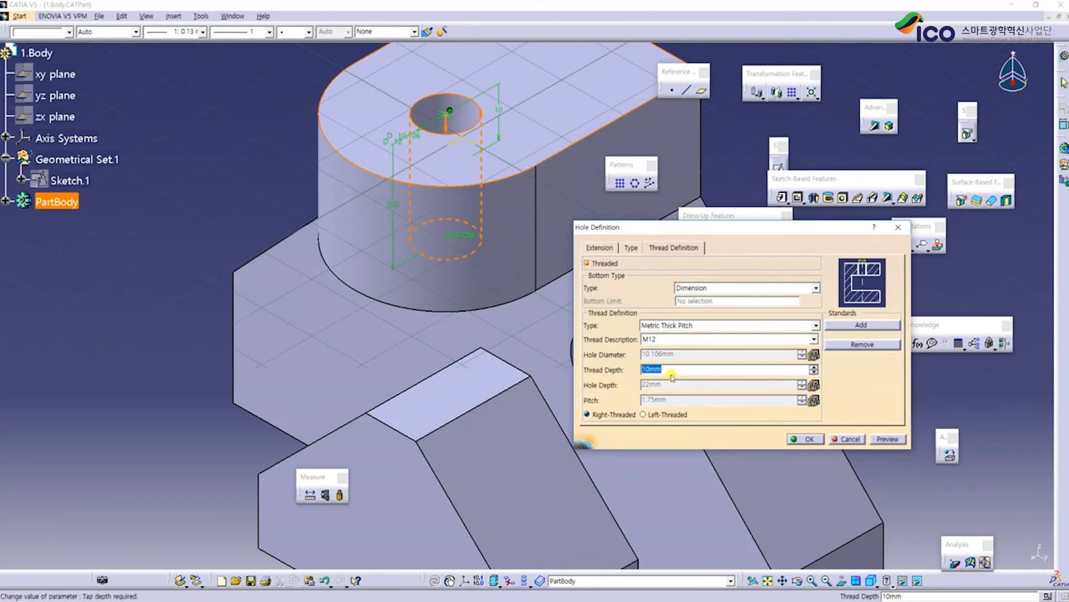
pyautogui.click(691, 289)
pyautogui.click(702, 288)
pyautogui.click(706, 287)
pyautogui.click(713, 287)
pyautogui.click(714, 285)
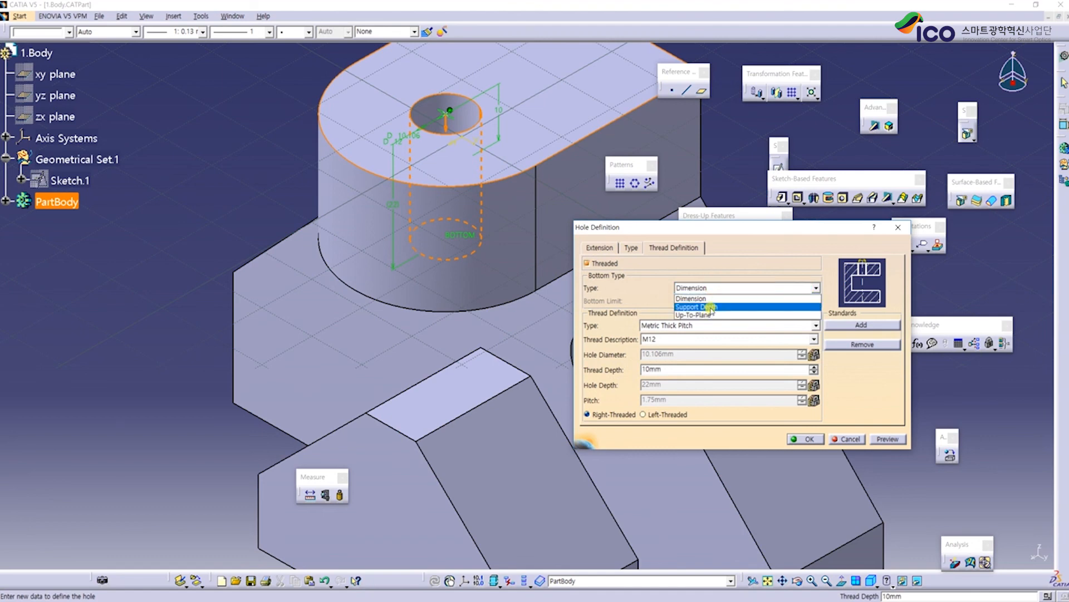
pyautogui.click(711, 307)
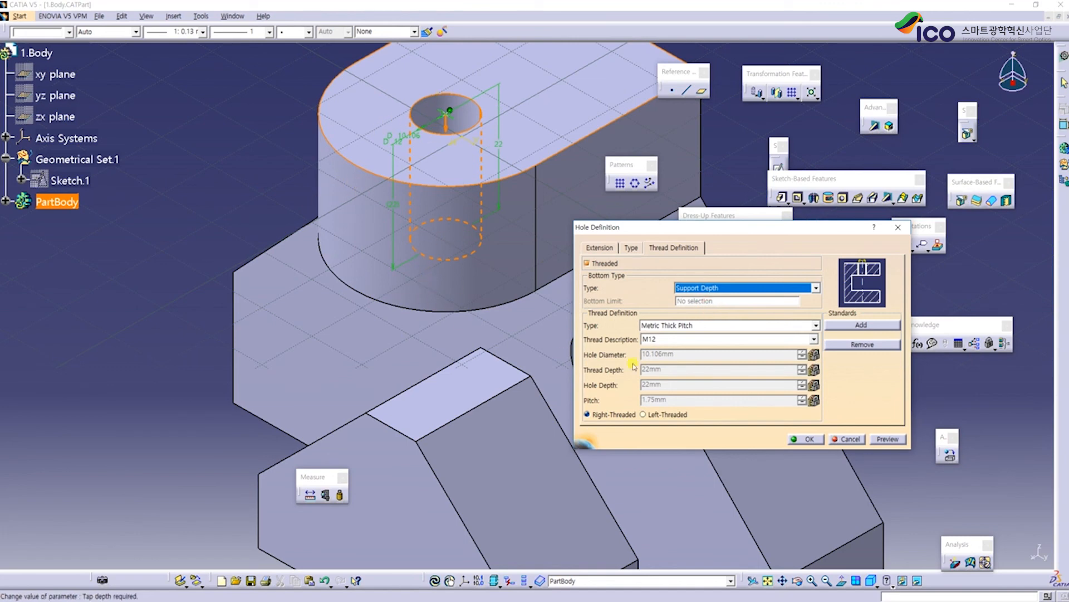
pyautogui.click(805, 439)
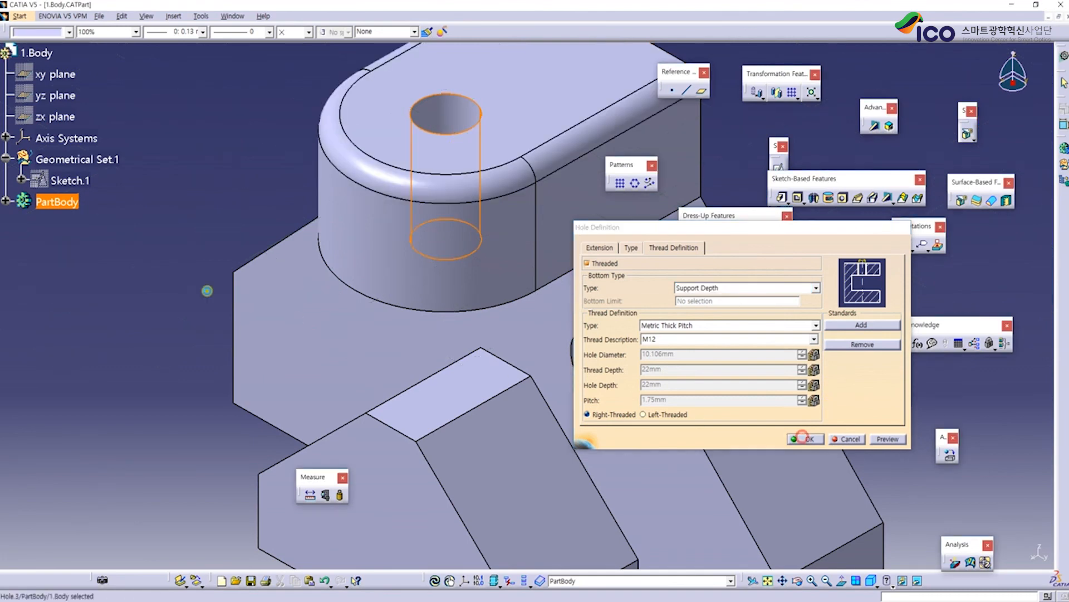
# Save the changed body part and return to Drawing1
pyautogui.click(232, 16)
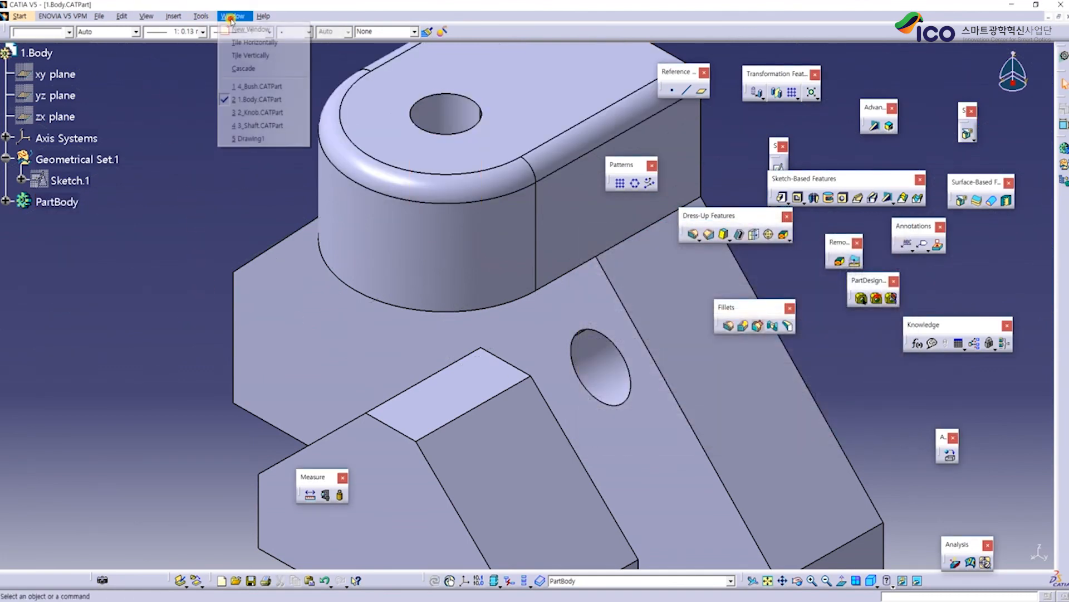
pyautogui.click(202, 208)
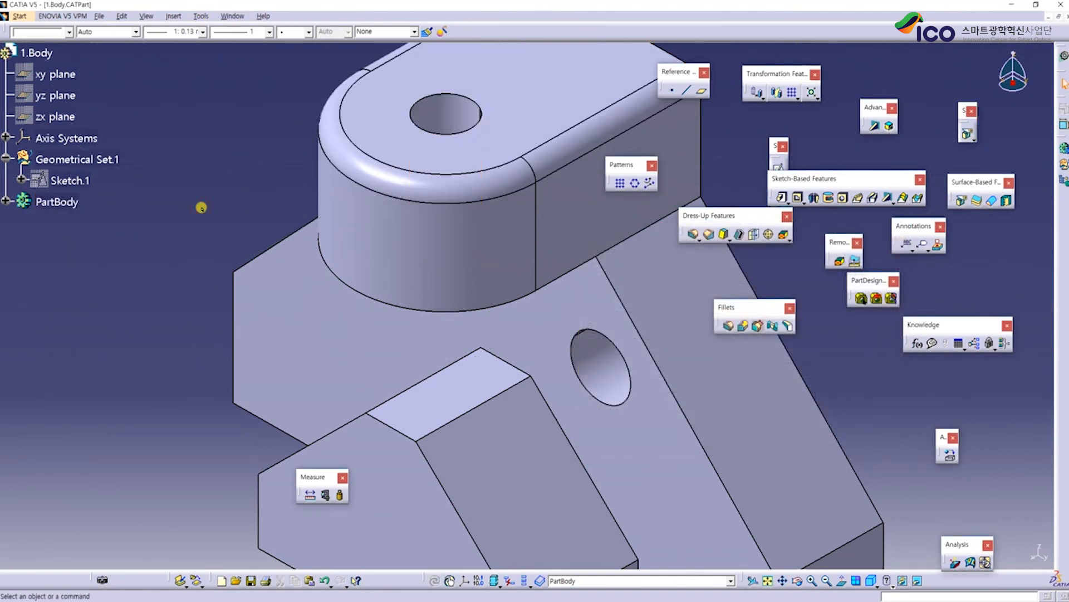
pyautogui.hotkey('ctrl', 's')
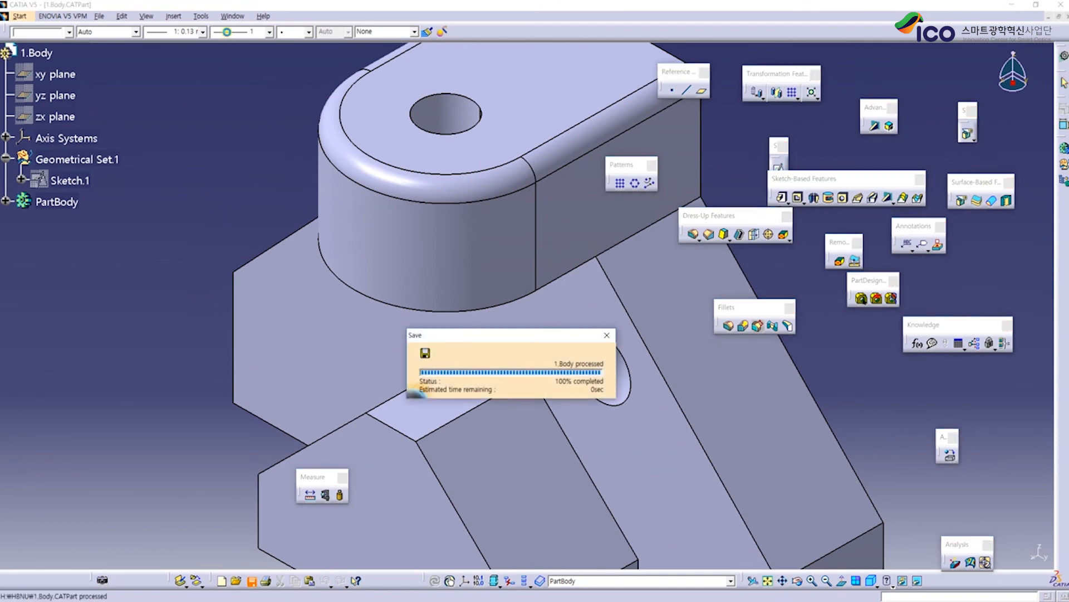
pyautogui.click(232, 16)
pyautogui.click(264, 138)
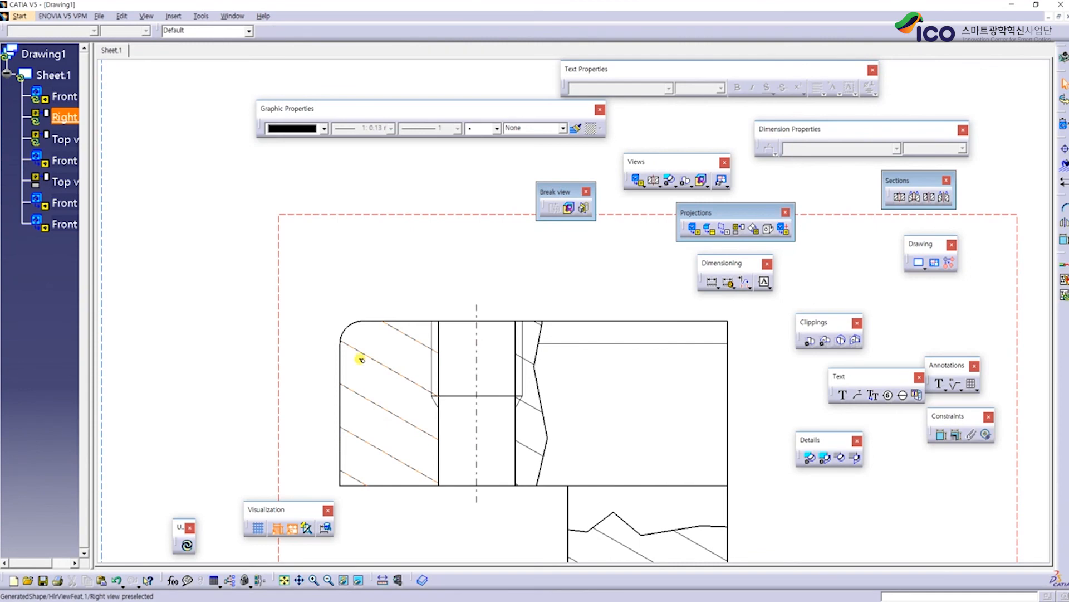
# Update the drawing views to take over the changed thread depth in the body part
pyautogui.moveTo(358, 359); pyautogui.dragTo(452, 262, button='middle')
pyautogui.click(451, 262)
pyautogui.moveTo(452, 263); pyautogui.dragTo(459, 293, button='middle')
pyautogui.click(61, 139)
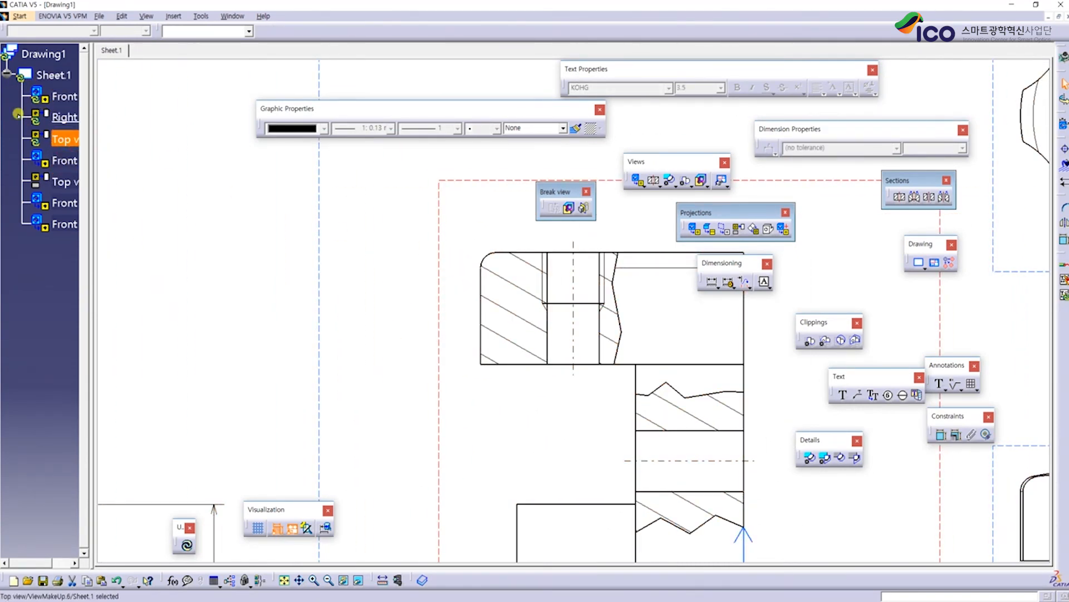
pyautogui.moveTo(521, 316); pyautogui.dragTo(511, 371, button='middle')
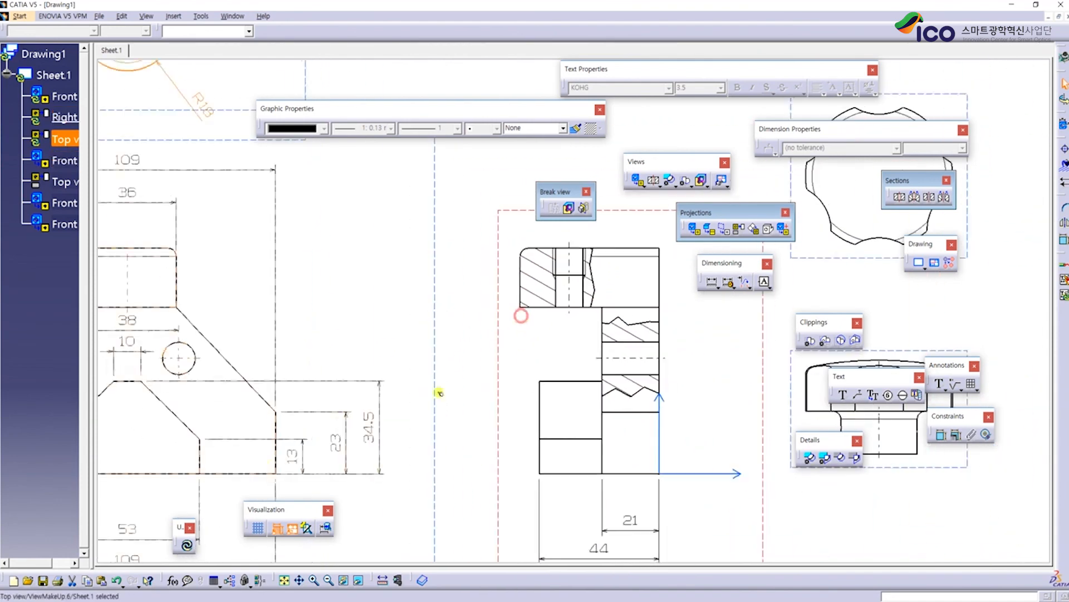
pyautogui.click(186, 546)
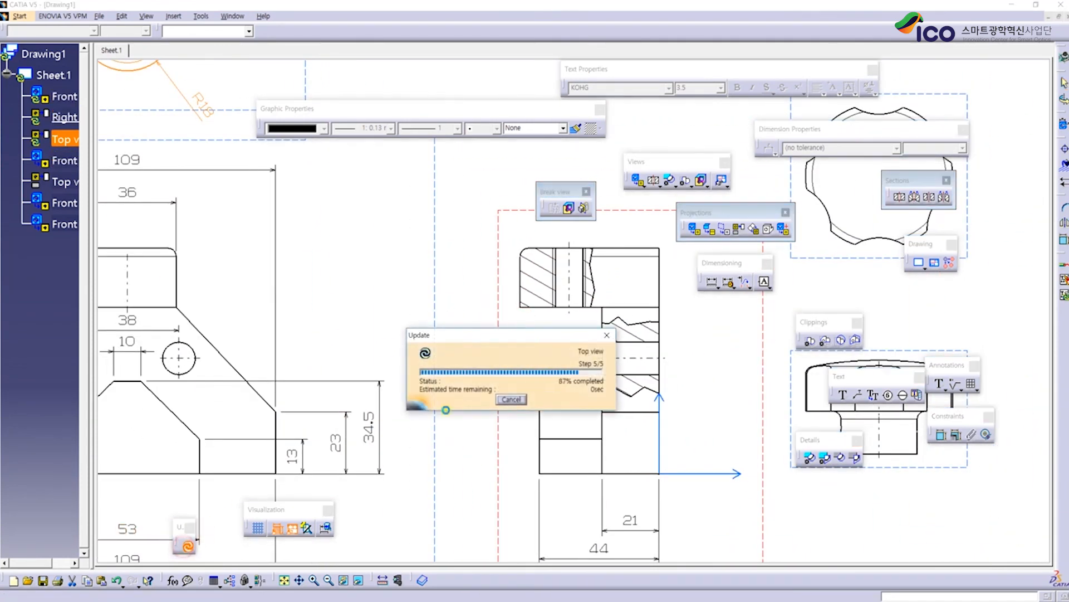
pyautogui.moveTo(576, 371); pyautogui.dragTo(585, 282, button='middle')
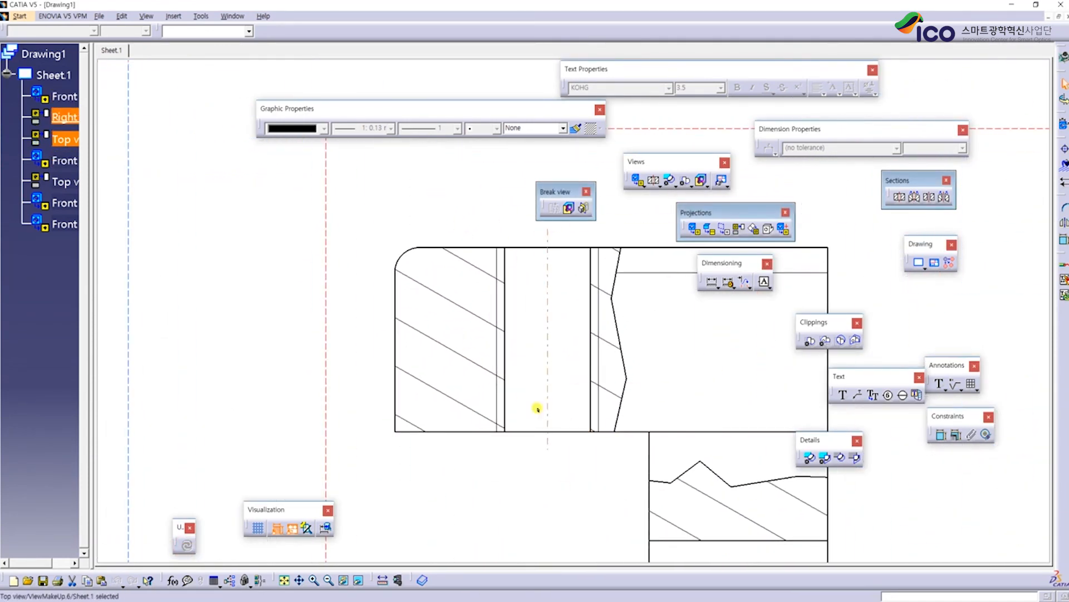
pyautogui.moveTo(641, 489)
pyautogui.mouseDown(button='middle')
pyautogui.moveTo(618, 366)
pyautogui.moveTo(538, 434)
pyautogui.moveTo(482, 370)
pyautogui.moveTo(483, 415)
pyautogui.mouseUp(button='middle')
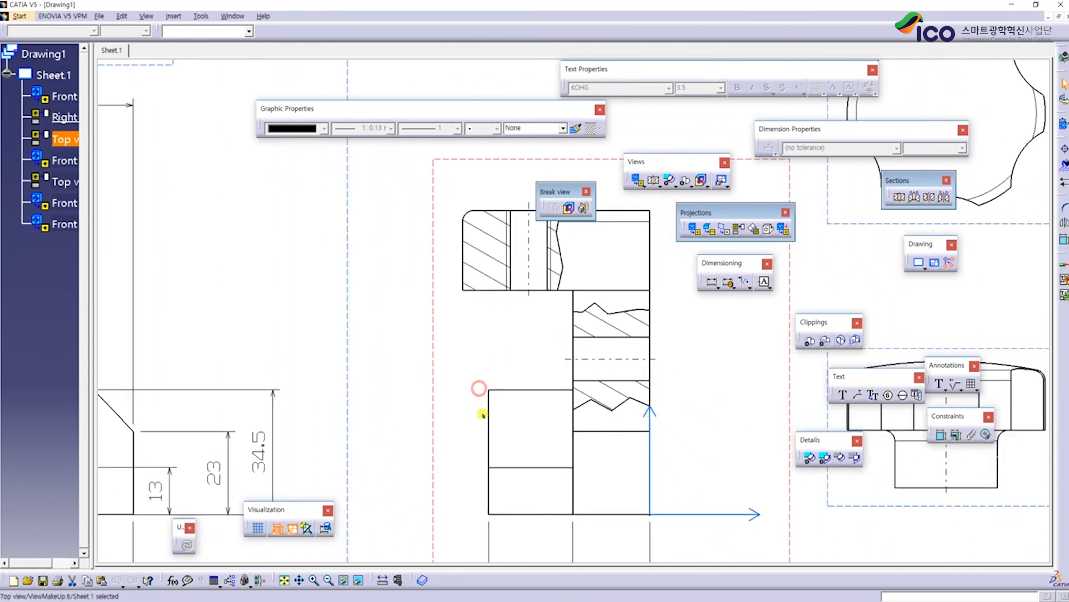
# Following Drawing_Exam.jpg, dimension the right view's threaded hole axis to the block's back edge as a full distance, with Half Dimension off
pyautogui.click(301, 552)
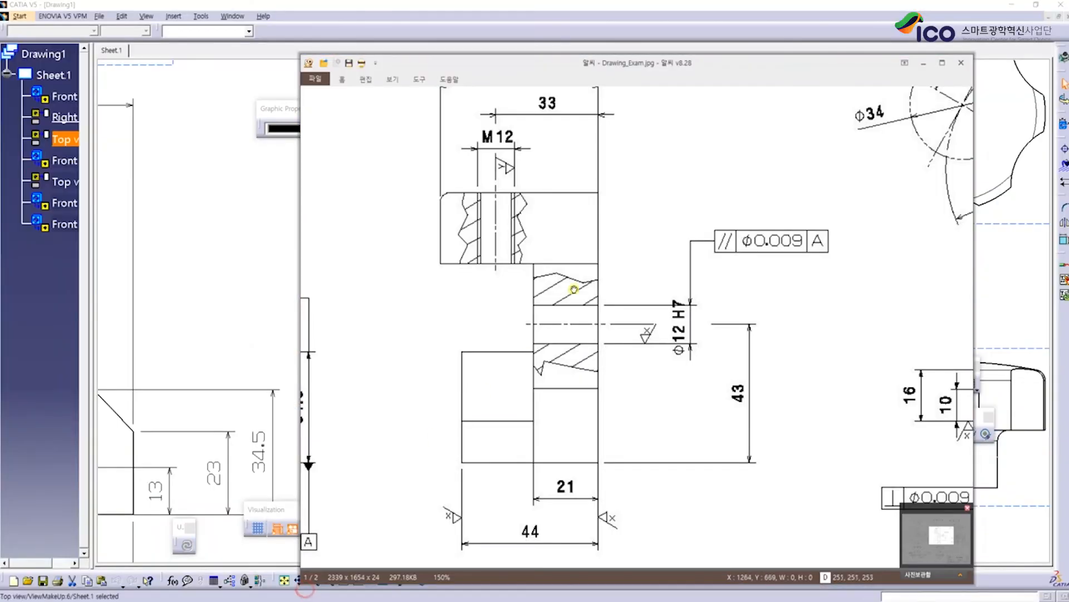
pyautogui.moveTo(594, 328); pyautogui.dragTo(609, 353)
pyautogui.click(170, 271)
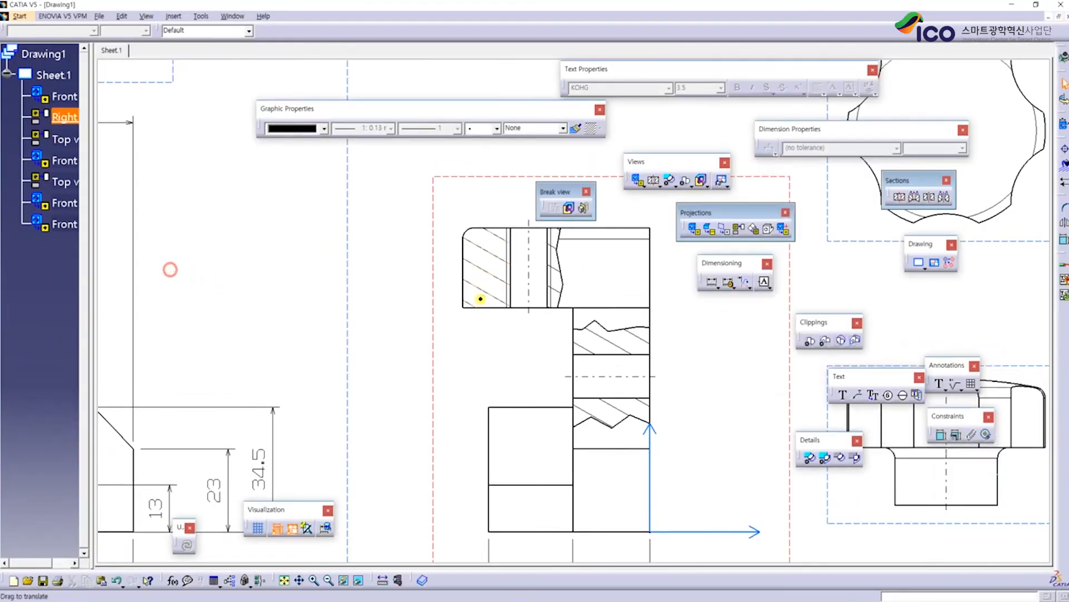
pyautogui.click(706, 281)
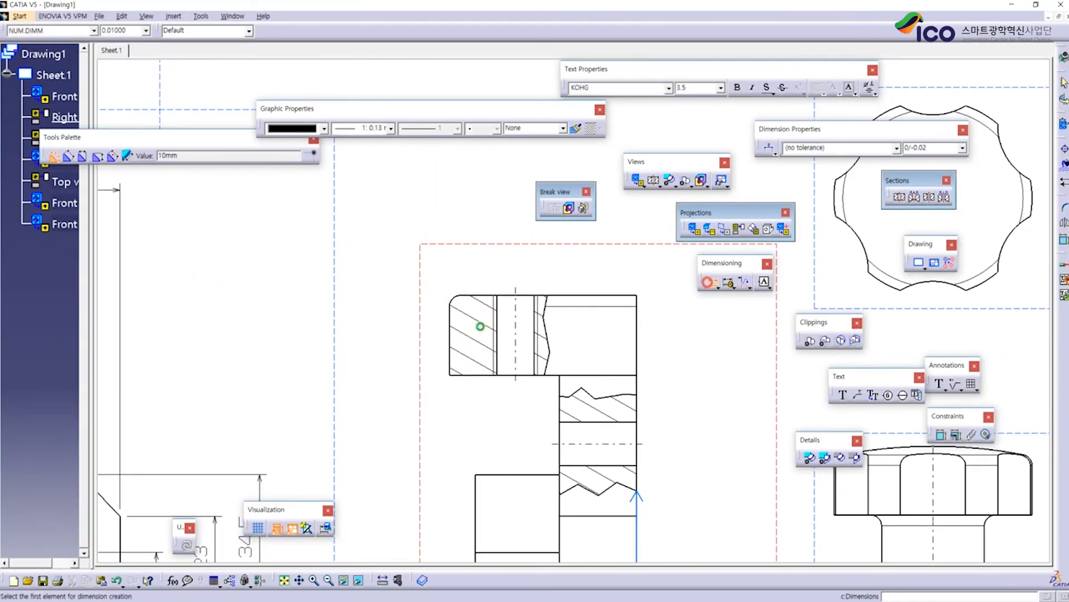
pyautogui.click(515, 315)
pyautogui.click(635, 336)
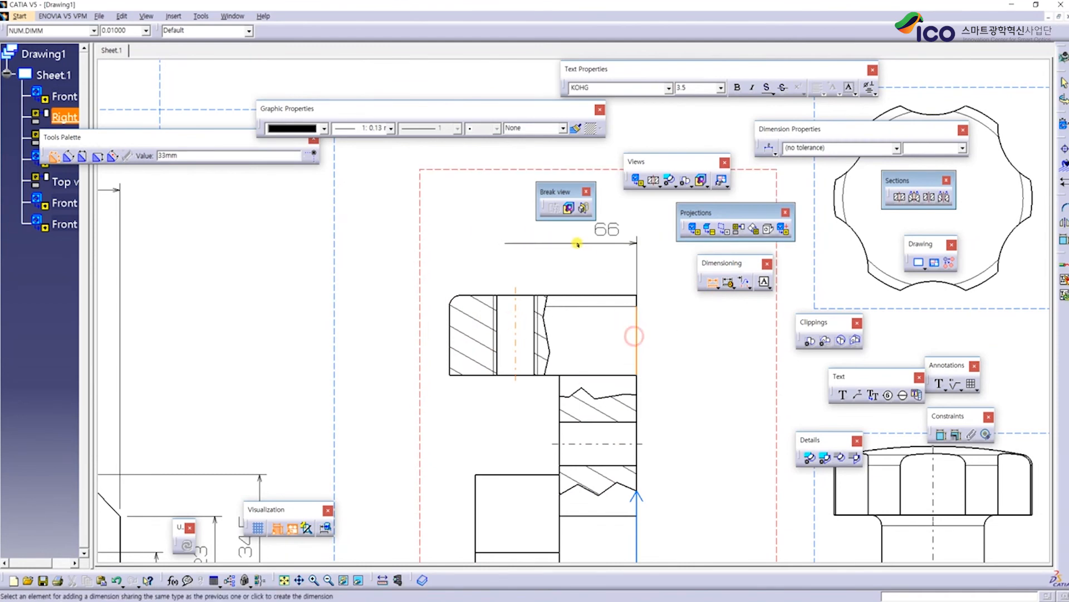
pyautogui.moveTo(581, 241); pyautogui.dragTo(554, 289, button='middle')
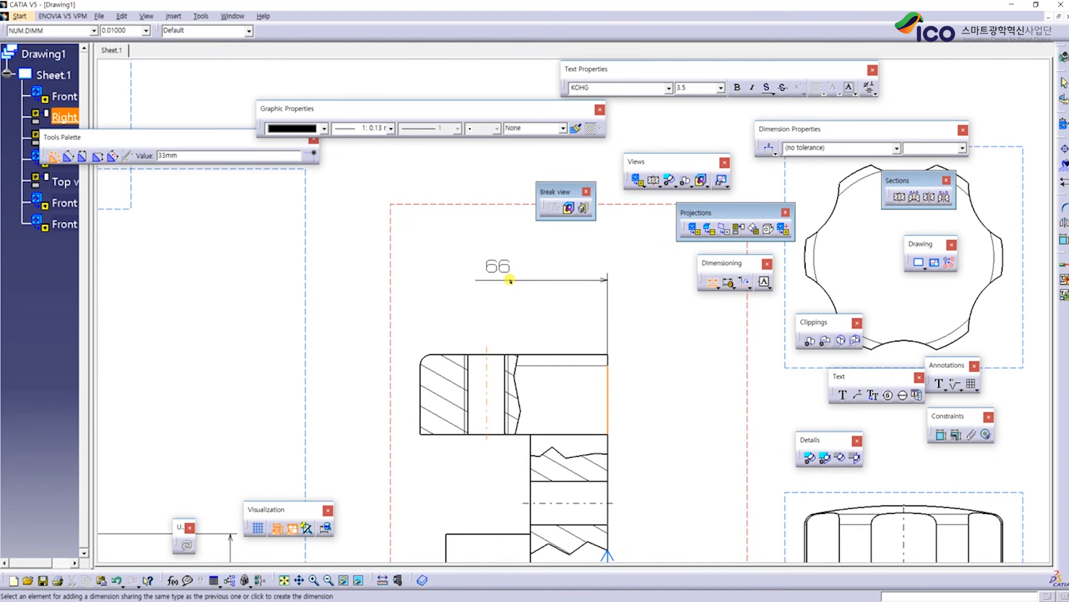
pyautogui.rightClick(510, 280)
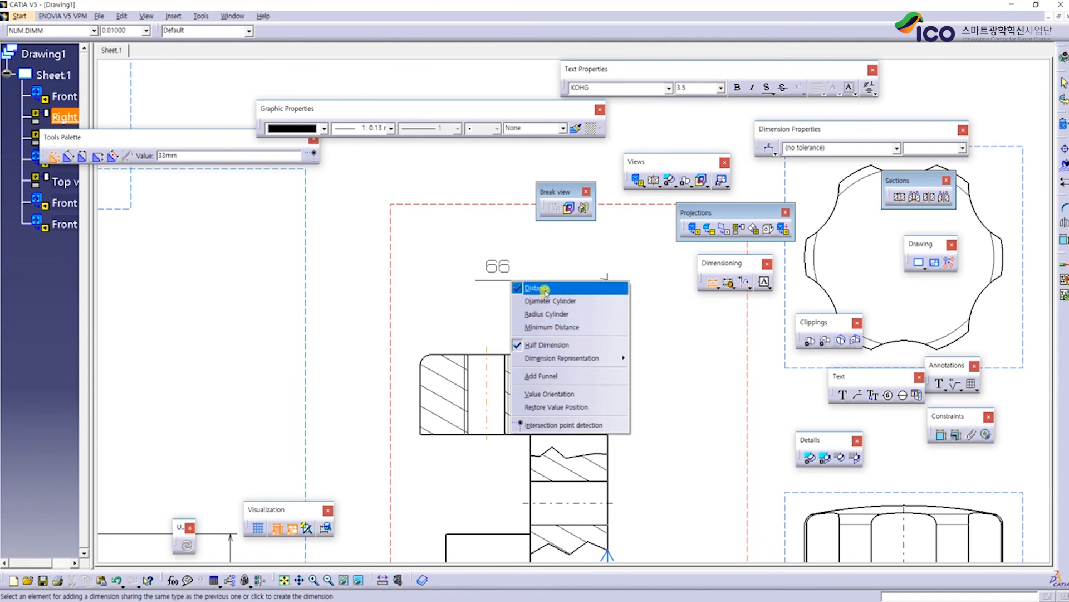
pyautogui.click(545, 347)
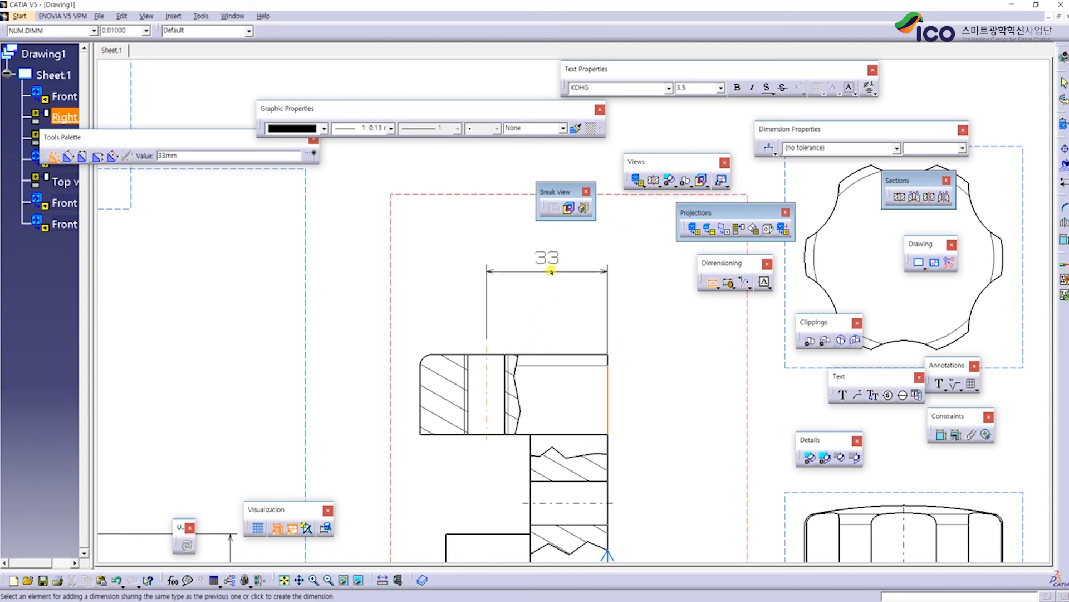
pyautogui.click(546, 289)
# Dimension the upper block's overall width and the threaded hole's outer thread width above the right view
pyautogui.click(712, 282)
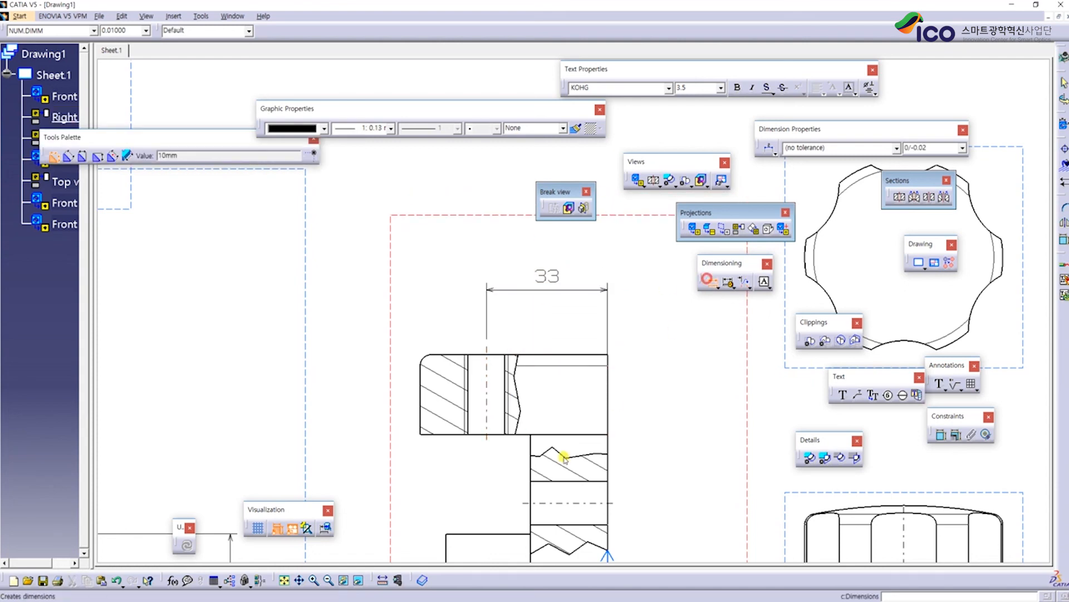
pyautogui.click(437, 385)
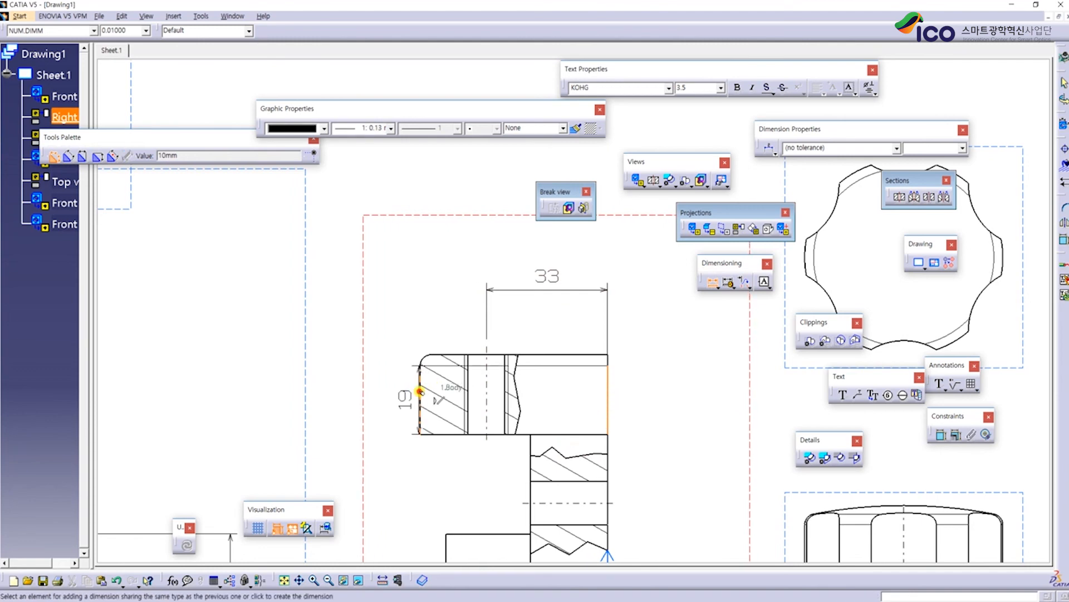
pyautogui.click(502, 256)
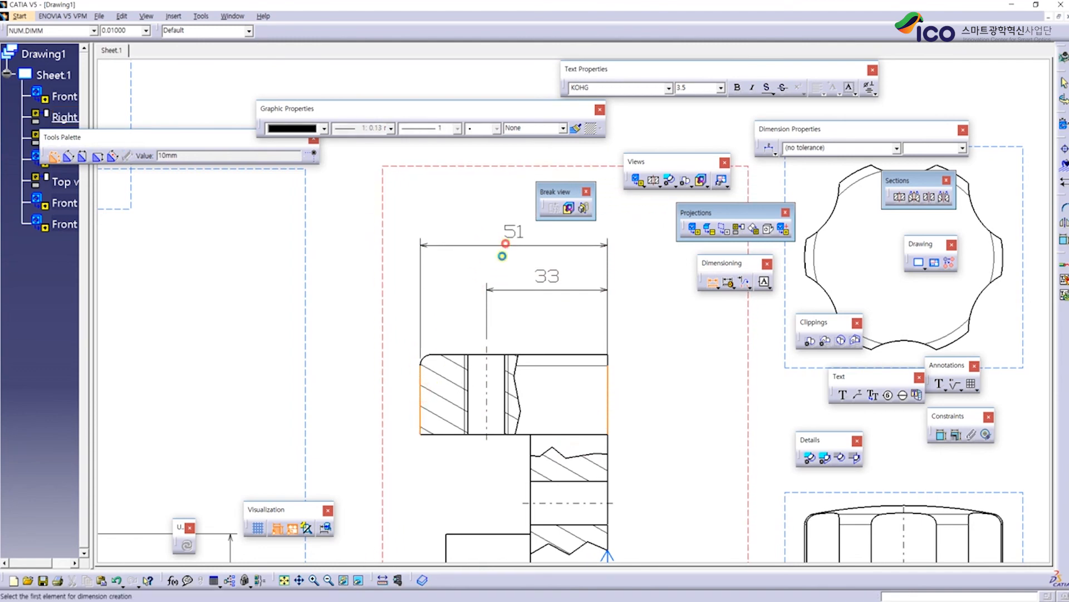
pyautogui.click(463, 376)
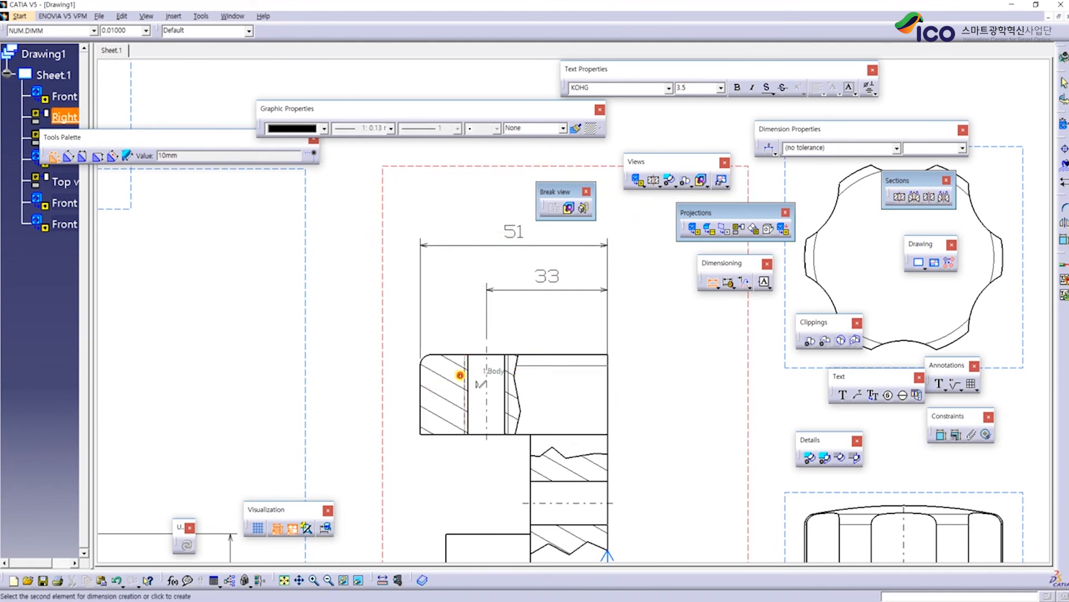
pyautogui.click(505, 380)
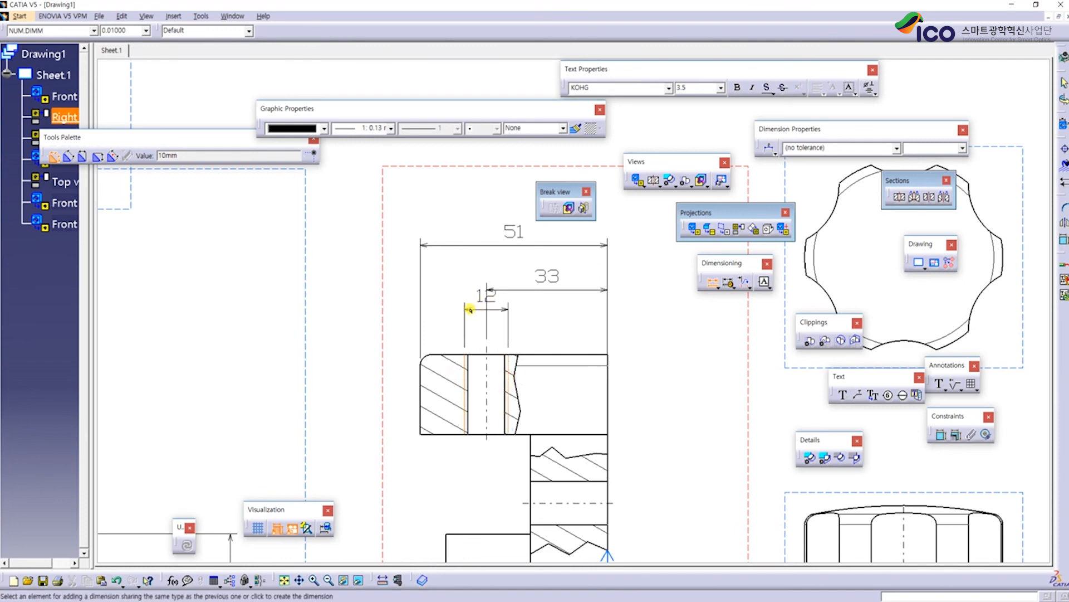
pyautogui.click(468, 322)
# Dimension the height of the horizontal hole's axis above the base edge, placed beside the right view
pyautogui.moveTo(576, 391); pyautogui.dragTo(561, 274, button='middle')
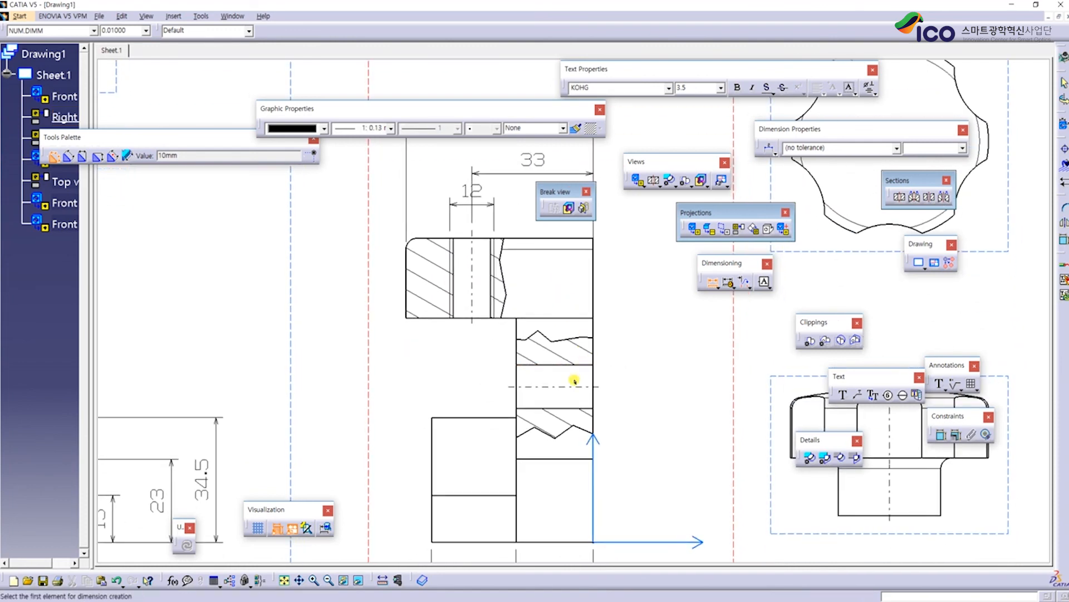
pyautogui.click(572, 388)
pyautogui.click(556, 541)
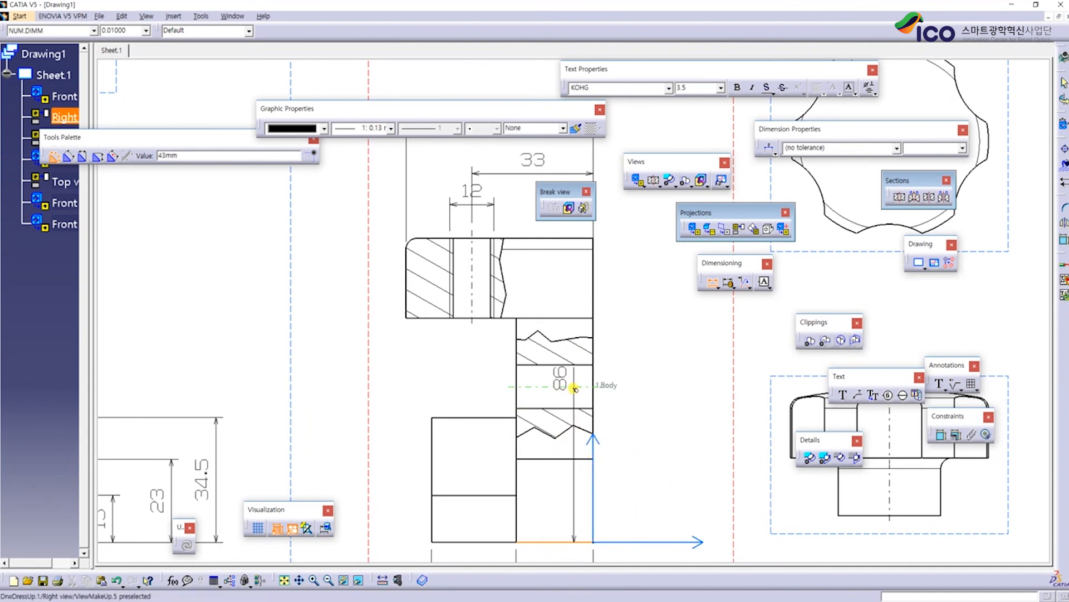
pyautogui.click(710, 281)
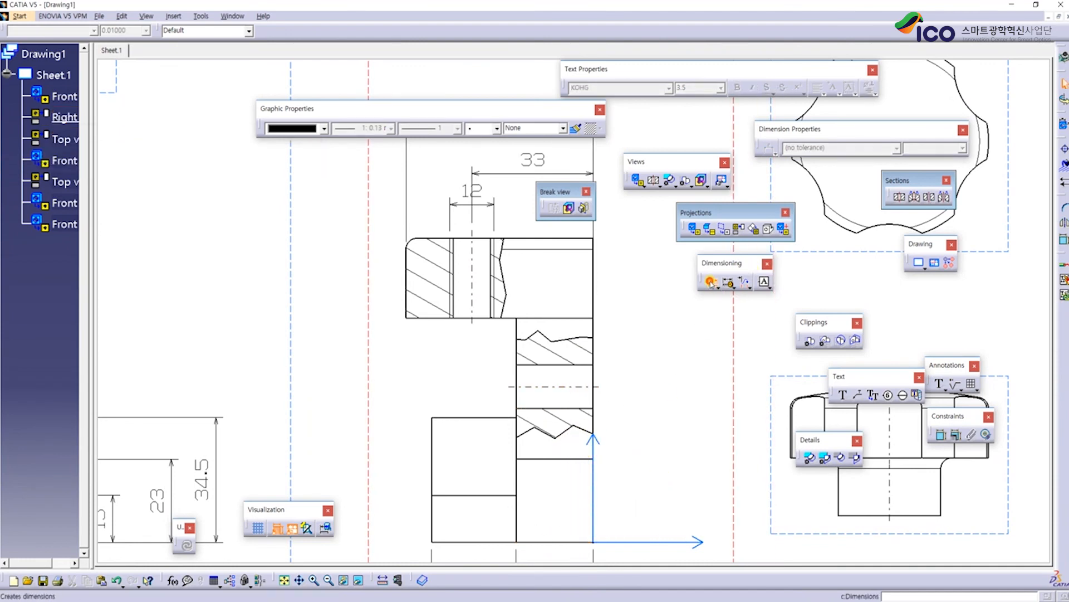
pyautogui.click(548, 541)
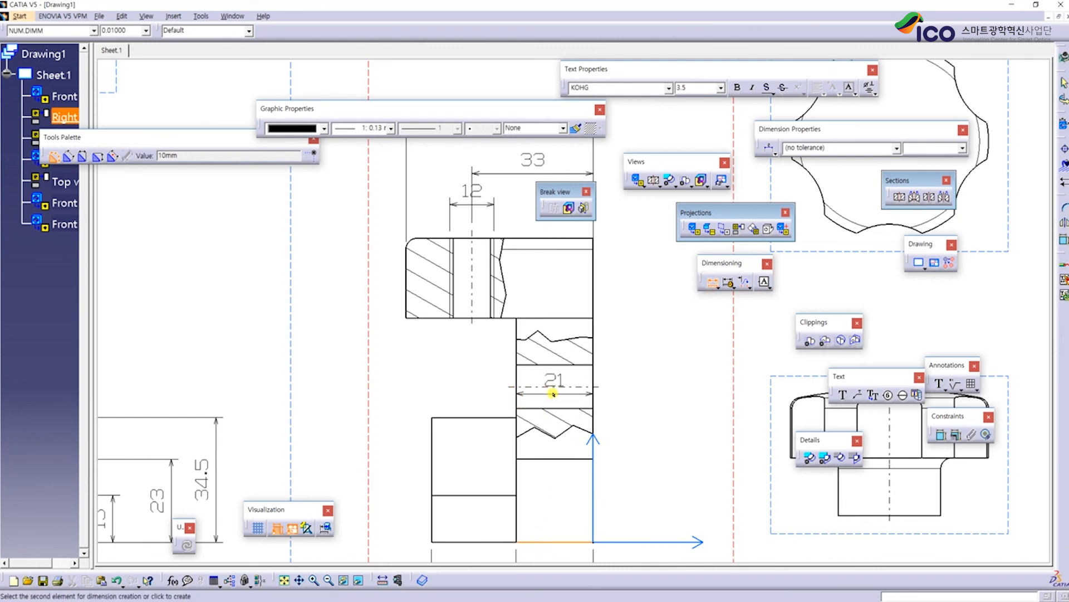
pyautogui.click(555, 388)
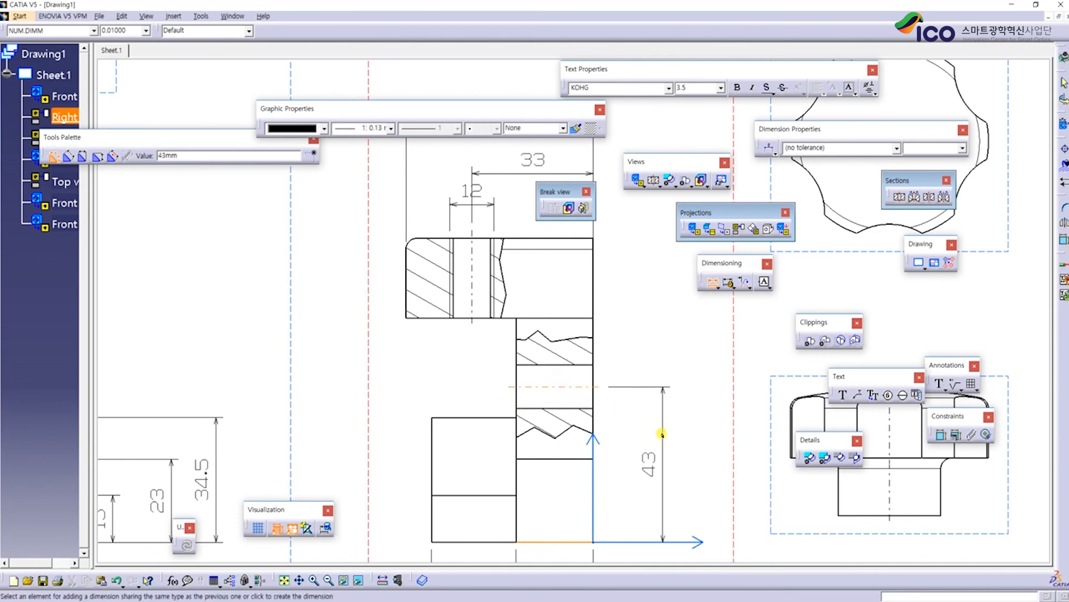
pyautogui.click(661, 433)
pyautogui.moveTo(603, 422)
pyautogui.mouseDown(button='middle')
pyautogui.moveTo(620, 387)
pyautogui.moveTo(468, 454)
pyautogui.moveTo(479, 497)
pyautogui.mouseUp(button='middle')
pyautogui.moveTo(552, 331)
pyautogui.mouseDown(button='middle')
pyautogui.moveTo(513, 402)
pyautogui.moveTo(454, 389)
pyautogui.moveTo(503, 413)
pyautogui.moveTo(638, 406)
pyautogui.moveTo(650, 361)
pyautogui.moveTo(585, 298)
pyautogui.moveTo(606, 308)
pyautogui.moveTo(499, 386)
pyautogui.moveTo(585, 312)
pyautogui.moveTo(626, 317)
pyautogui.moveTo(537, 375)
pyautogui.moveTo(517, 403)
pyautogui.moveTo(576, 369)
pyautogui.moveTo(509, 390)
pyautogui.moveTo(397, 303)
pyautogui.moveTo(353, 401)
pyautogui.mouseUp(button='middle')
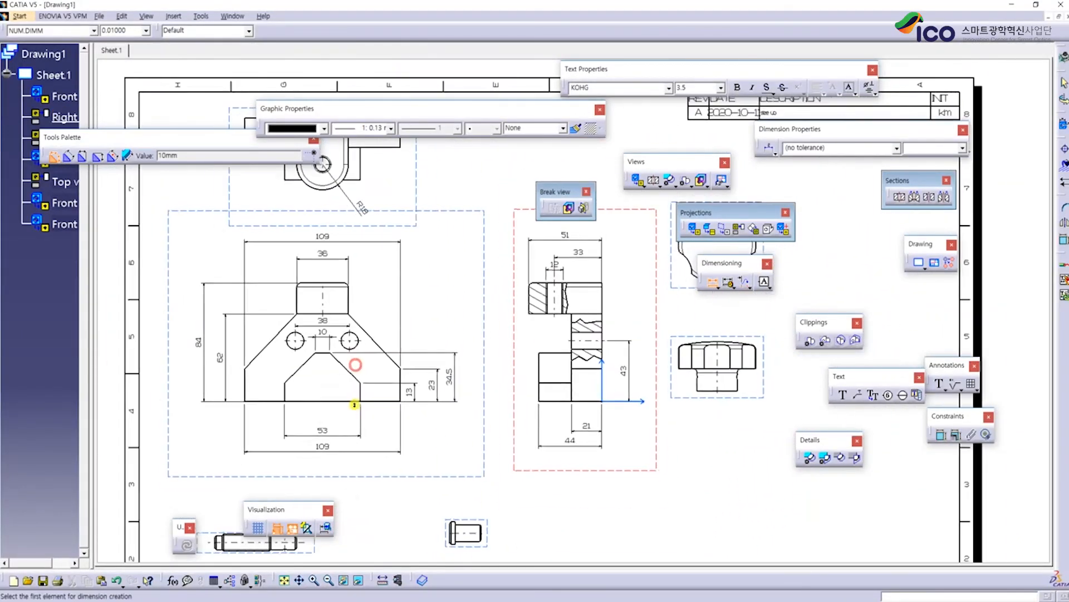
pyautogui.moveTo(403, 360)
pyautogui.mouseDown(button='middle')
pyautogui.moveTo(509, 313)
pyautogui.moveTo(540, 286)
pyautogui.moveTo(411, 334)
pyautogui.moveTo(432, 306)
pyautogui.moveTo(513, 303)
pyautogui.moveTo(587, 351)
pyautogui.moveTo(573, 382)
pyautogui.moveTo(514, 406)
pyautogui.moveTo(528, 367)
pyautogui.mouseUp(button='middle')
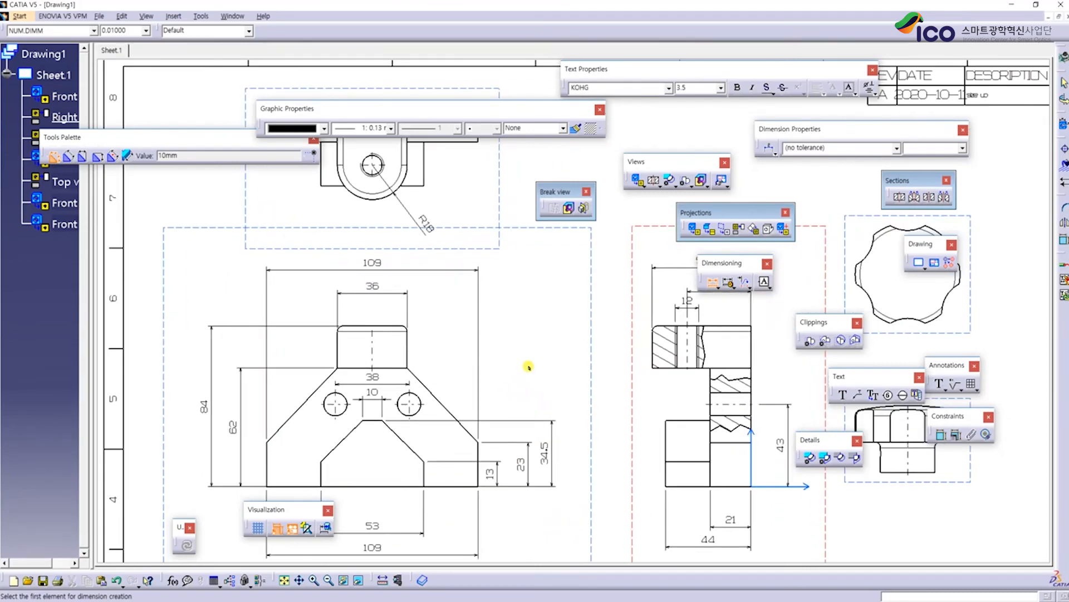